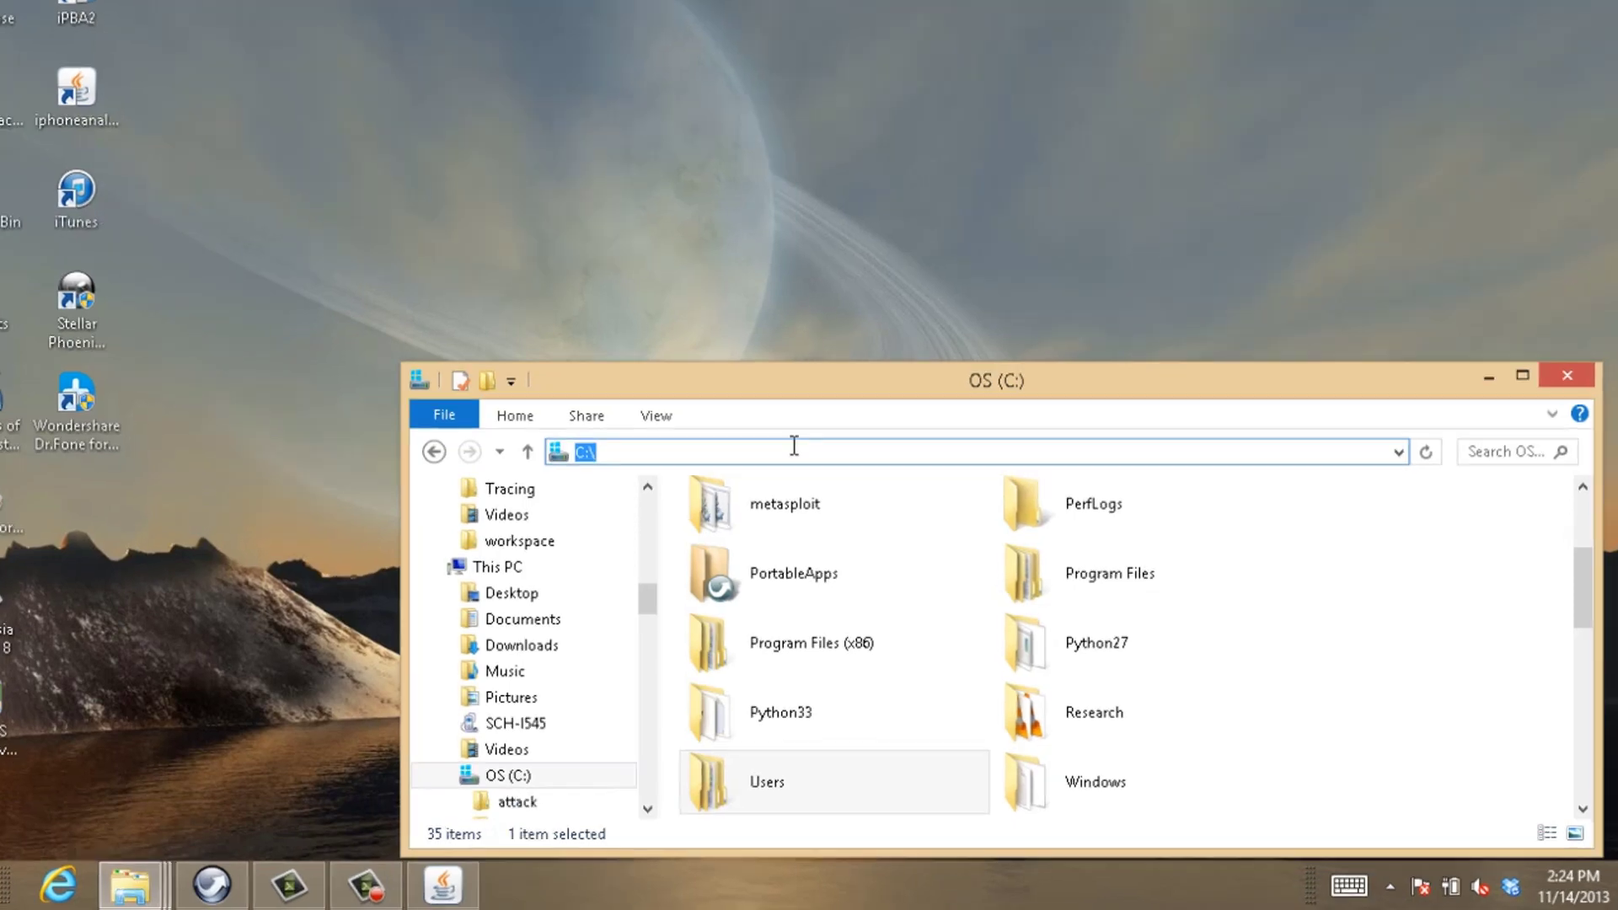
# Start editing the C:\ address bar to enter the AppData\Roaming\Apple Computer\MobileSync\Backup path
pyautogui.click(820, 468)
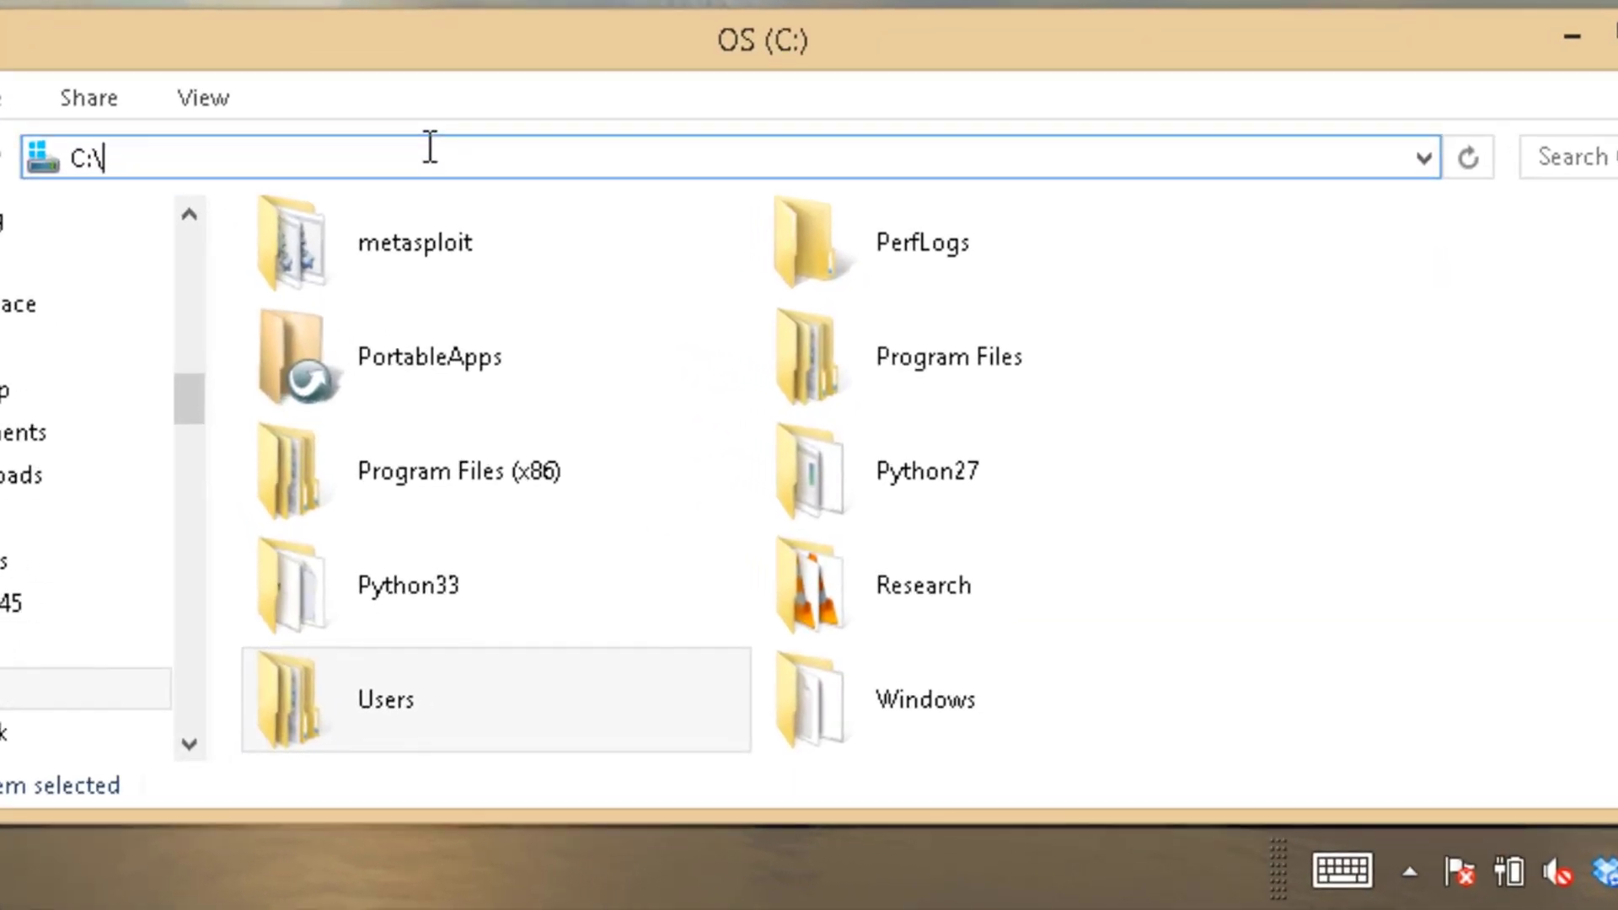
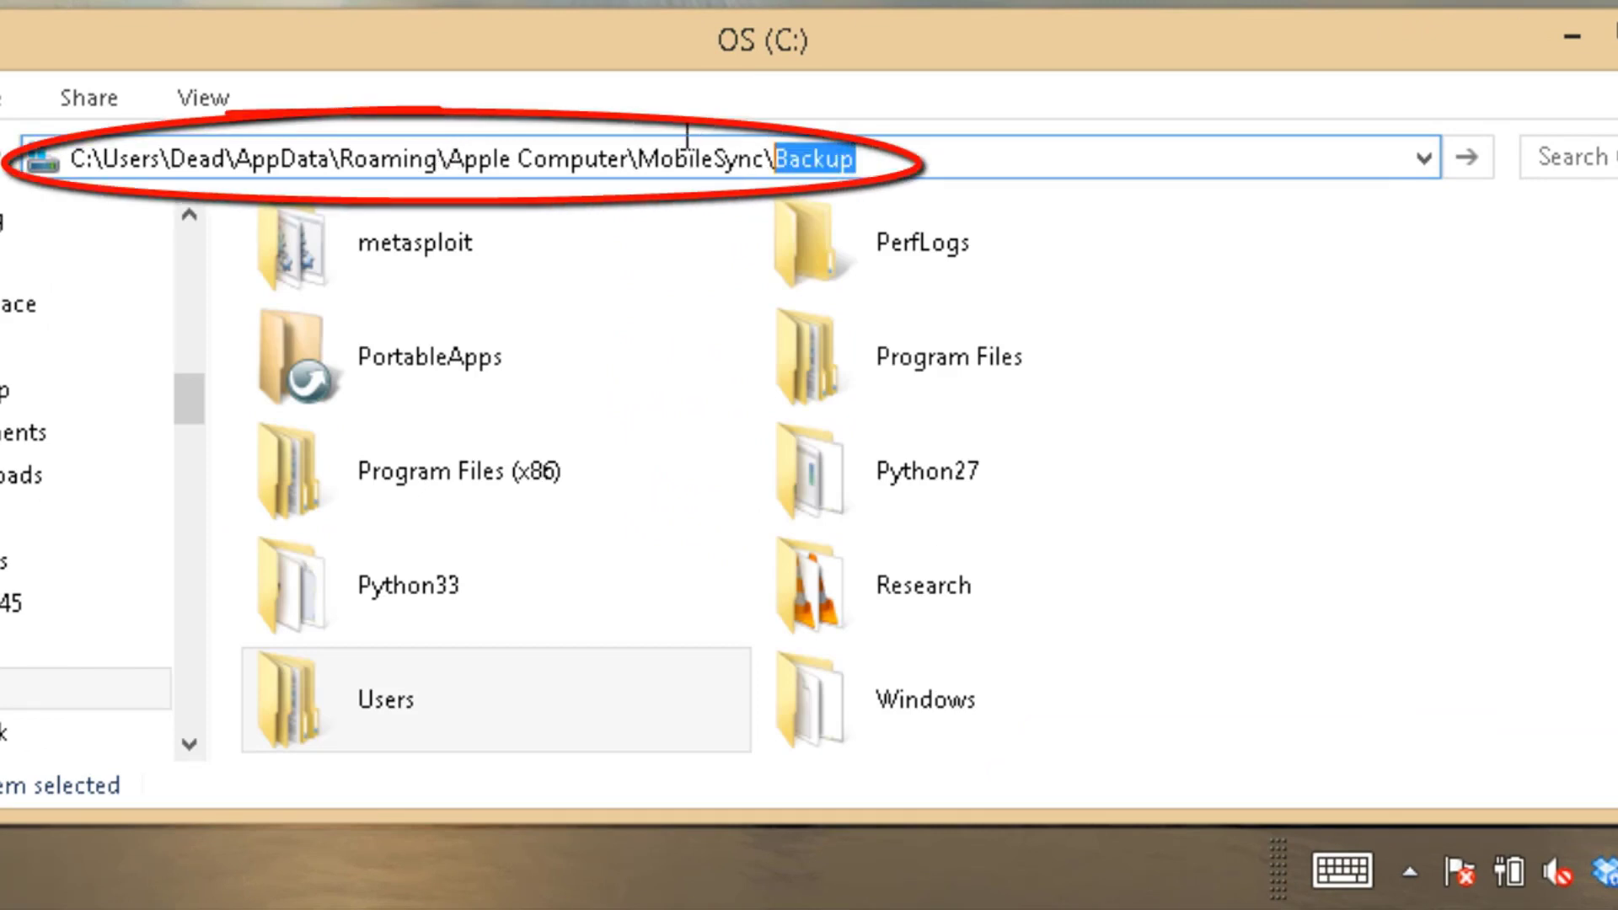
# Go to the MobileSync\Backup folder and open the fb0b90d0afbde50891c5038732fcdf779bd5dc4b backup
pyautogui.moveTo(687, 135); pyautogui.dragTo(57, 118)
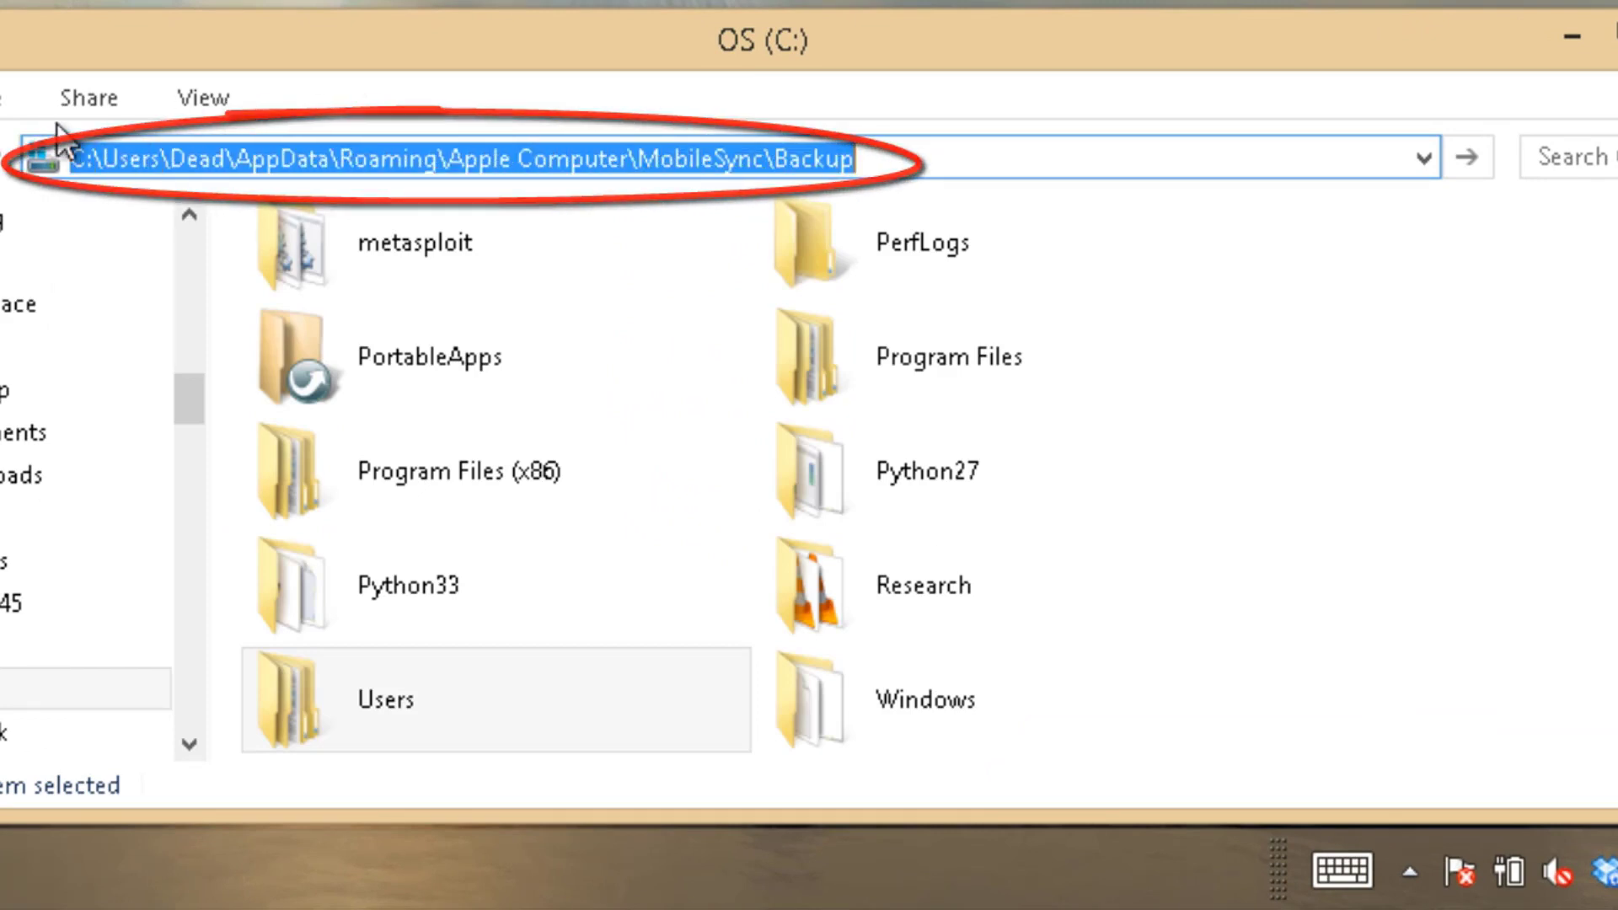
pyautogui.press('Return')
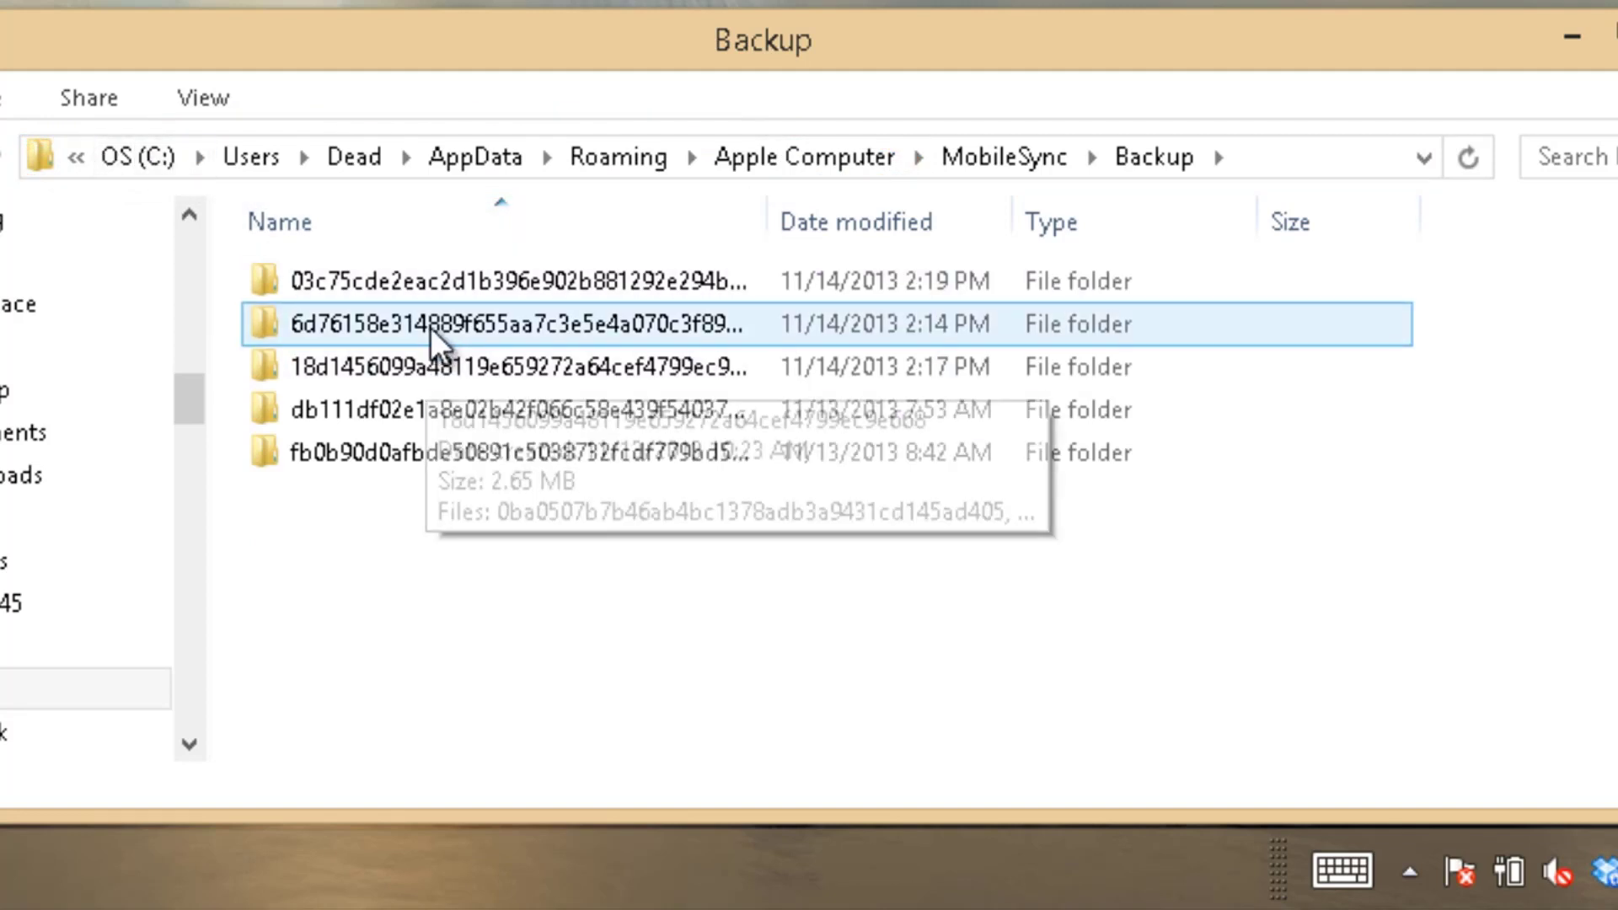
pyautogui.hotkey('ctrl', 'a')
pyautogui.press('Delete')
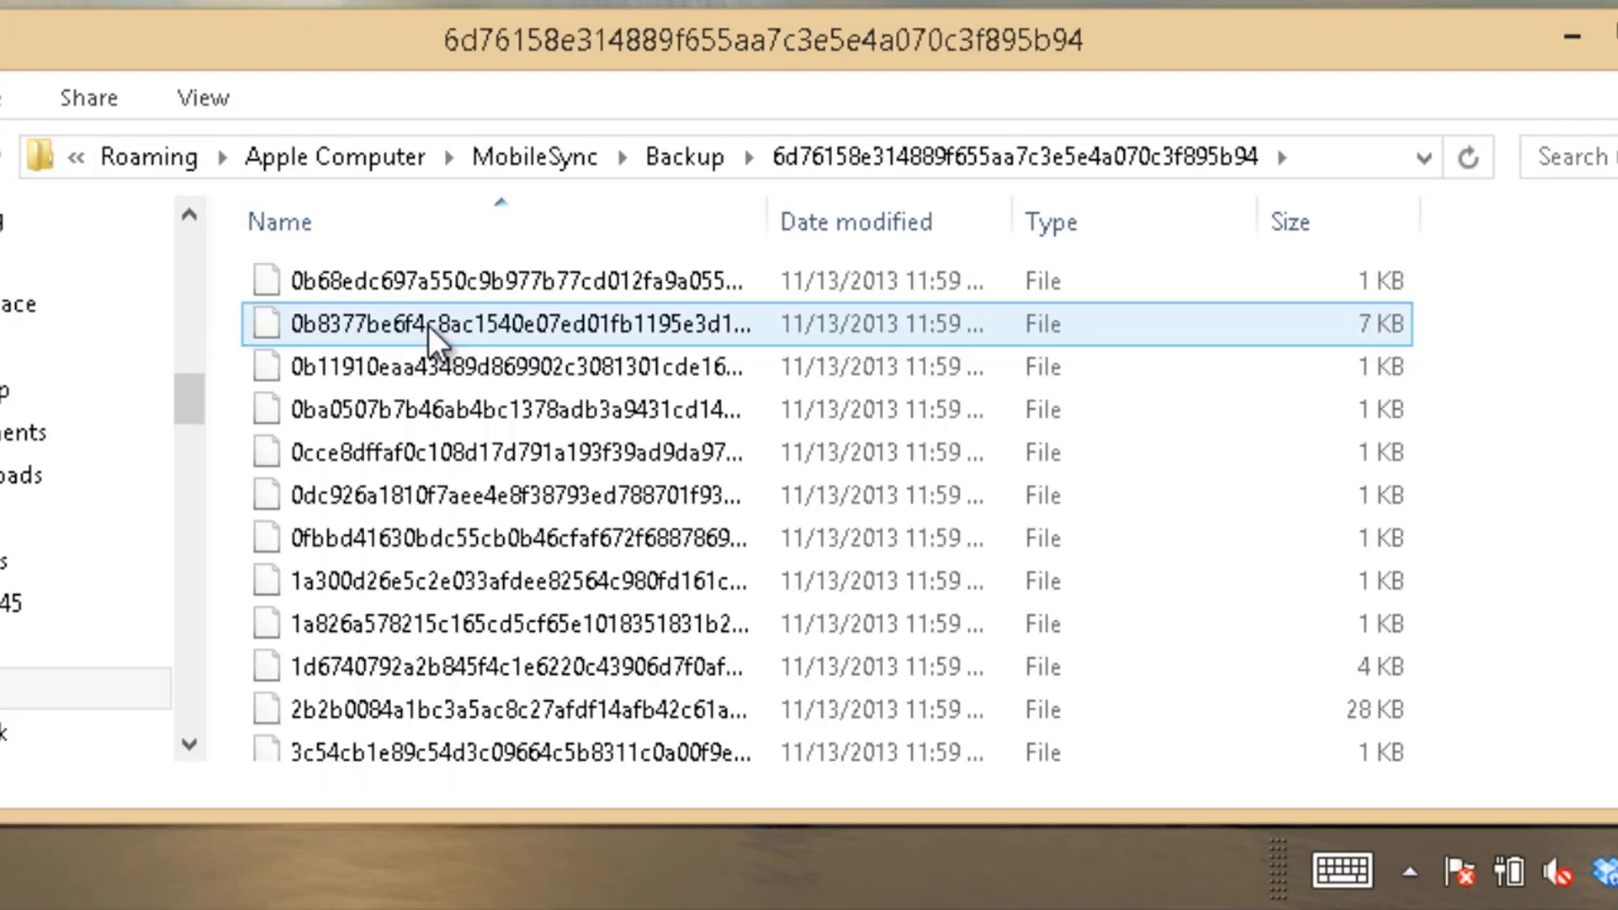
pyautogui.click(4, 164)
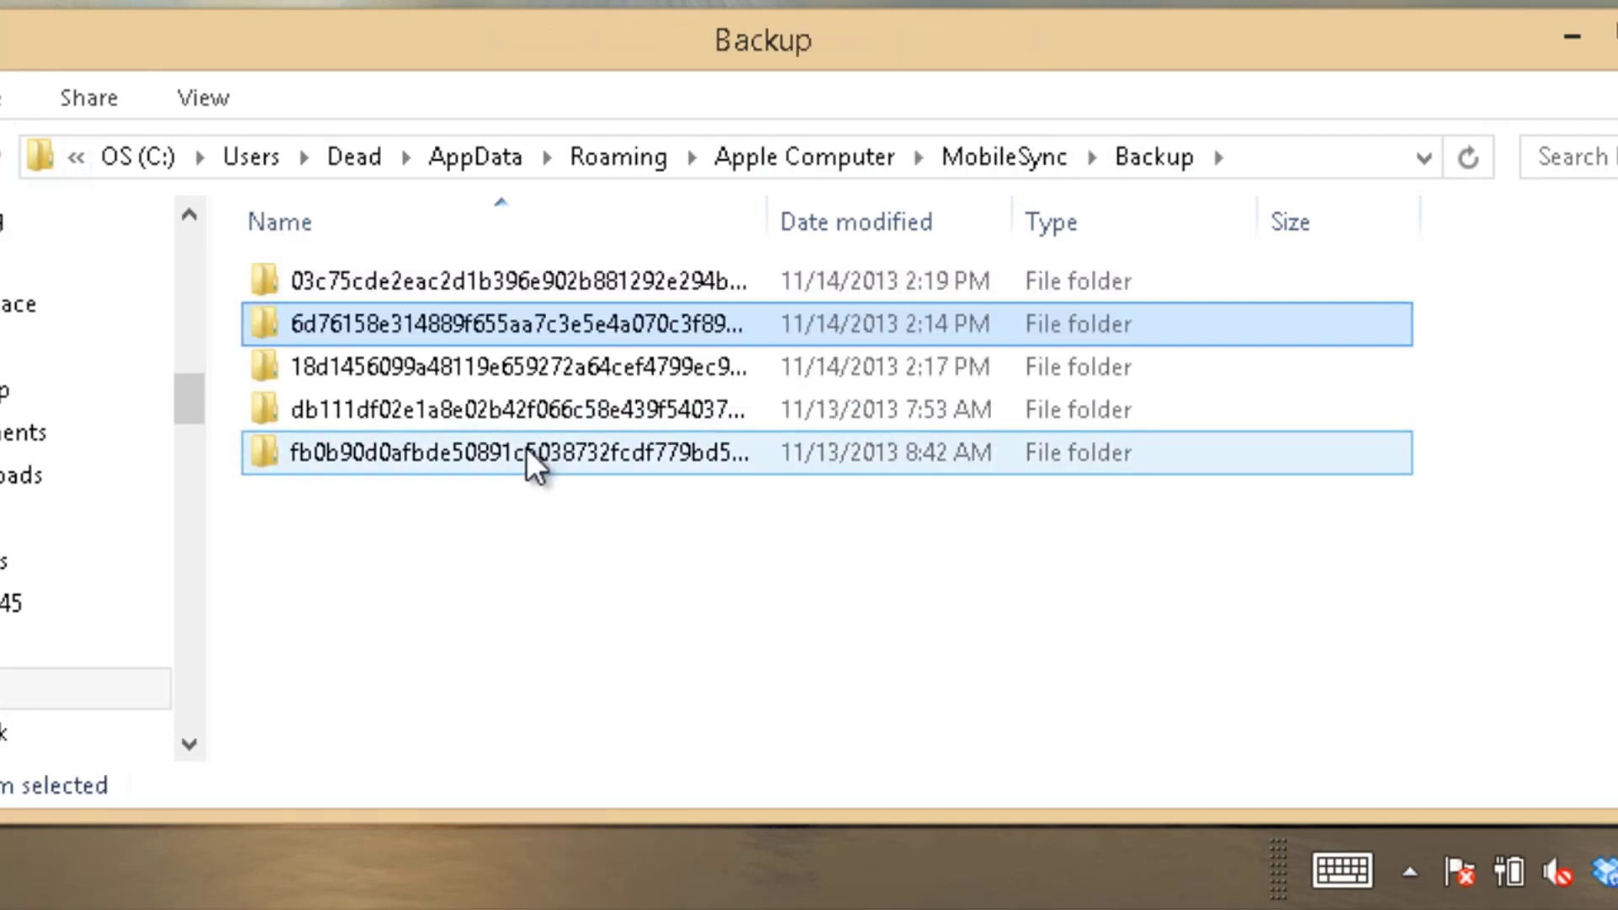
pyautogui.doubleClick(526, 453)
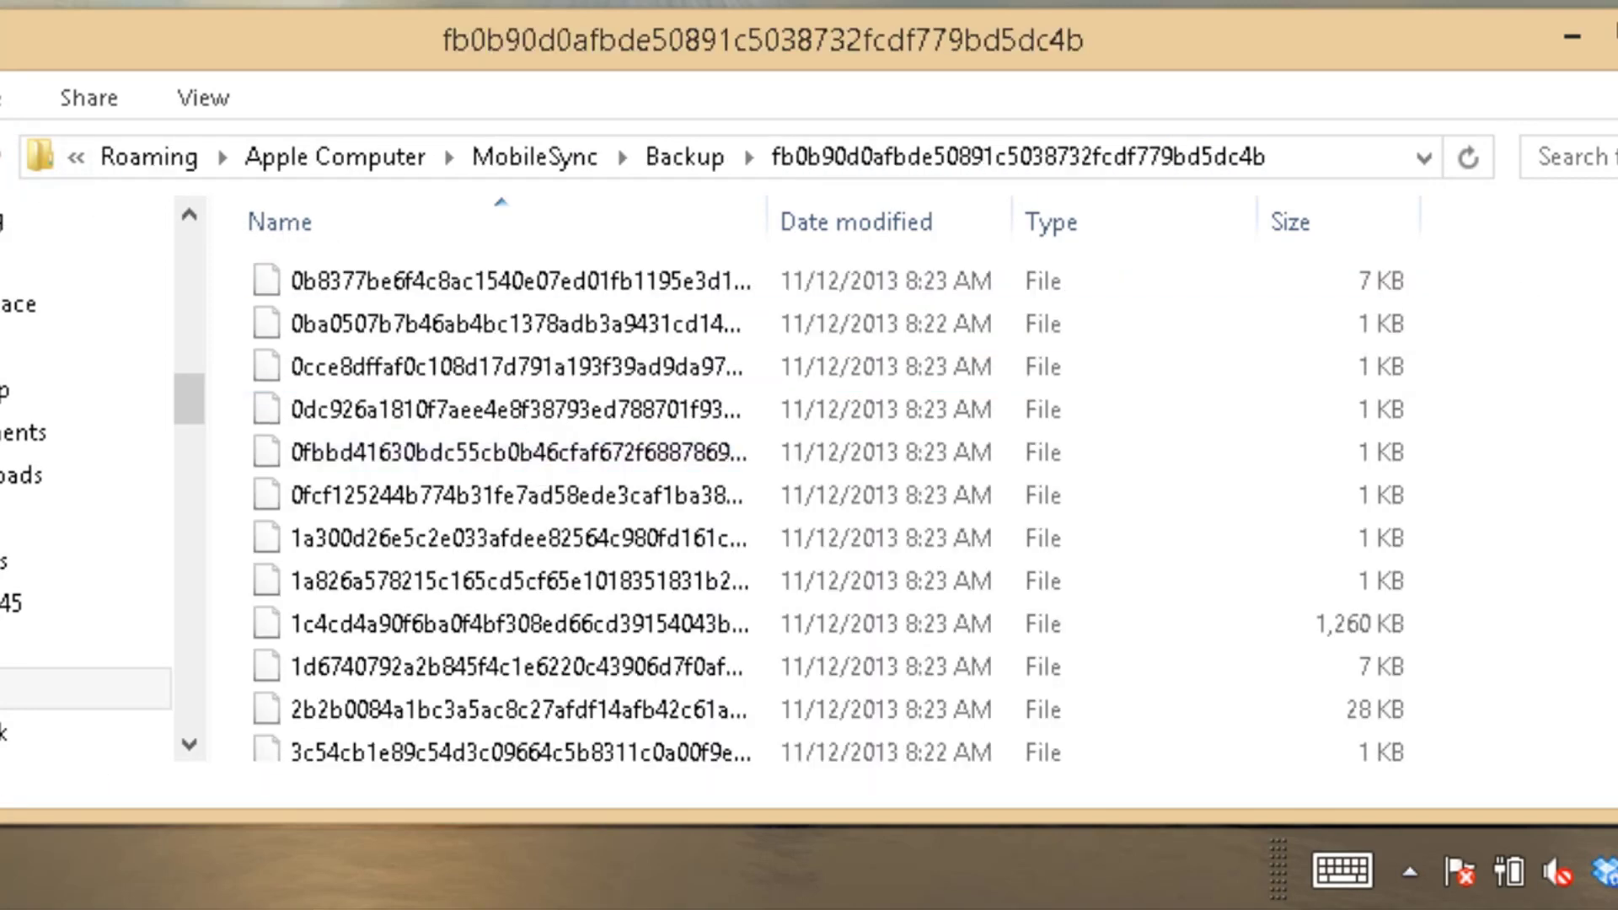
# Widen the Name column and scroll to the end of the 174-item file list
pyautogui.scroll(-20, 1314, 253)
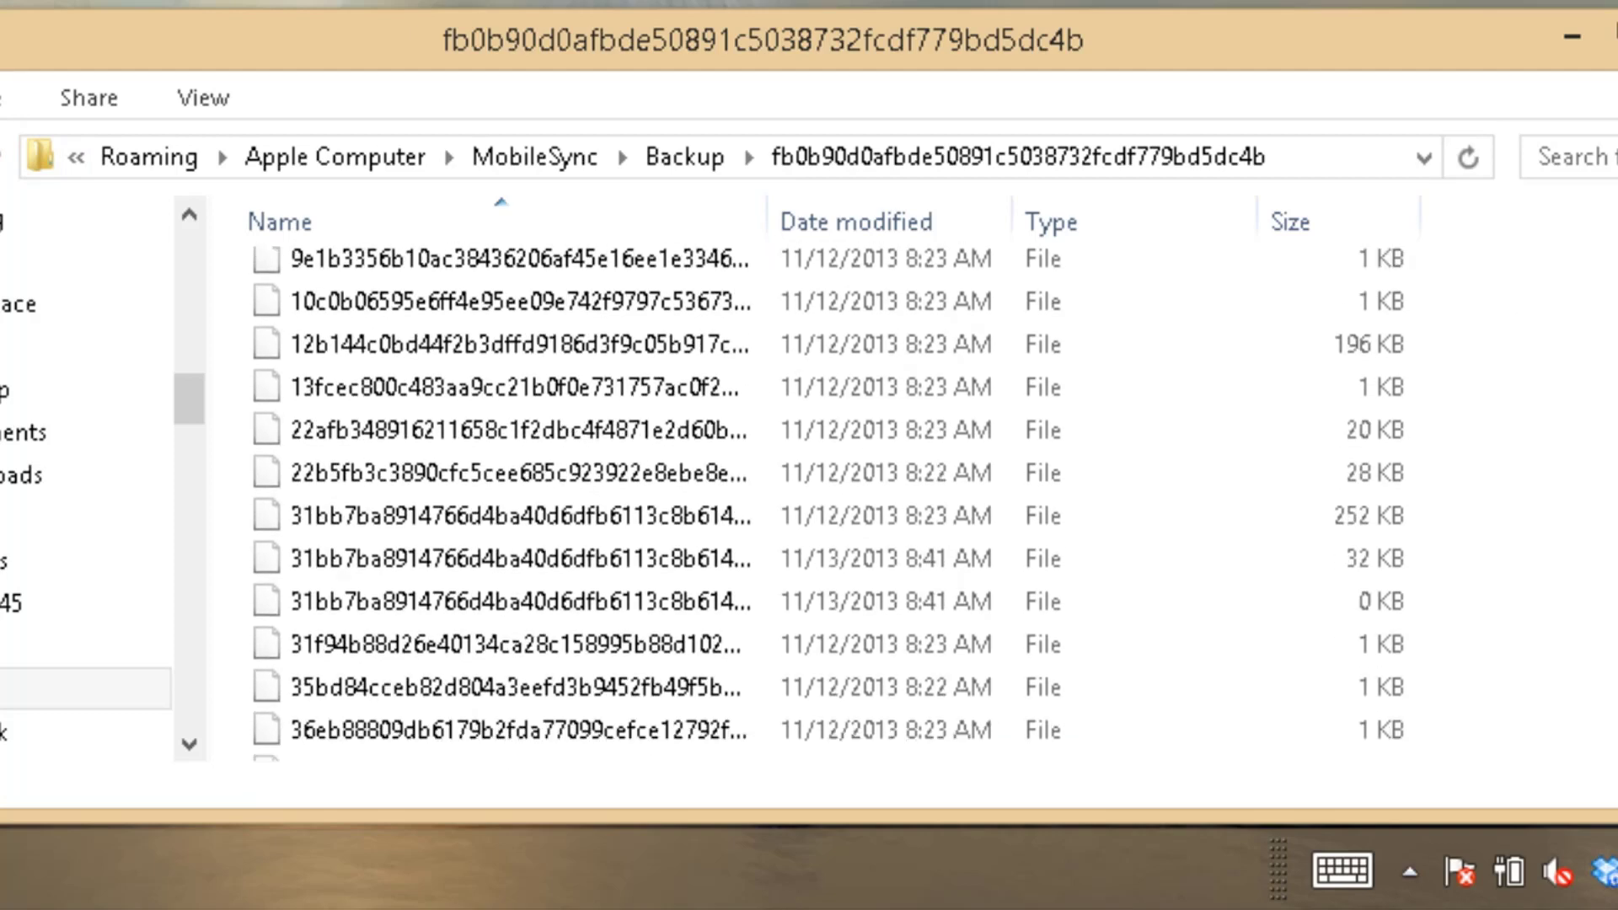
pyautogui.moveTo(776, 209); pyautogui.dragTo(963, 261)
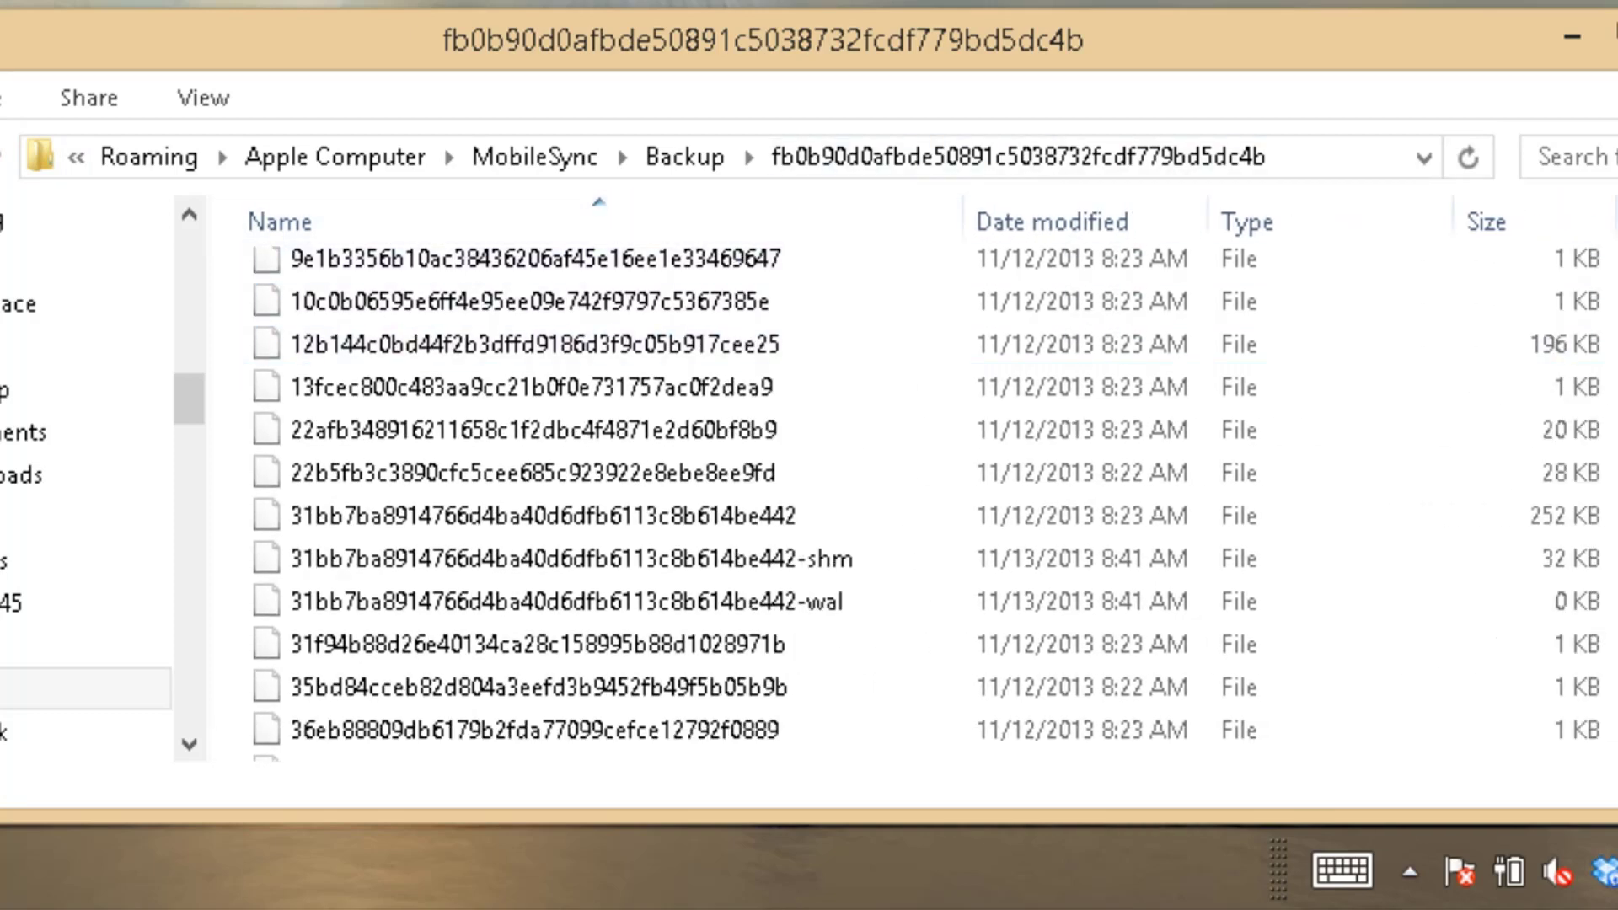
pyautogui.scroll(-20, 1315, 371)
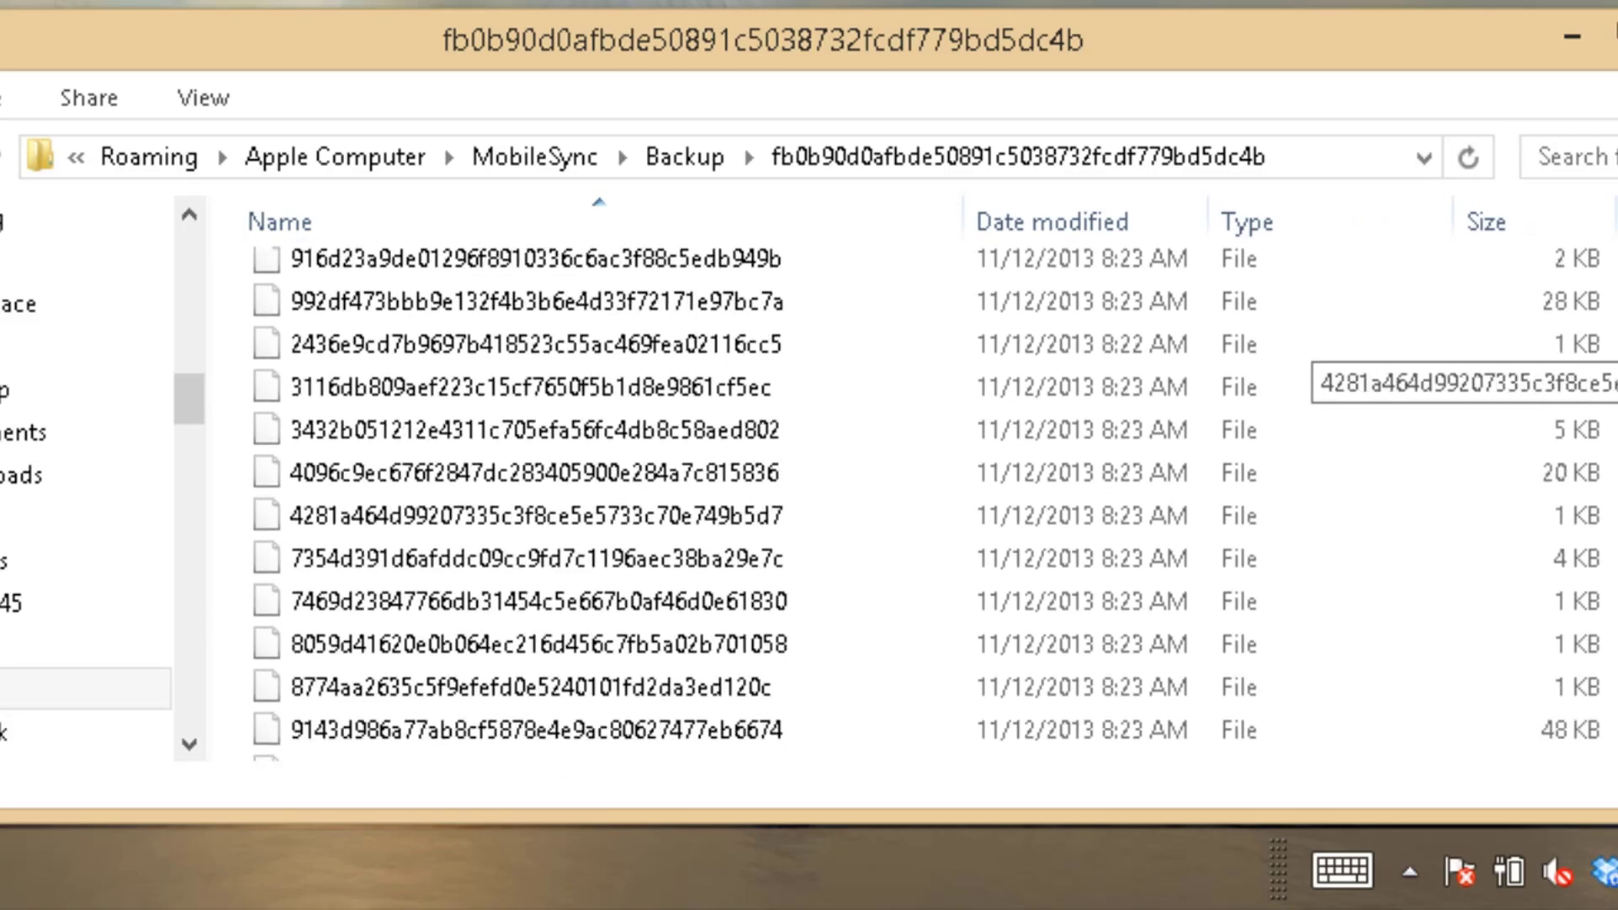
pyautogui.scroll(-20, 1315, 371)
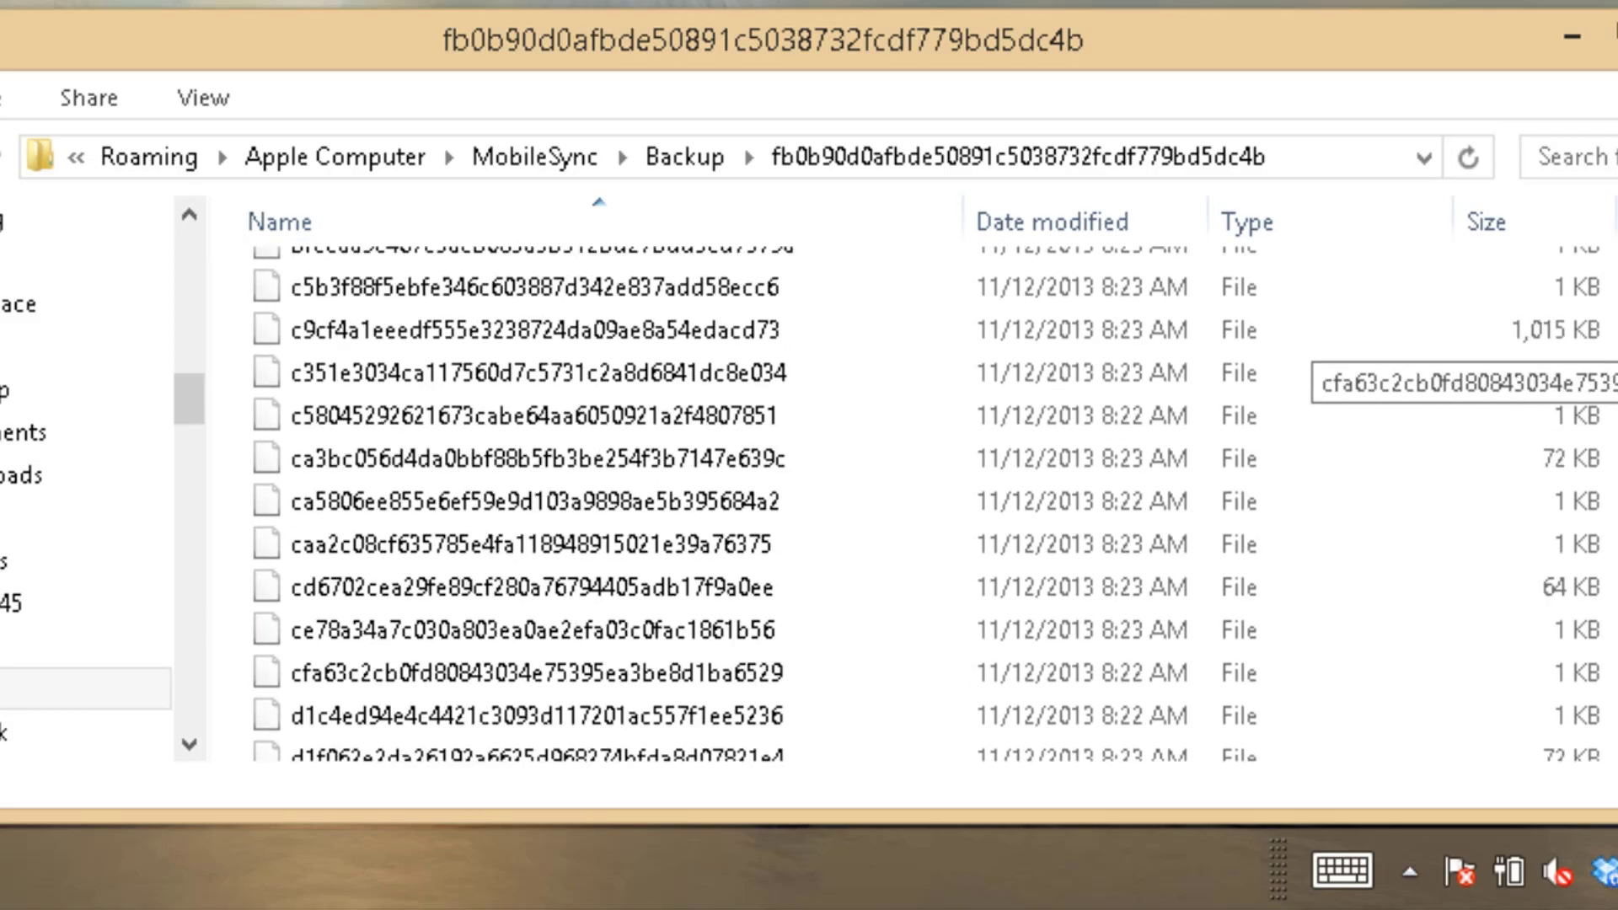
pyautogui.scroll(-5, 1315, 371)
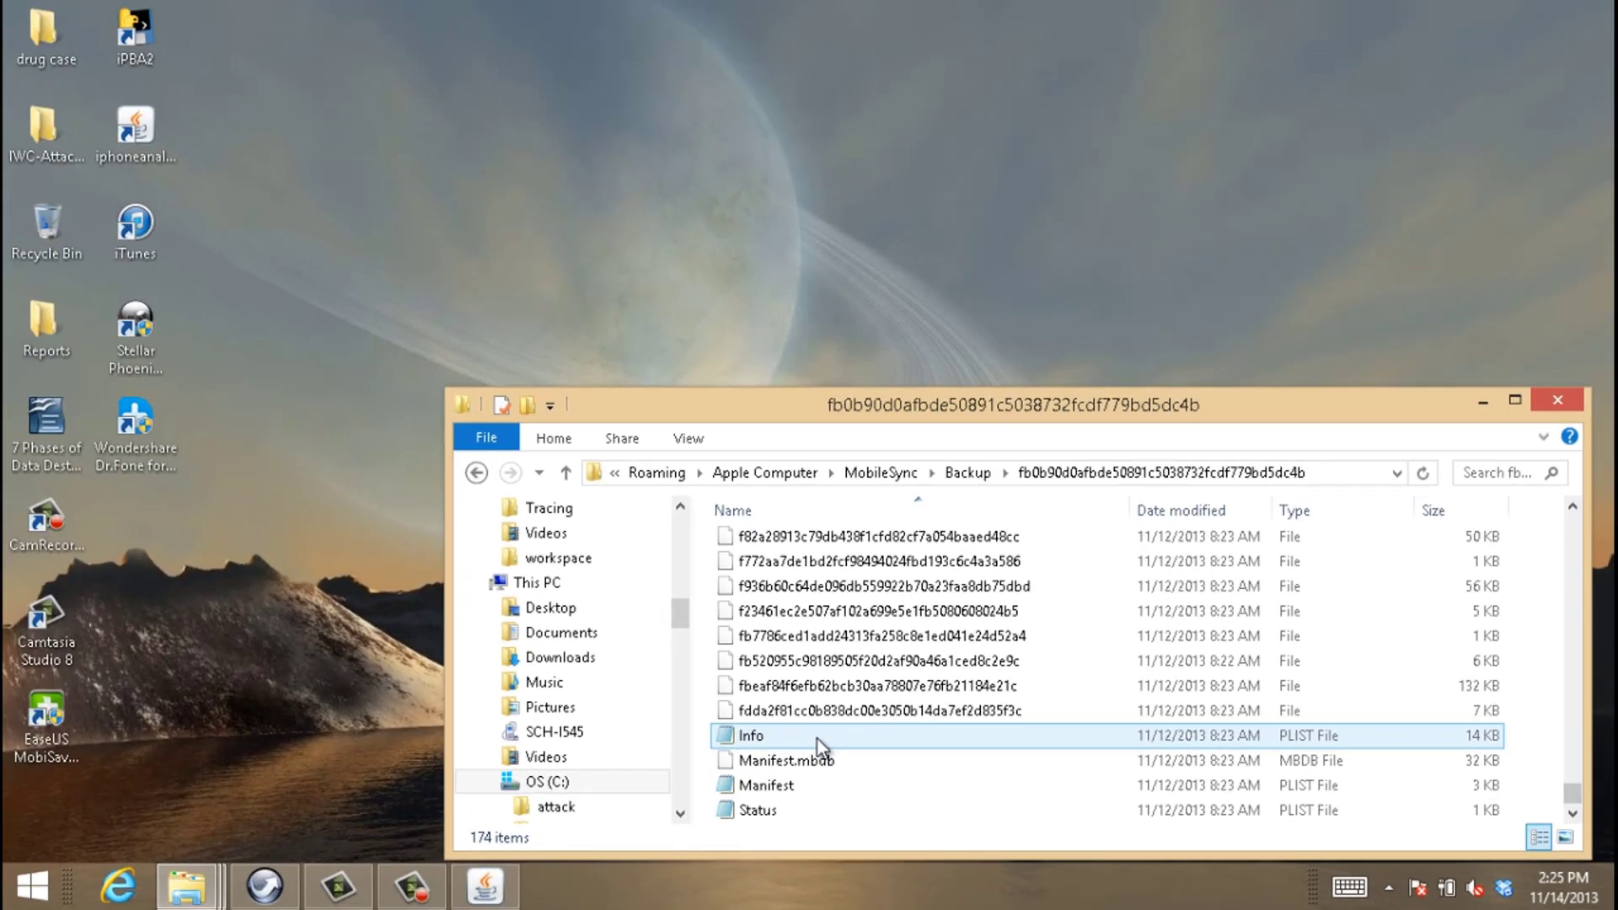
# Open the fb0b90d0 backup's Info file in Notepad and read its device name
pyautogui.doubleClick(818, 740)
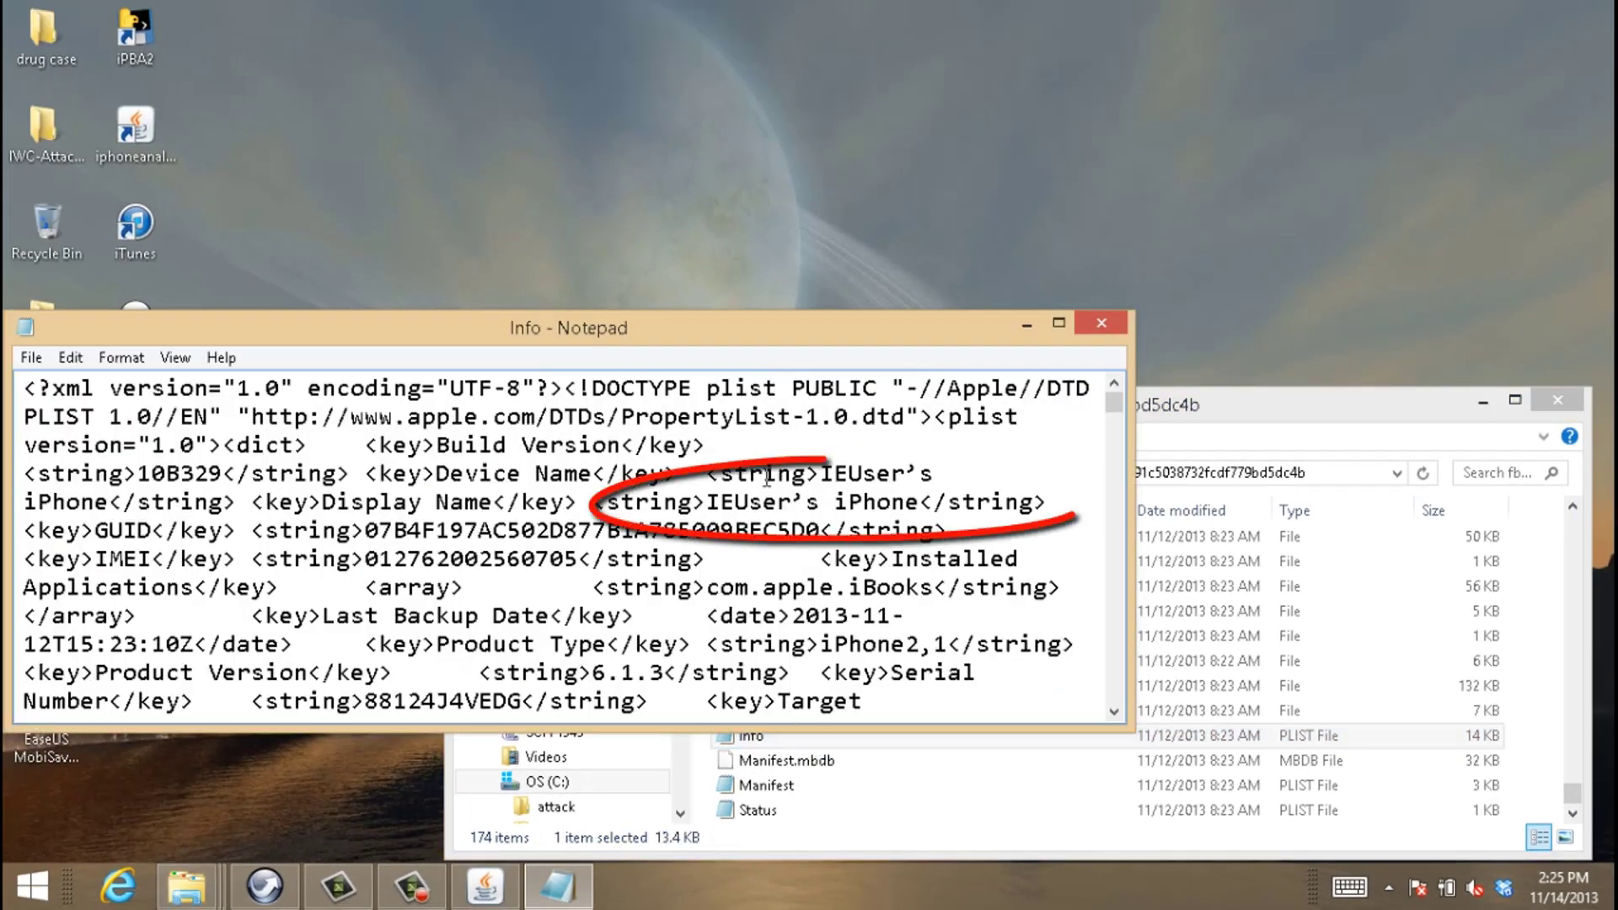
pyautogui.moveTo(829, 460); pyautogui.dragTo(929, 465)
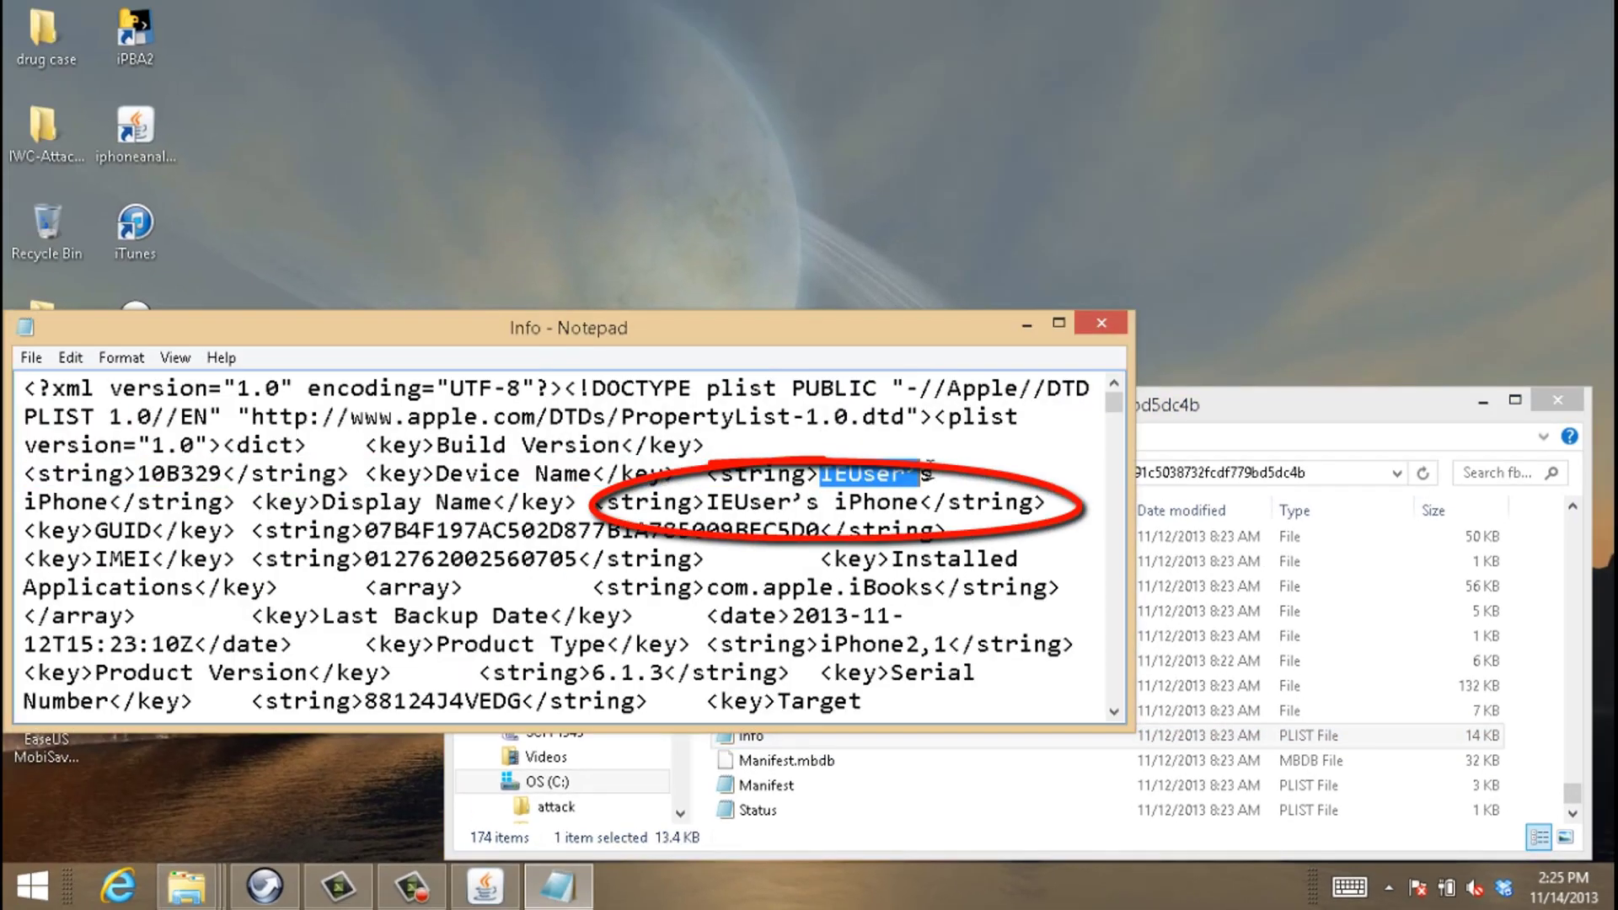
pyautogui.click(1104, 325)
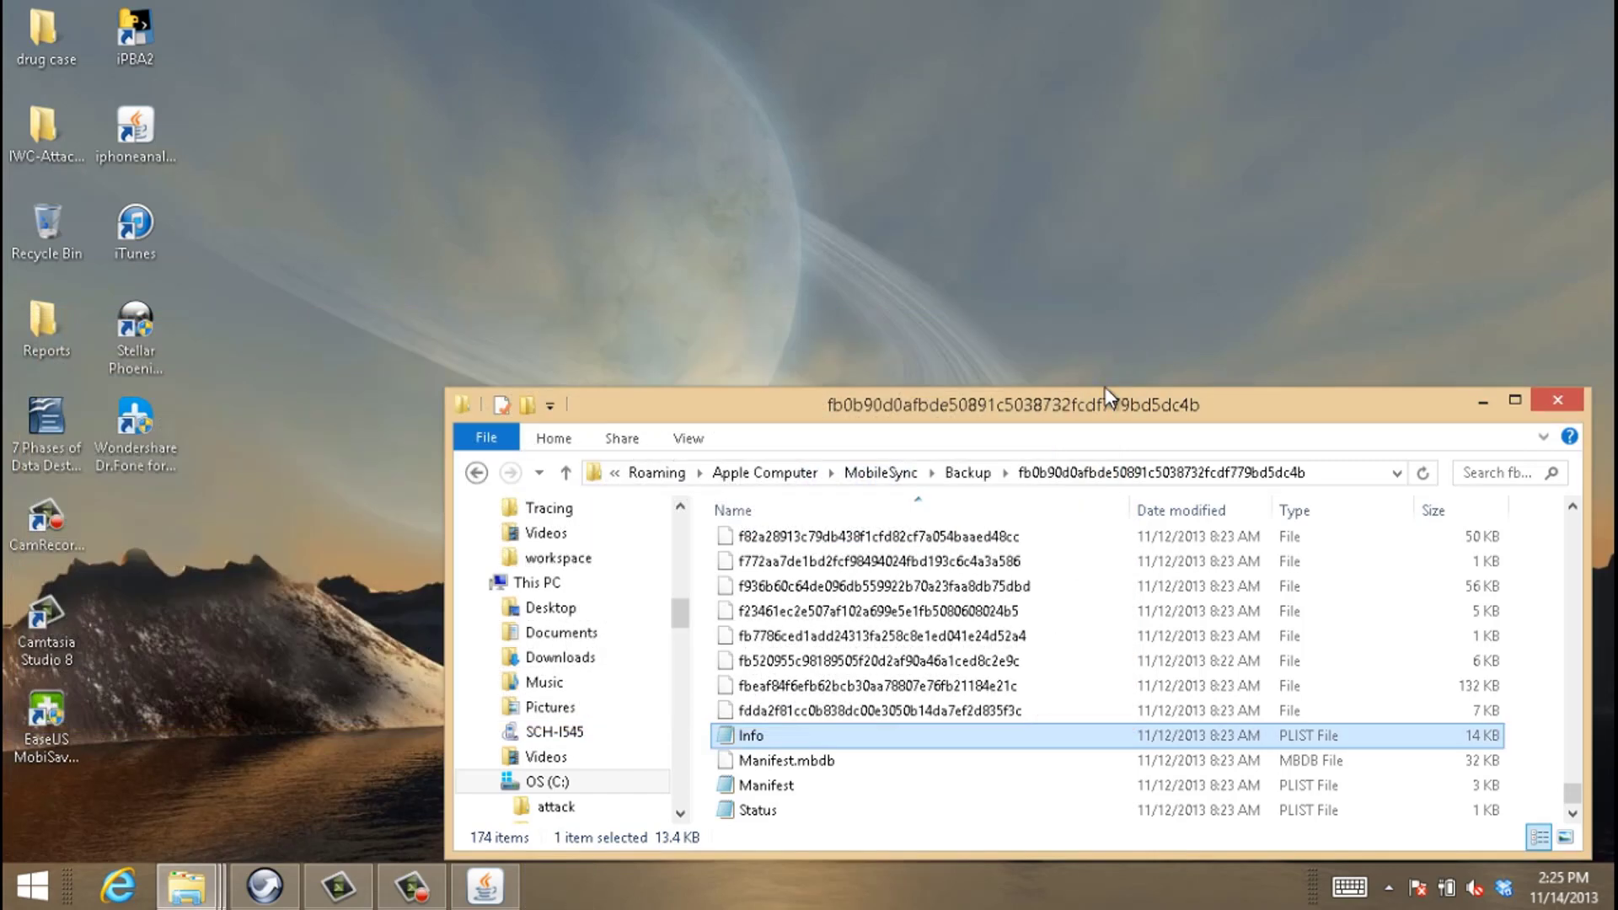
pyautogui.click(981, 478)
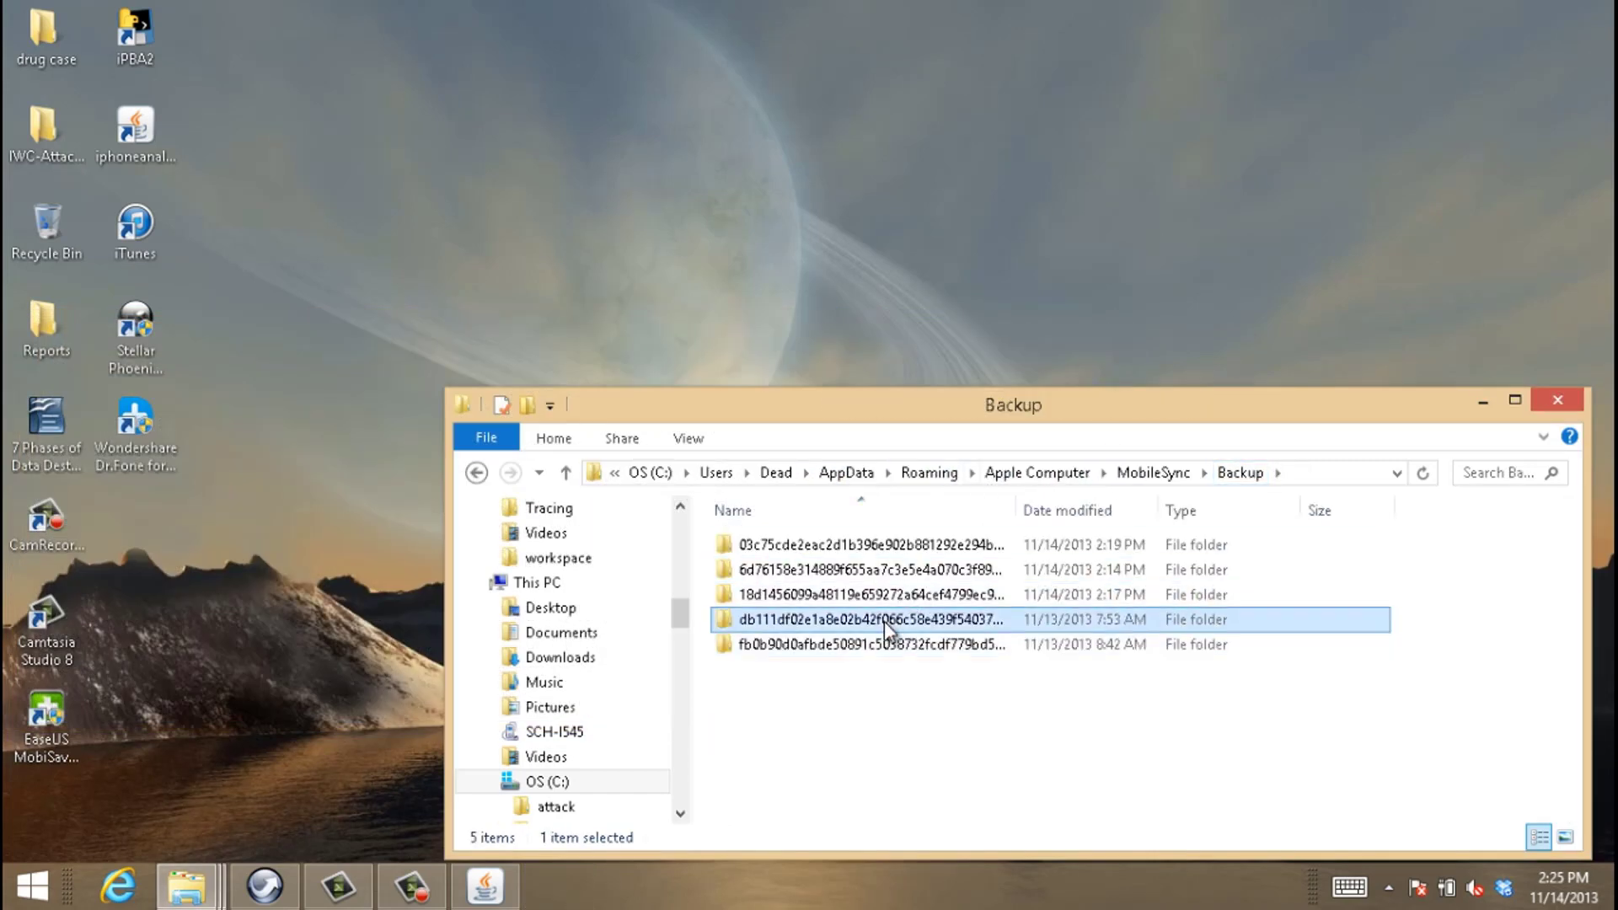
pyautogui.doubleClick(884, 620)
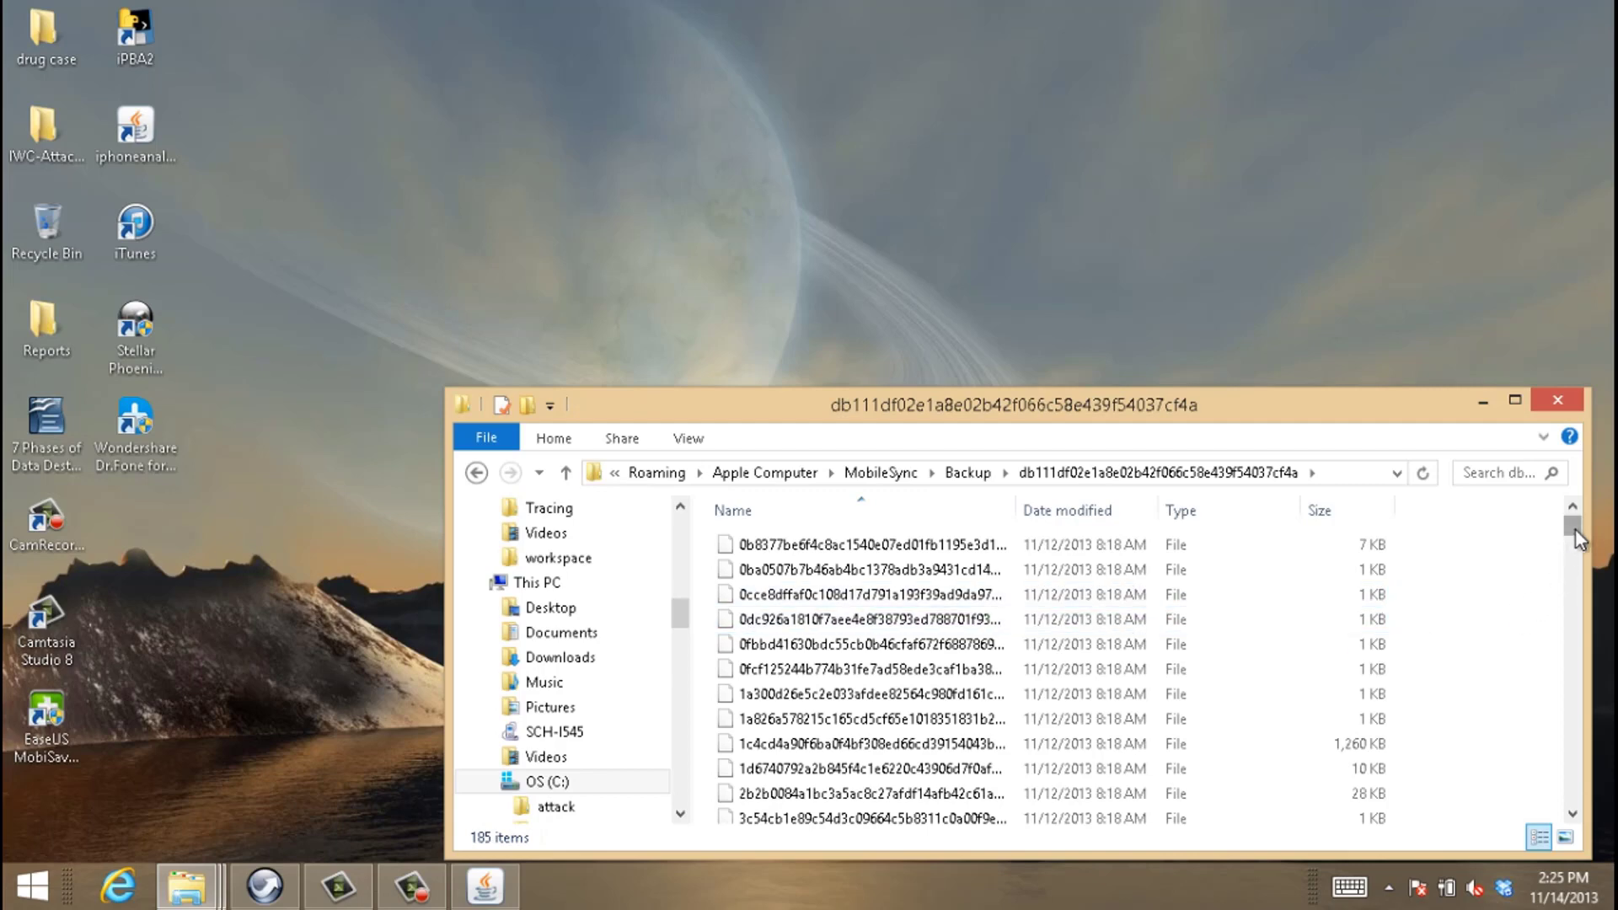
pyautogui.moveTo(1575, 529); pyautogui.dragTo(1574, 794)
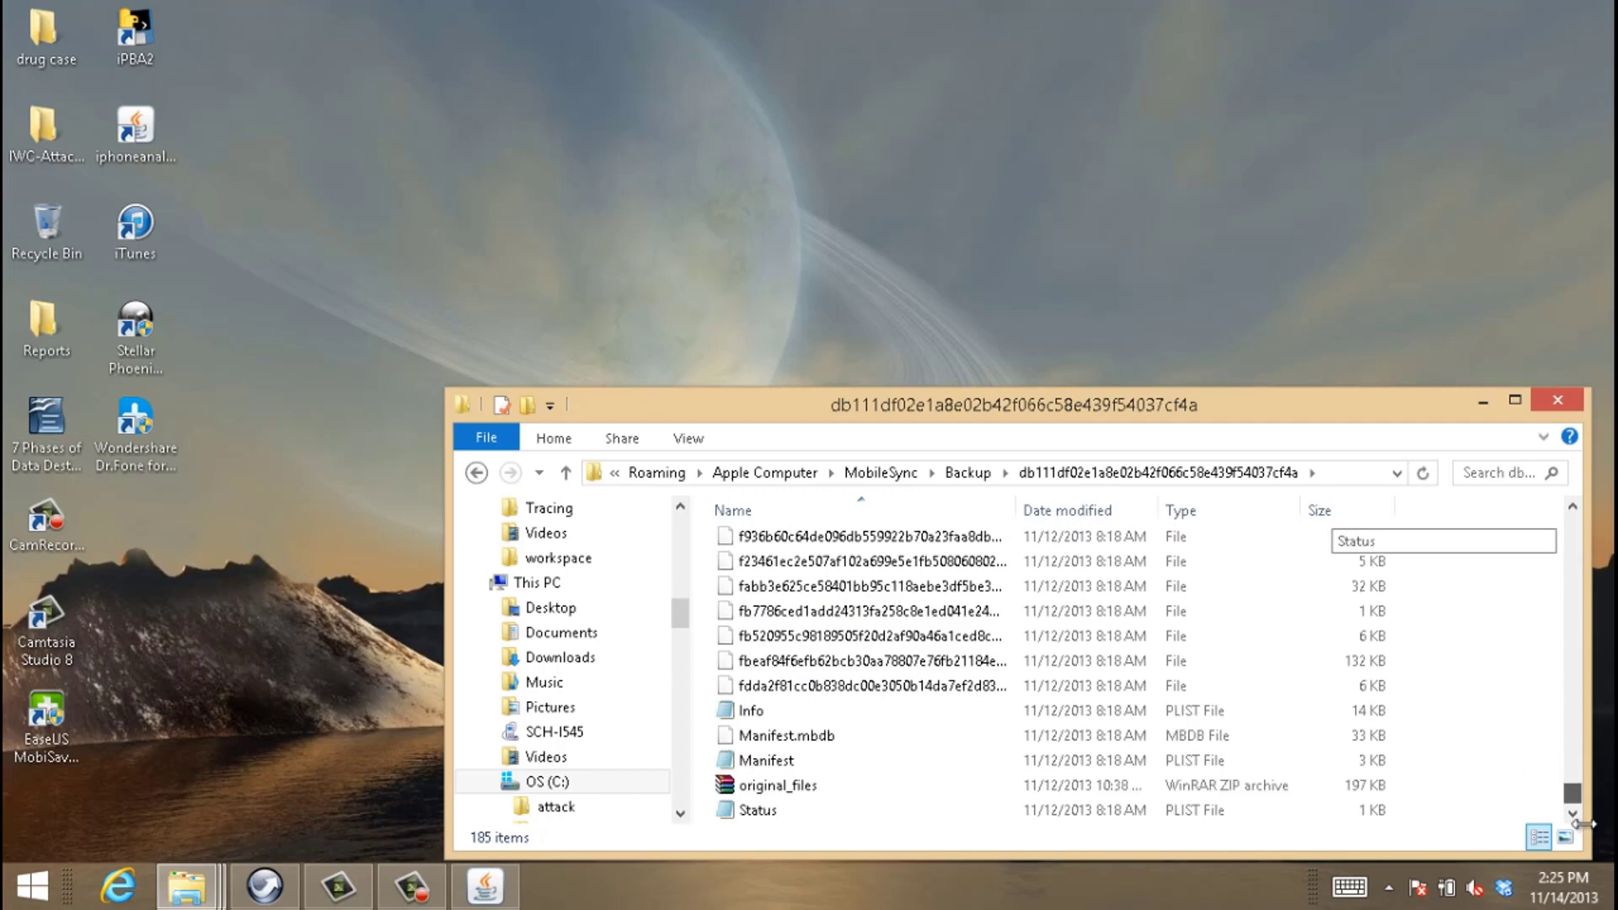
pyautogui.doubleClick(825, 717)
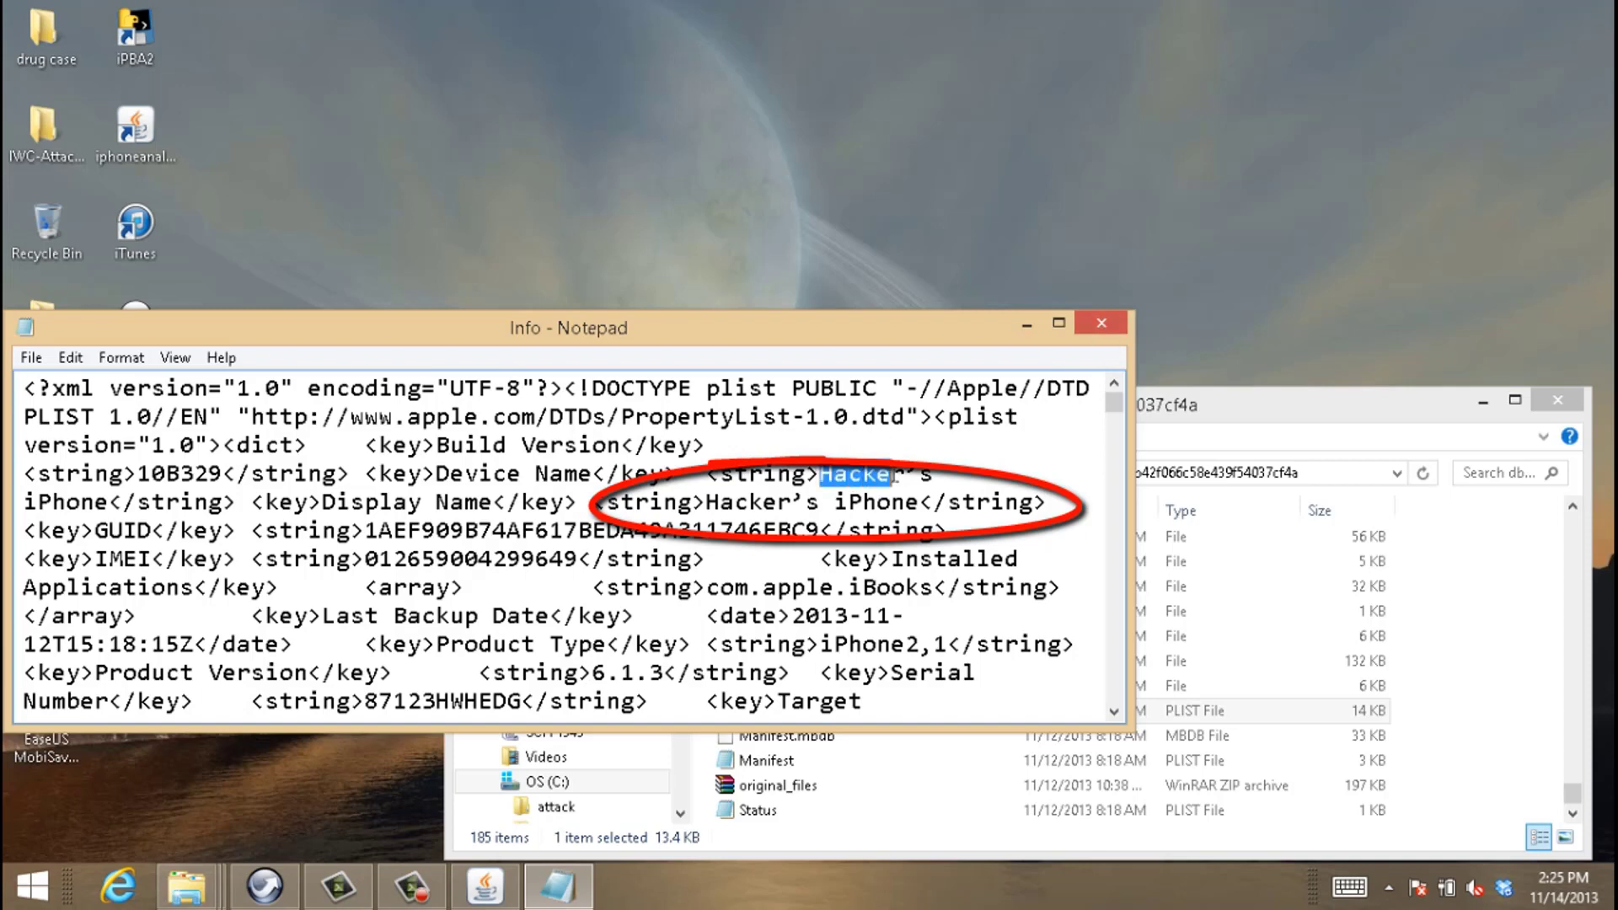
pyautogui.click(1098, 324)
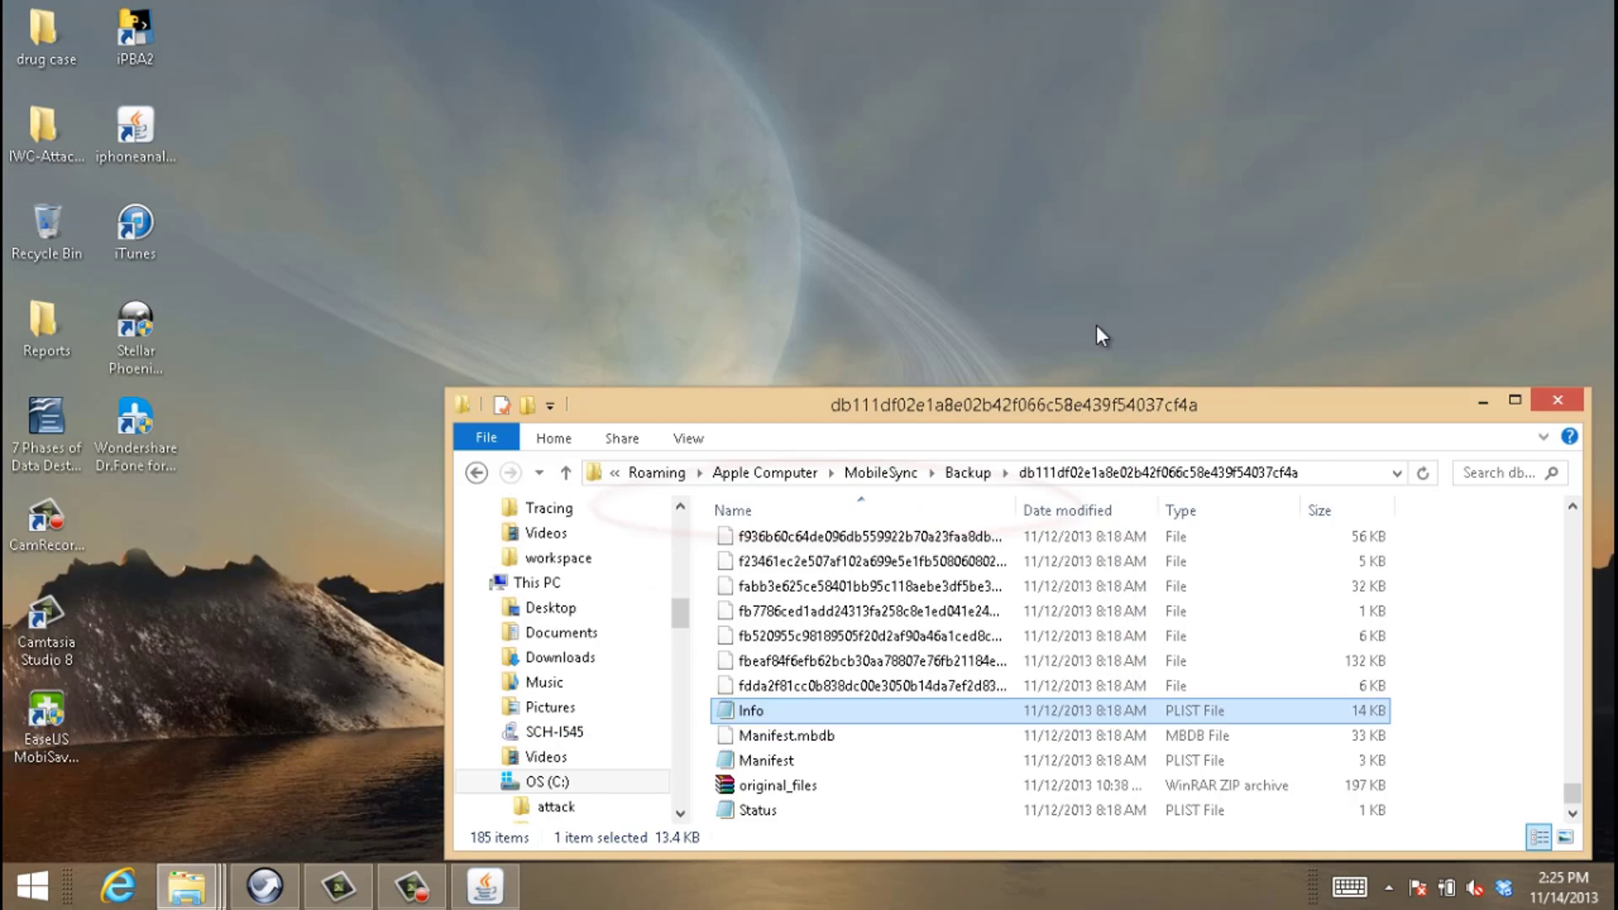
# Paste a copy of the db111df… backup folder onto the desktop
pyautogui.click(966, 473)
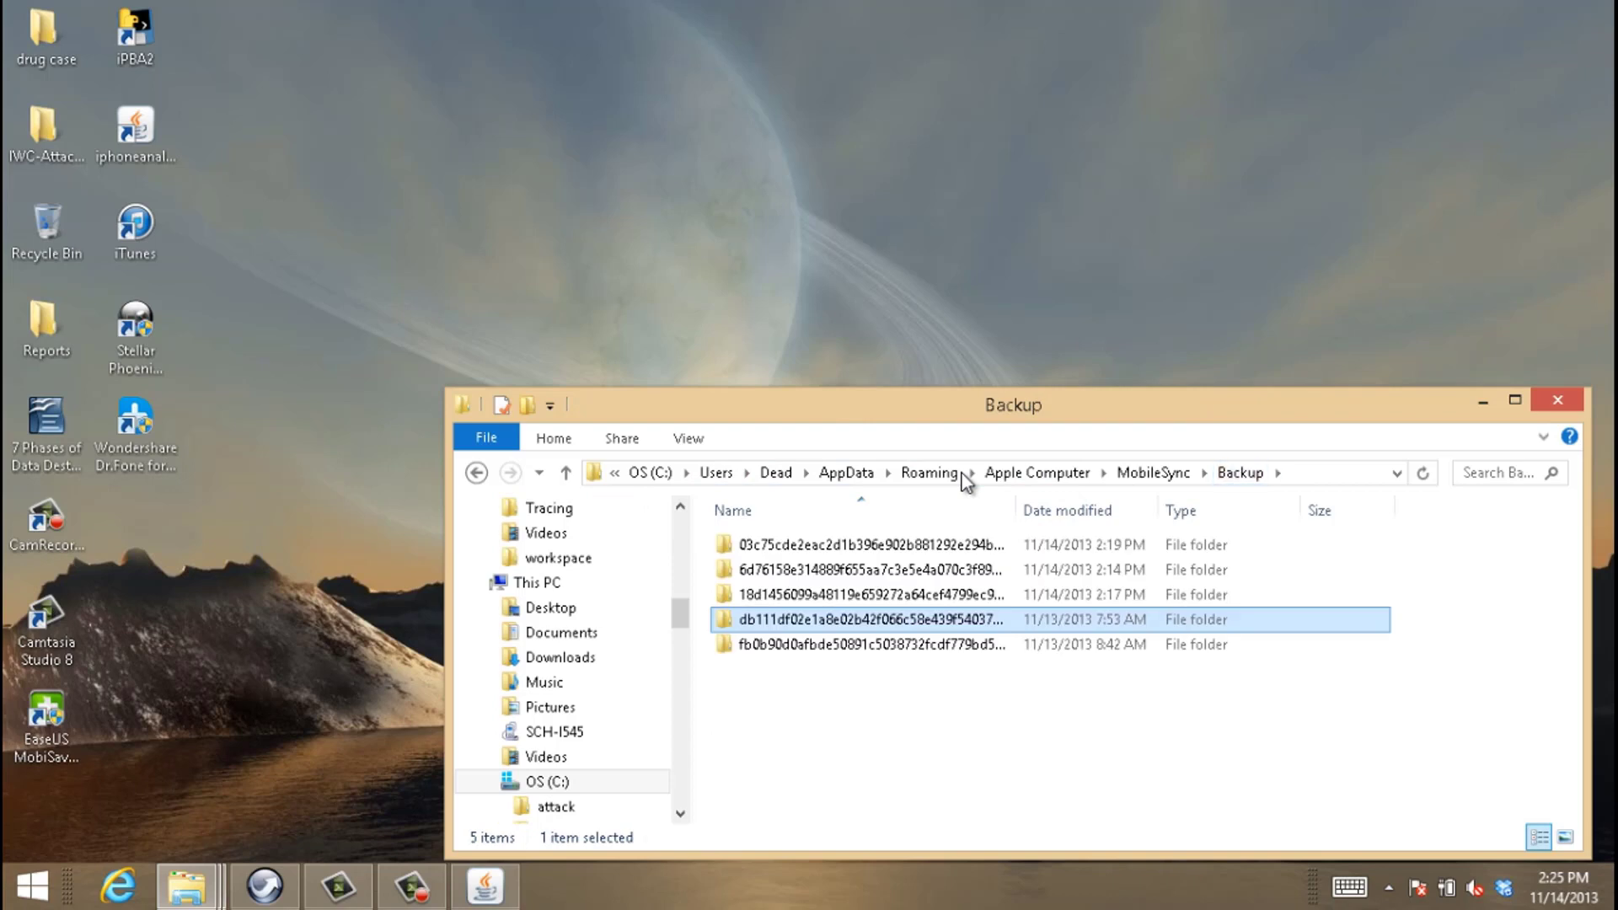
pyautogui.click(199, 565)
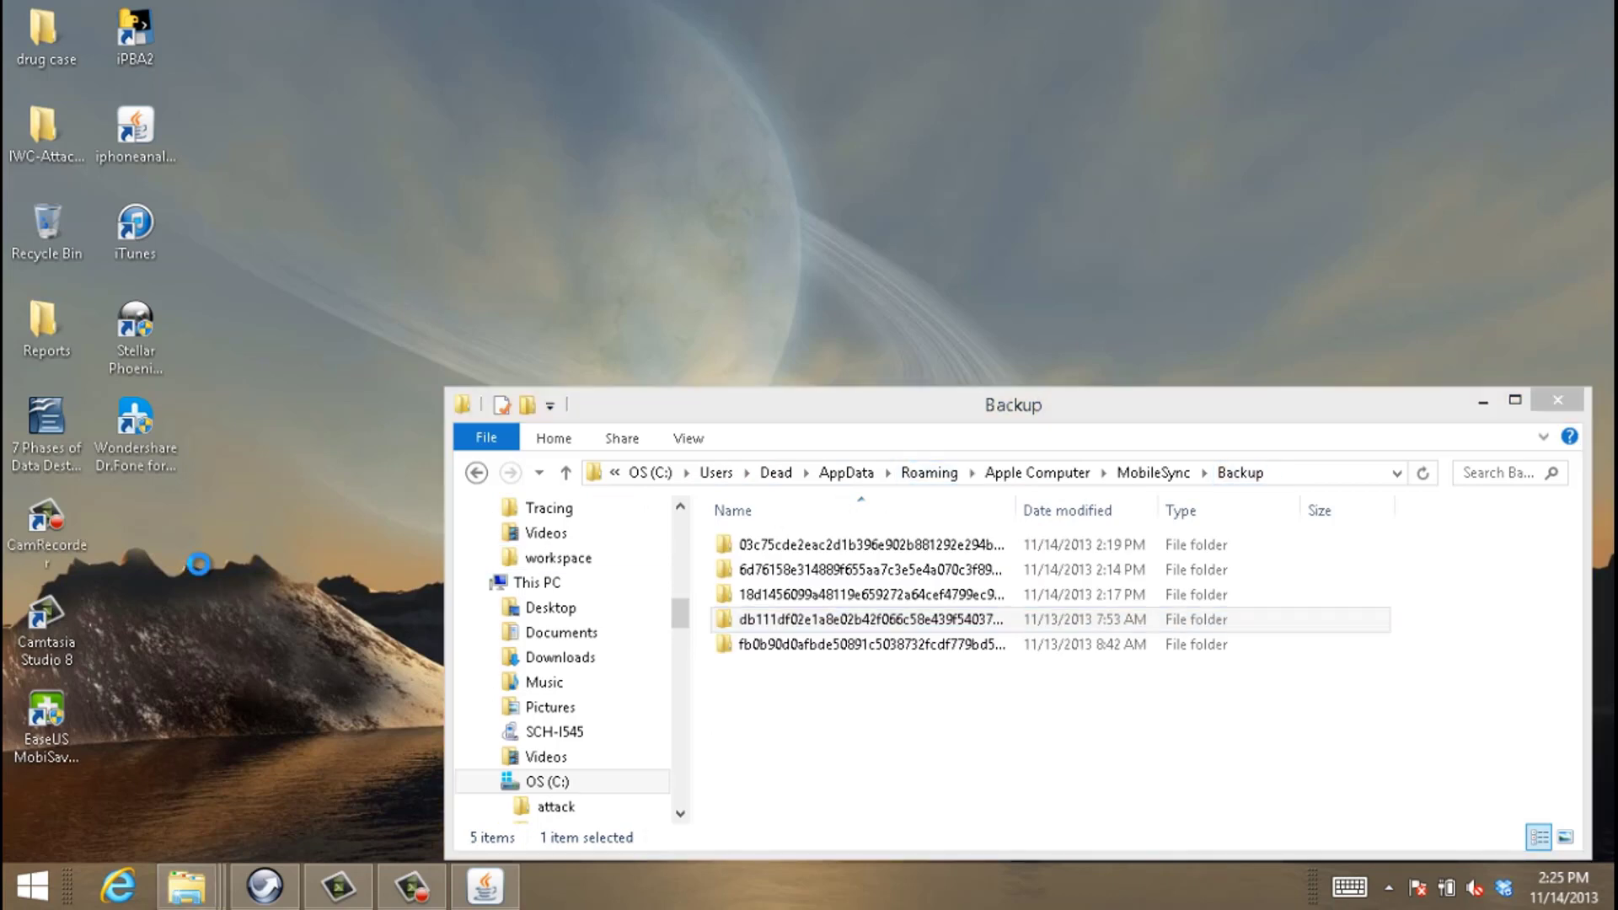
pyautogui.rightClick(199, 564)
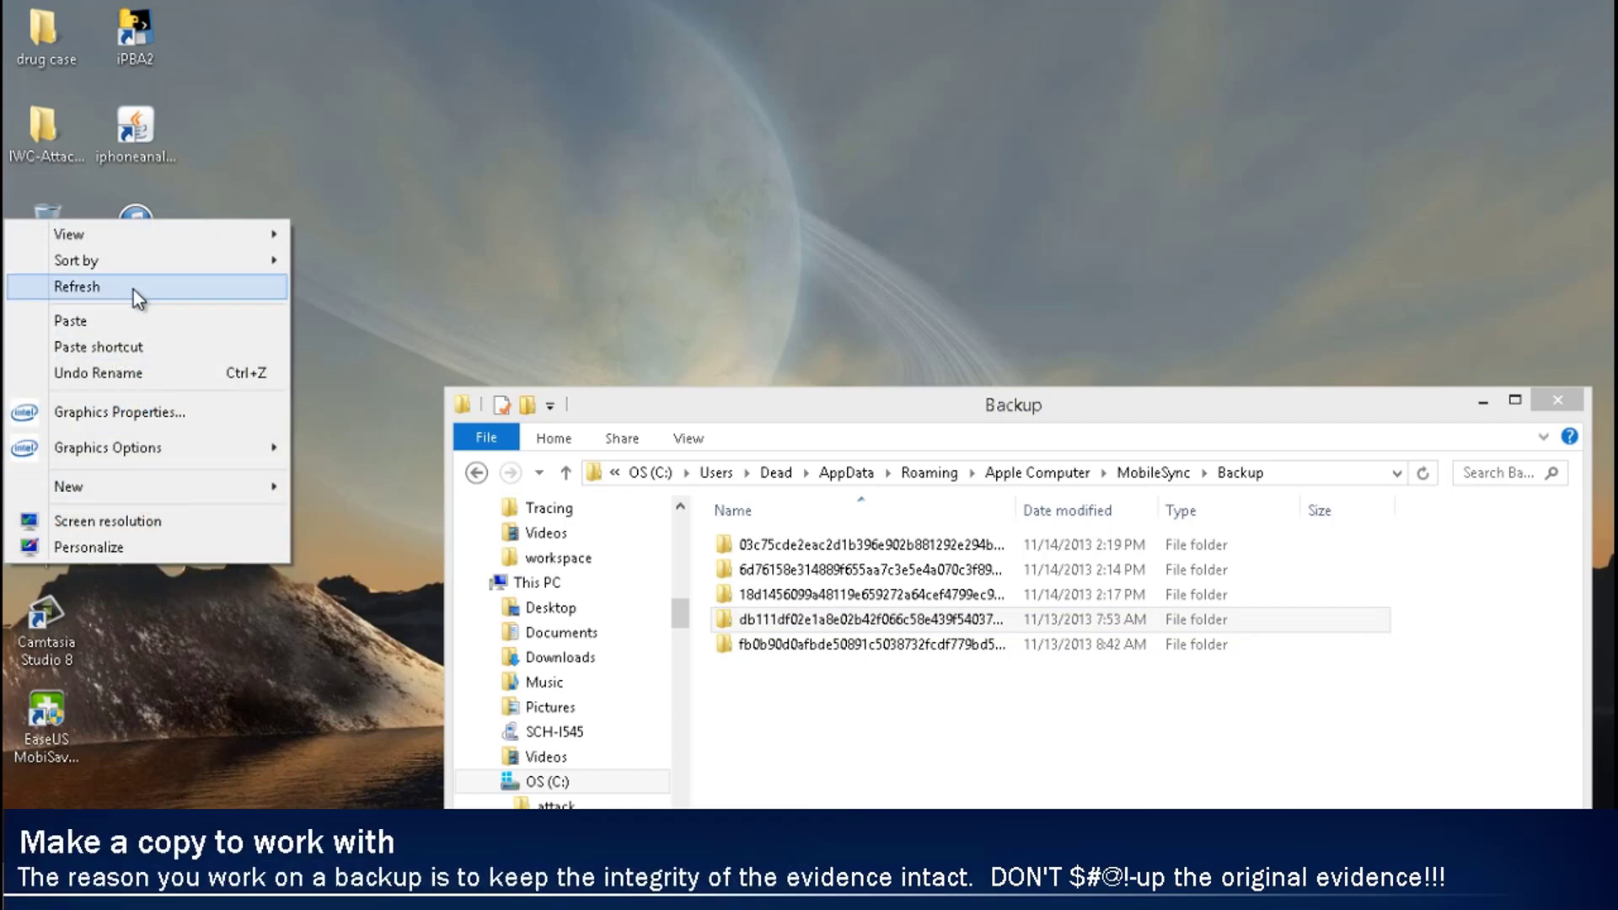
pyautogui.click(119, 328)
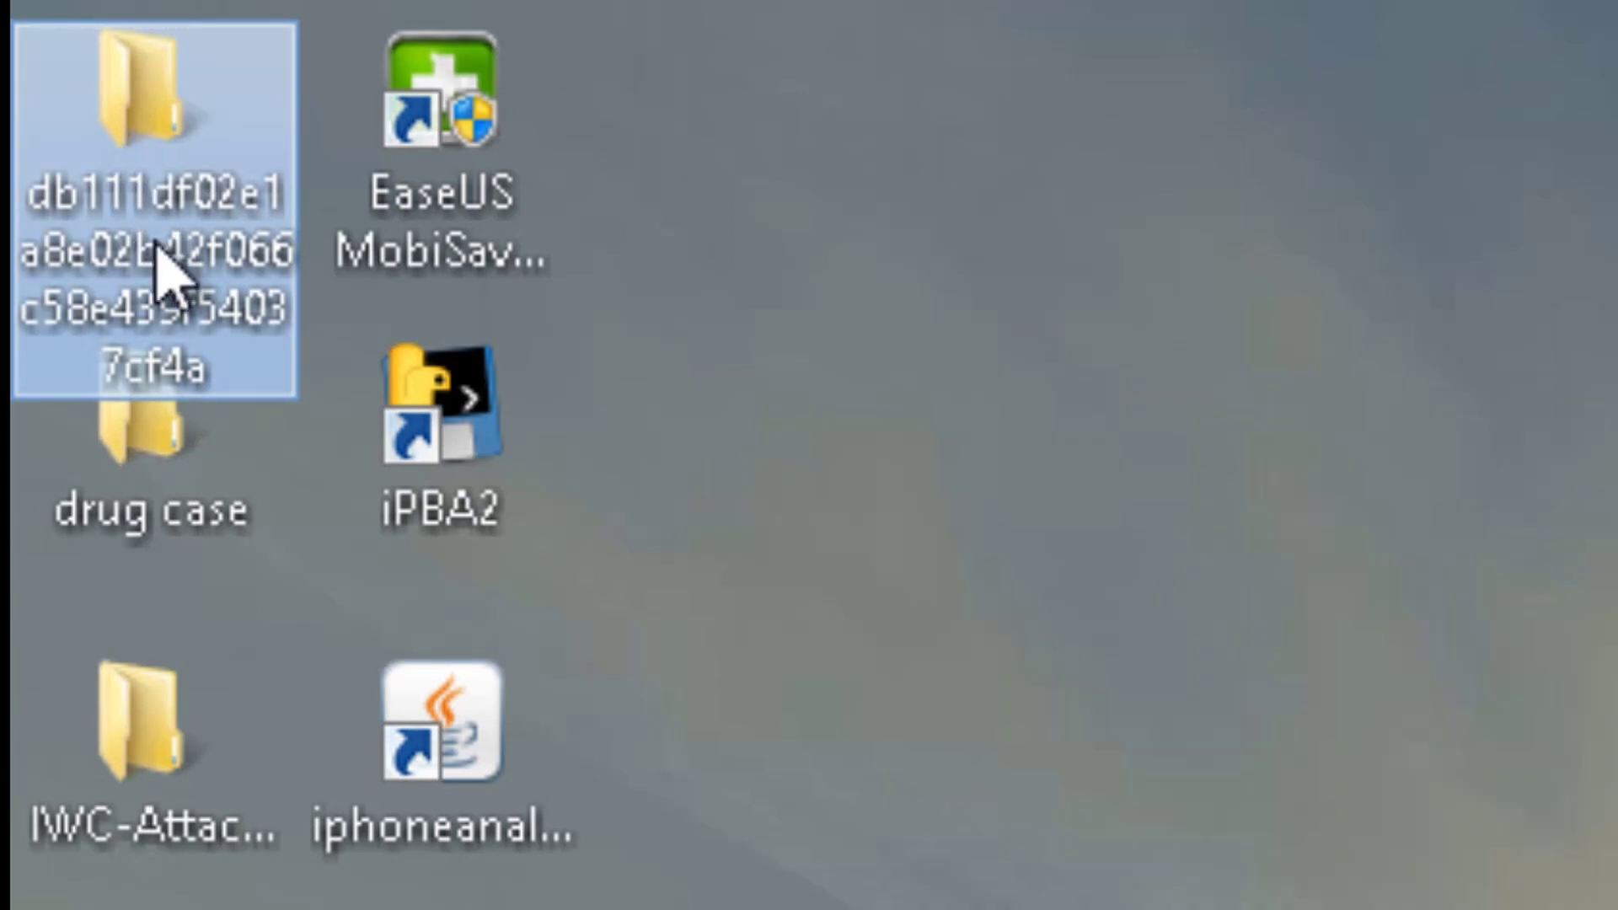
# Rename the desktop copy to hacker-iPhone and close the Backup Explorer window
pyautogui.click(182, 308)
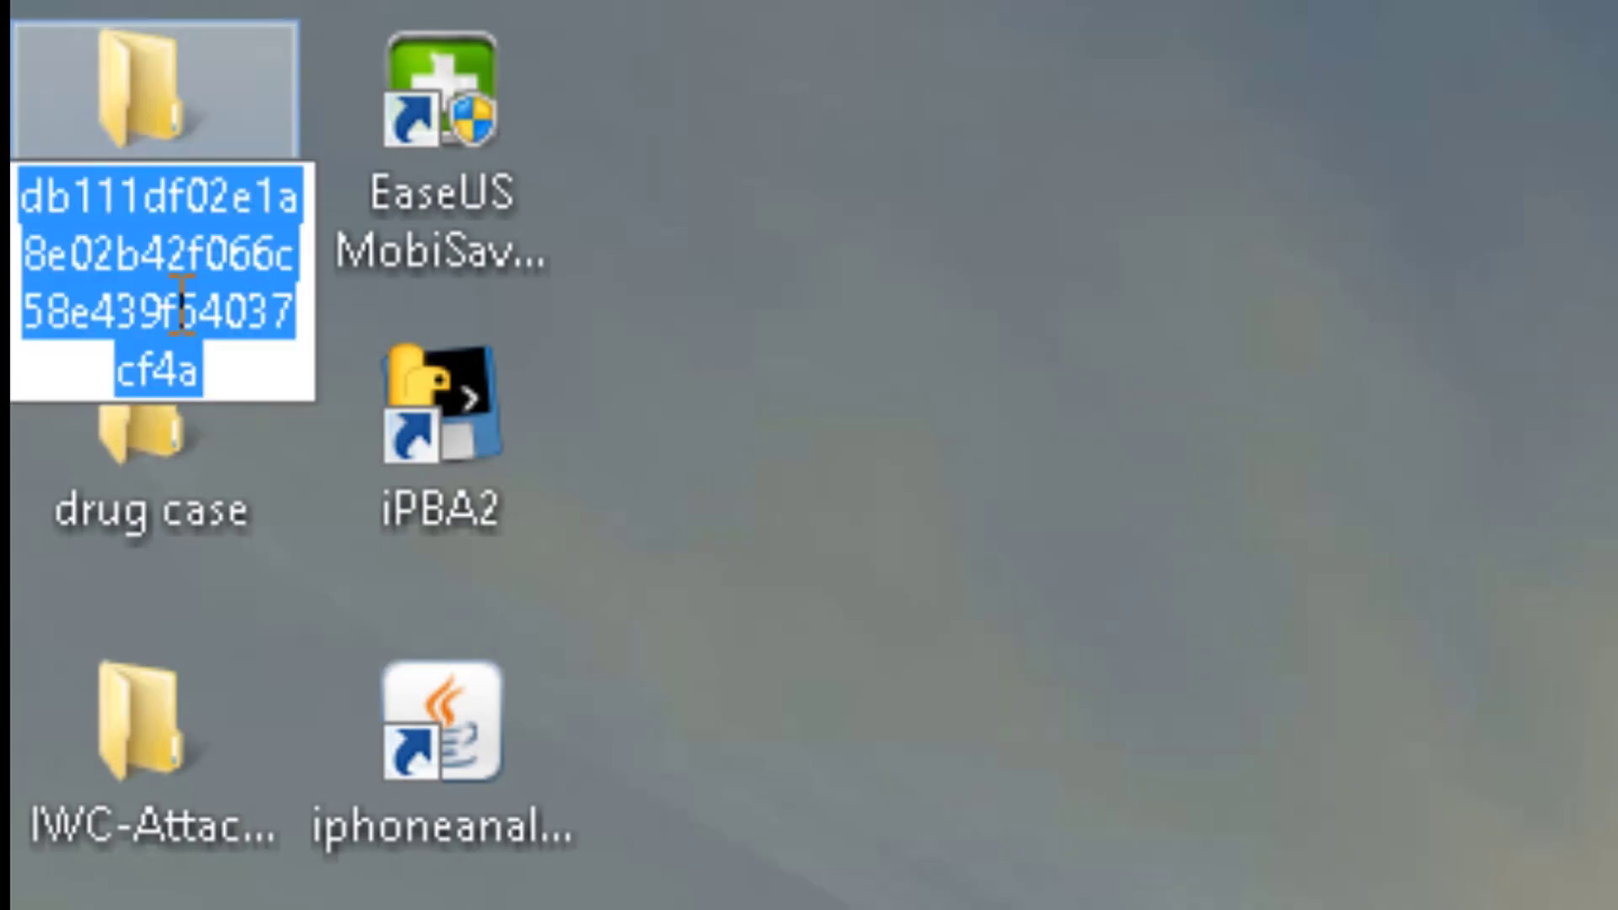
pyautogui.write('hacker')
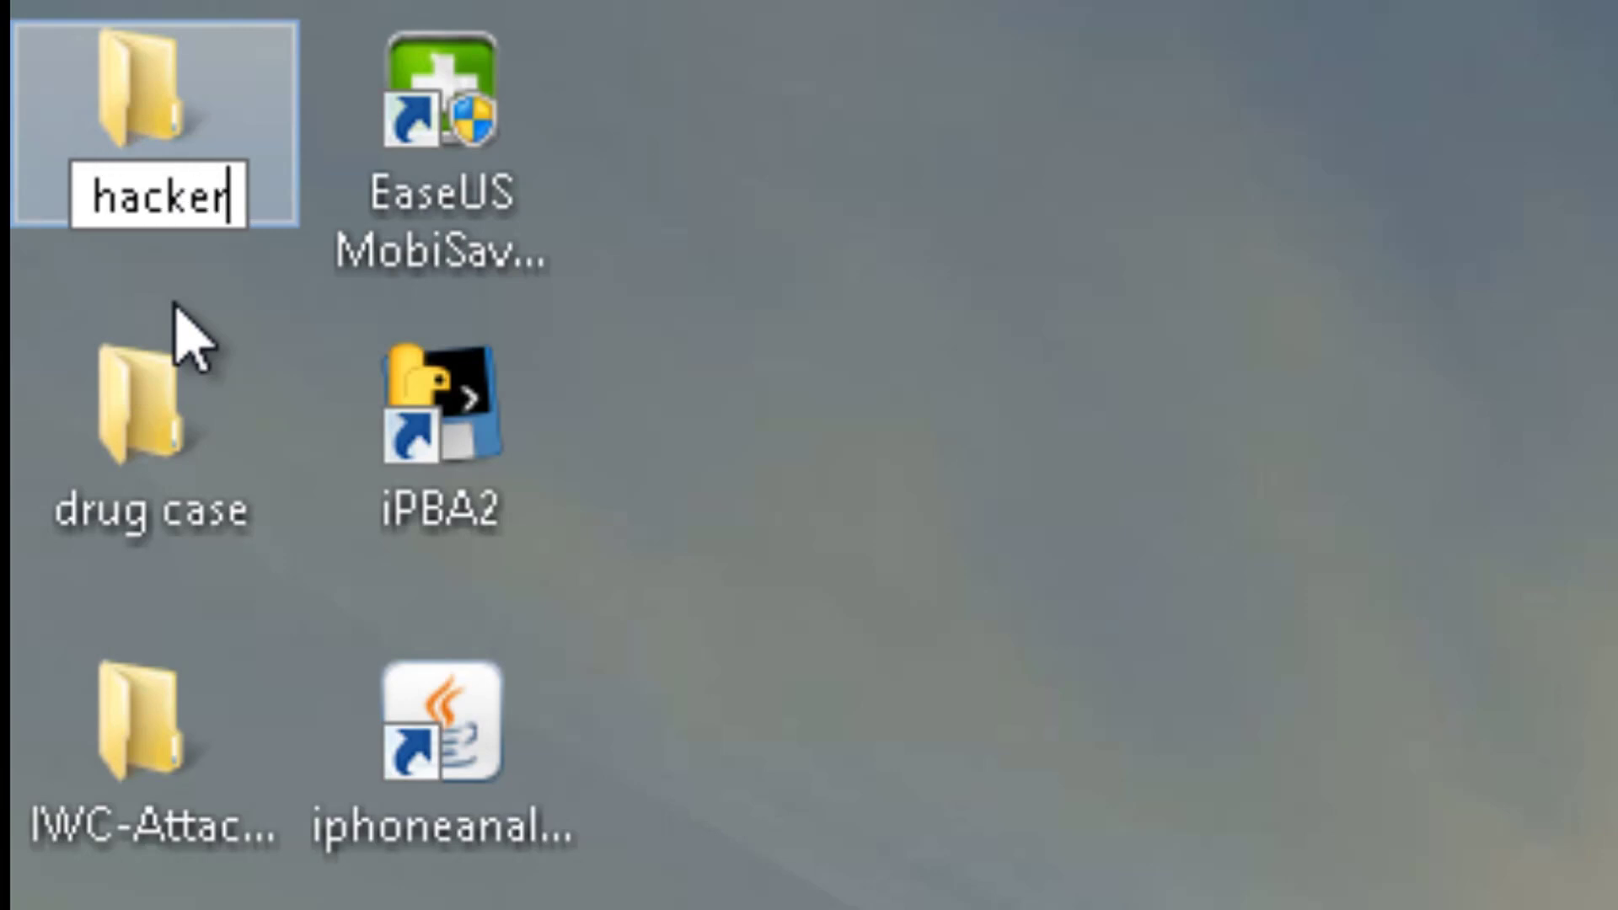
pyautogui.write('-i')
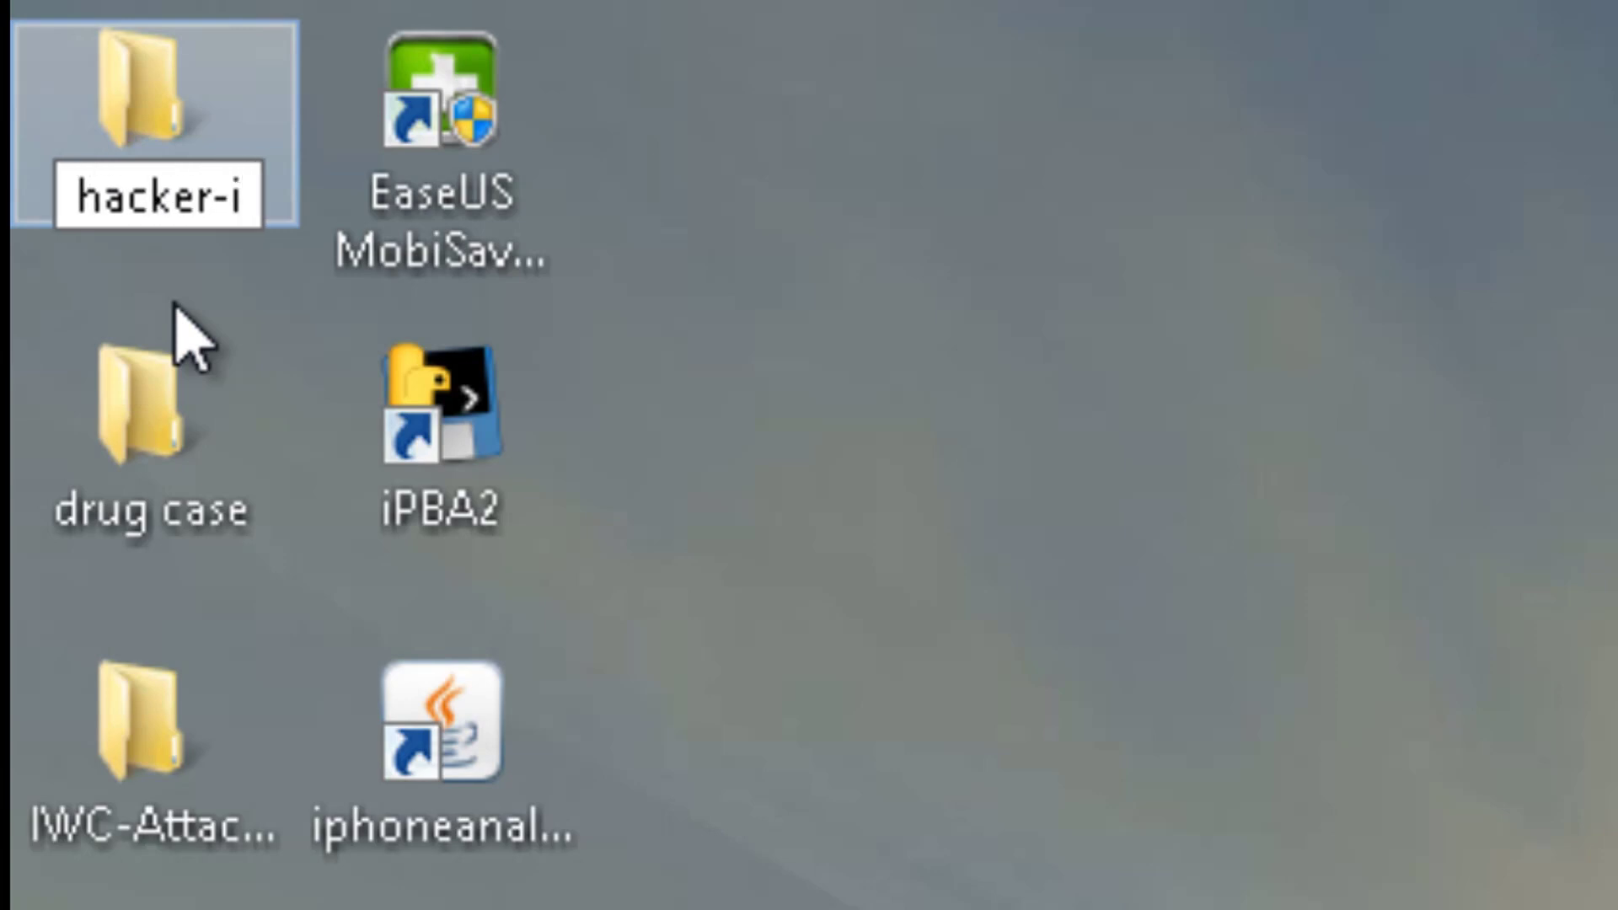
pyautogui.write('Pone')
pyautogui.press('Return')
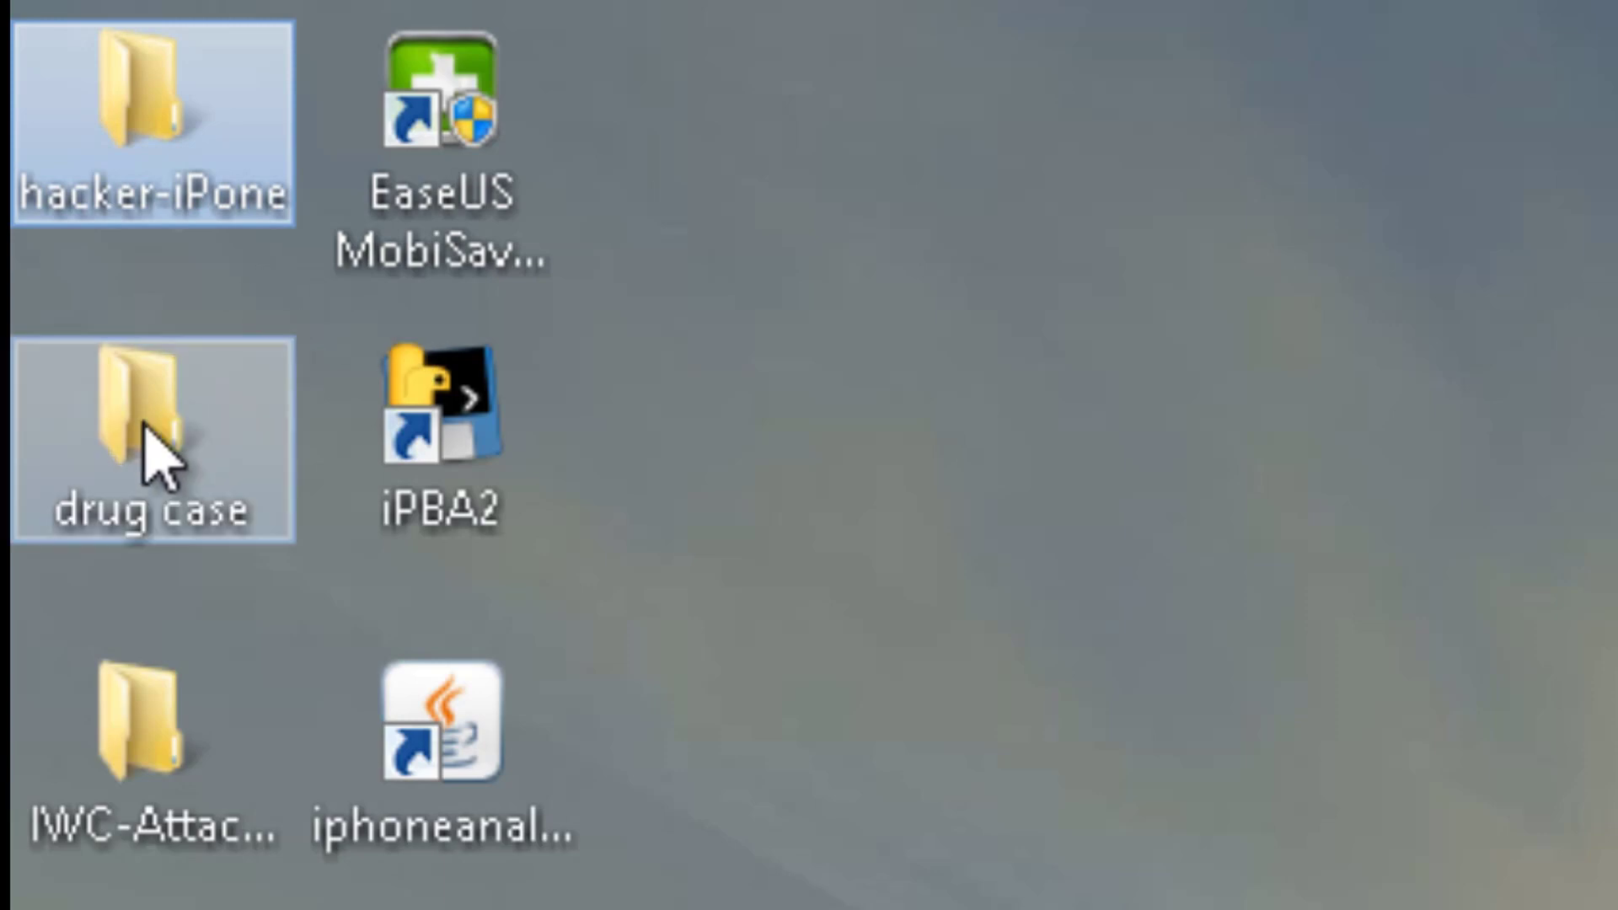
pyautogui.click(218, 206)
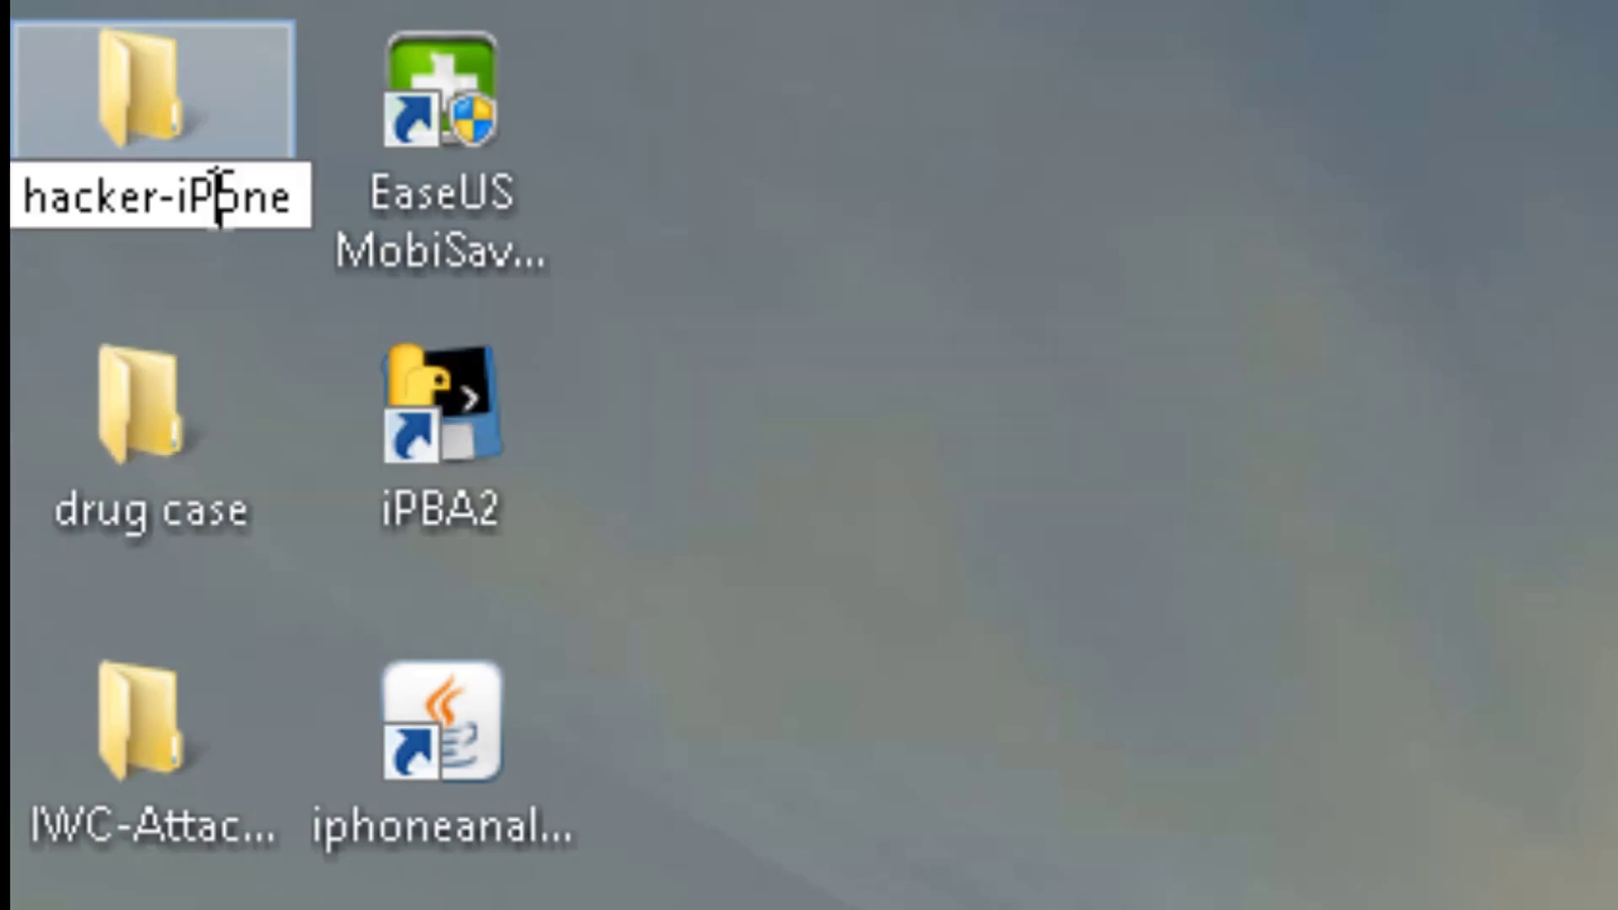
pyautogui.write('h')
pyautogui.press('Return')
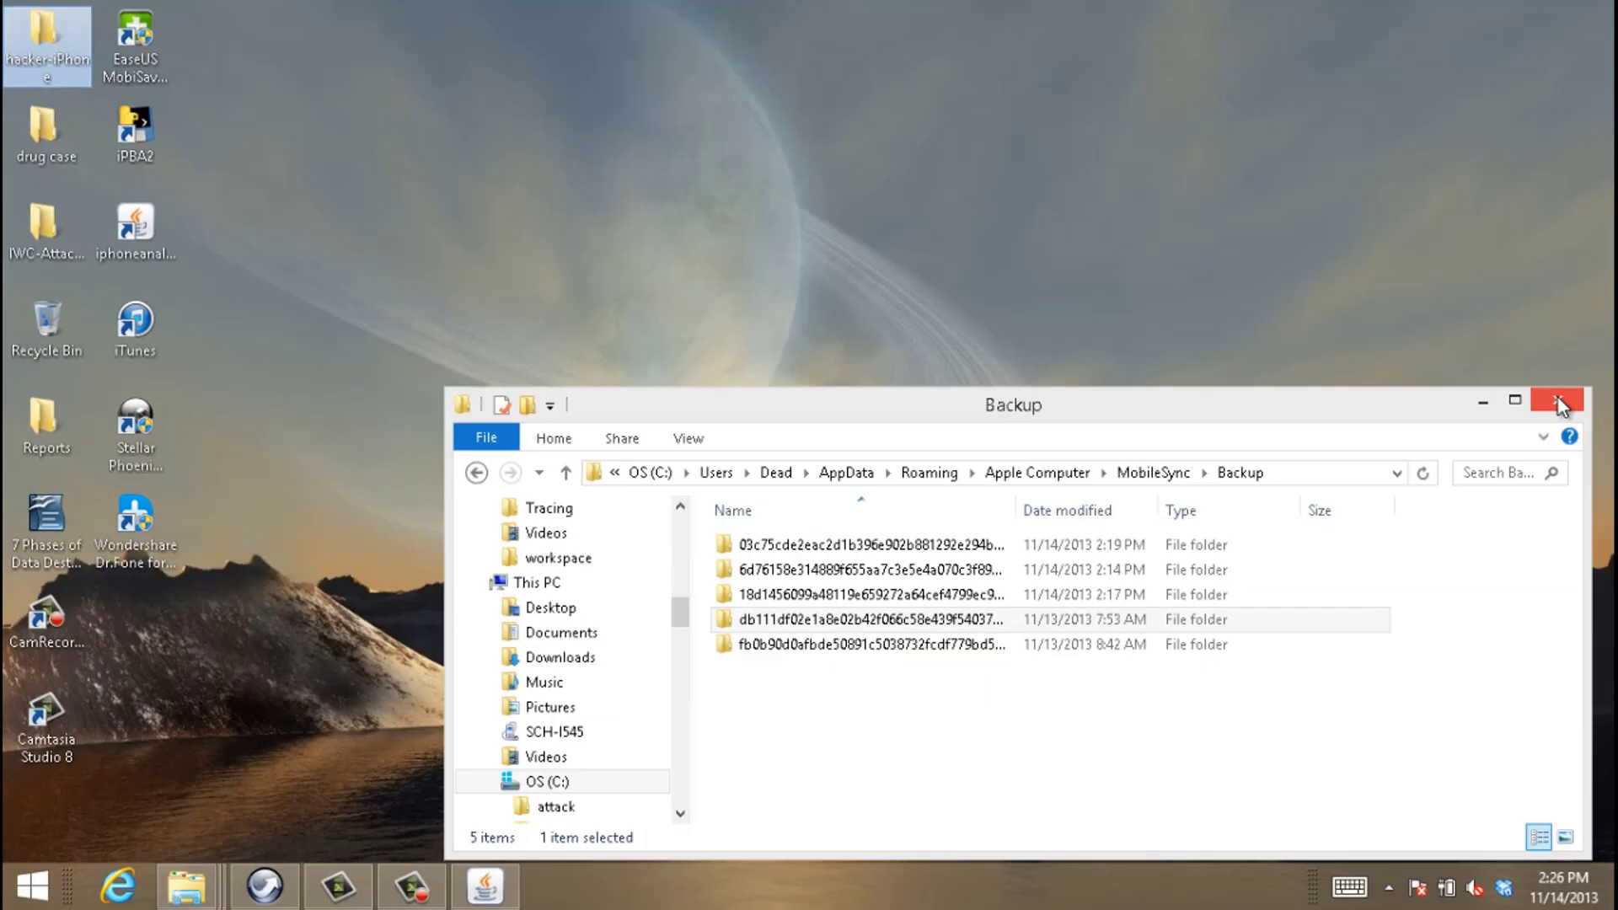
pyautogui.click(1559, 403)
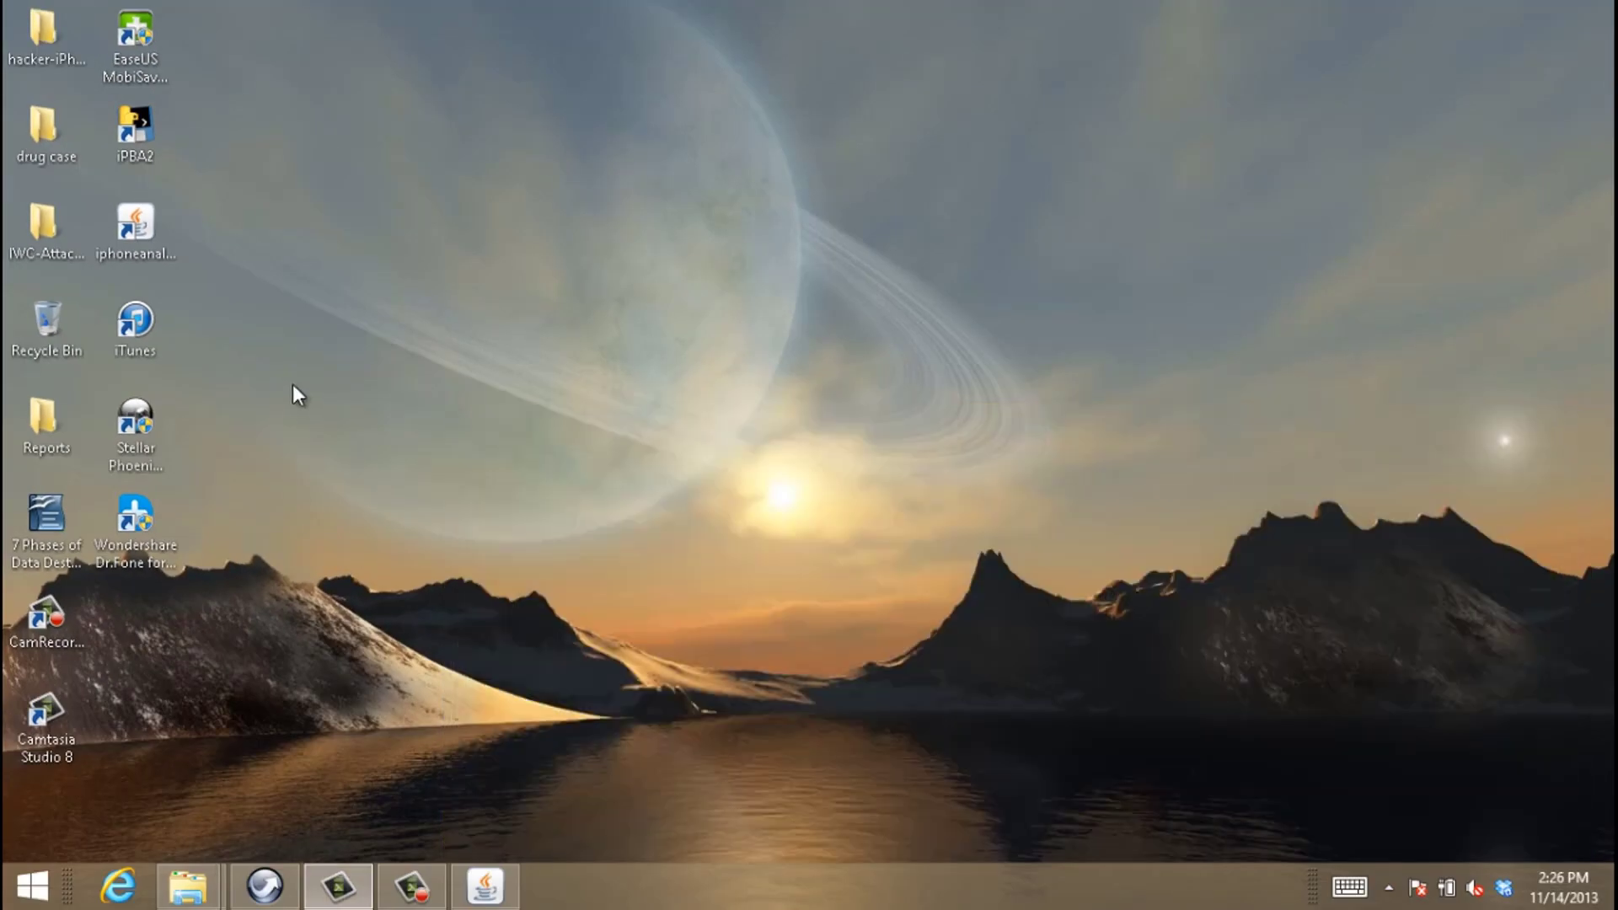
# Launch iPhone Analyzer and load the desktop hacker-iPhone folder as a new backup directory
pyautogui.doubleClick(144, 224)
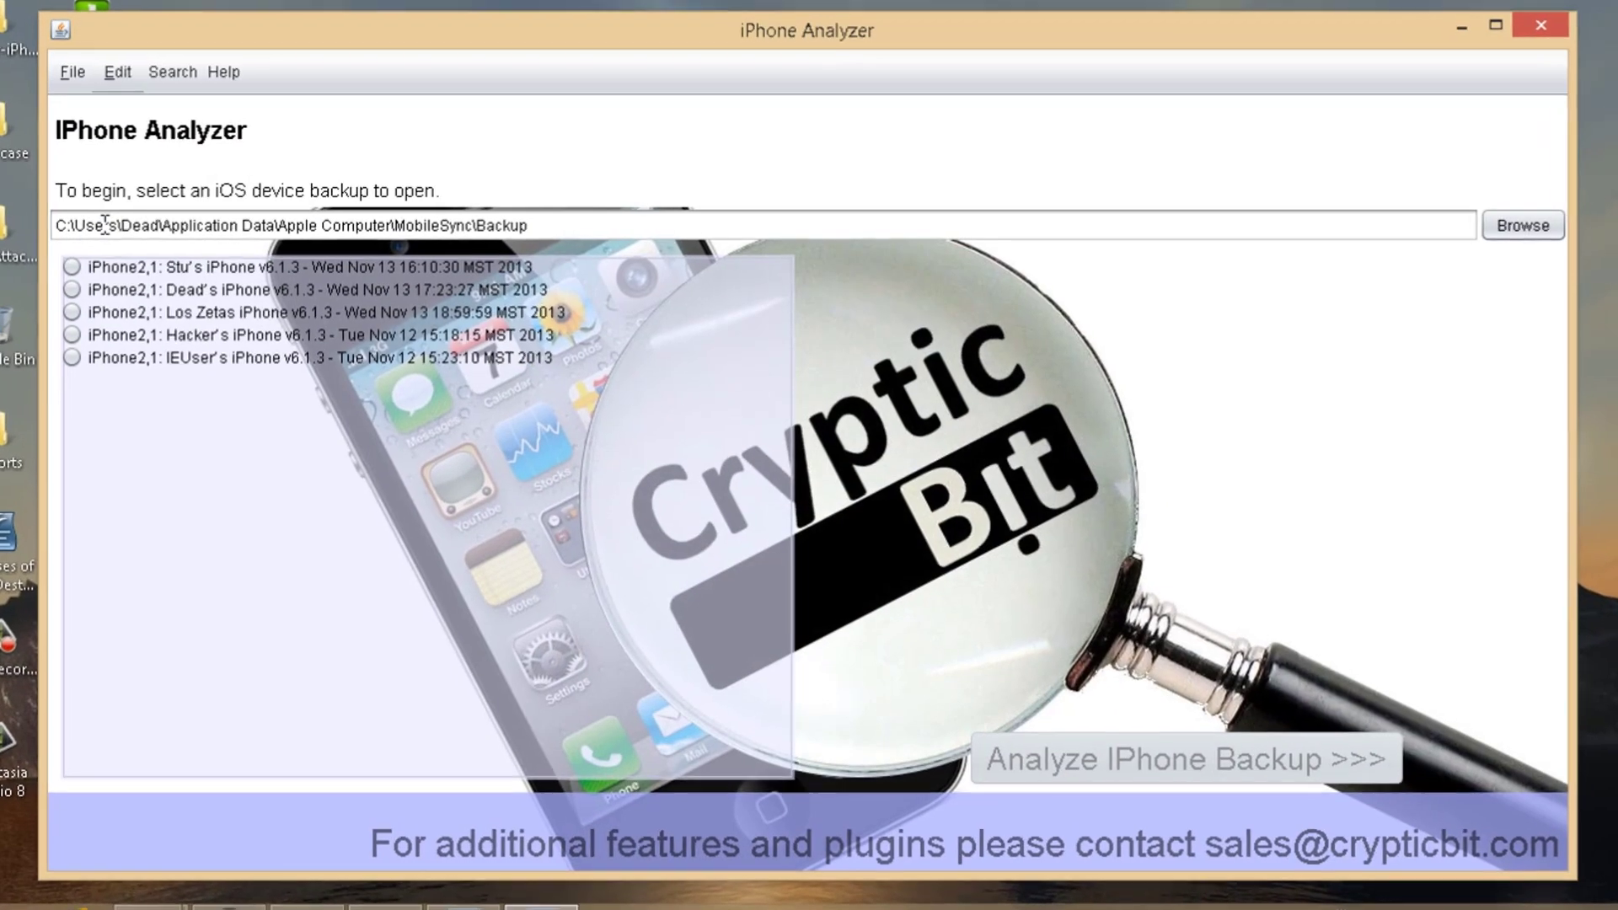
pyautogui.click(61, 71)
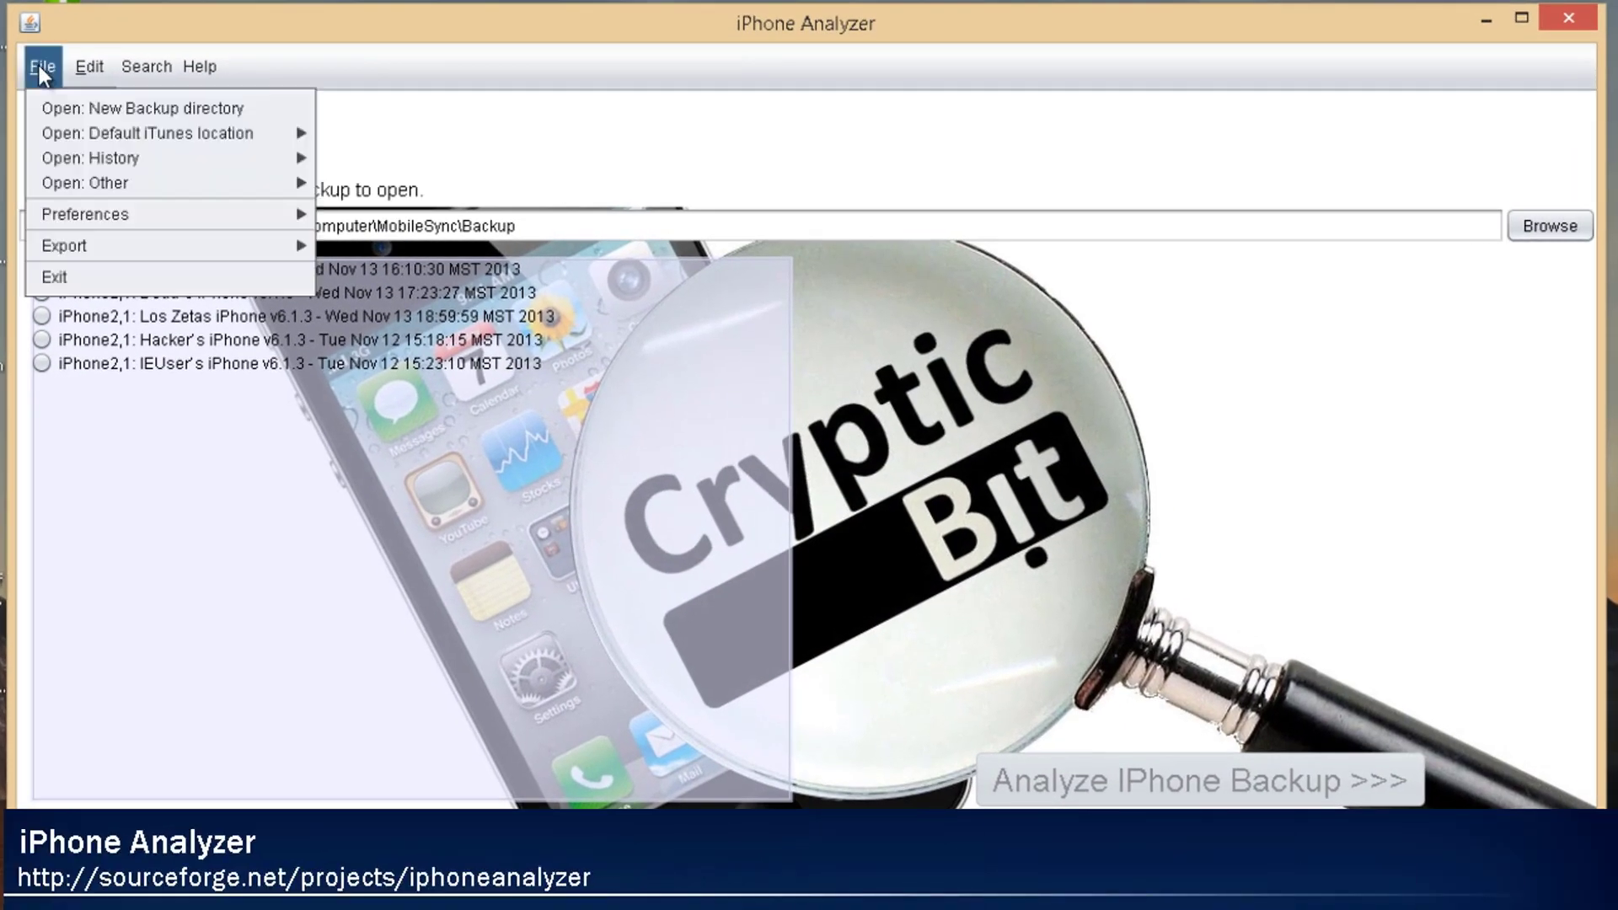
pyautogui.click(93, 107)
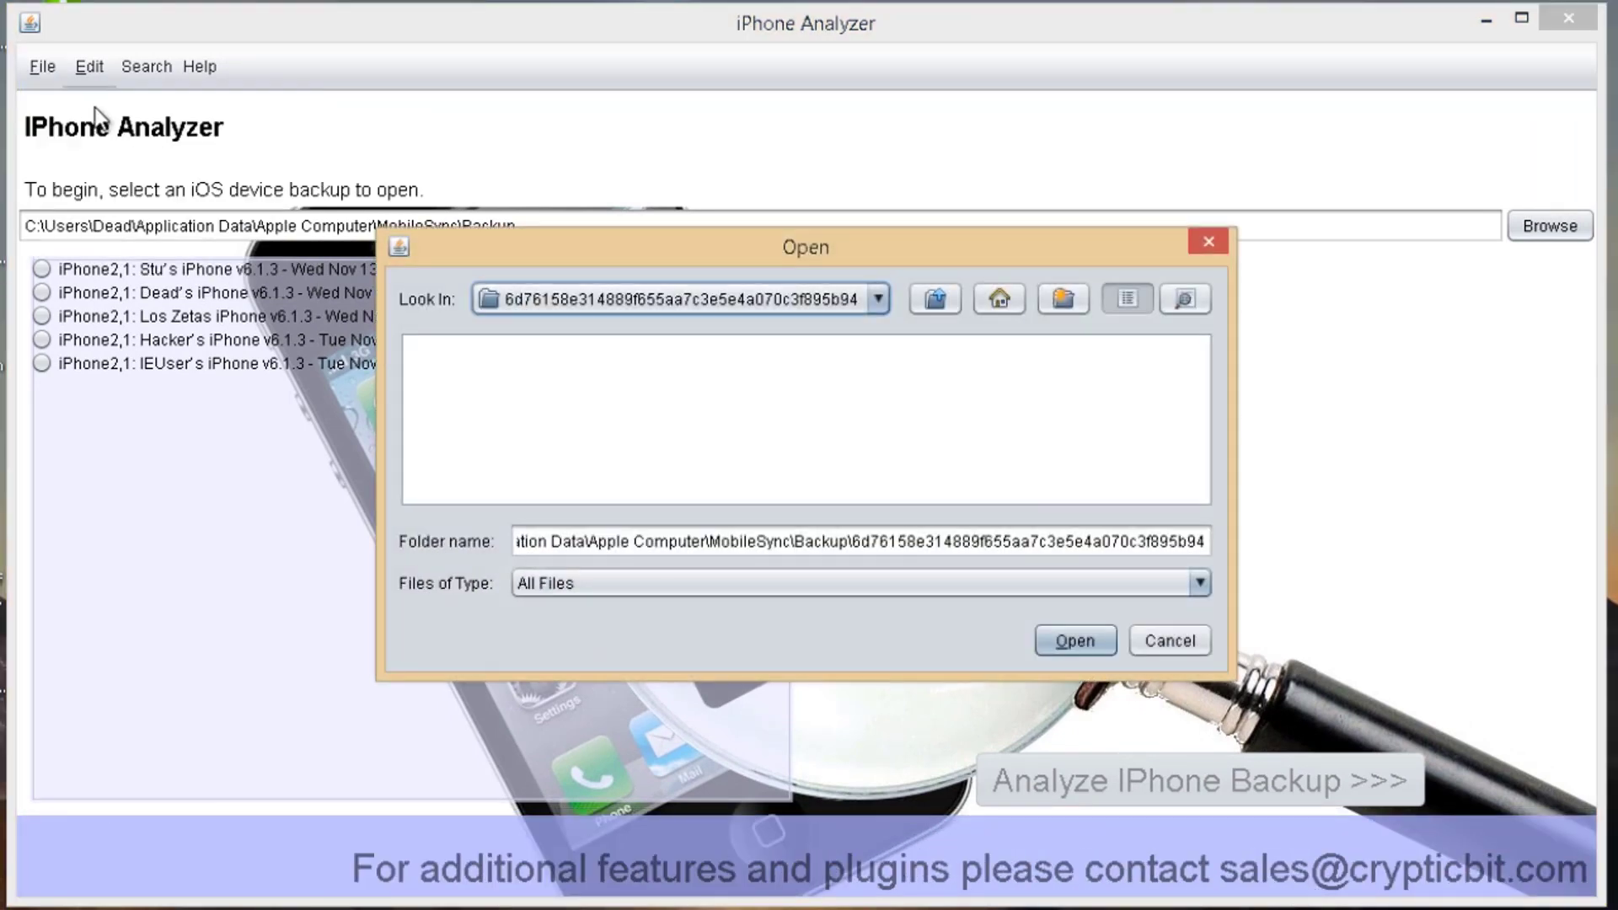
pyautogui.click(996, 301)
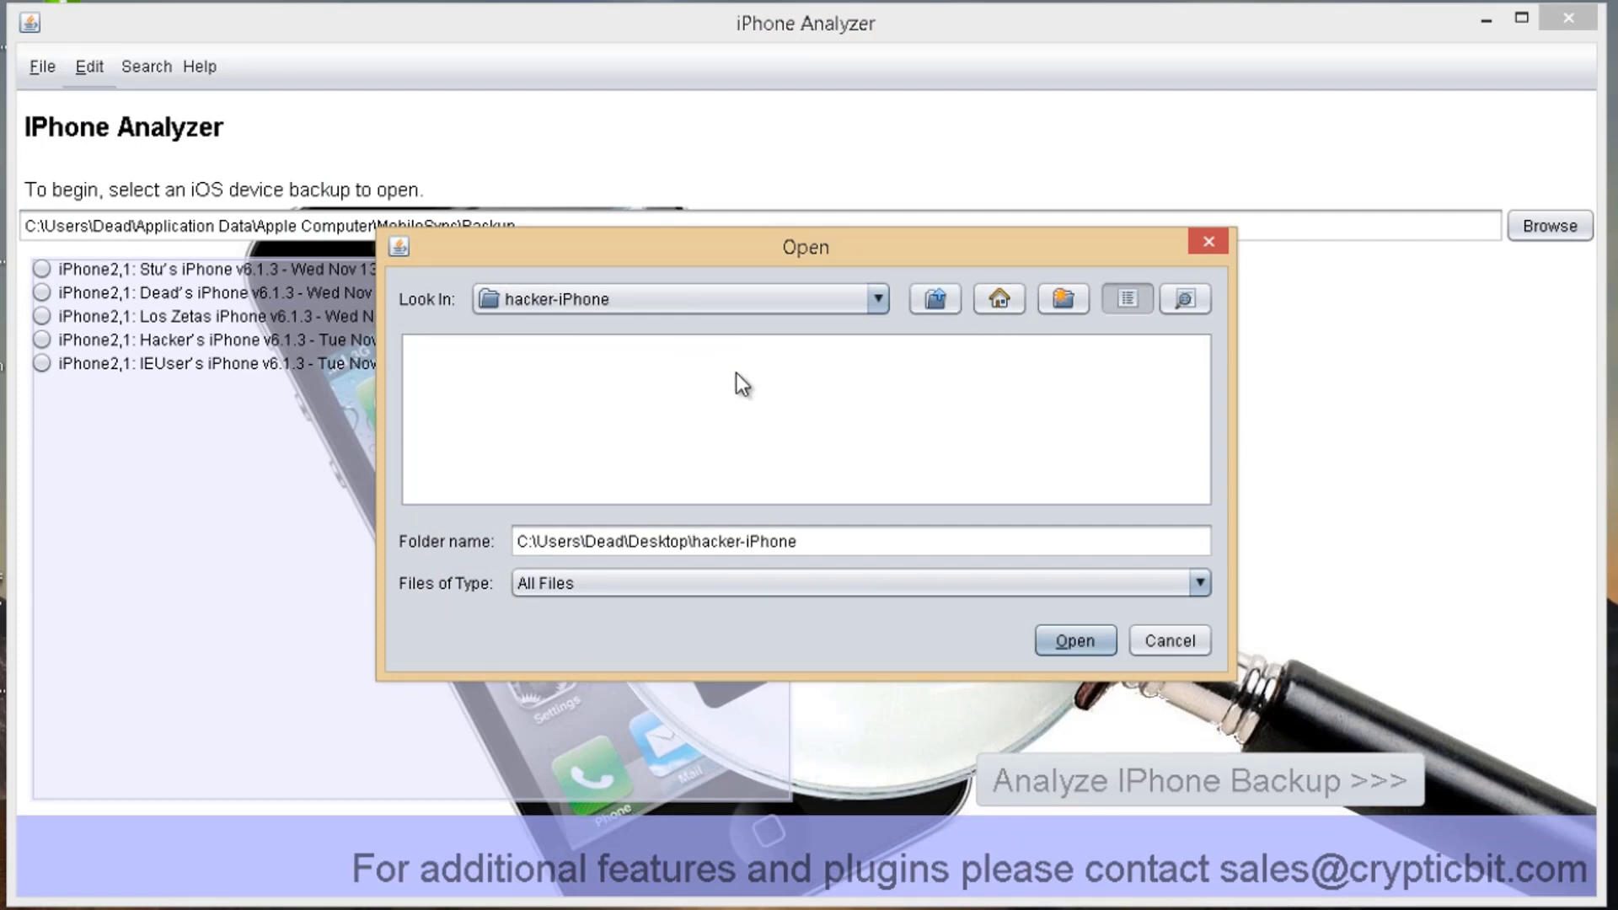
pyautogui.click(1072, 640)
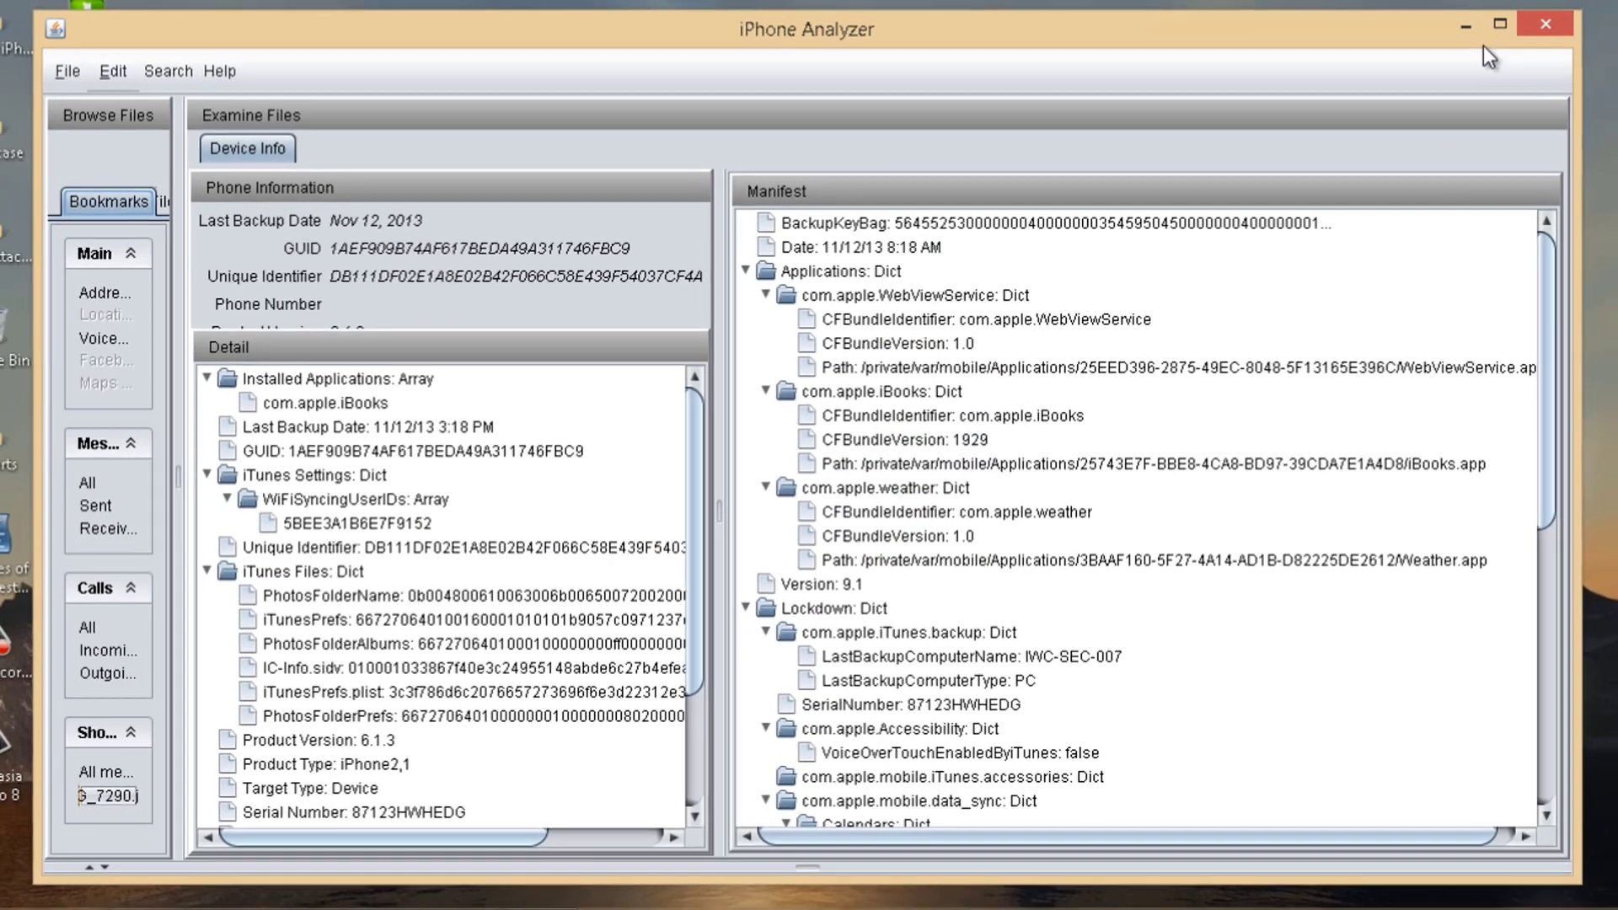
# Maximize the analyzer and check the Product Version, Product Type and Serial Number entries
pyautogui.click(1521, 19)
pyautogui.click(1458, 37)
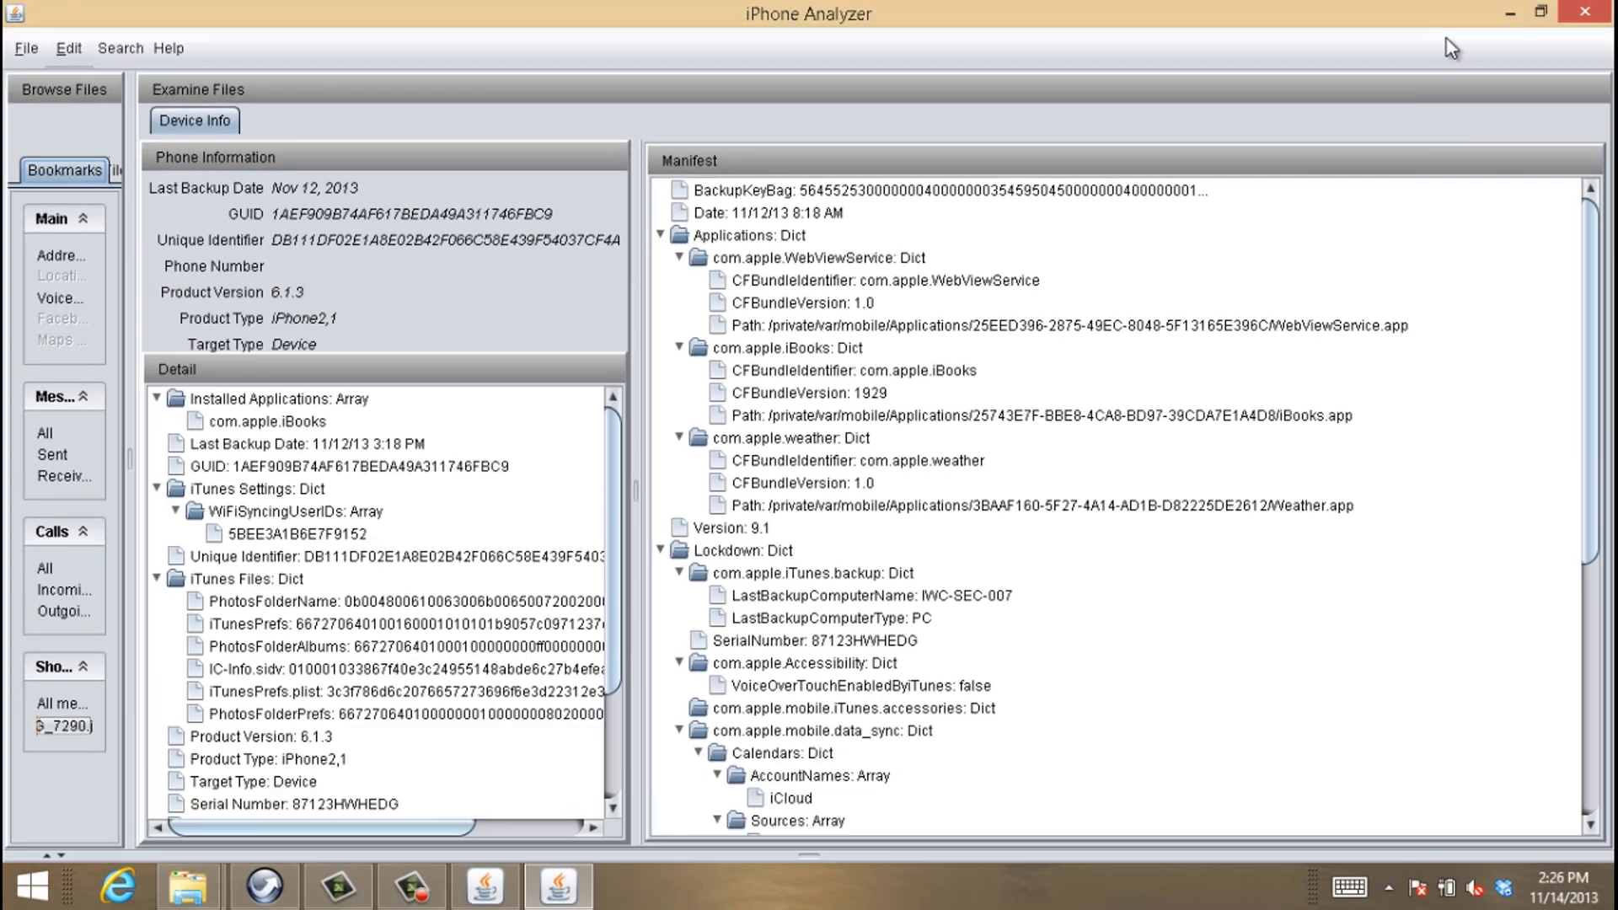
pyautogui.moveTo(131, 335); pyautogui.dragTo(319, 387)
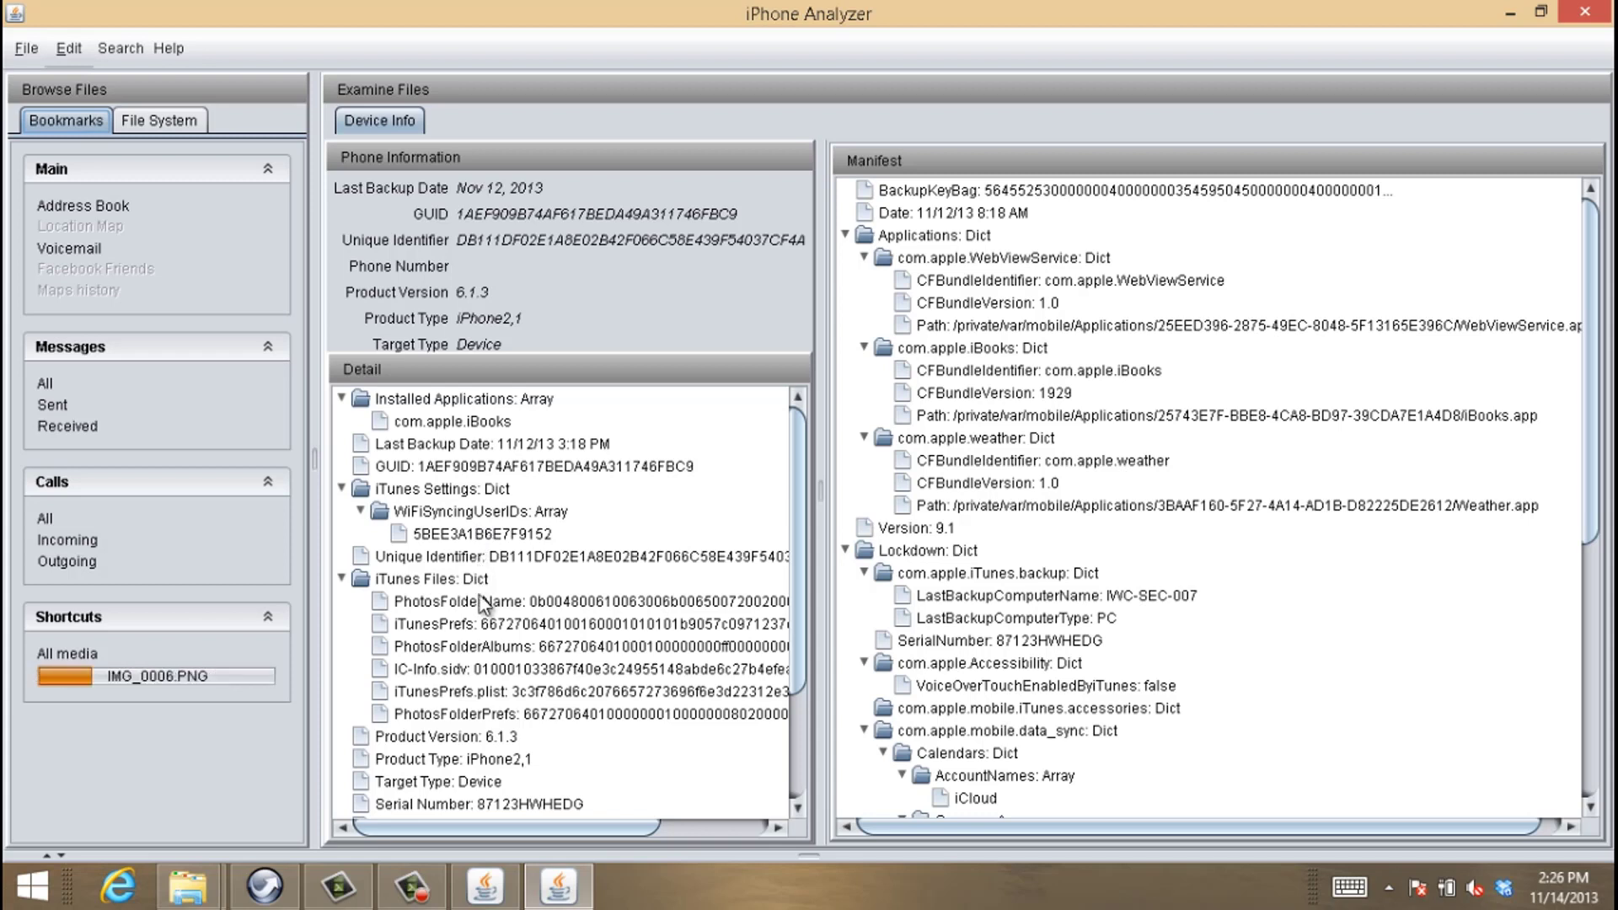
pyautogui.click(489, 738)
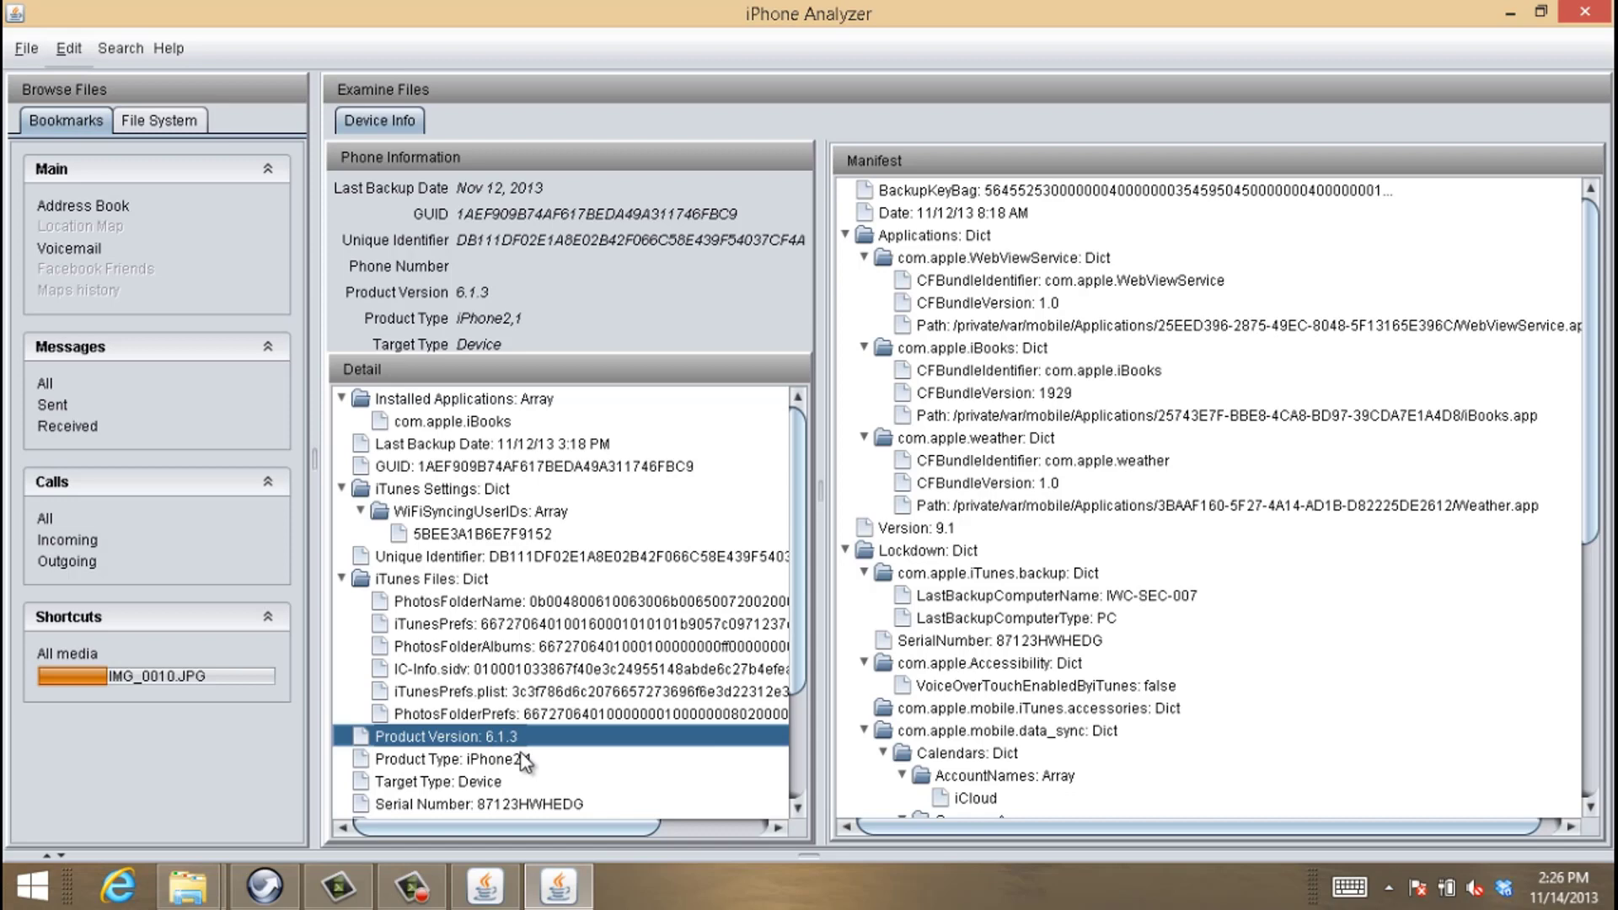
pyautogui.click(524, 761)
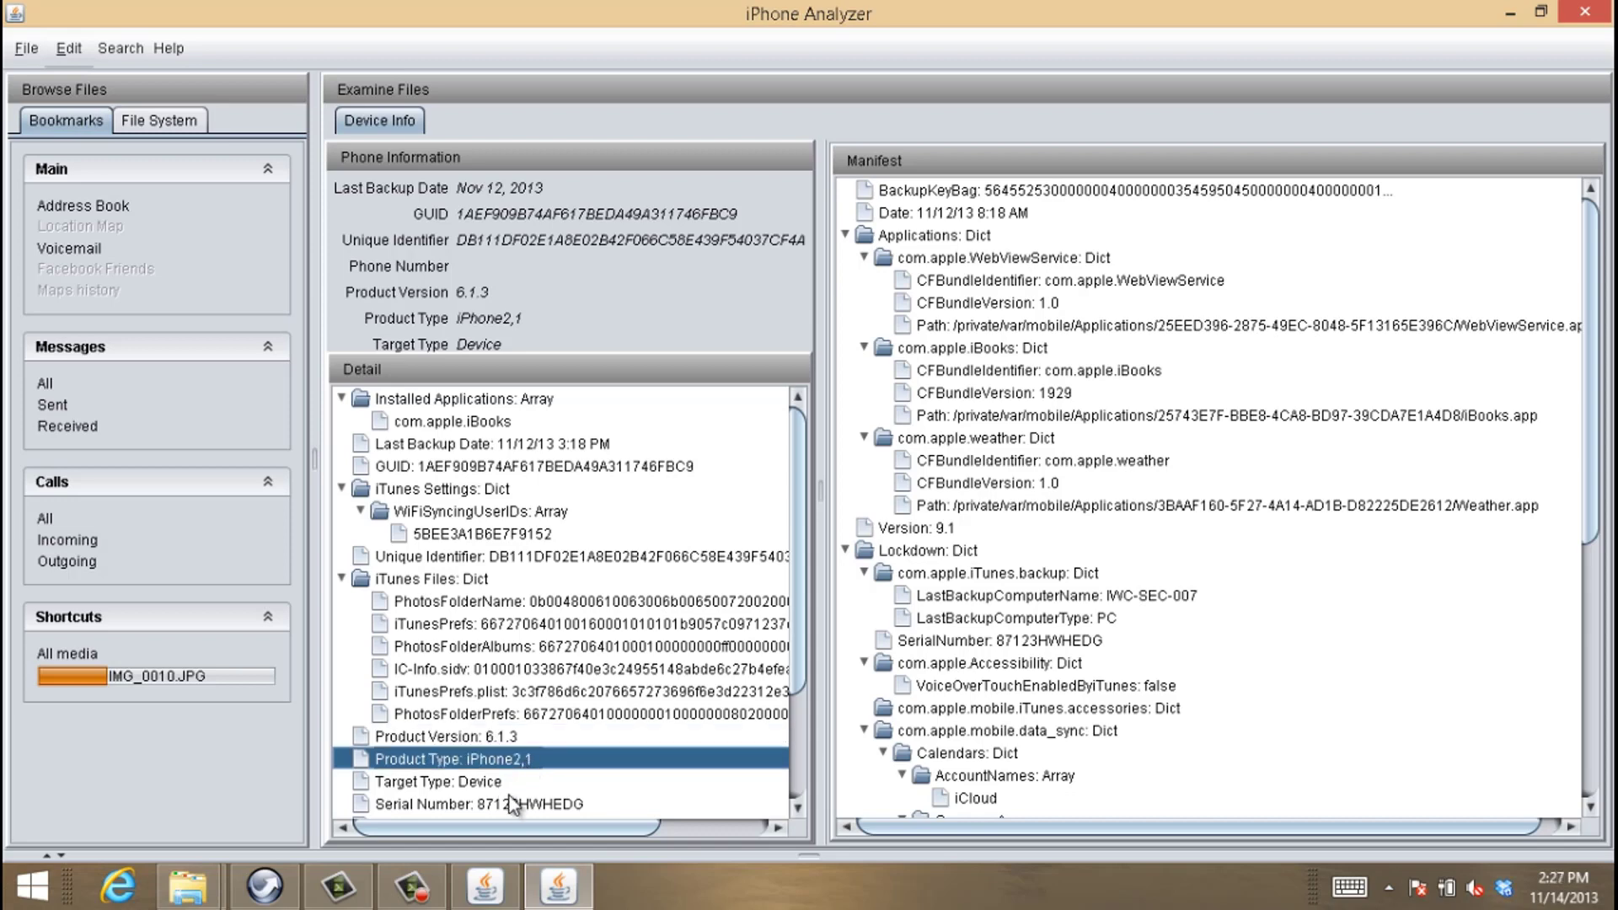
pyautogui.click(508, 803)
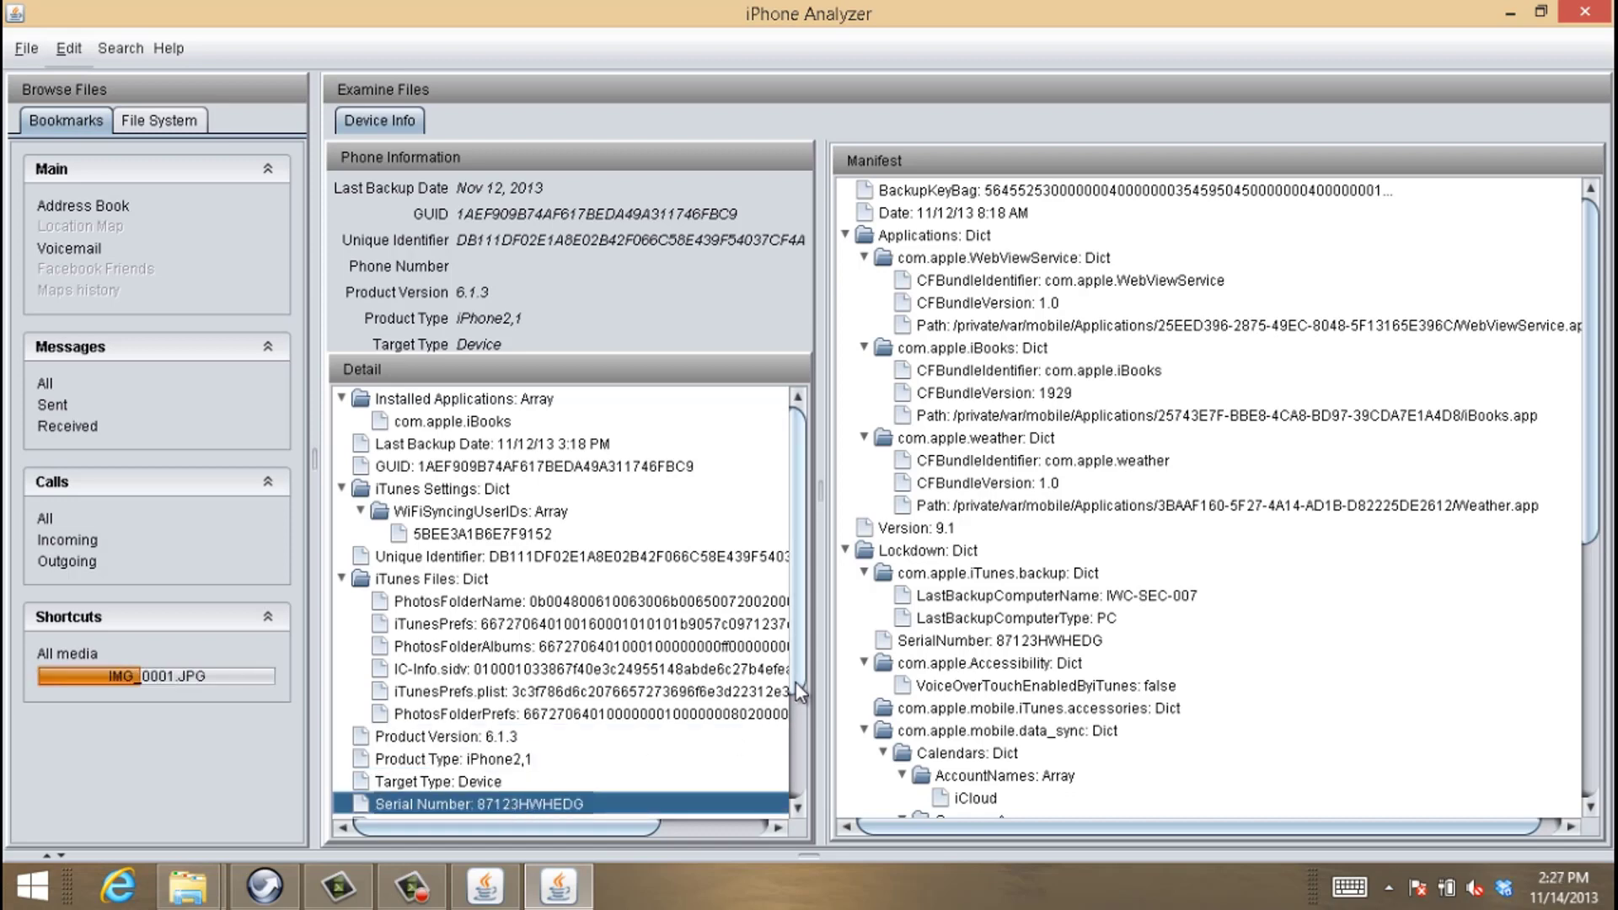
pyautogui.moveTo(794, 690); pyautogui.dragTo(794, 784)
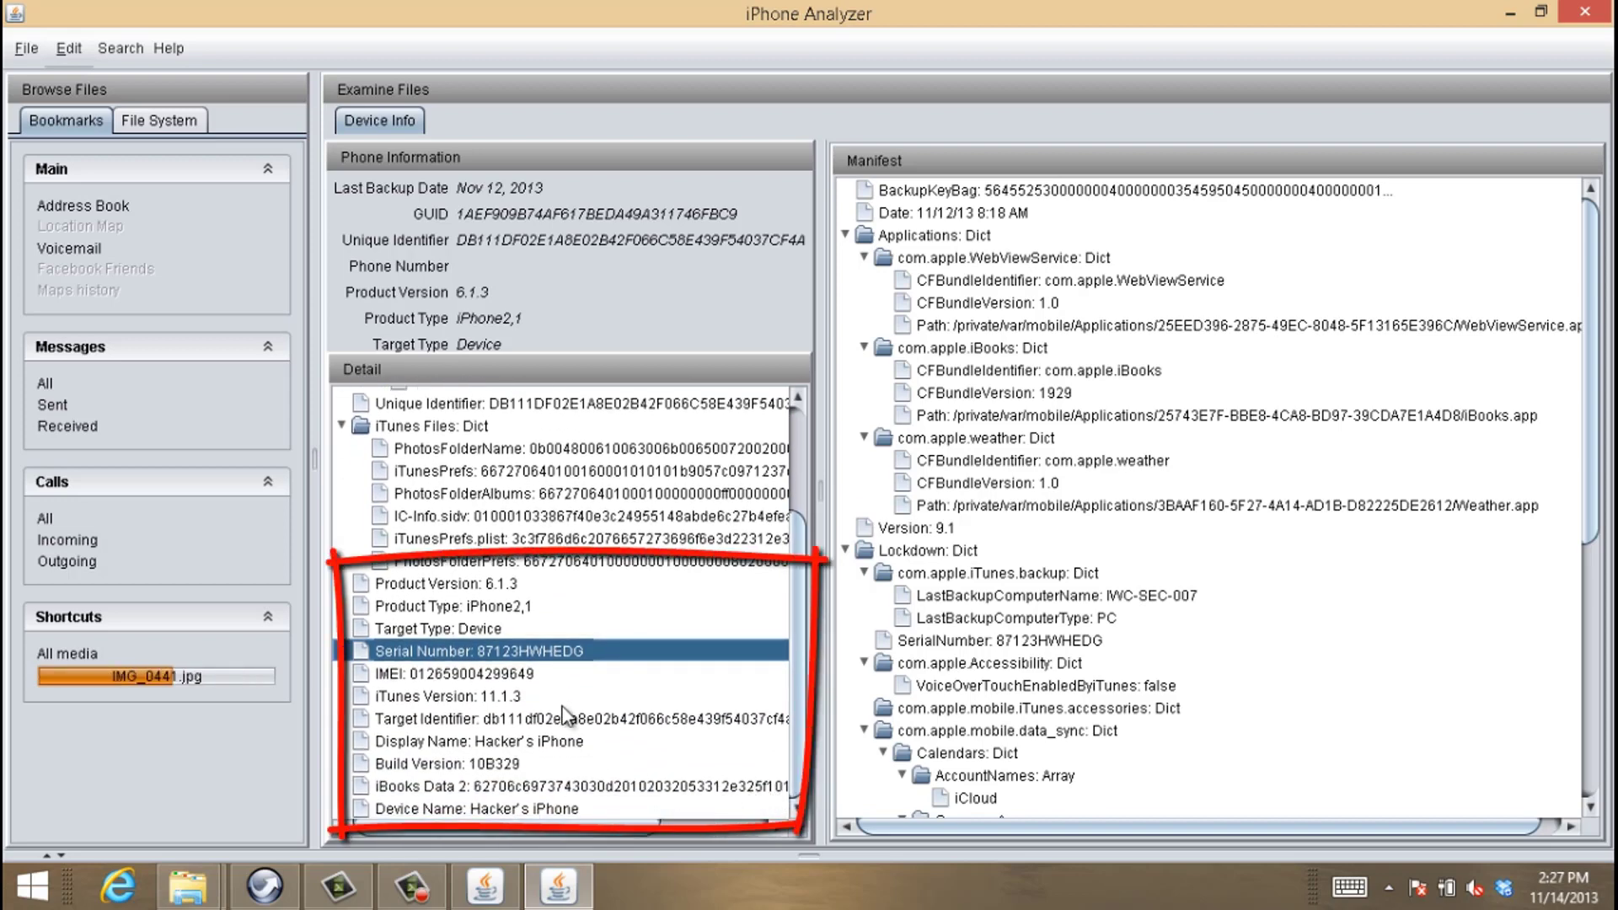
# Check the IMEI and LastBackupComputerName entries, then show the All media image grid
pyautogui.click(511, 674)
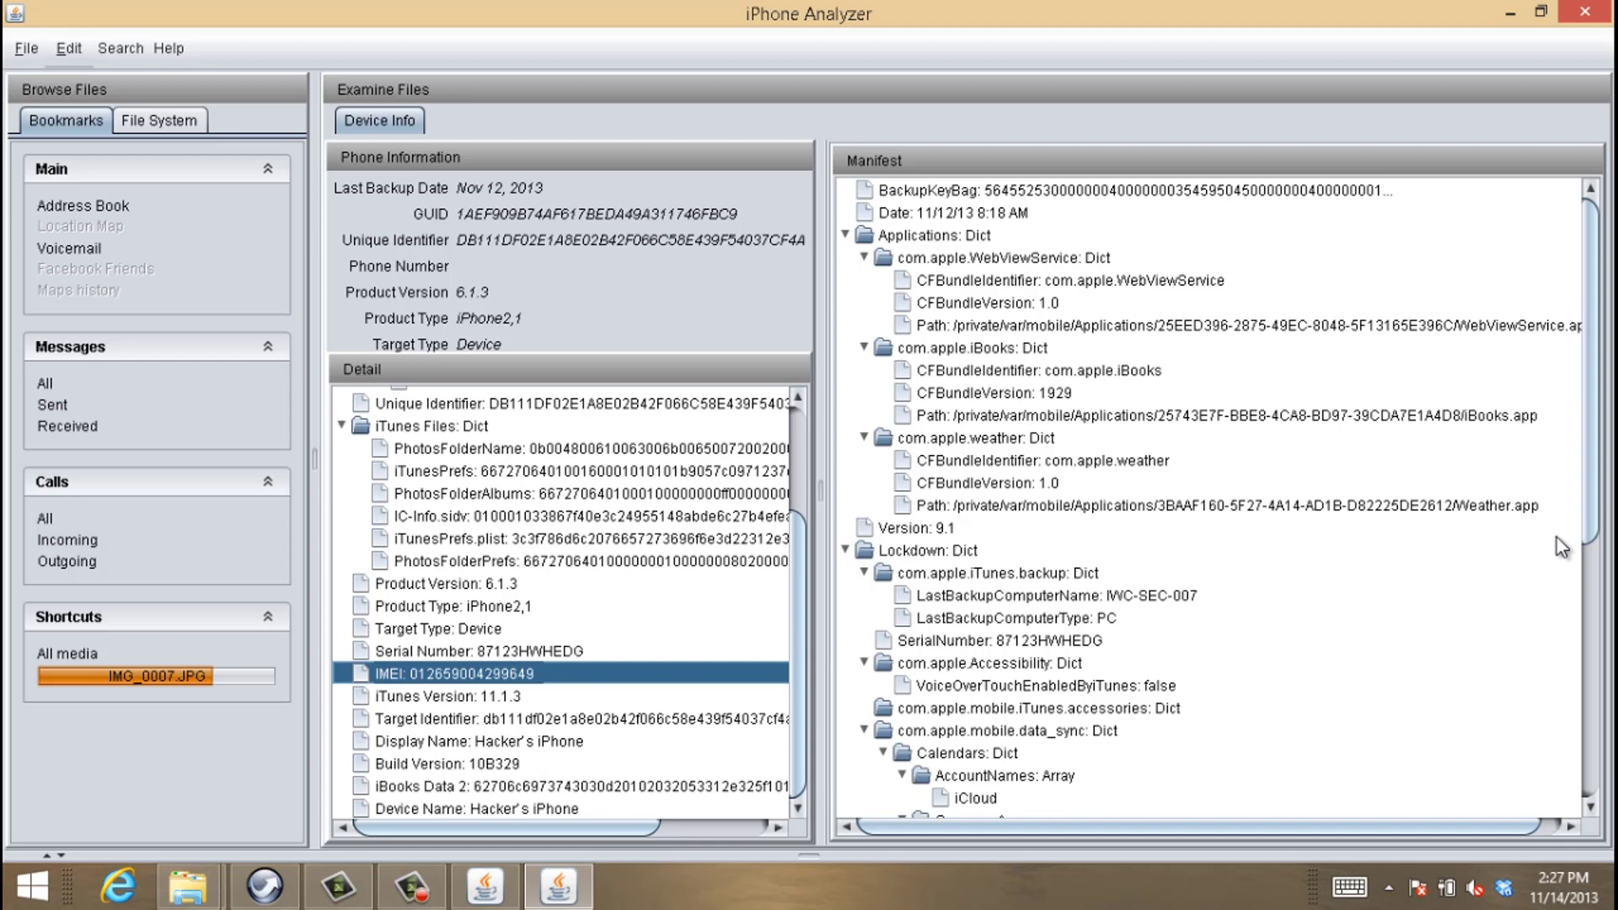
pyautogui.moveTo(1589, 510); pyautogui.dragTo(1601, 783)
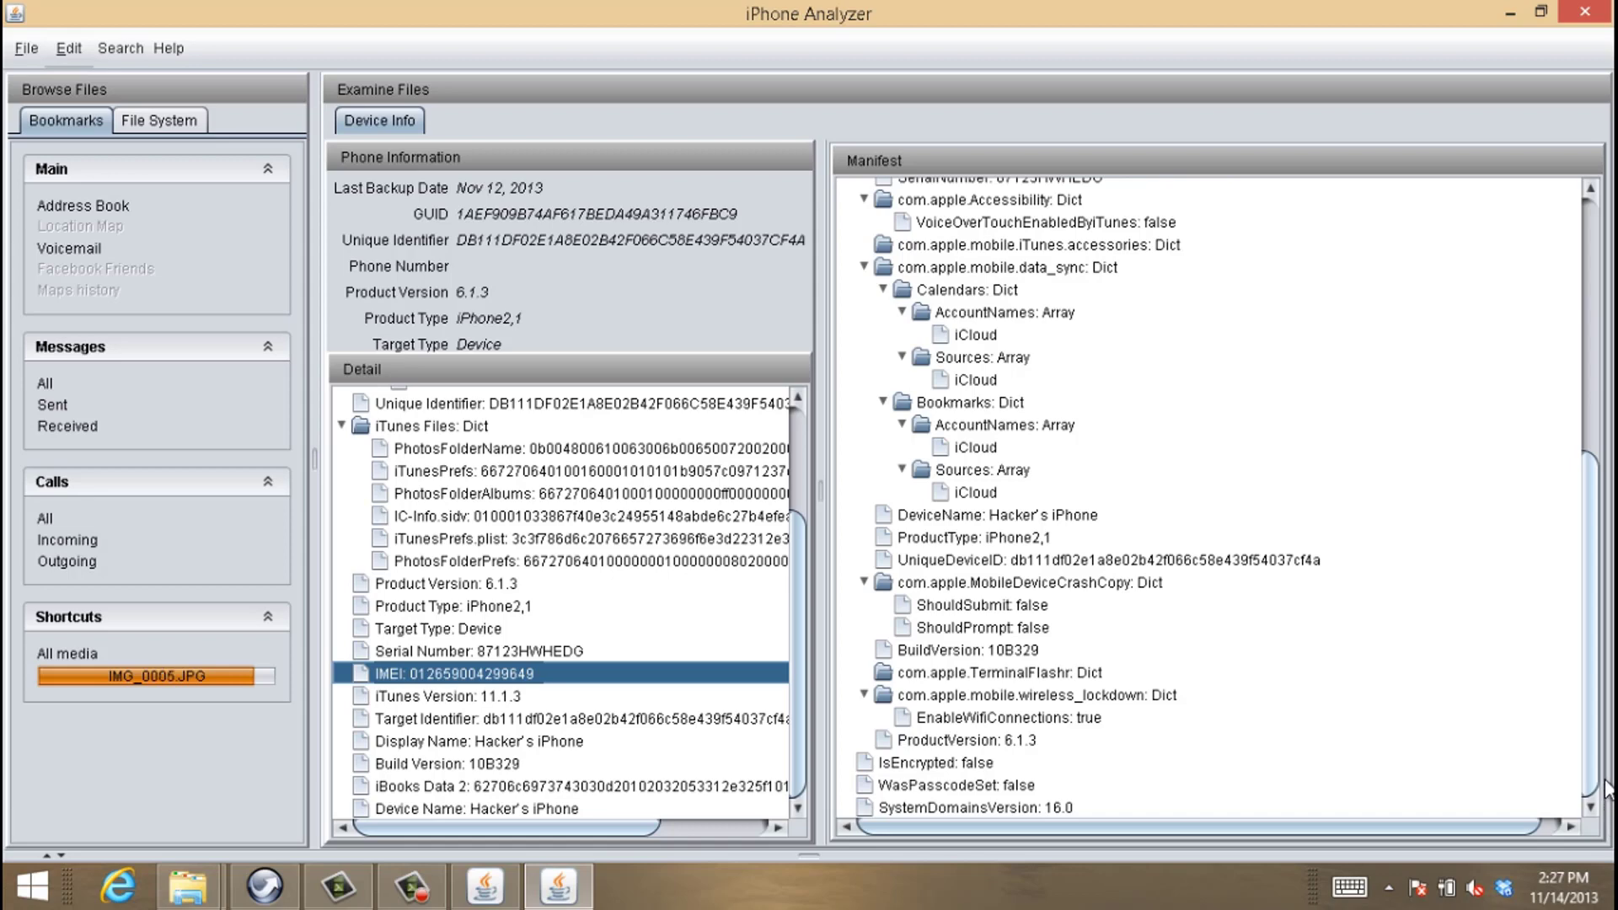
pyautogui.moveTo(1605, 786); pyautogui.dragTo(1597, 646)
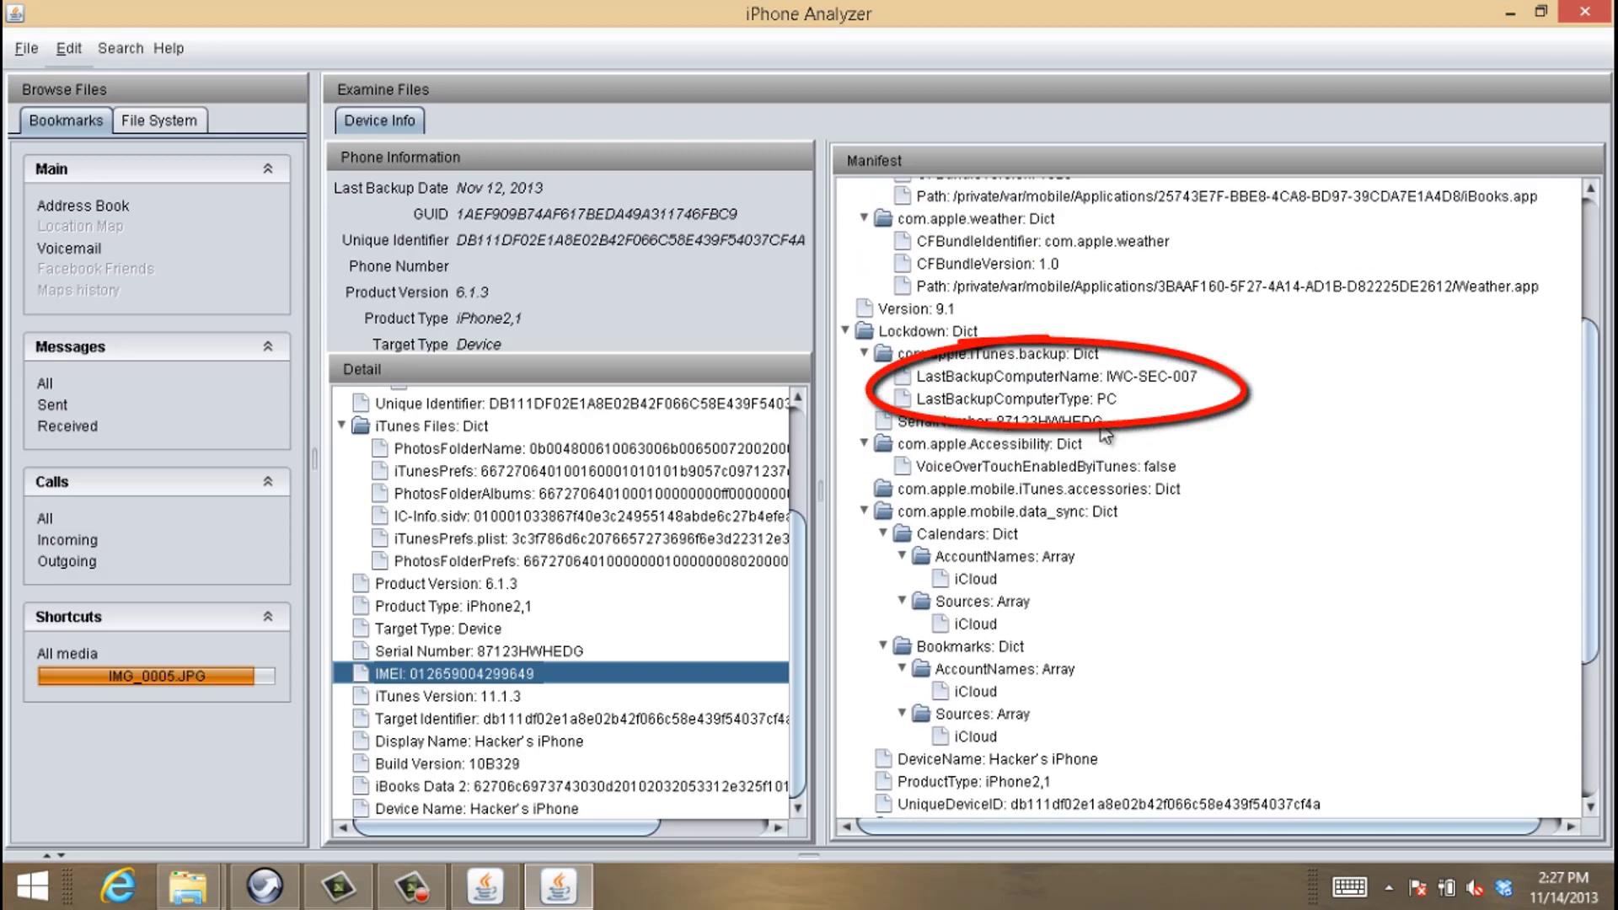
pyautogui.click(1061, 377)
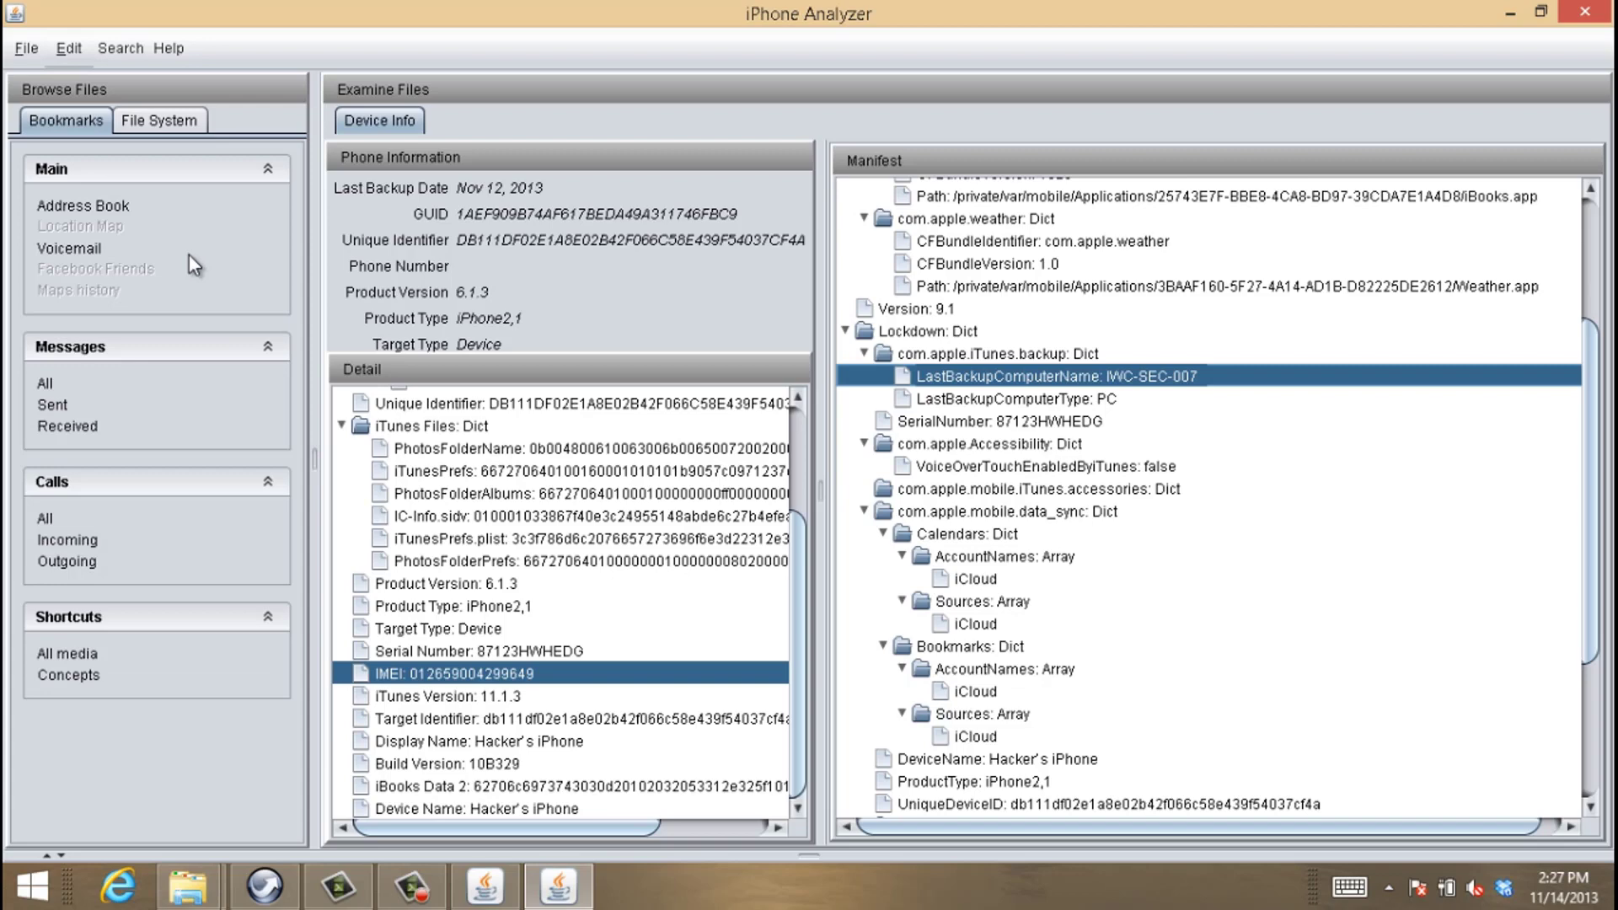
pyautogui.click(83, 656)
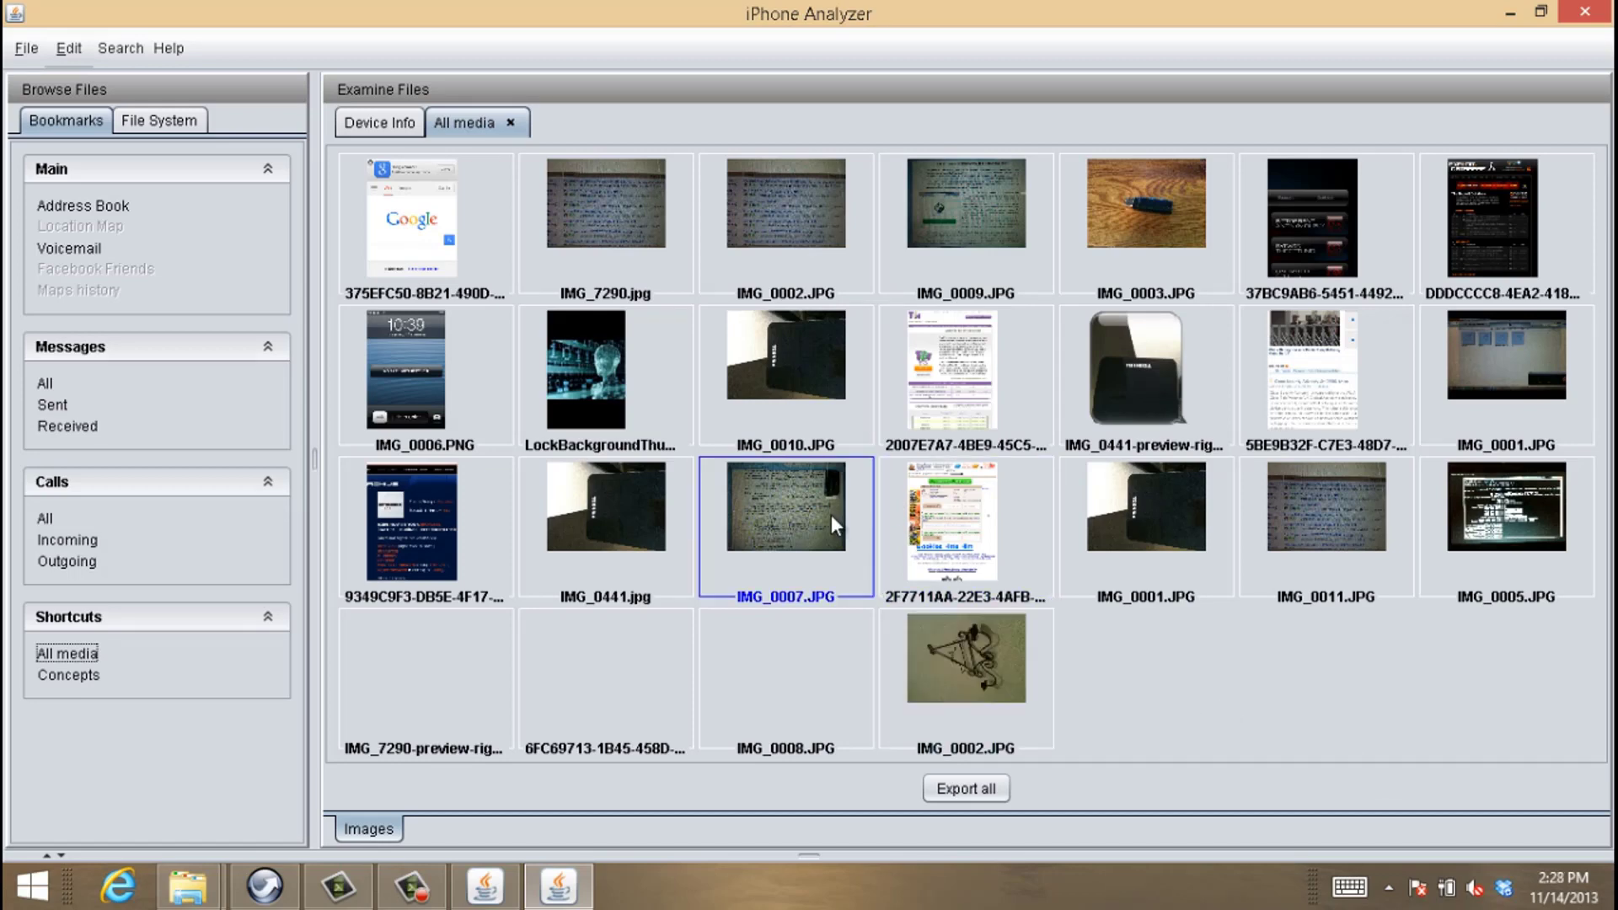
# Open IMG_0007.JPG and IMG_0011.JPG in their own tabs, returning to All media after each
pyautogui.doubleClick(803, 514)
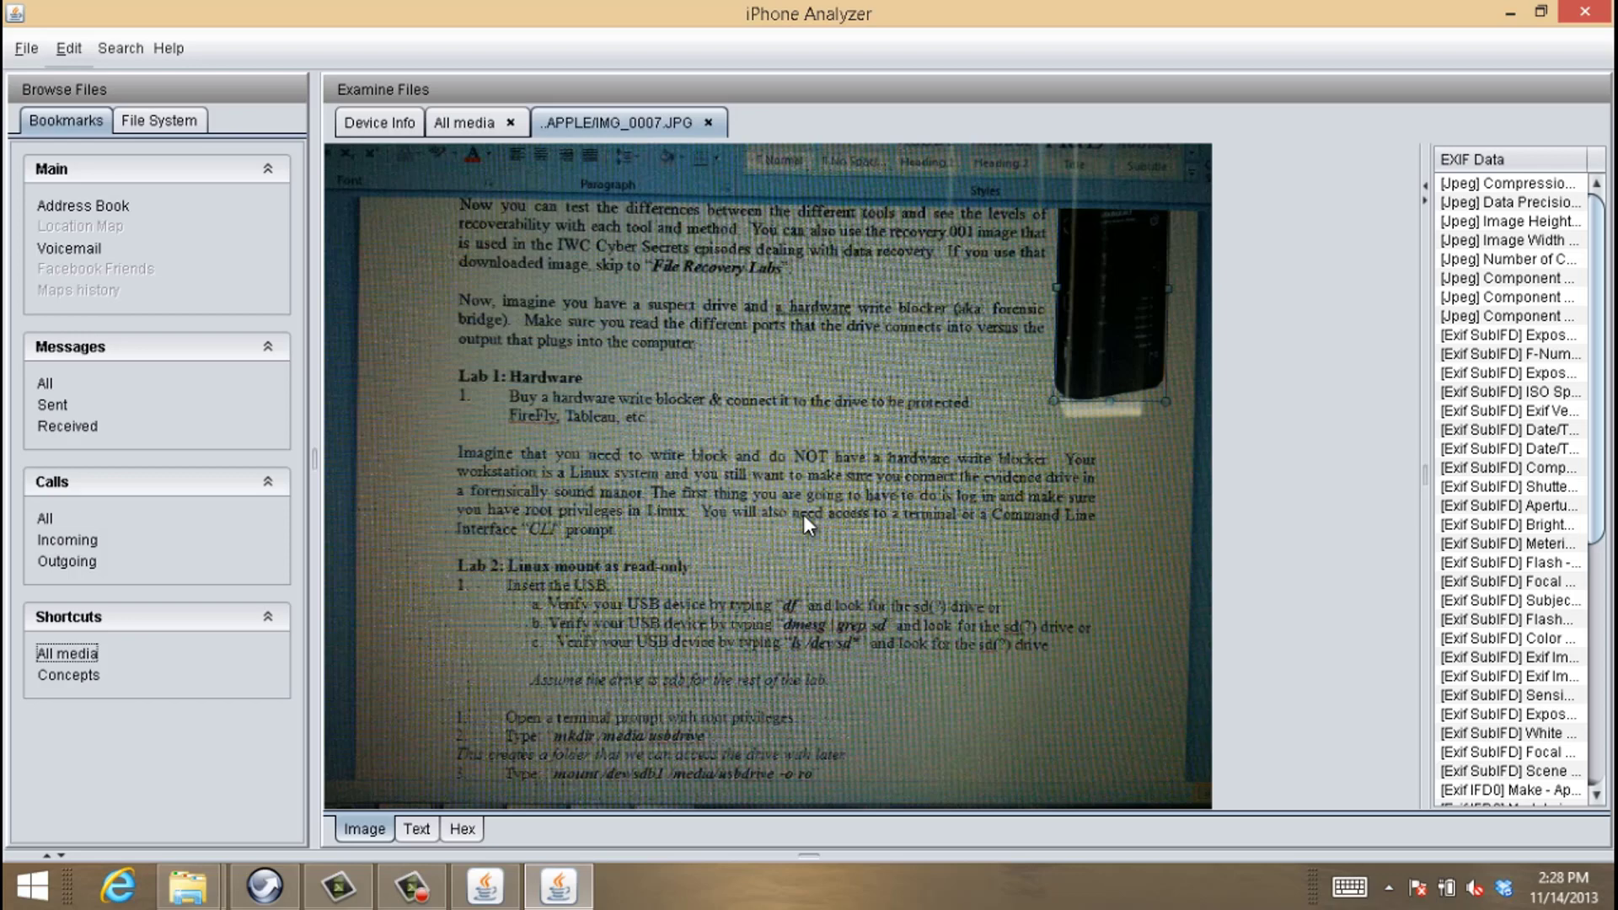
pyautogui.click(476, 125)
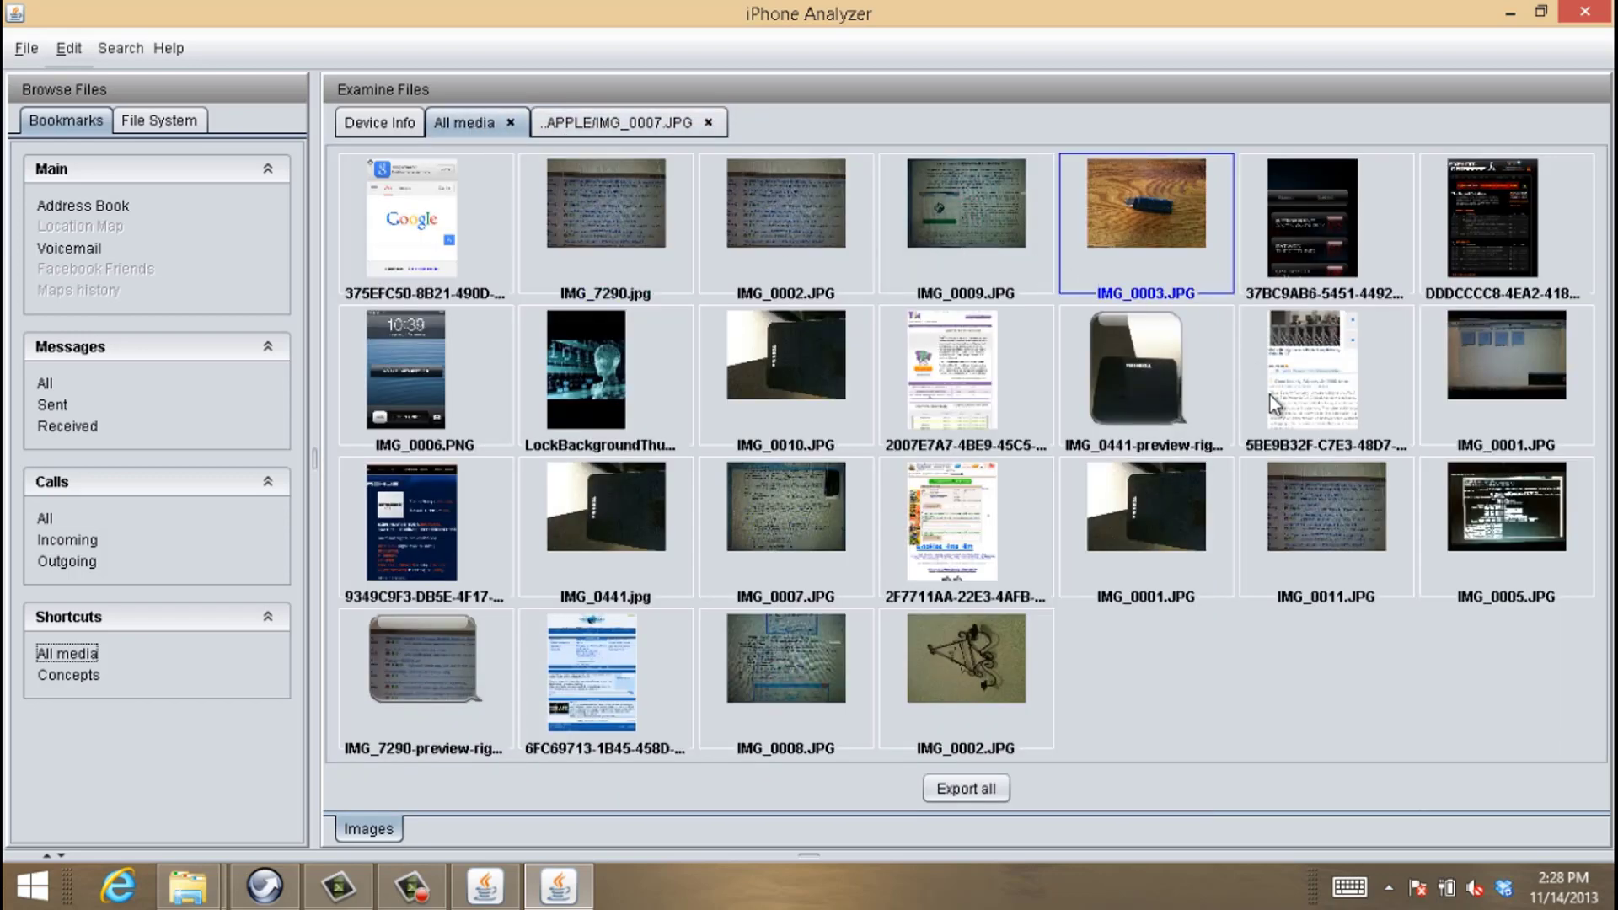
pyautogui.doubleClick(1348, 494)
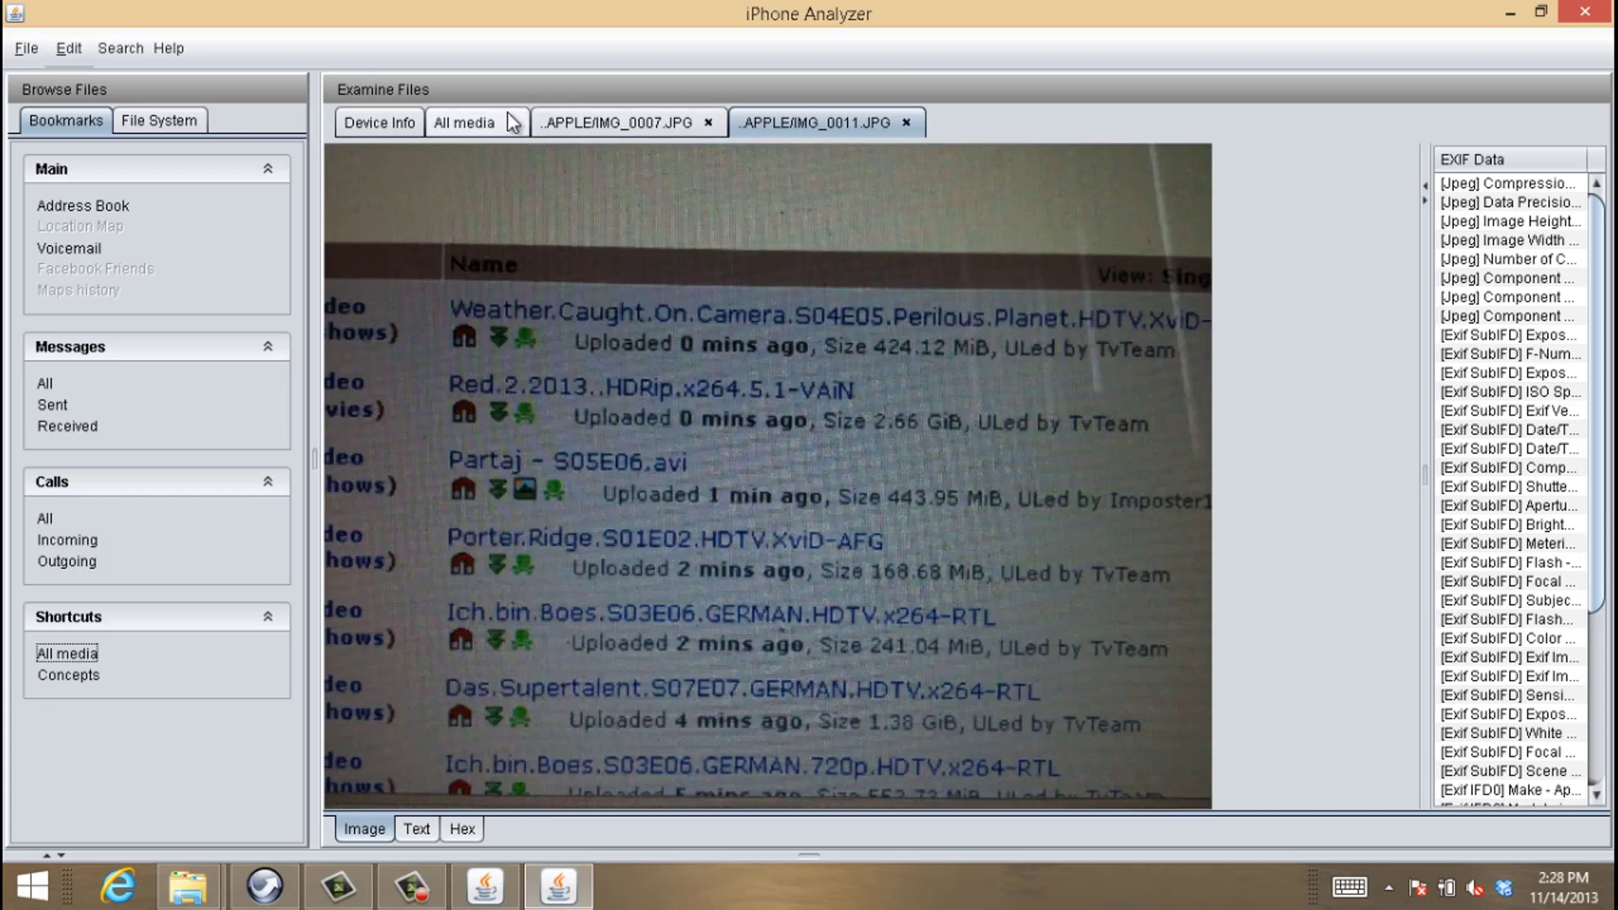
pyautogui.click(474, 123)
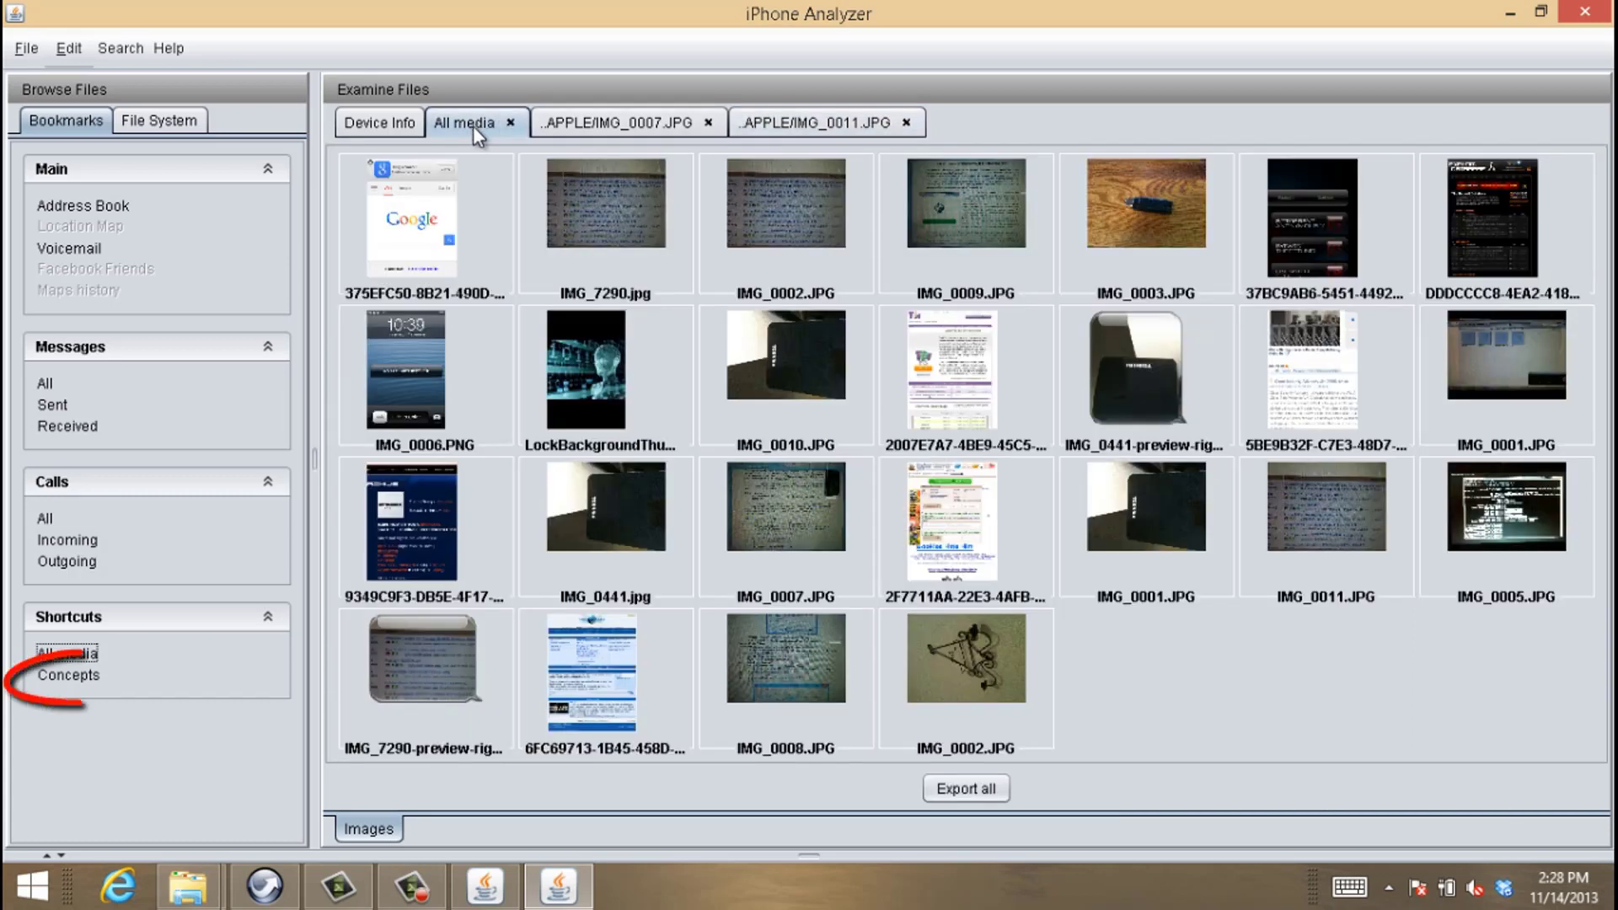
# Open the Concepts timeline and inspect the 13:42:10 and 13:41:54 geotagged metadata events
pyautogui.click(71, 686)
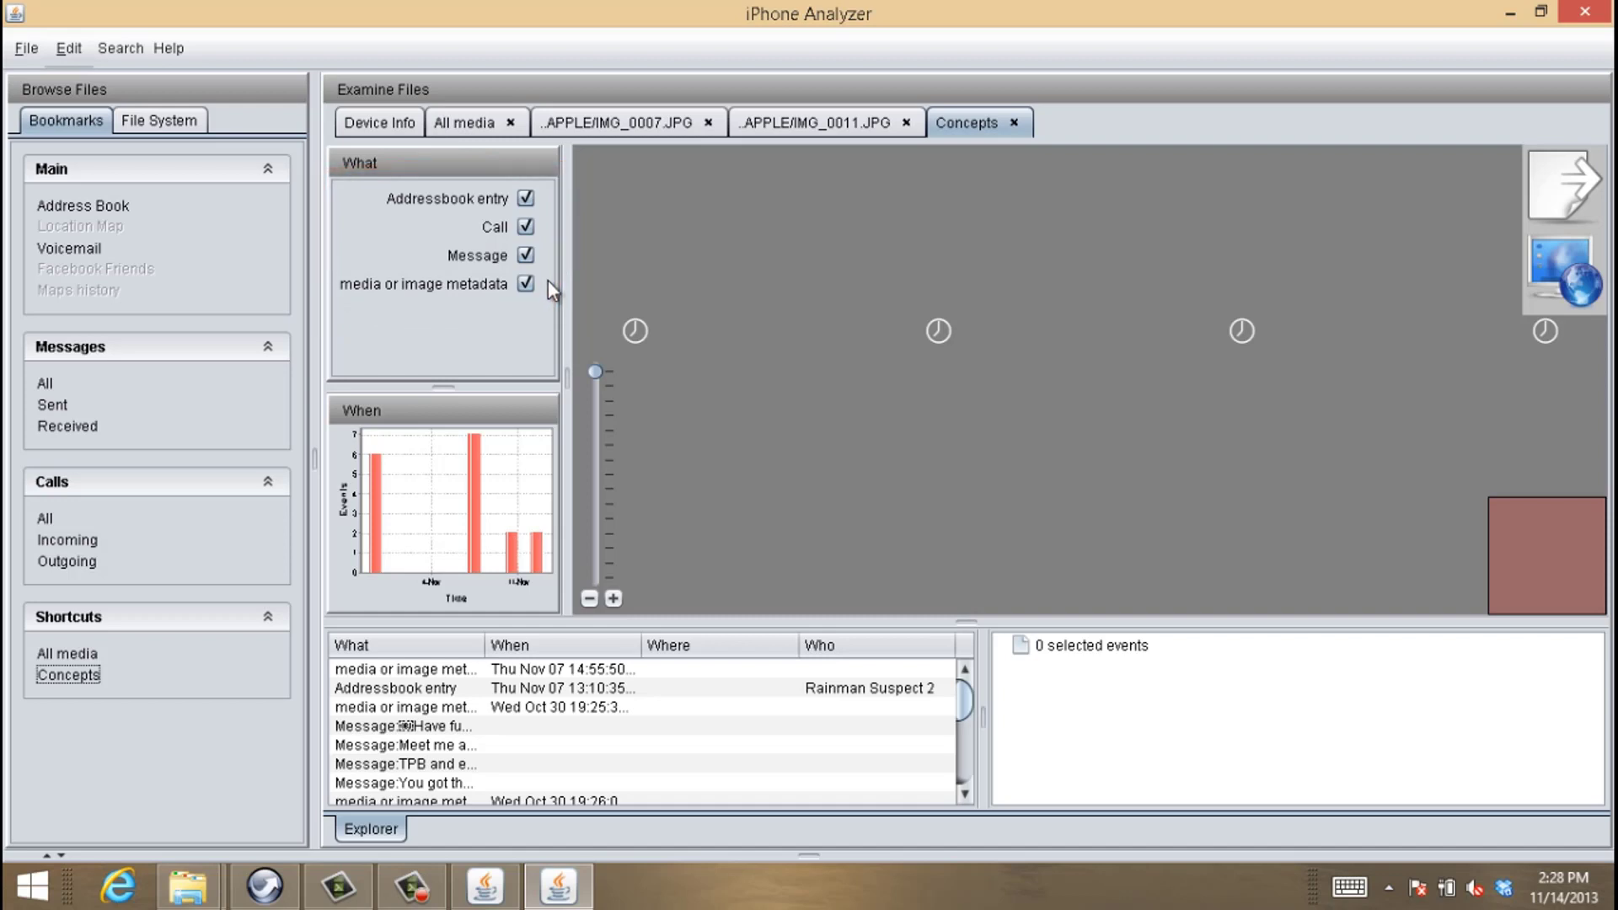
pyautogui.click(742, 381)
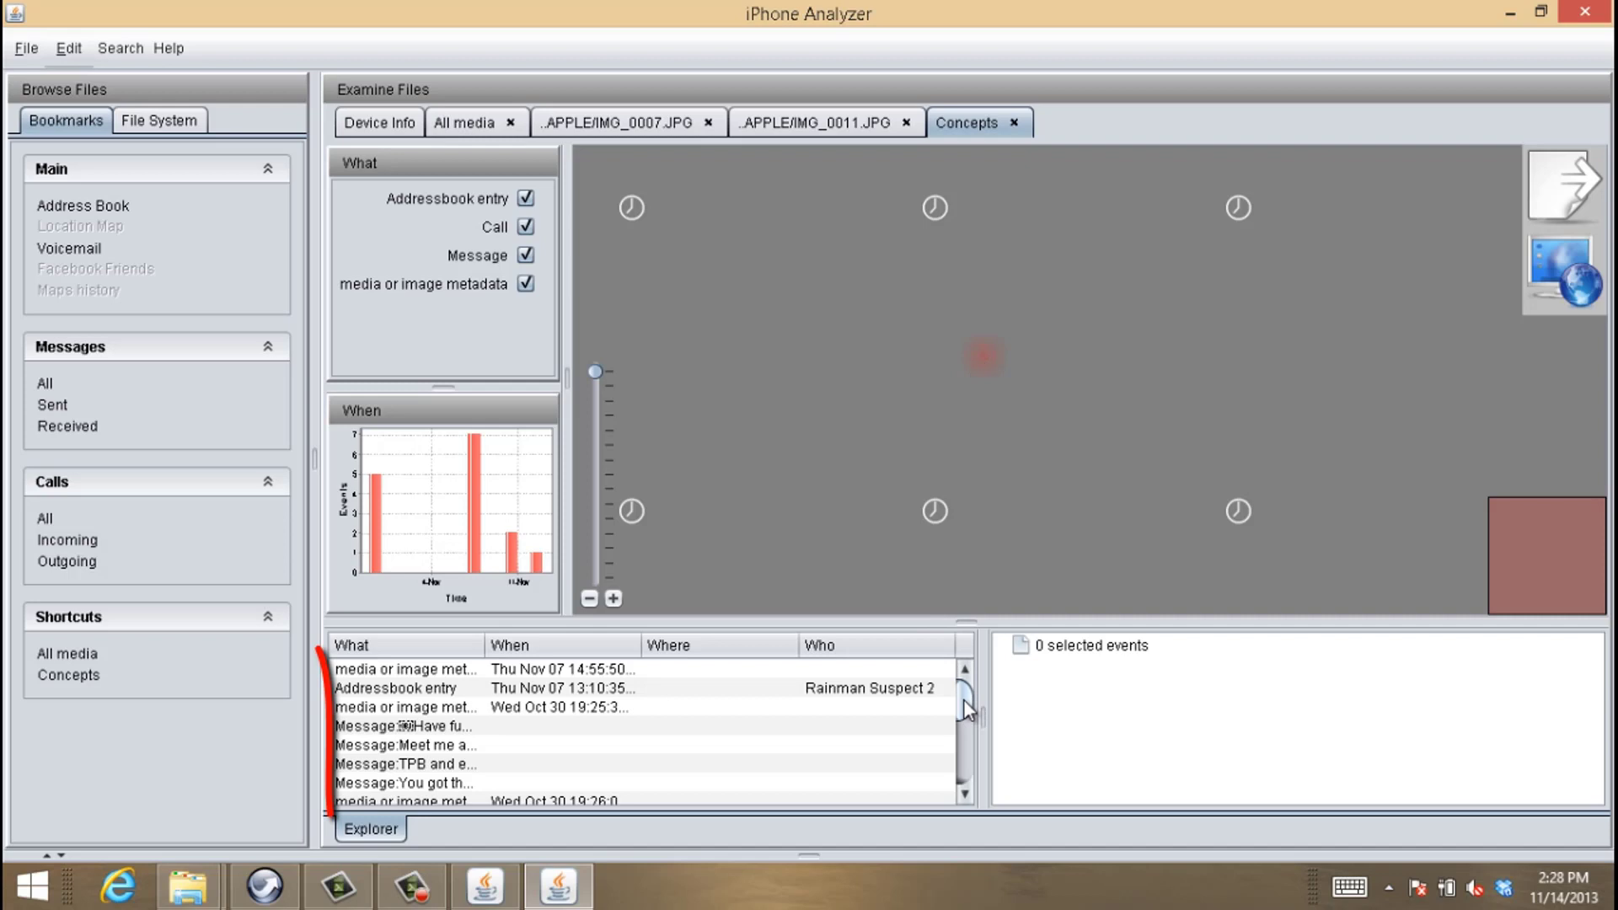
pyautogui.scroll(-2, 963, 700)
pyautogui.click(721, 708)
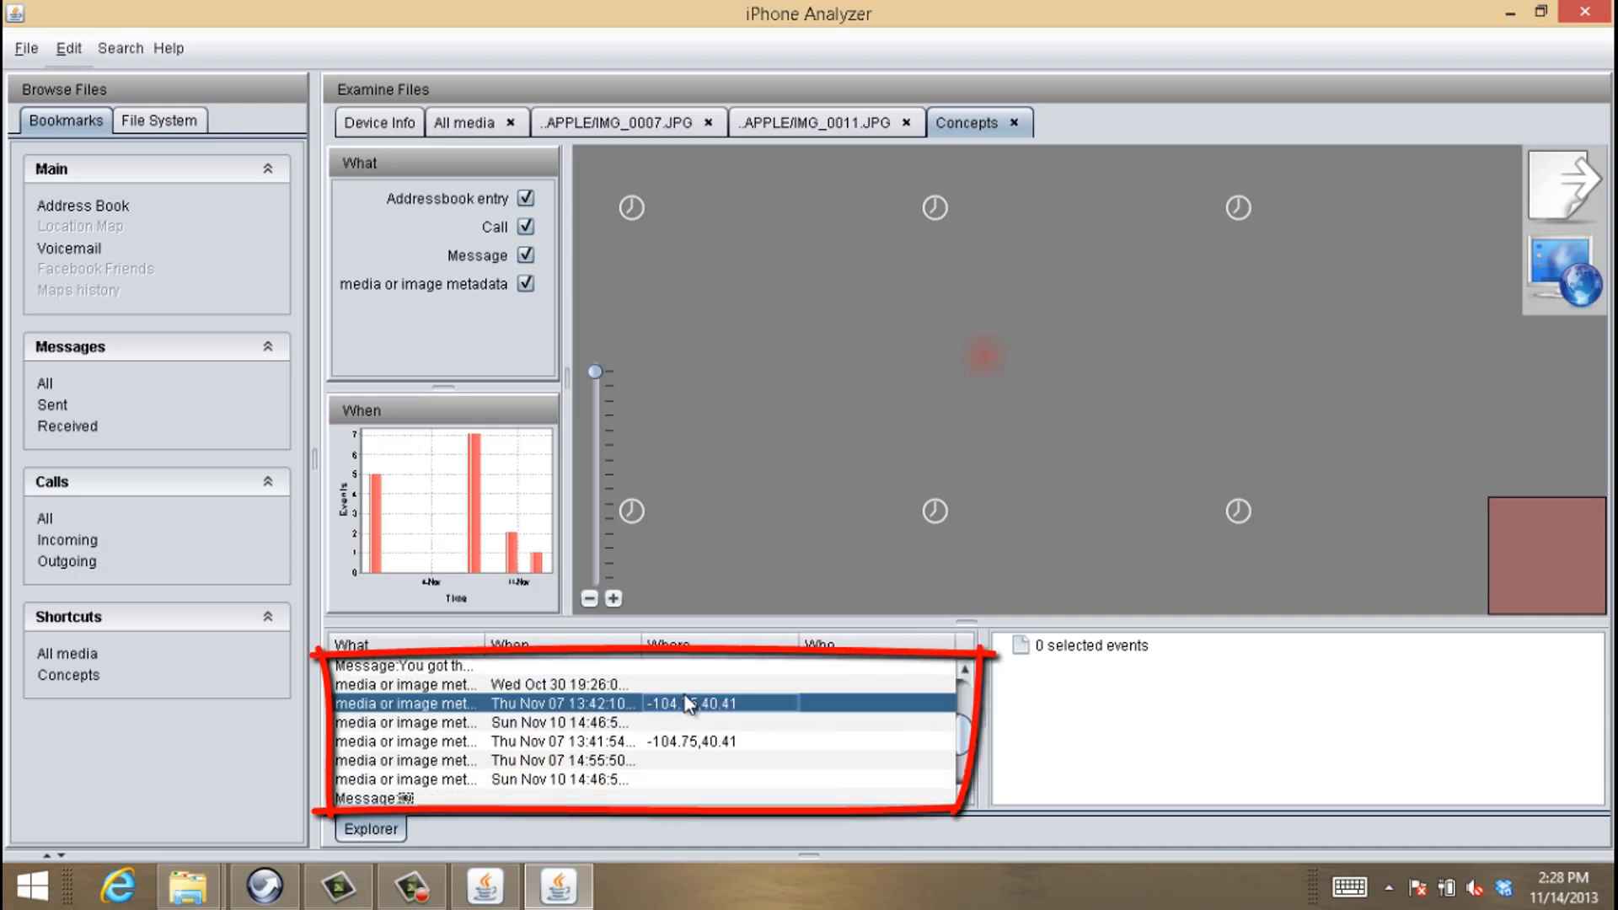
pyautogui.click(690, 744)
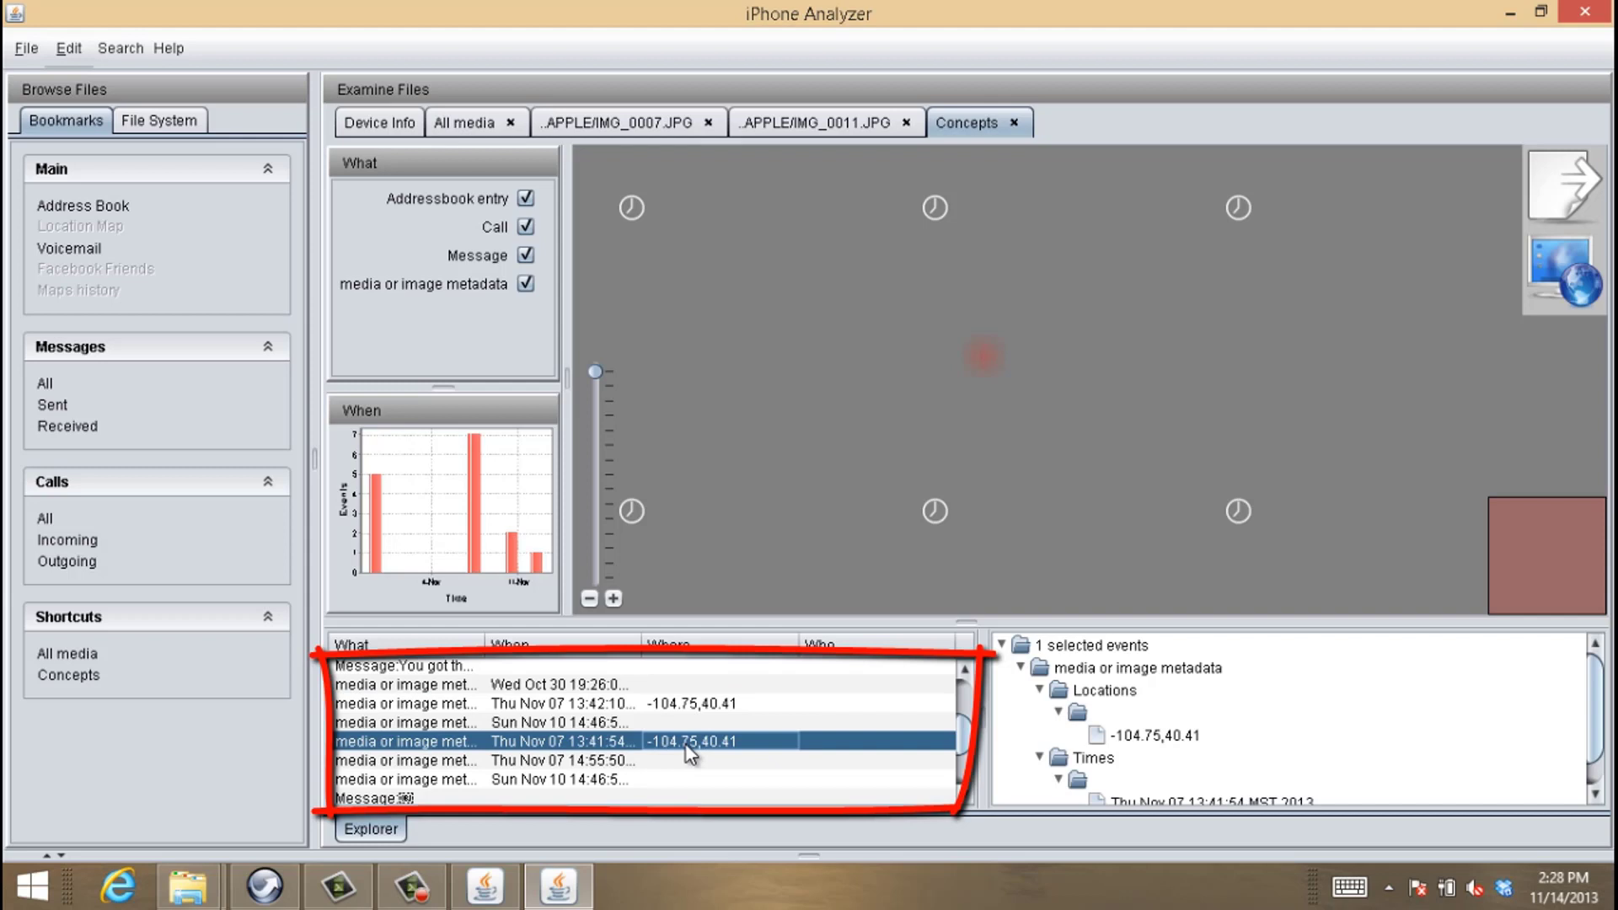
# Widen the What and When columns to show full dates, reselecting the 13:42:10 event
pyautogui.moveTo(485, 643); pyautogui.dragTo(538, 642)
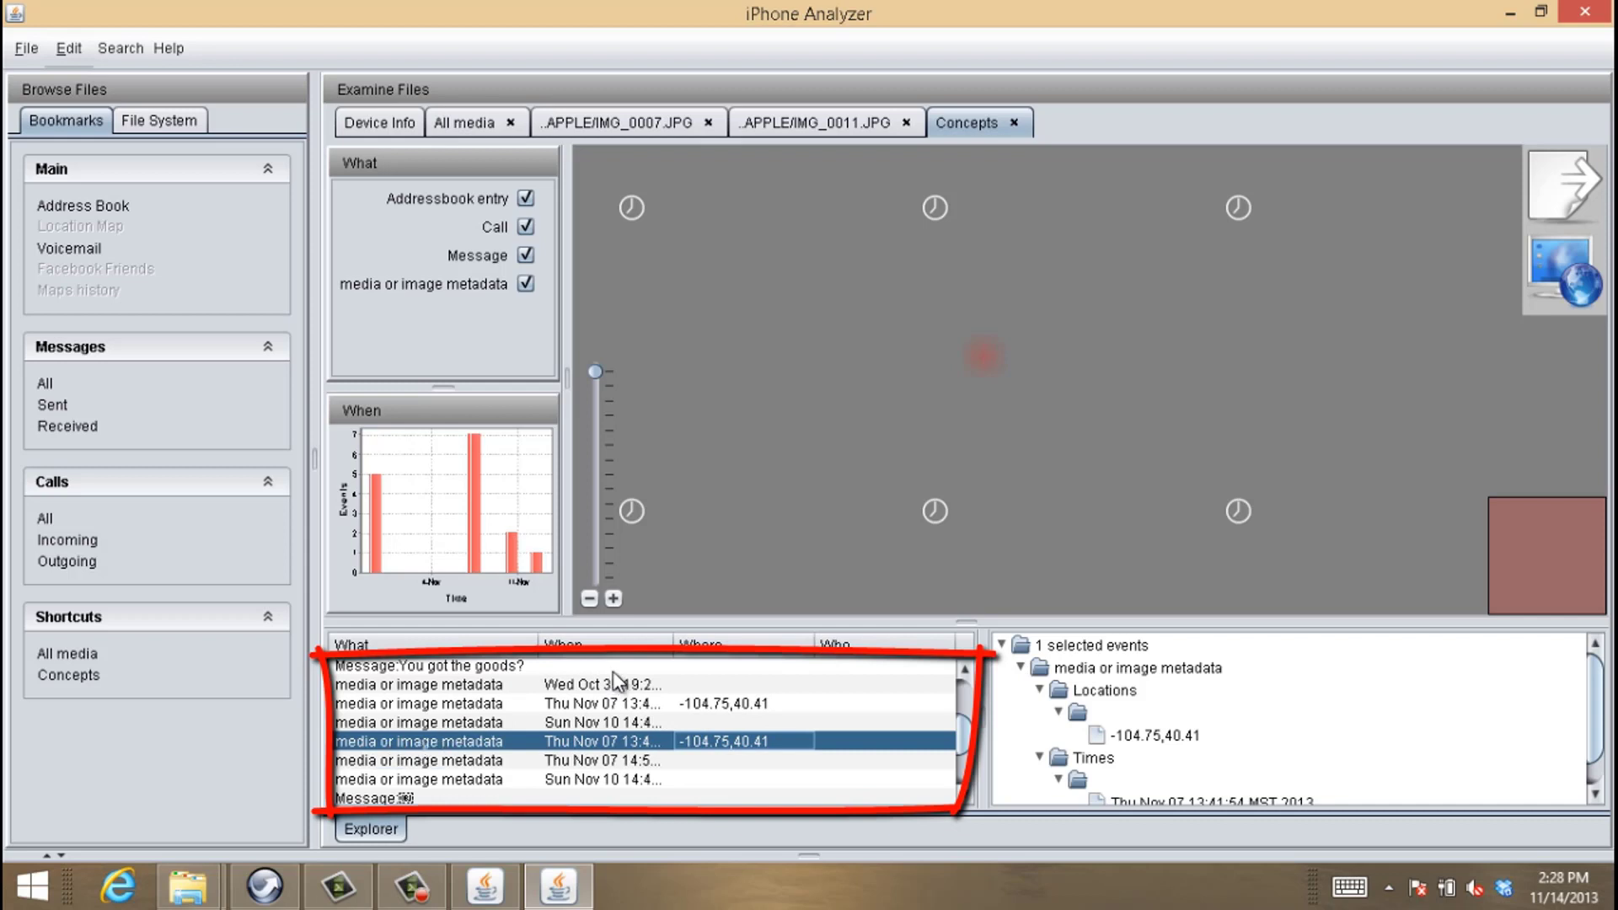
pyautogui.moveTo(672, 643); pyautogui.dragTo(767, 643)
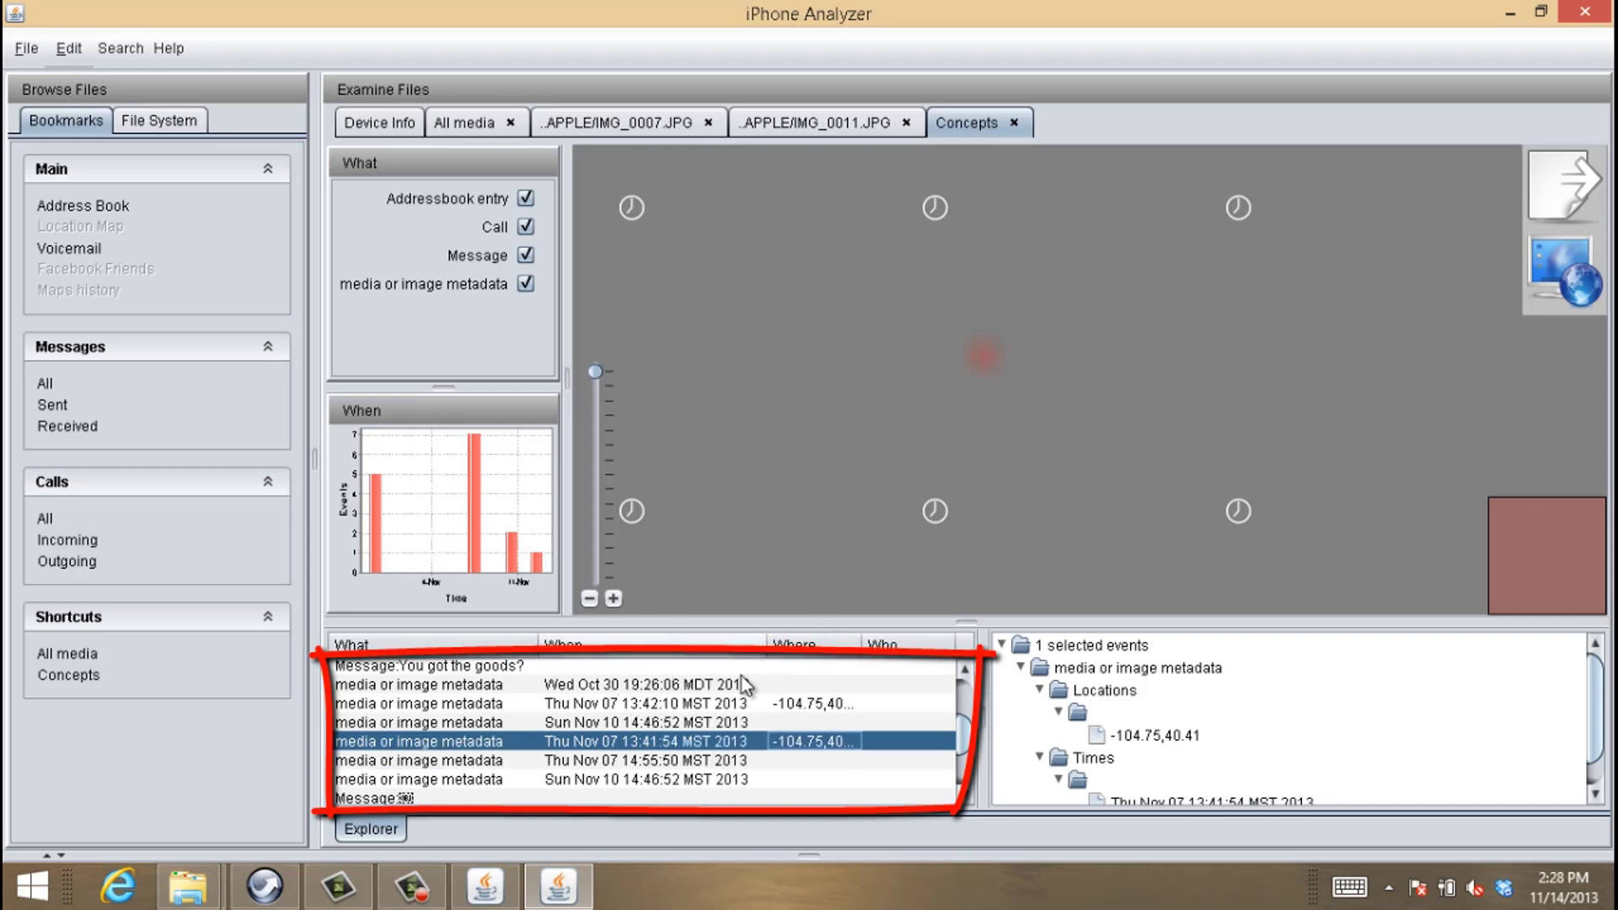
pyautogui.click(662, 705)
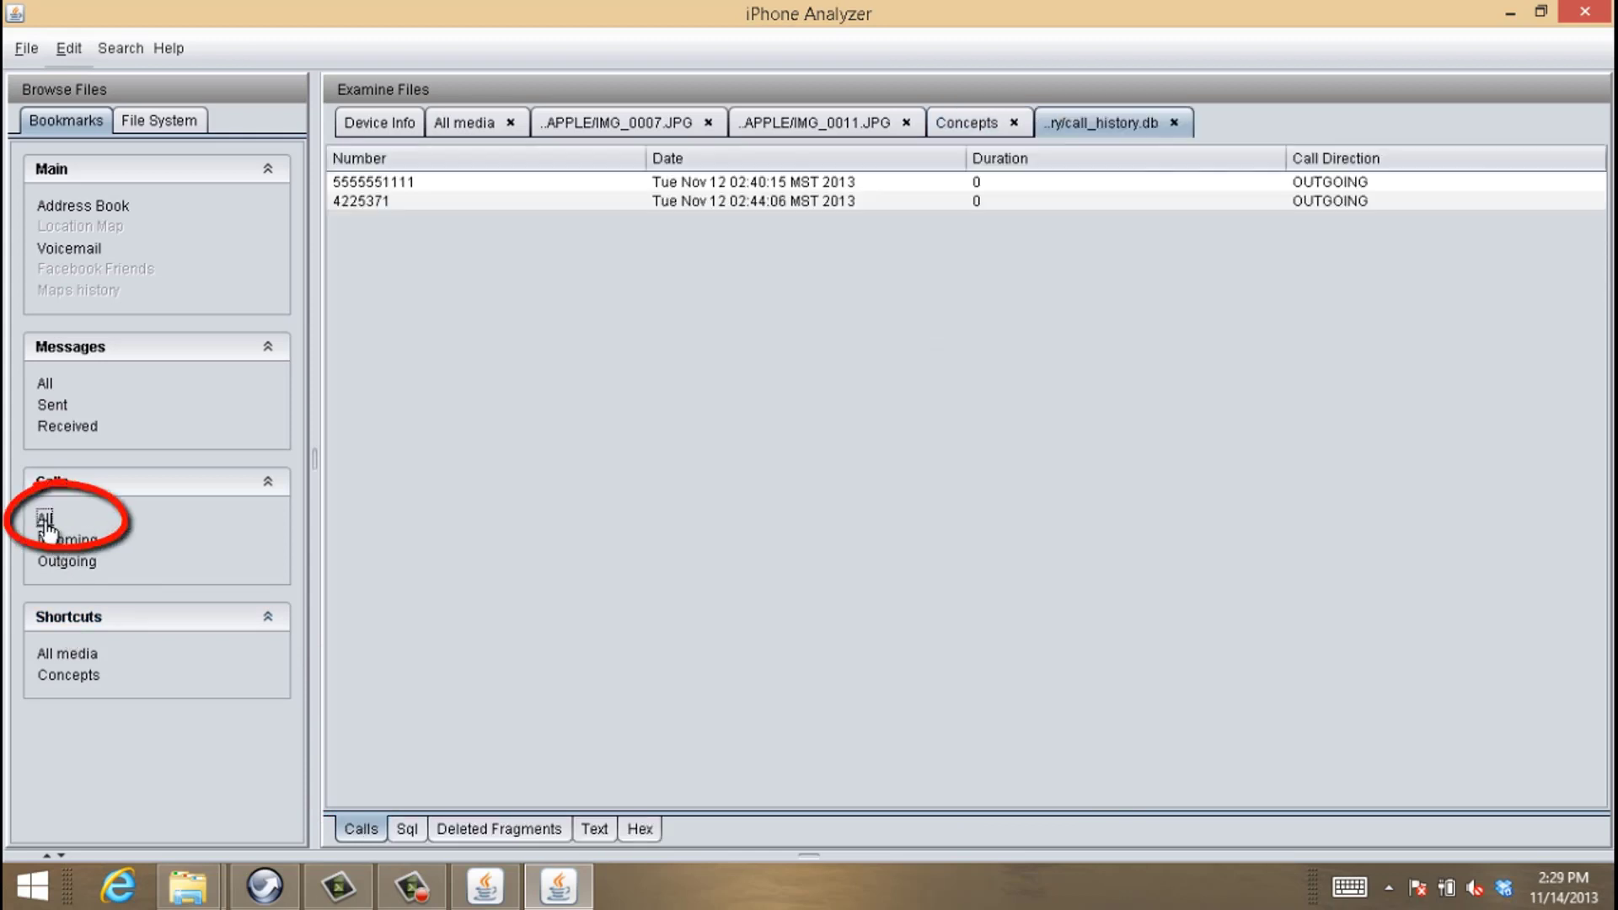
# Open the full call history and inspect the two outgoing call records
pyautogui.click(46, 523)
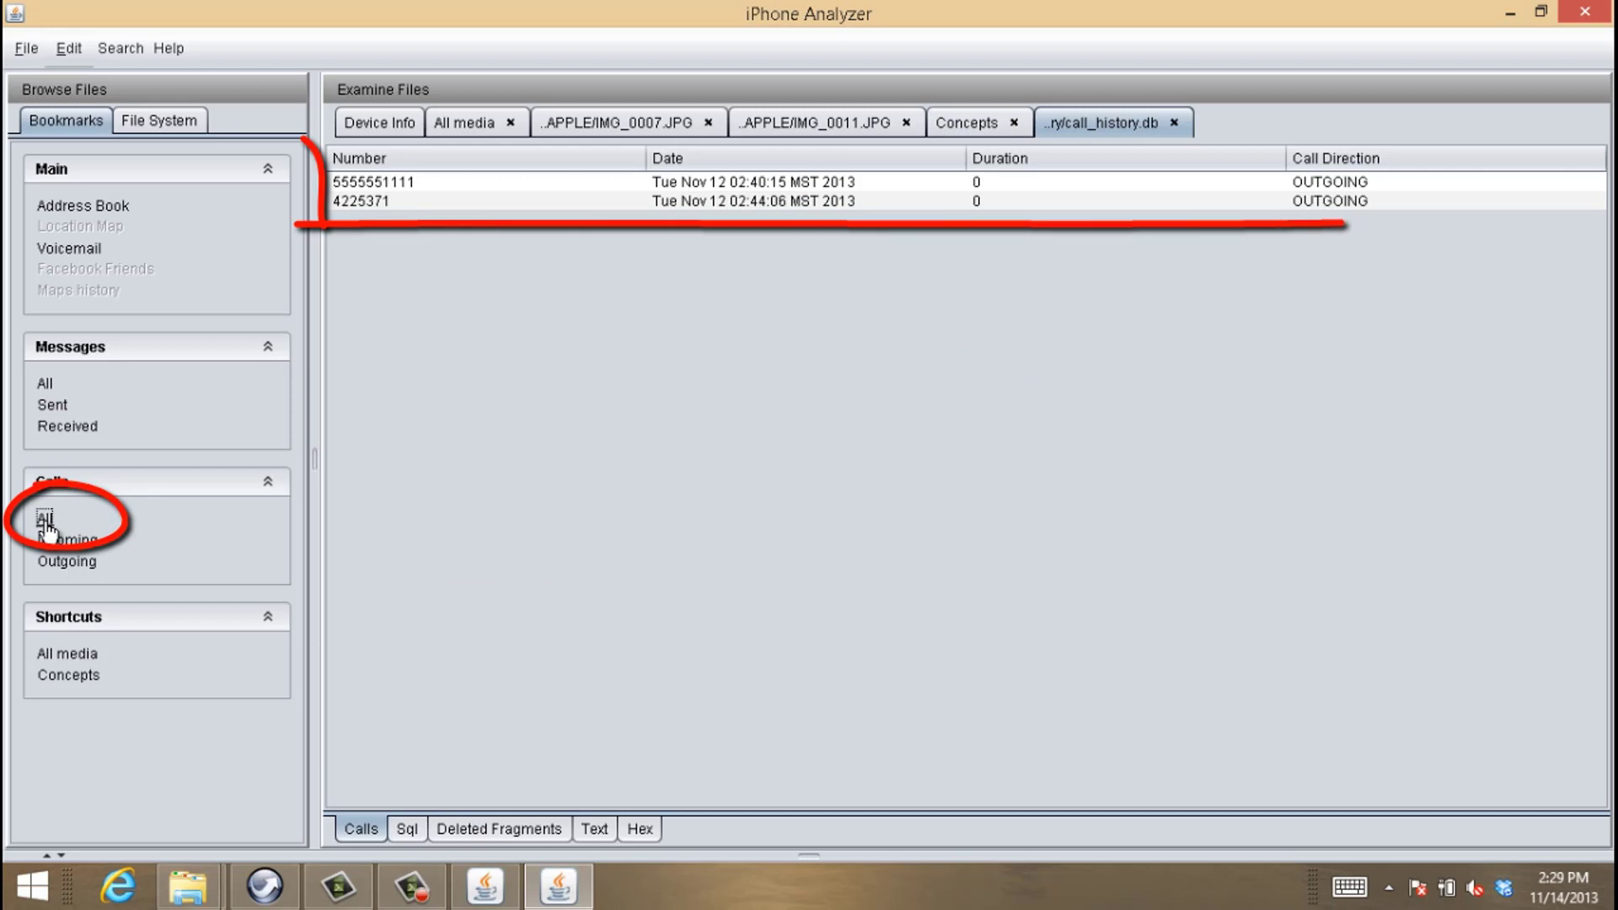
pyautogui.click(360, 185)
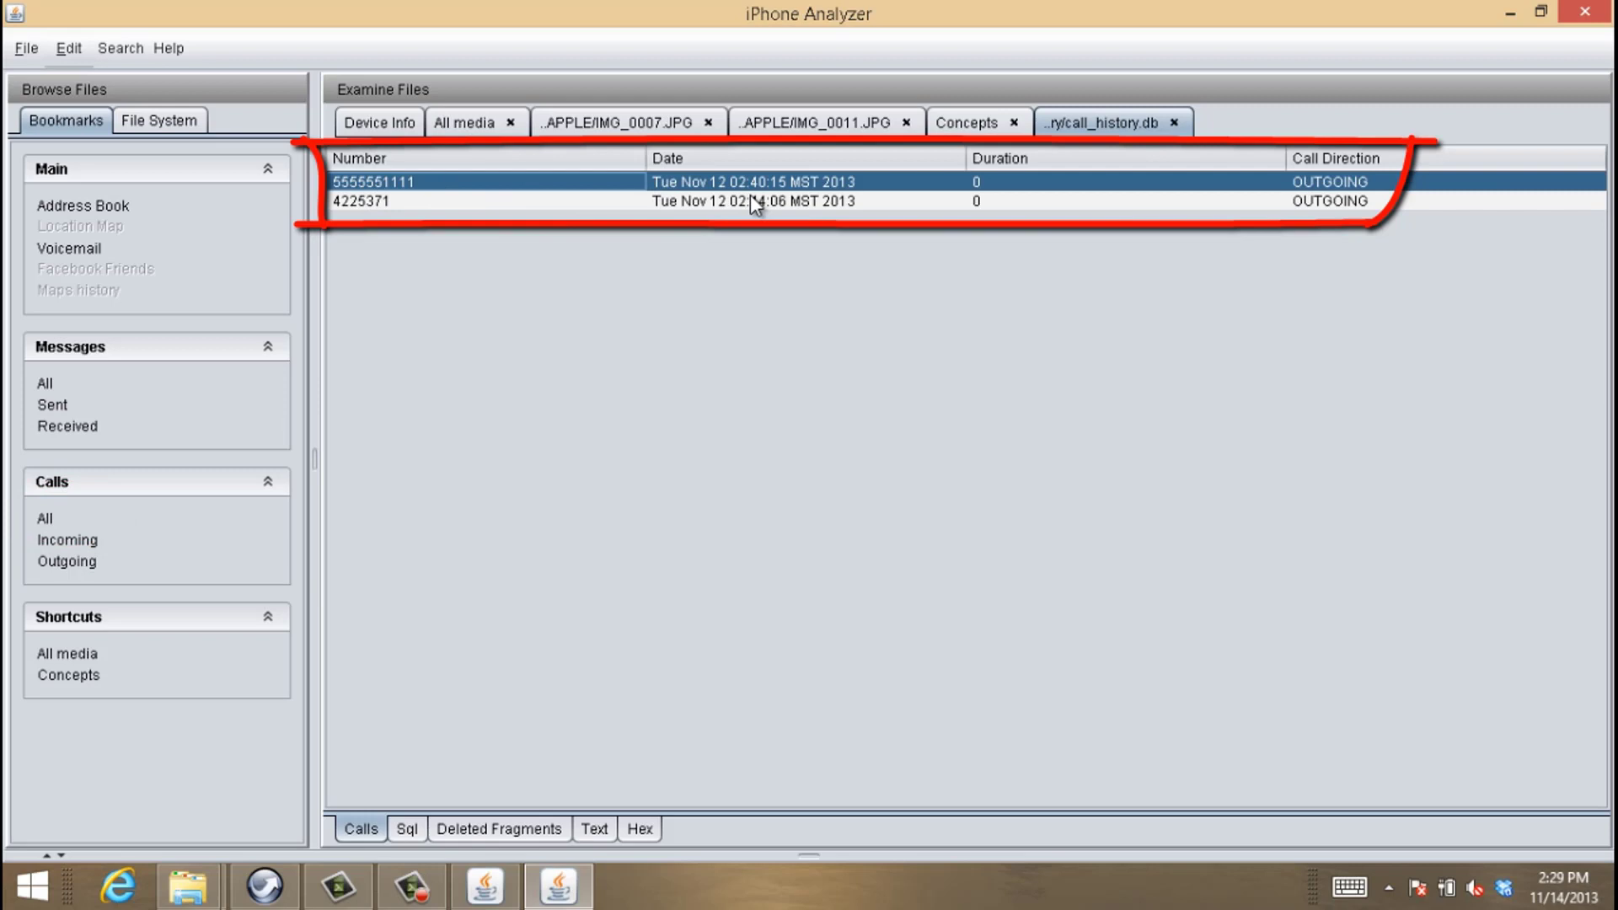
pyautogui.click(477, 199)
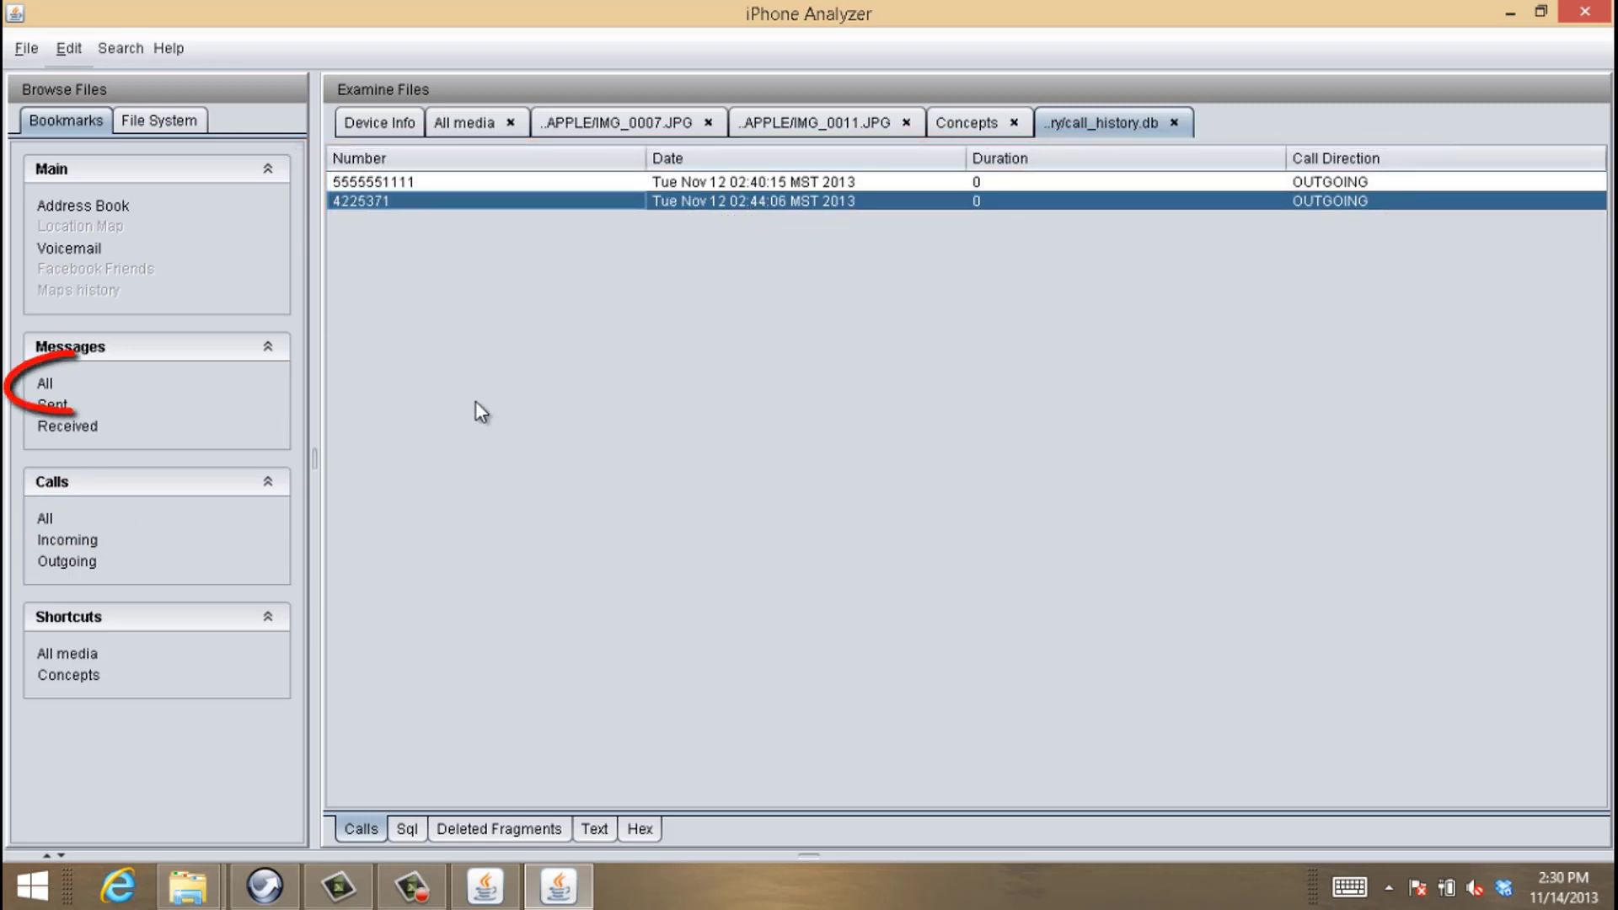
# Open all text messages in sms.db, widen the Number column, and review the six sent messages
pyautogui.click(42, 385)
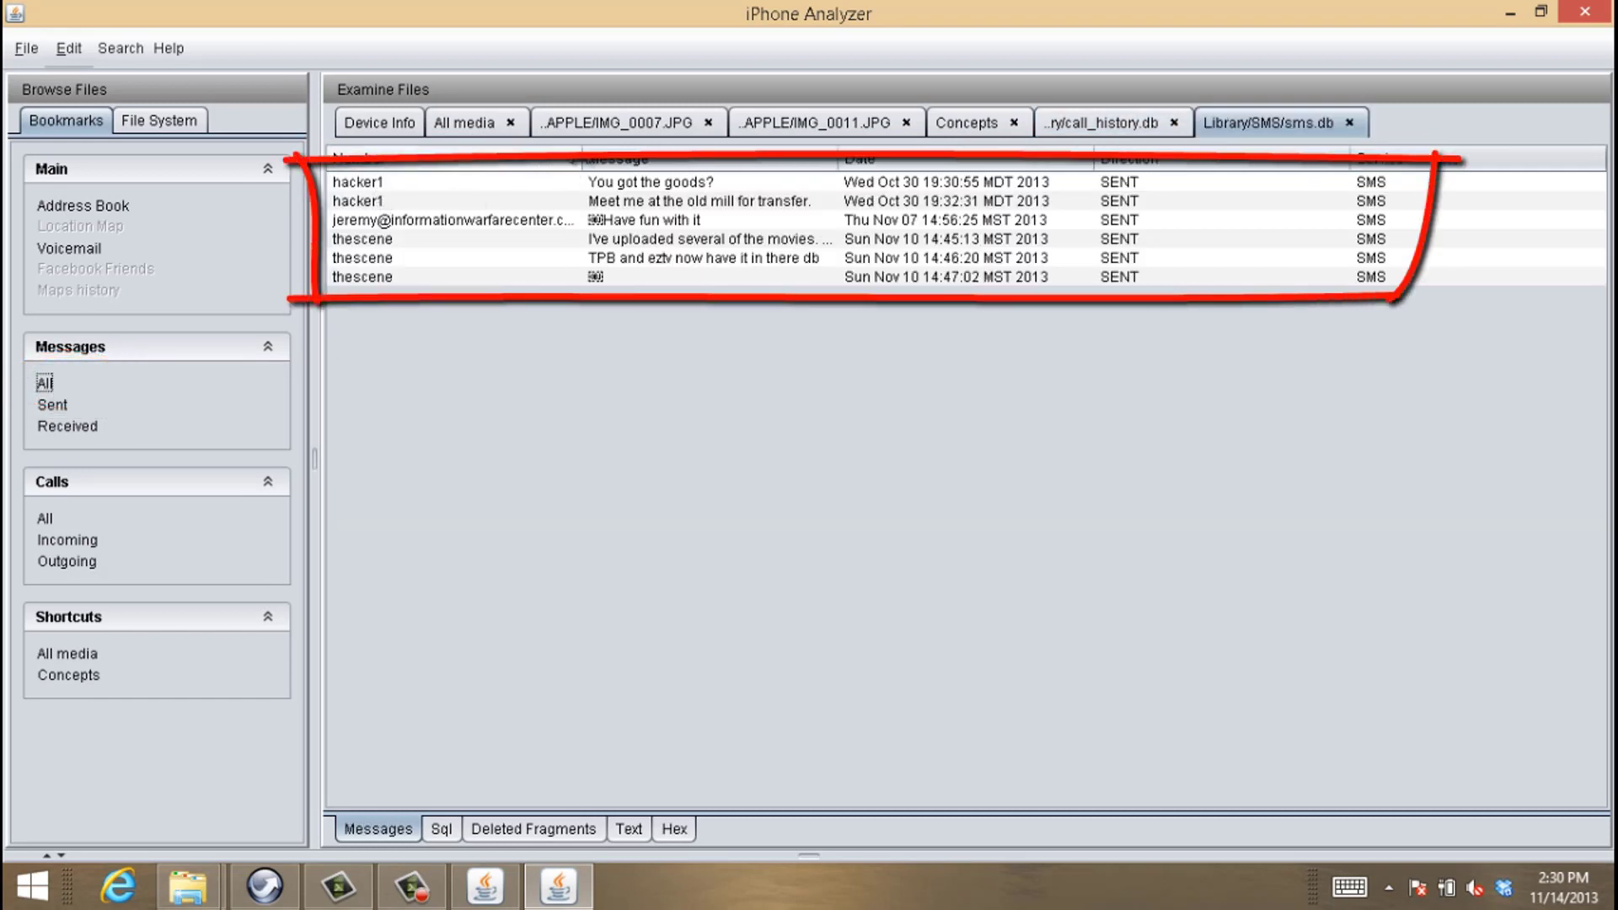
pyautogui.moveTo(582, 158); pyautogui.dragTo(627, 159)
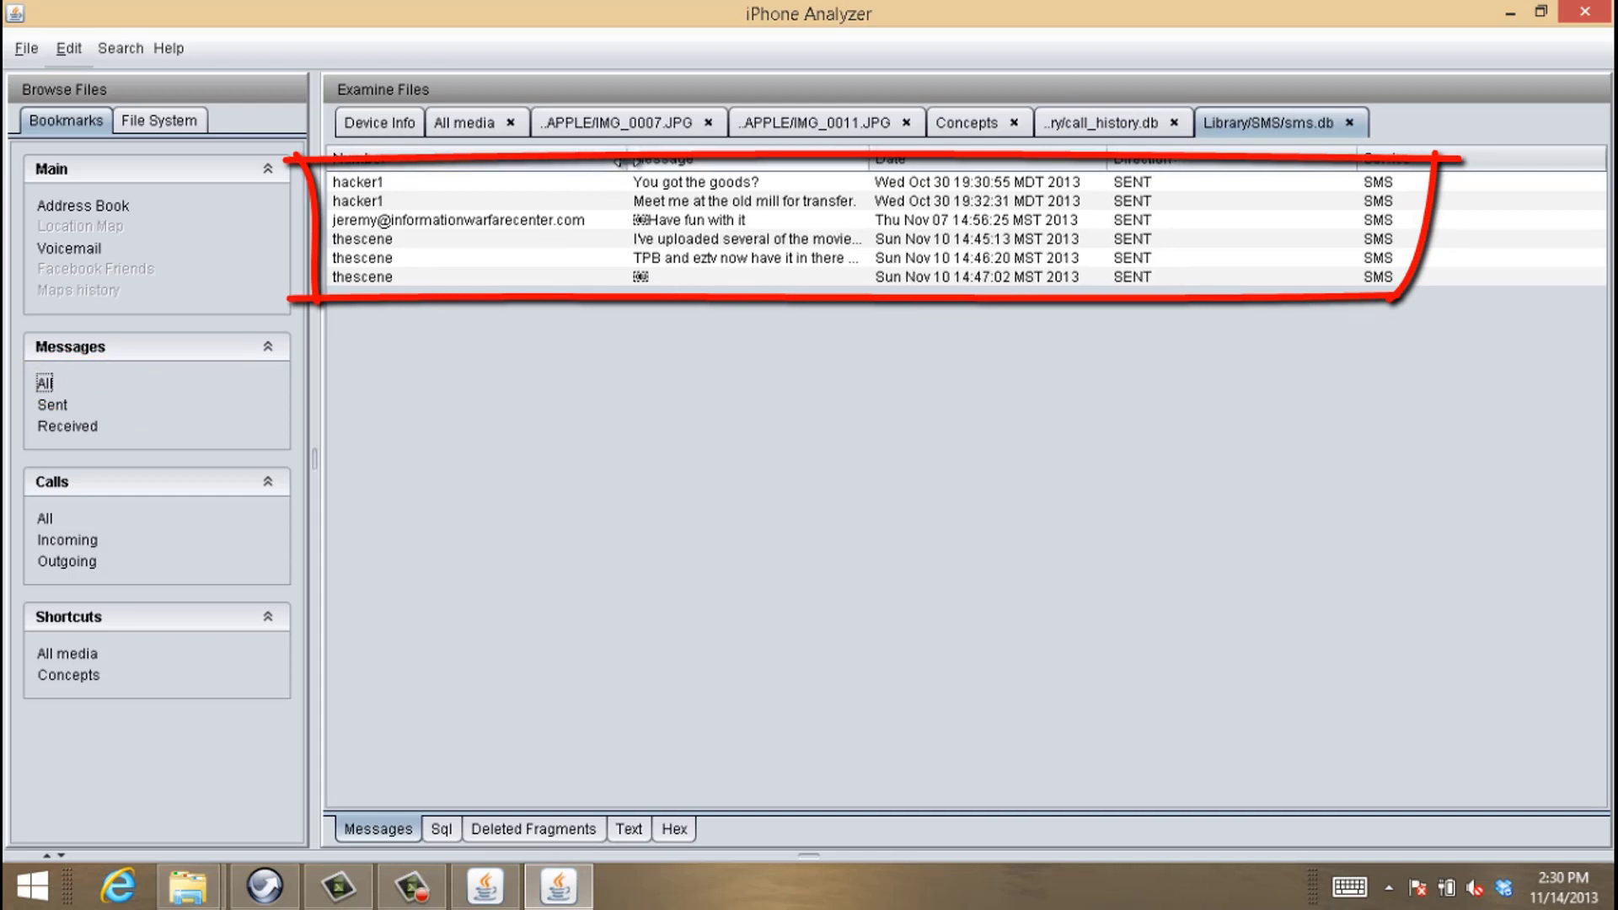
pyautogui.click(375, 184)
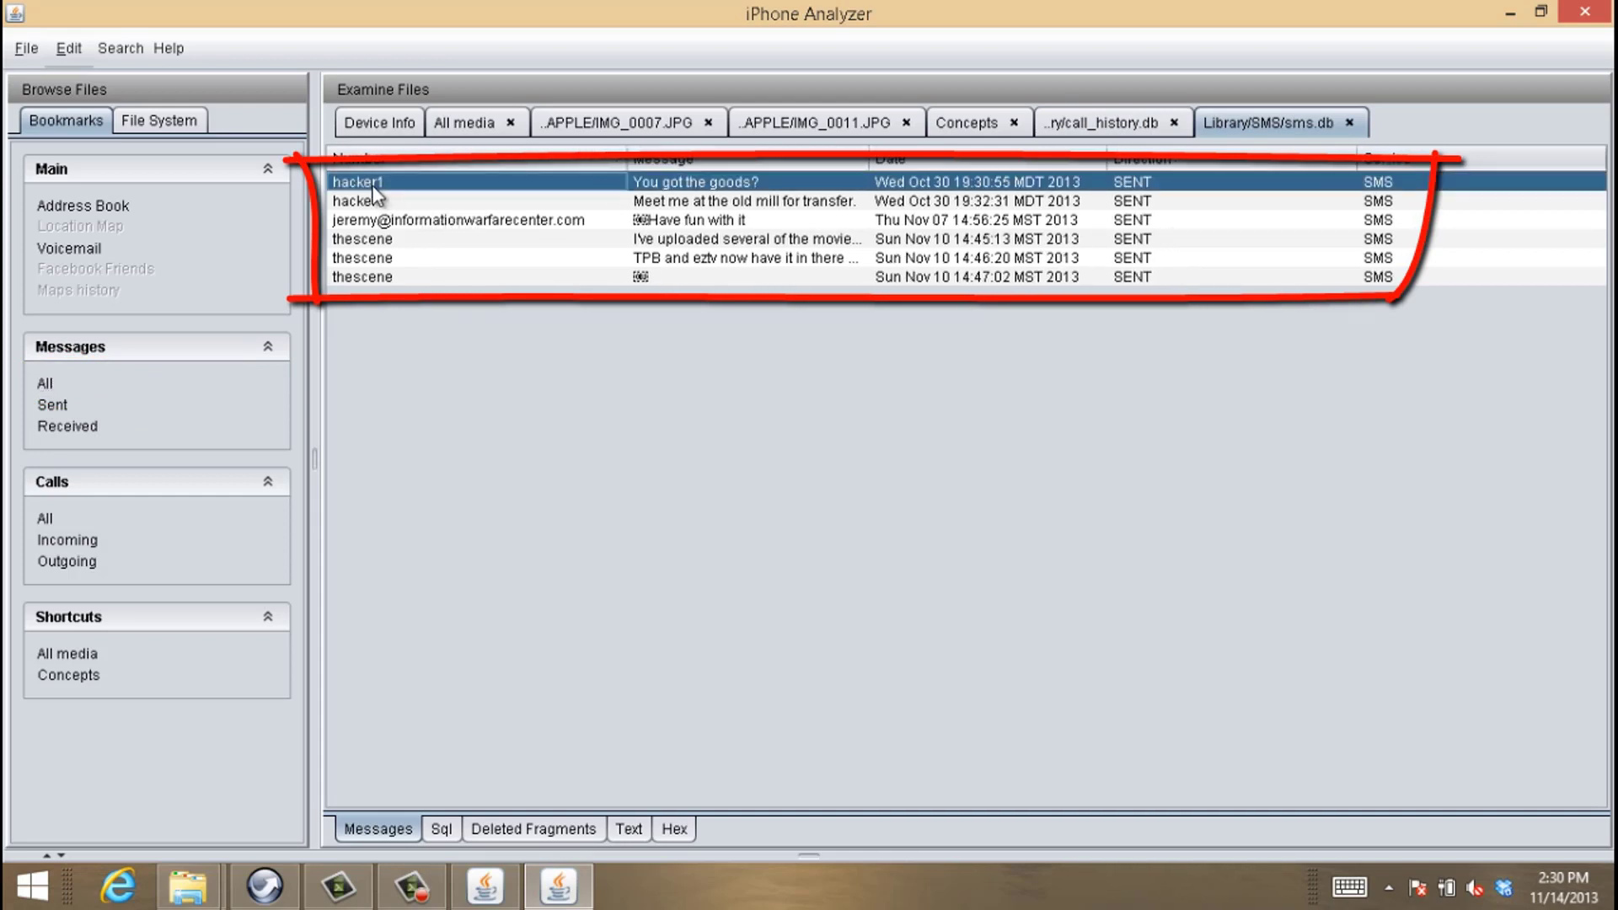
pyautogui.click(370, 204)
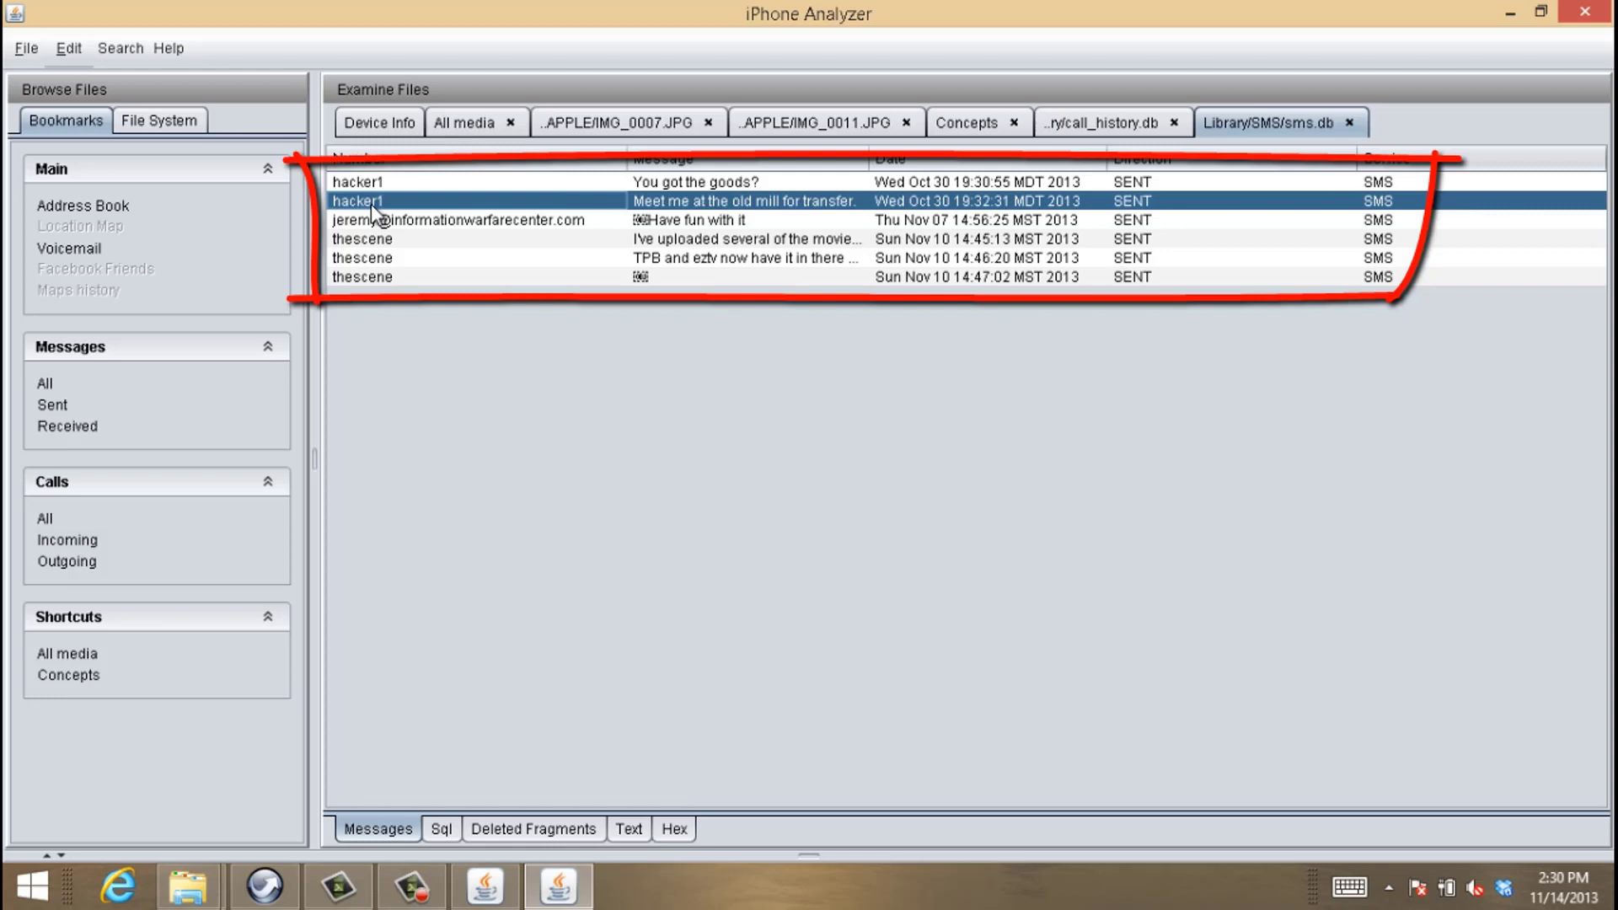
pyautogui.click(371, 221)
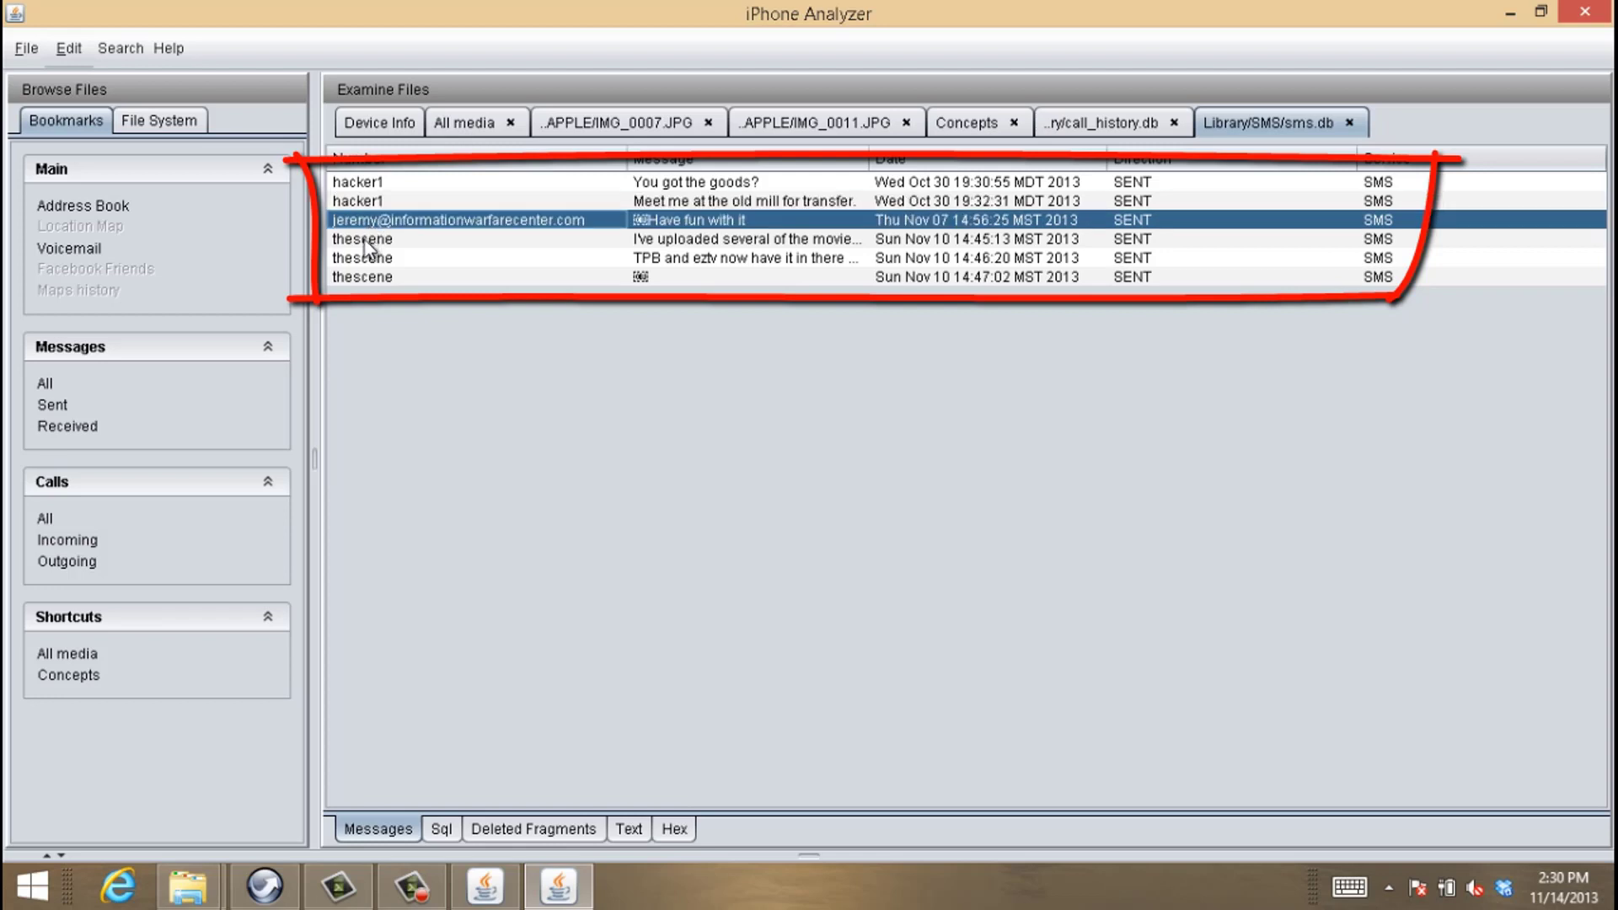
pyautogui.click(365, 240)
pyautogui.click(360, 259)
pyautogui.click(359, 276)
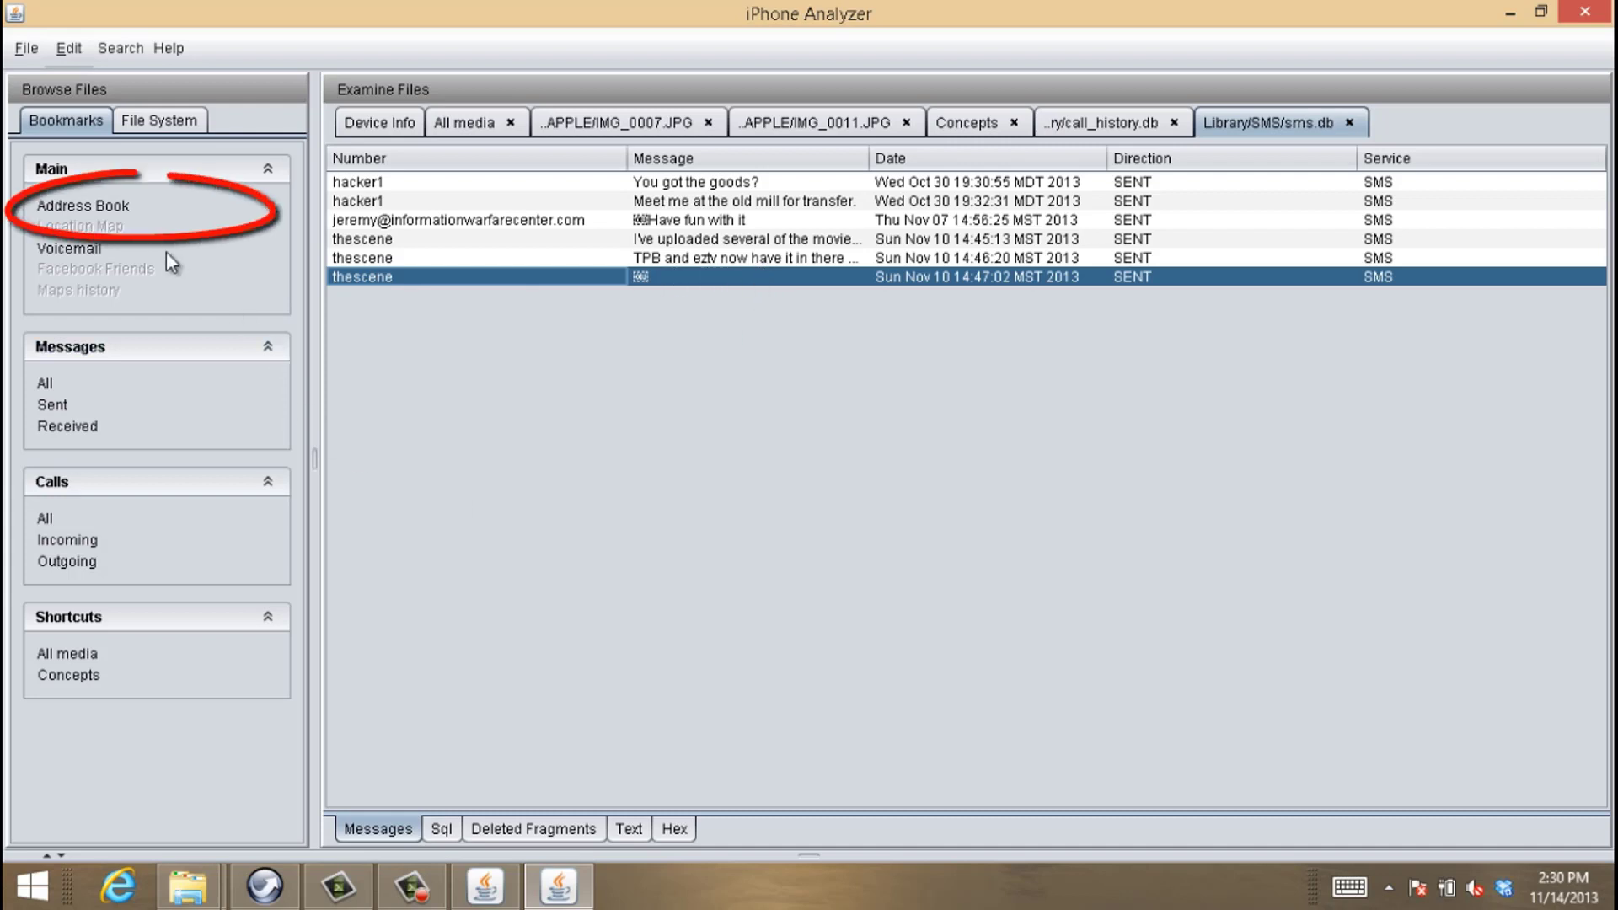
# Open the address book database and view its single contact's details, created 11/7/13
pyautogui.click(102, 211)
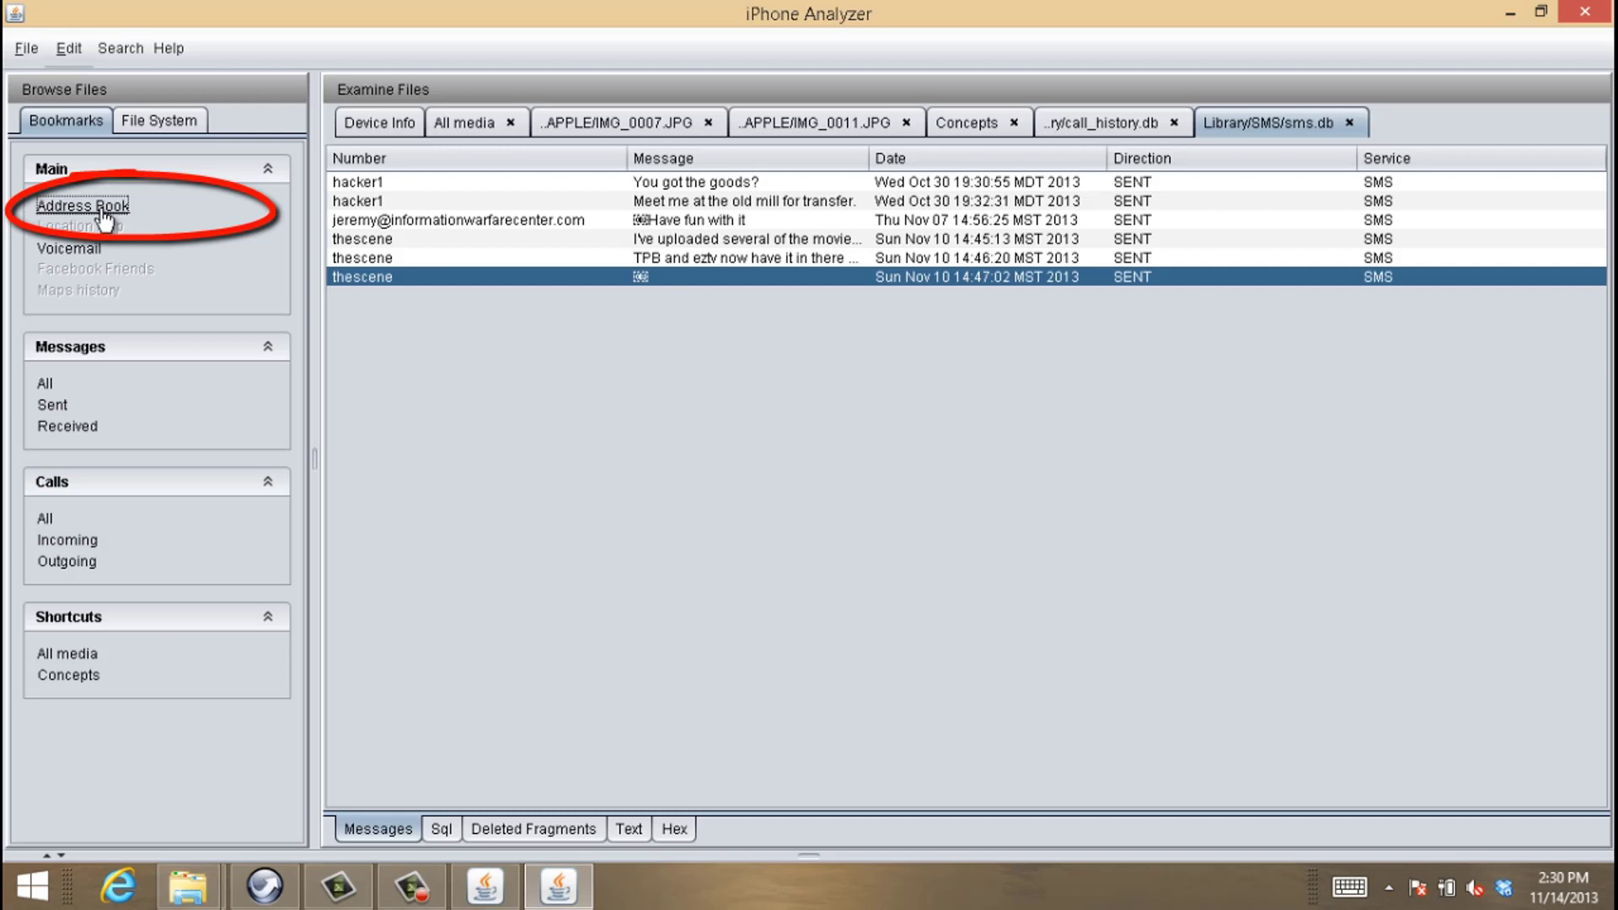
pyautogui.doubleClick(102, 215)
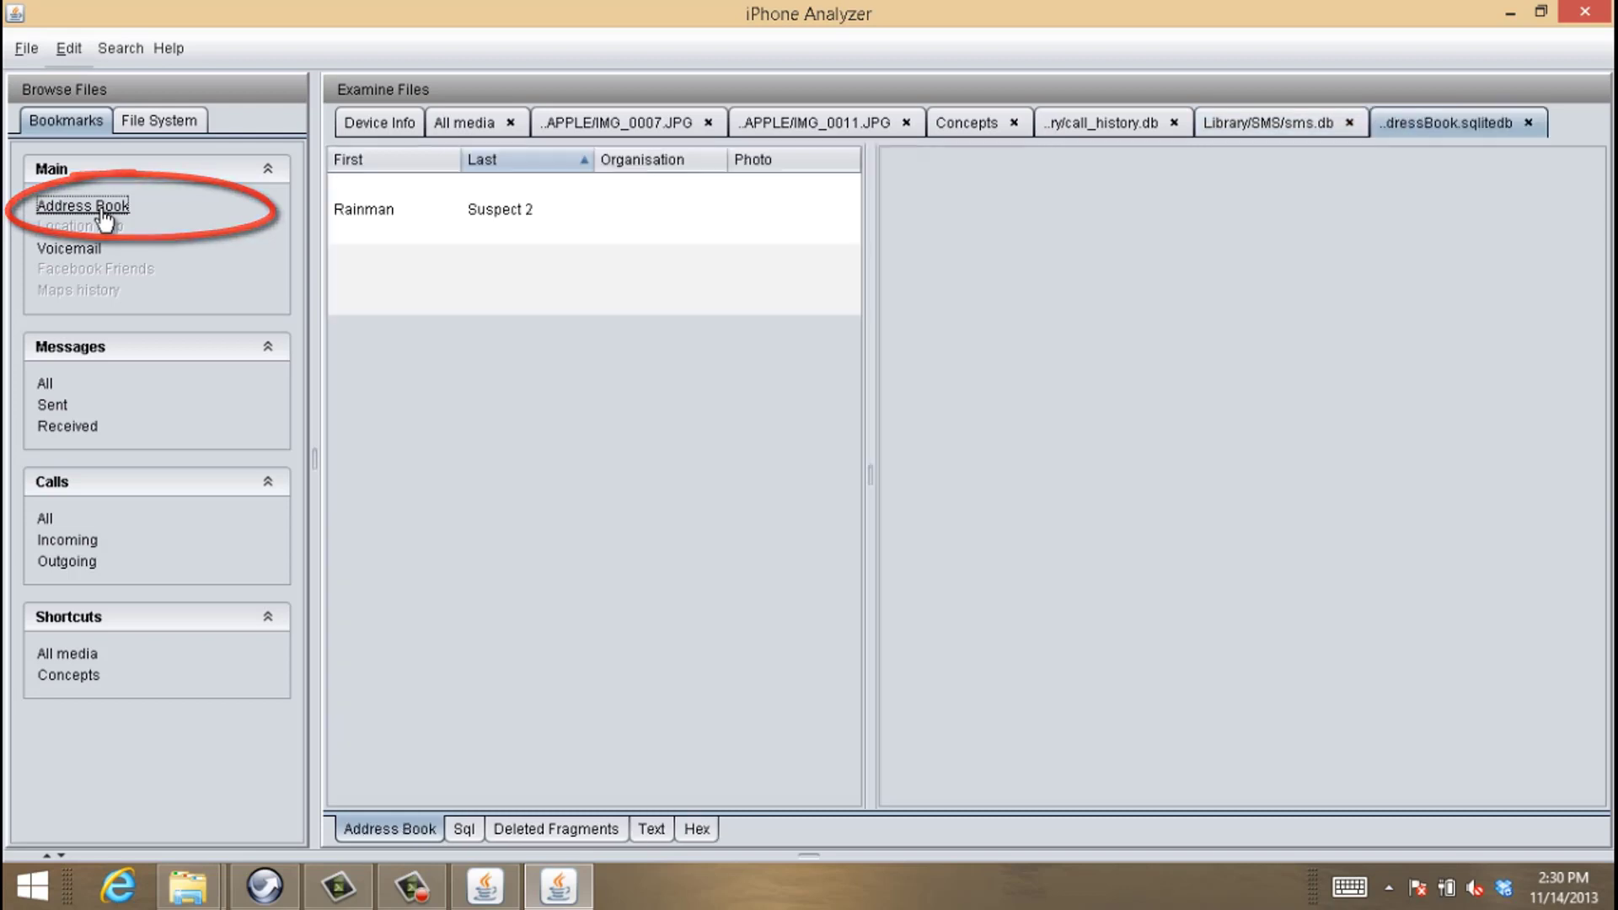
pyautogui.click(384, 221)
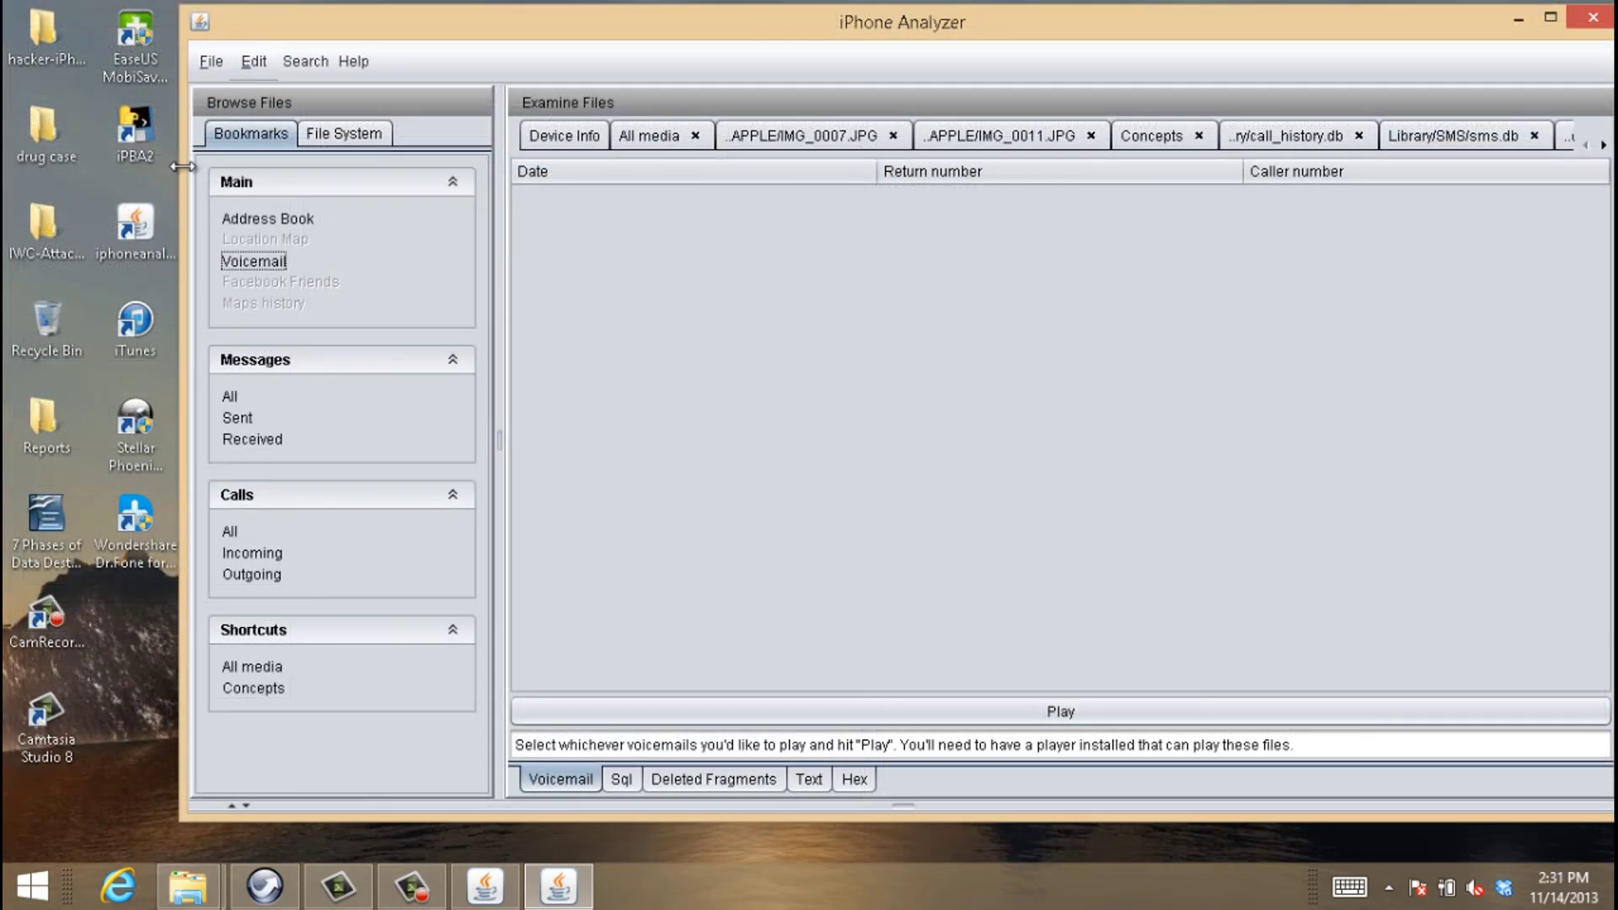
pyautogui.moveTo(182, 169); pyautogui.dragTo(306, 222)
# Export all files to a newly created Desktop folder named hacker-case
pyautogui.click(340, 68)
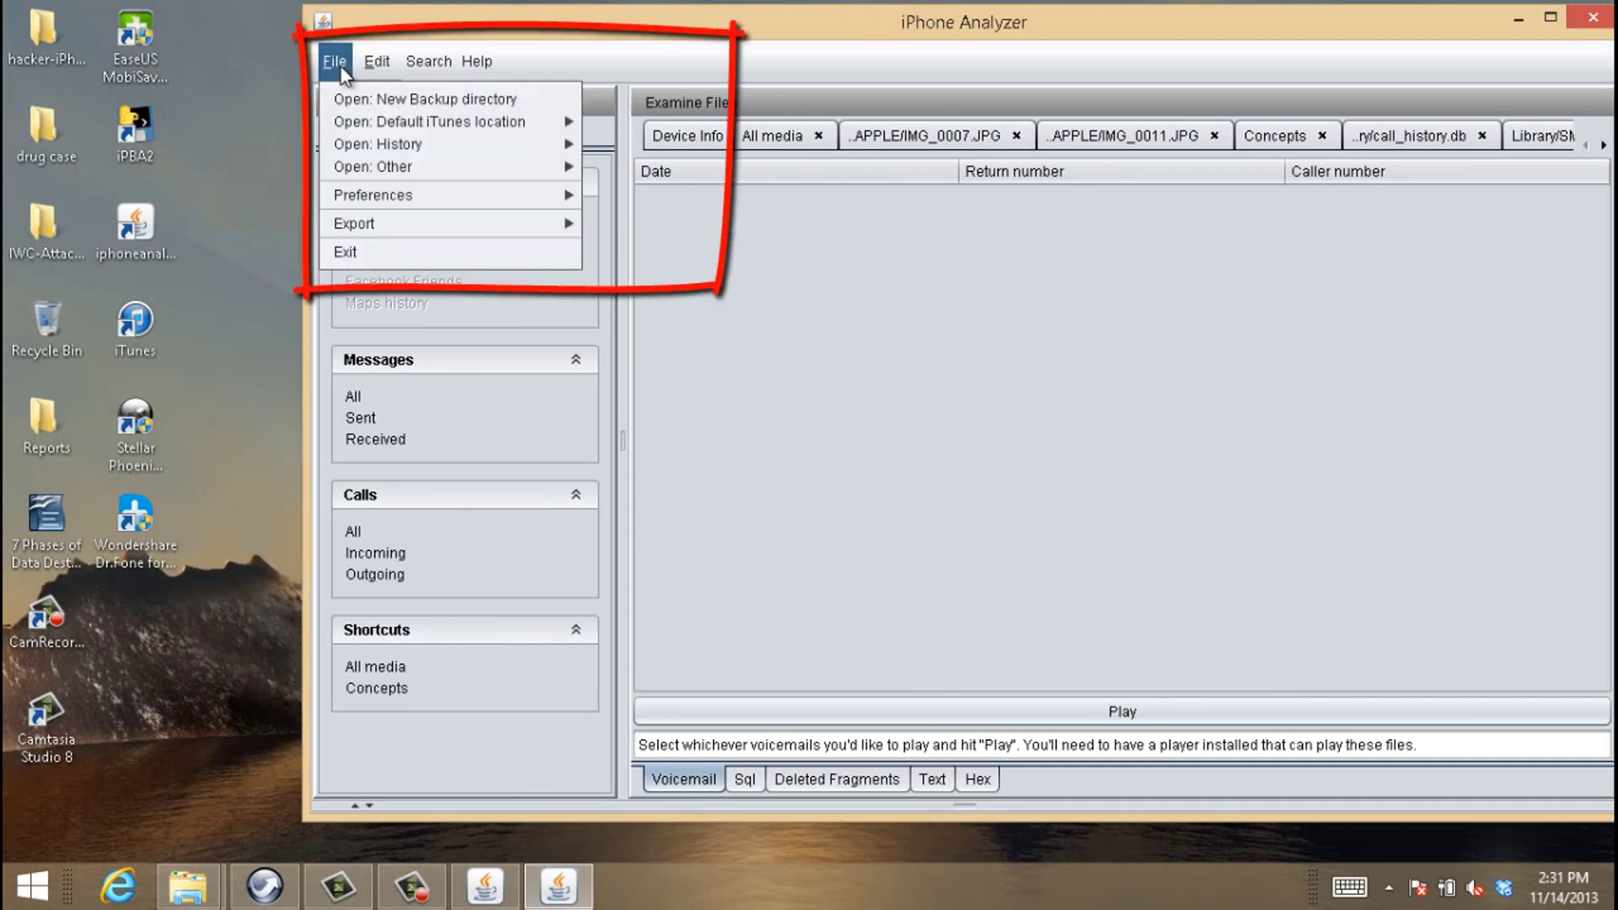
pyautogui.moveTo(362, 234)
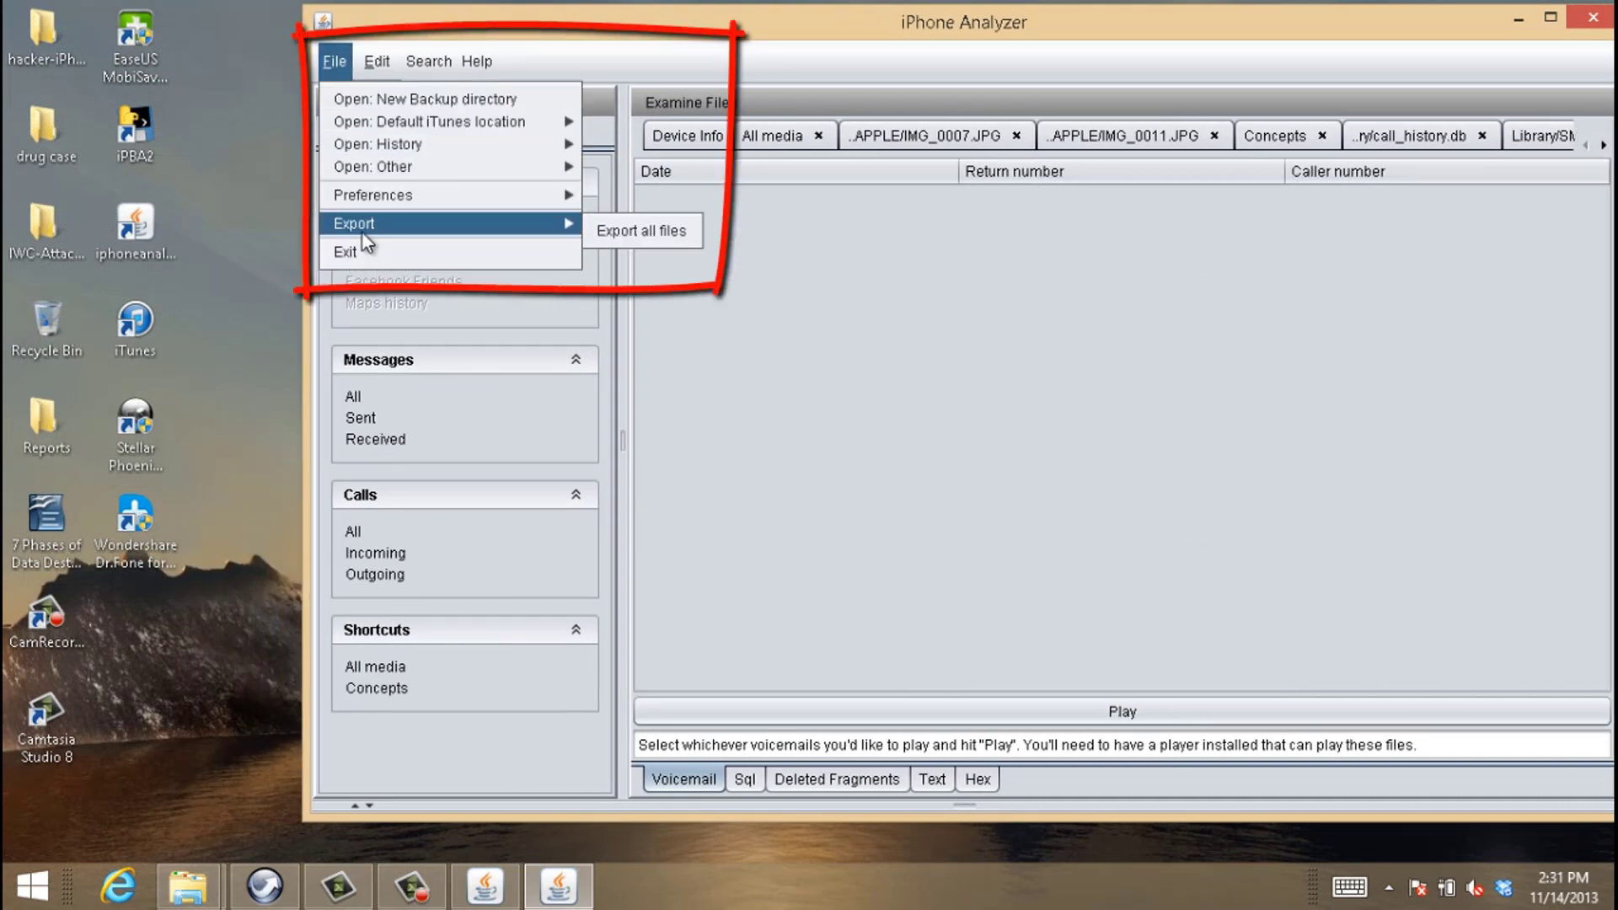
pyautogui.click(654, 236)
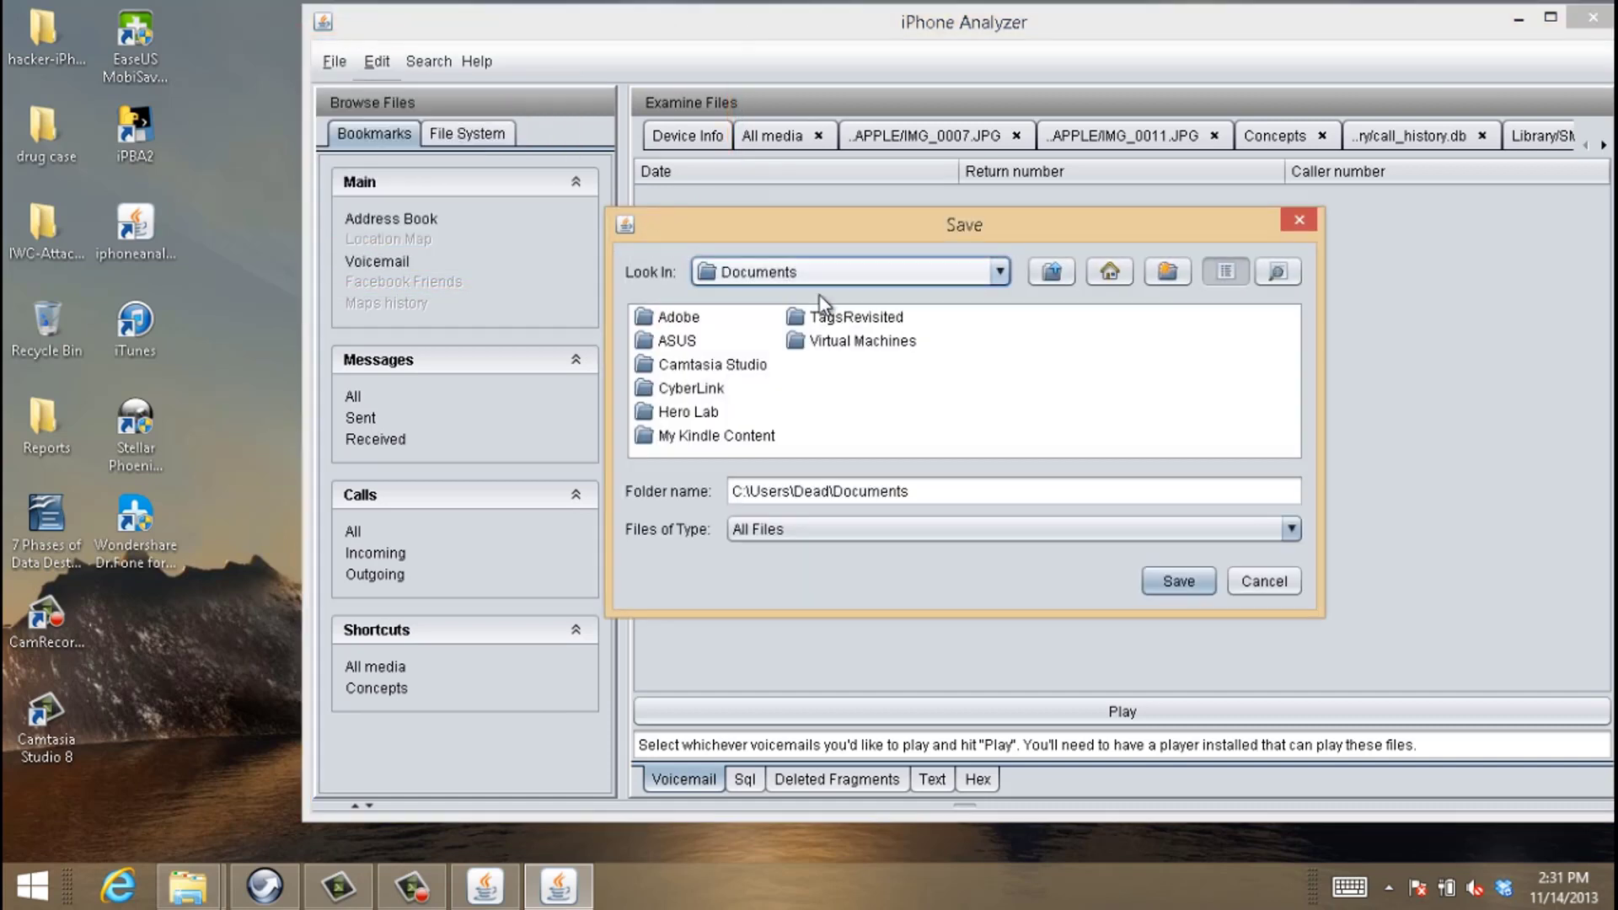
pyautogui.click(1111, 271)
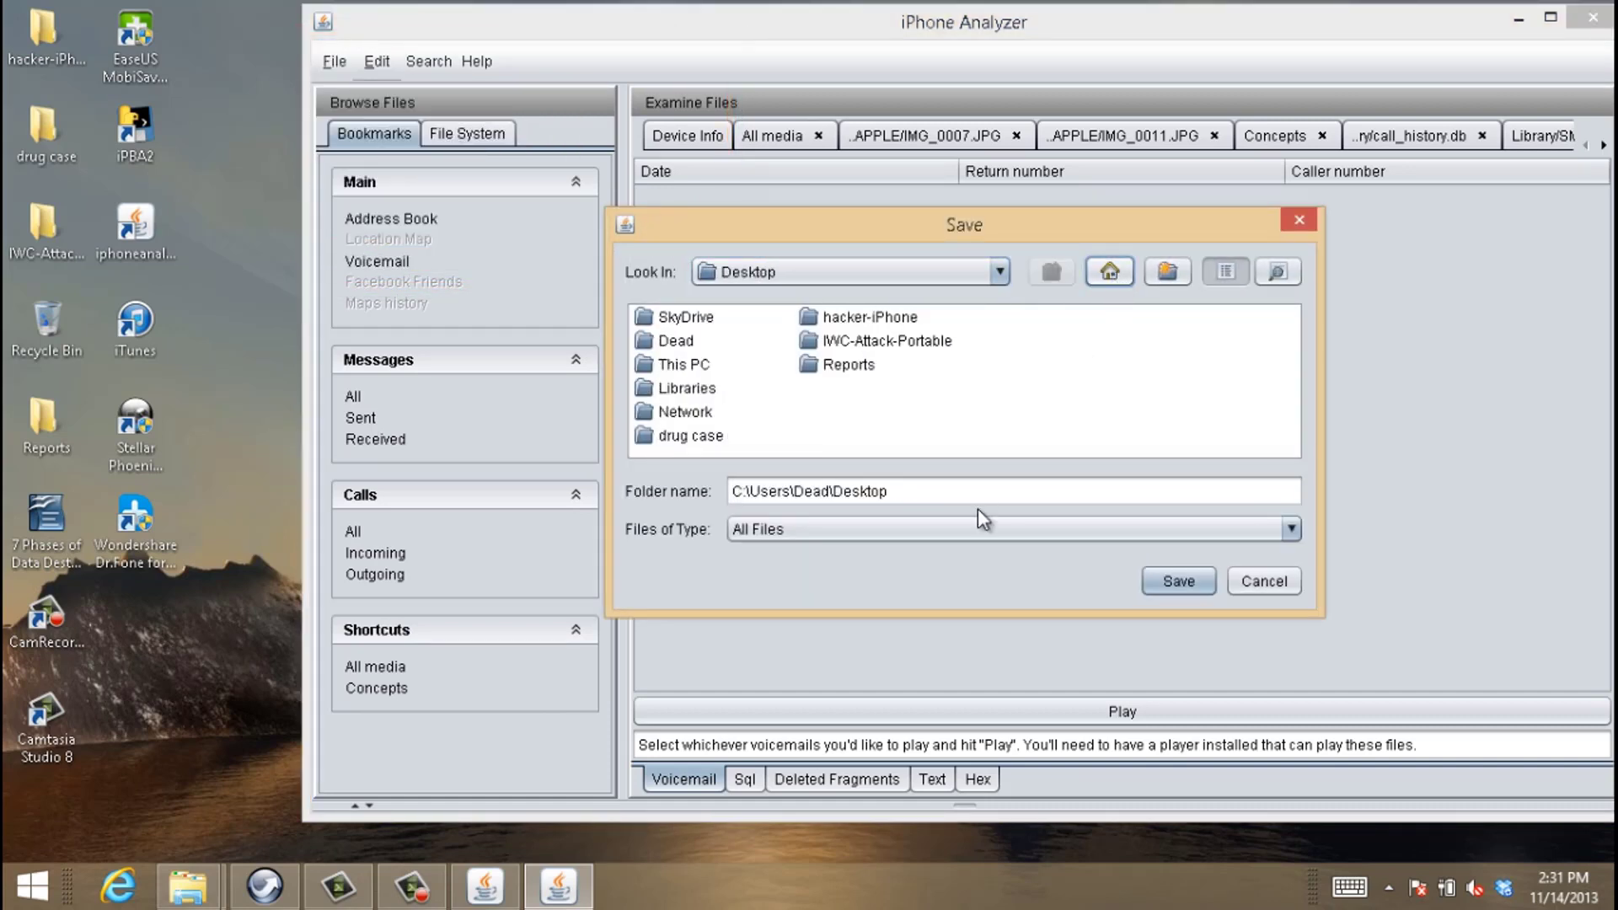
pyautogui.click(959, 488)
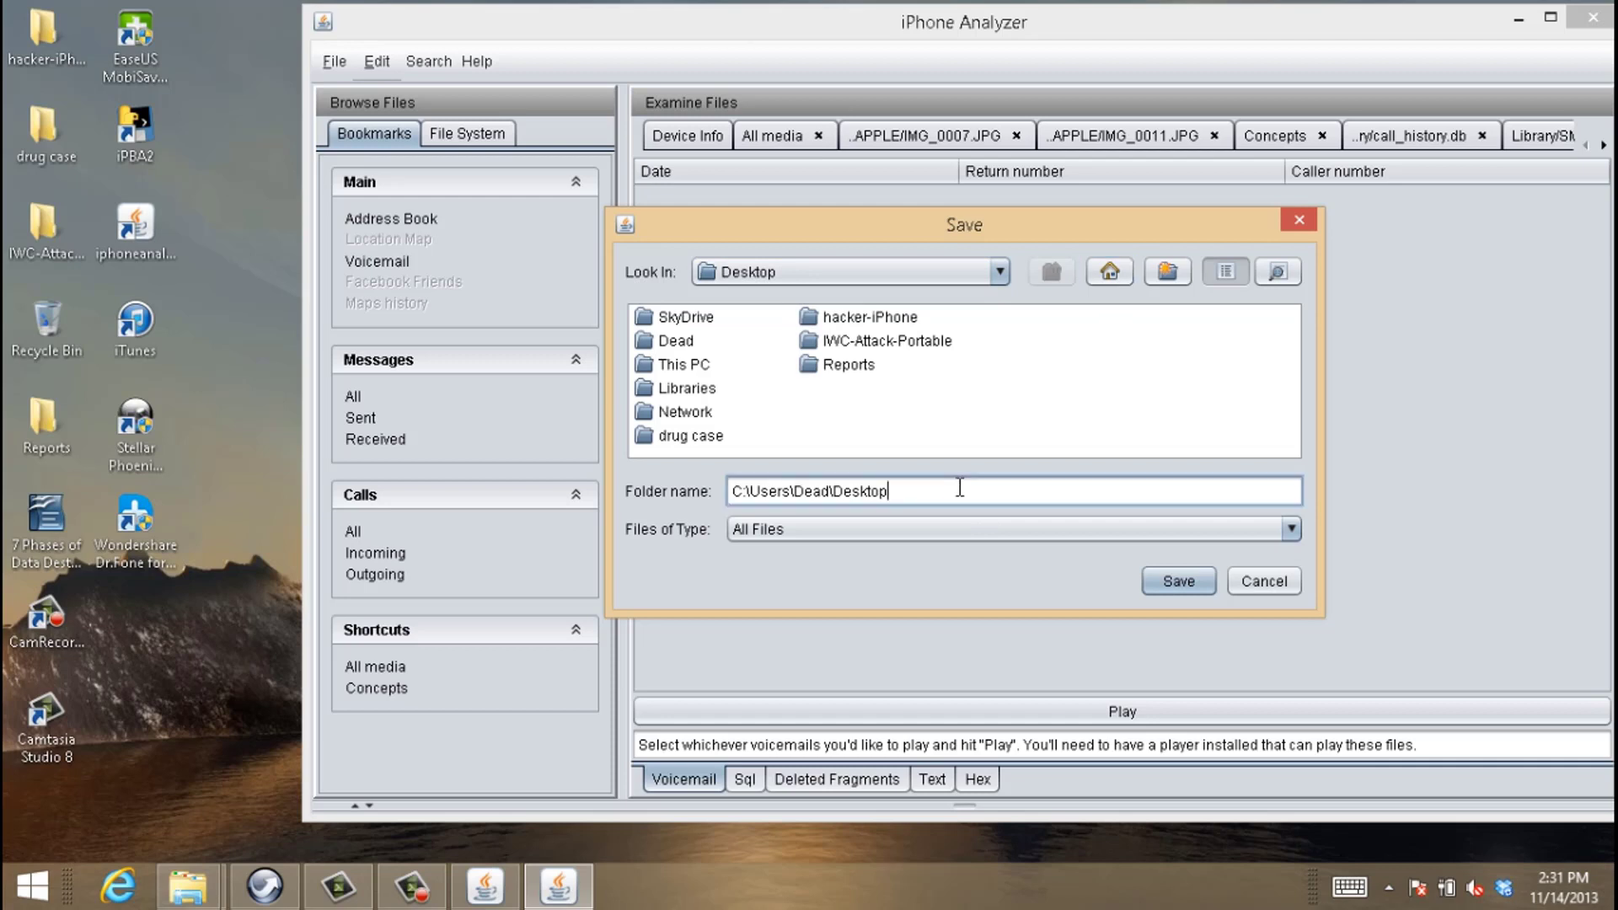
pyautogui.click(1167, 272)
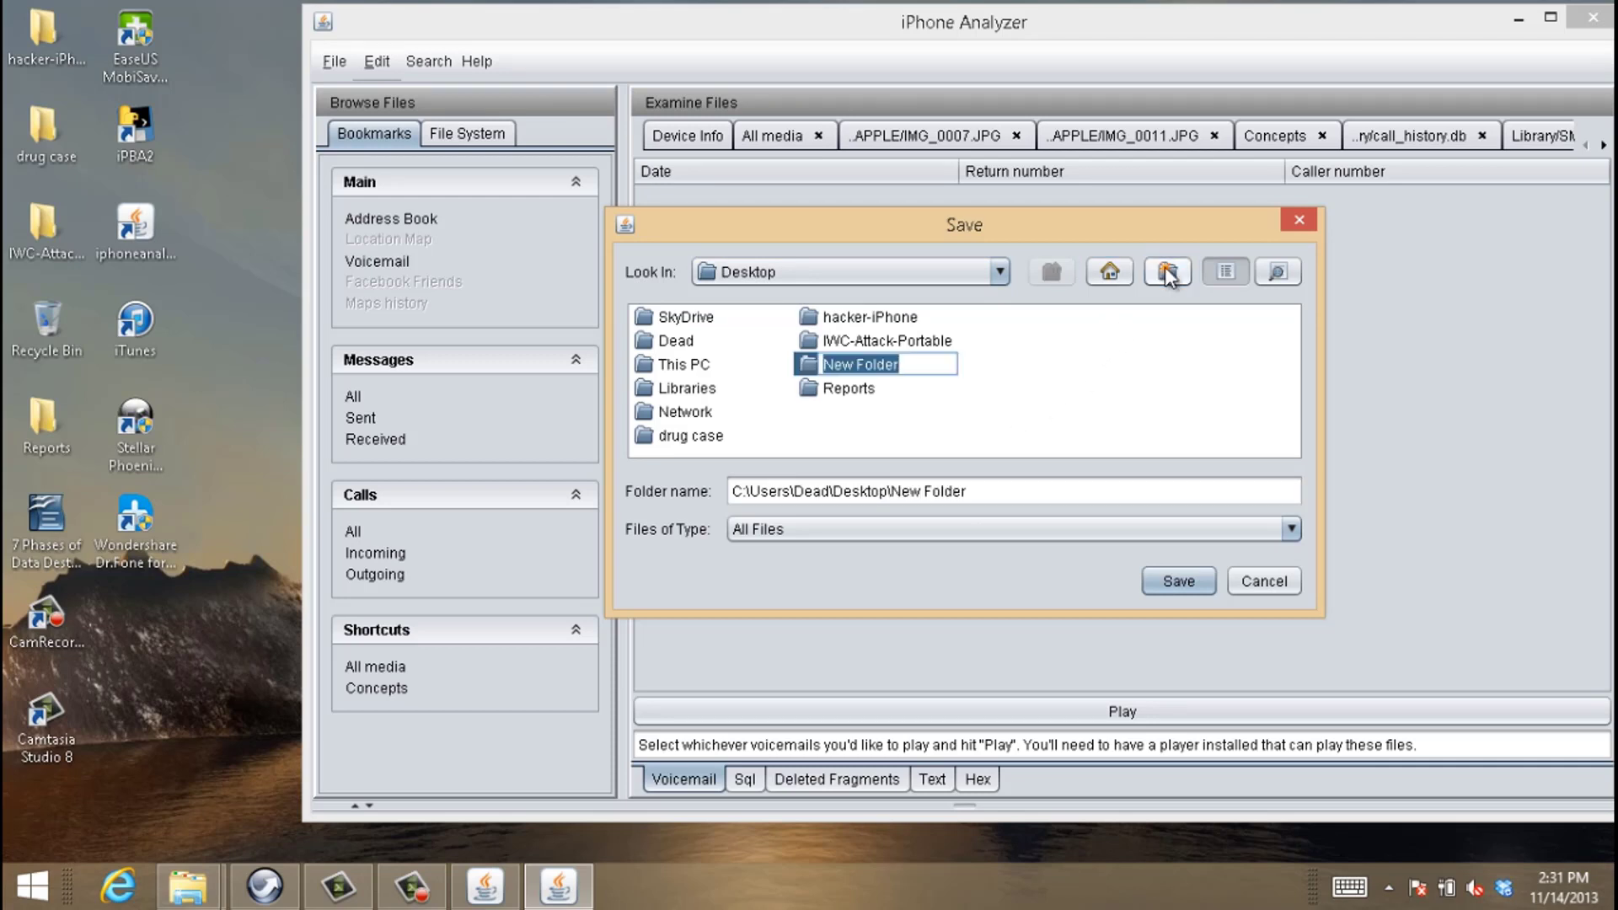
pyautogui.write('hacker')
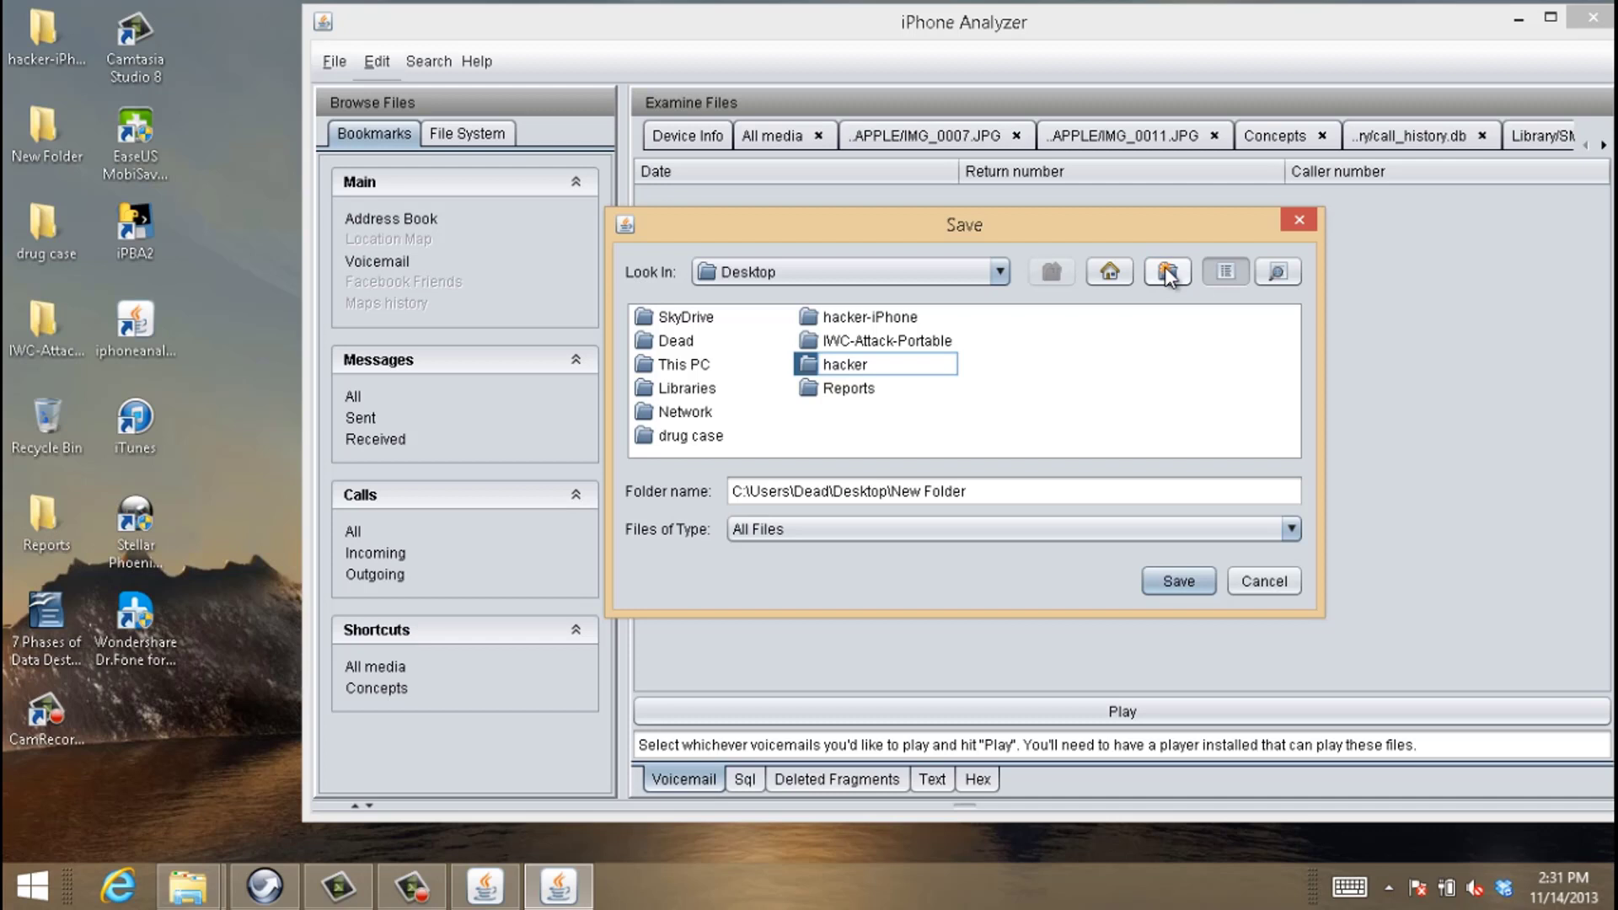
pyautogui.write('-case')
pyautogui.press('Return')
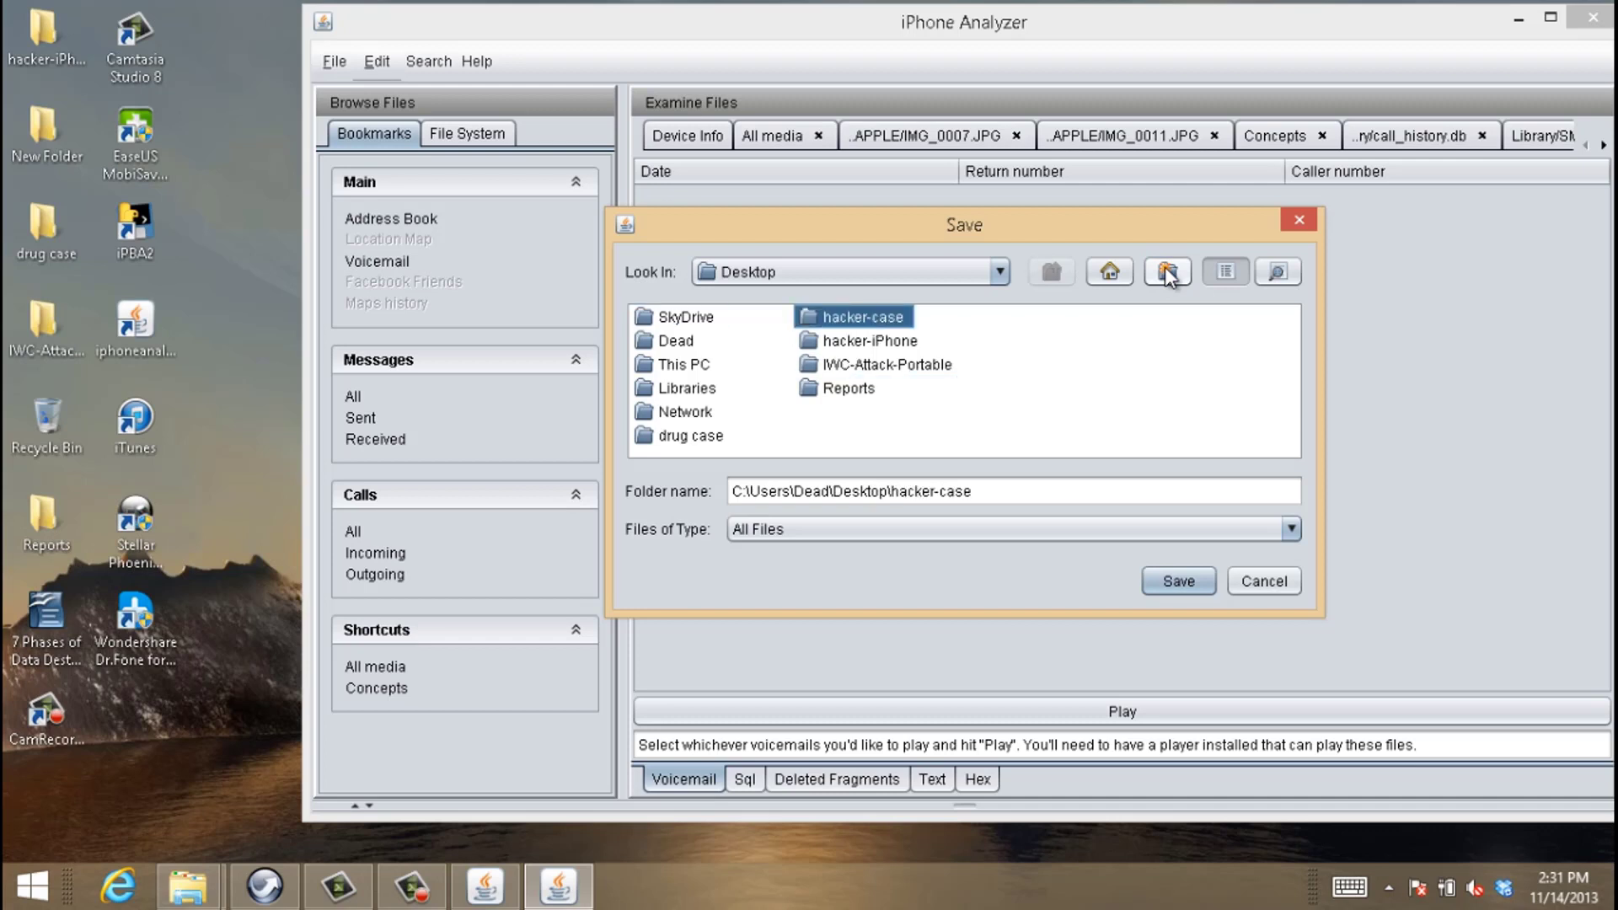
pyautogui.press('Return')
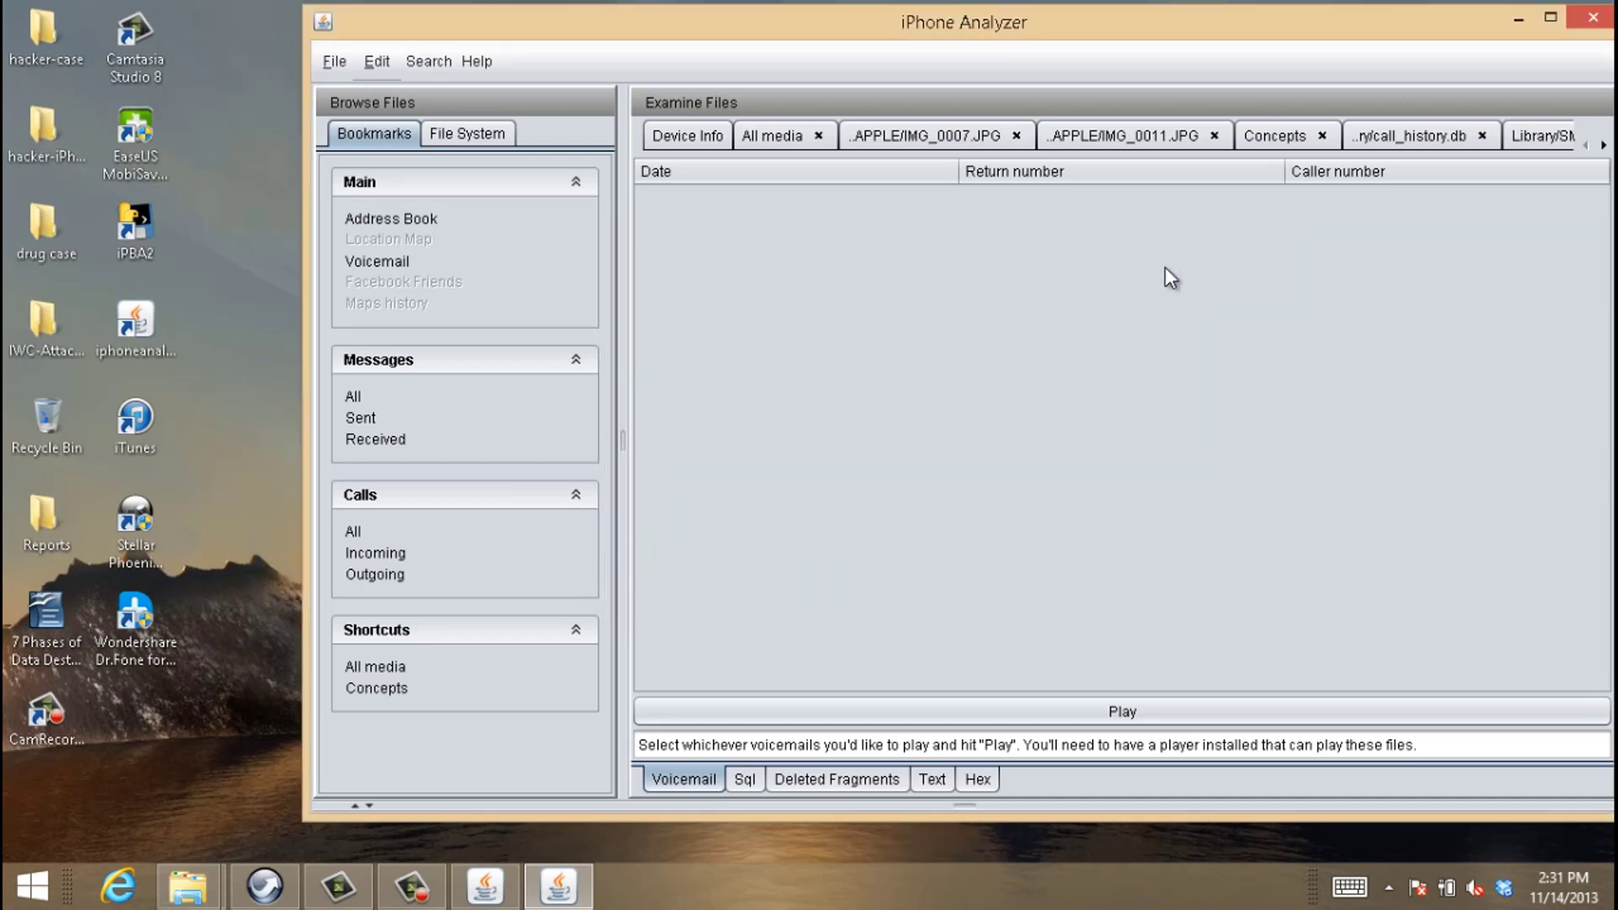
# In File Explorer, open the desktop hacker-case folder through Media > DCIM > 100APPLE, and move that window left
pyautogui.doubleClick(47, 43)
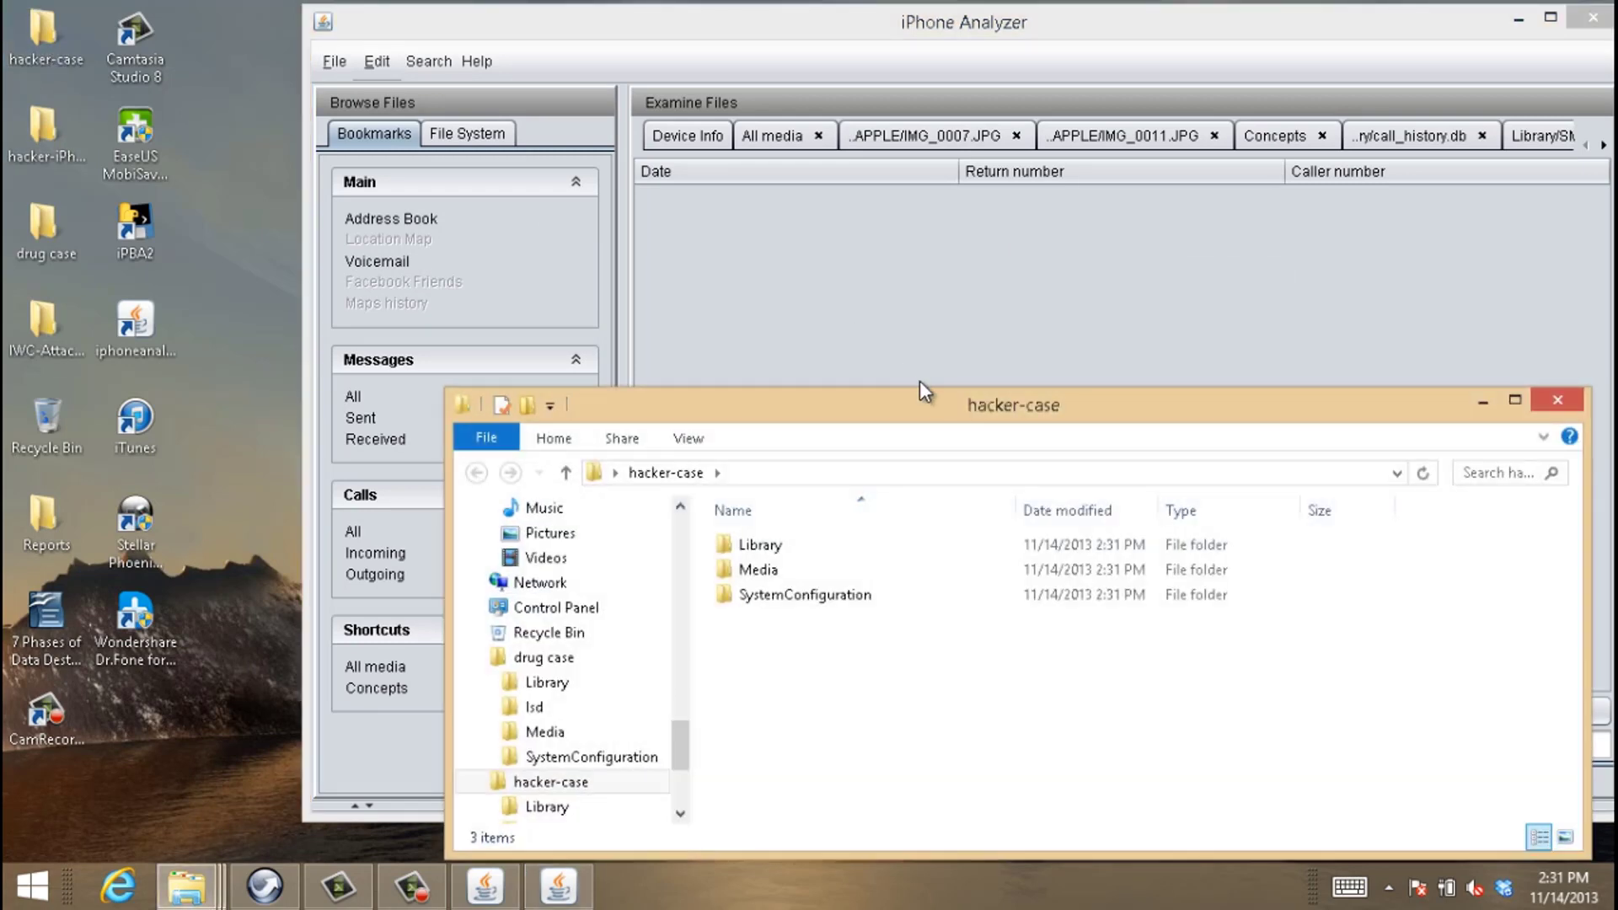
pyautogui.moveTo(887, 408); pyautogui.dragTo(881, 410)
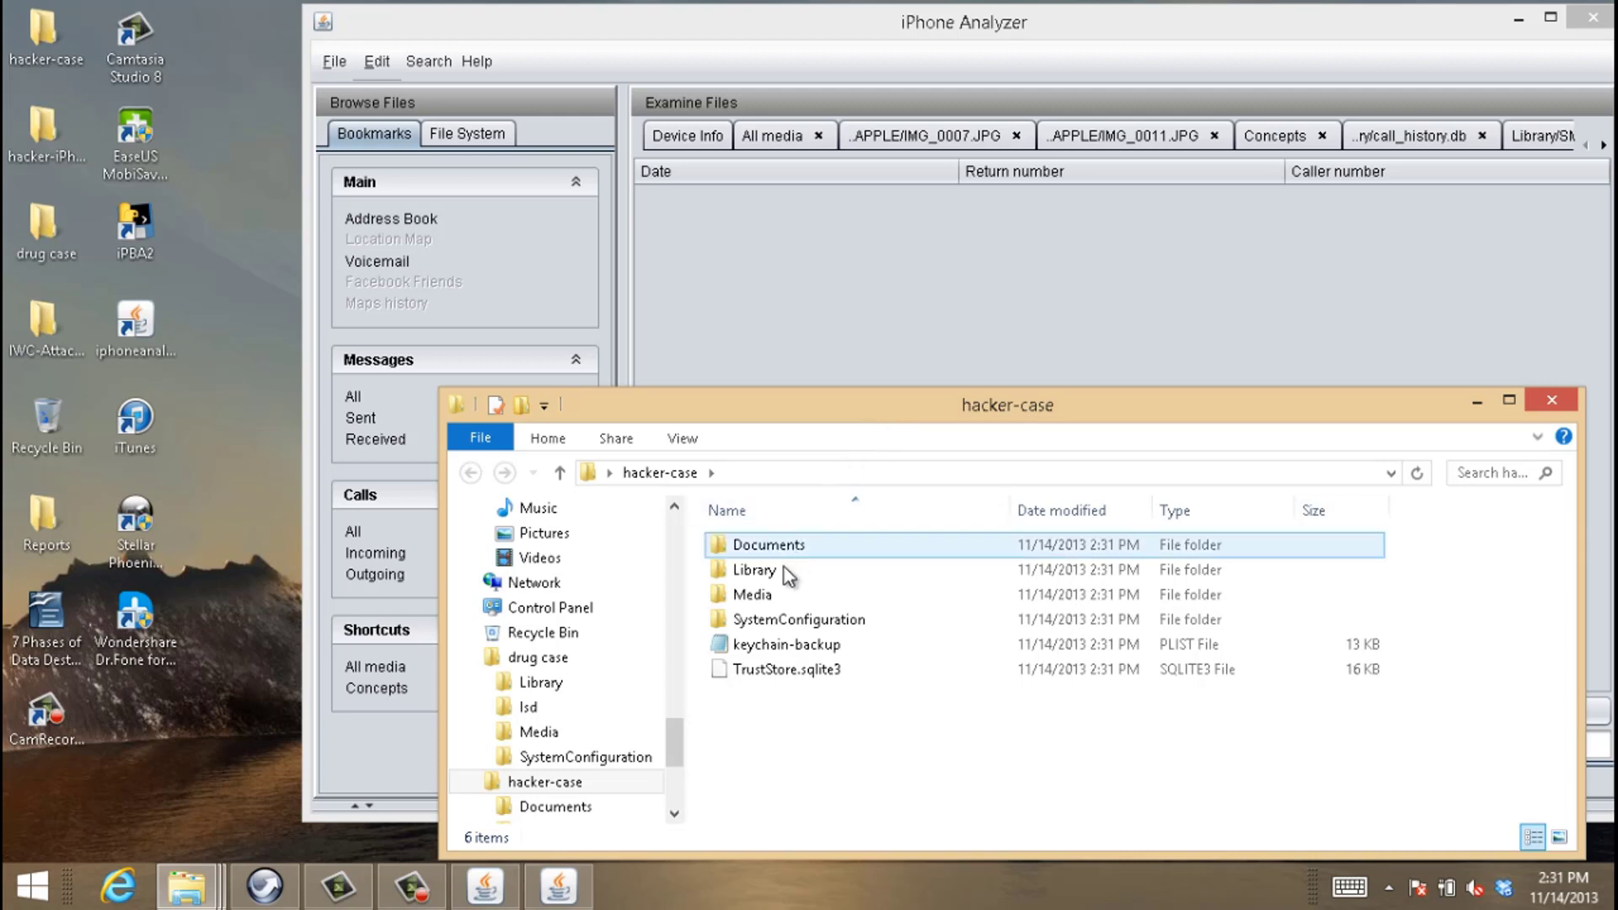
pyautogui.click(762, 595)
pyautogui.doubleClick(762, 595)
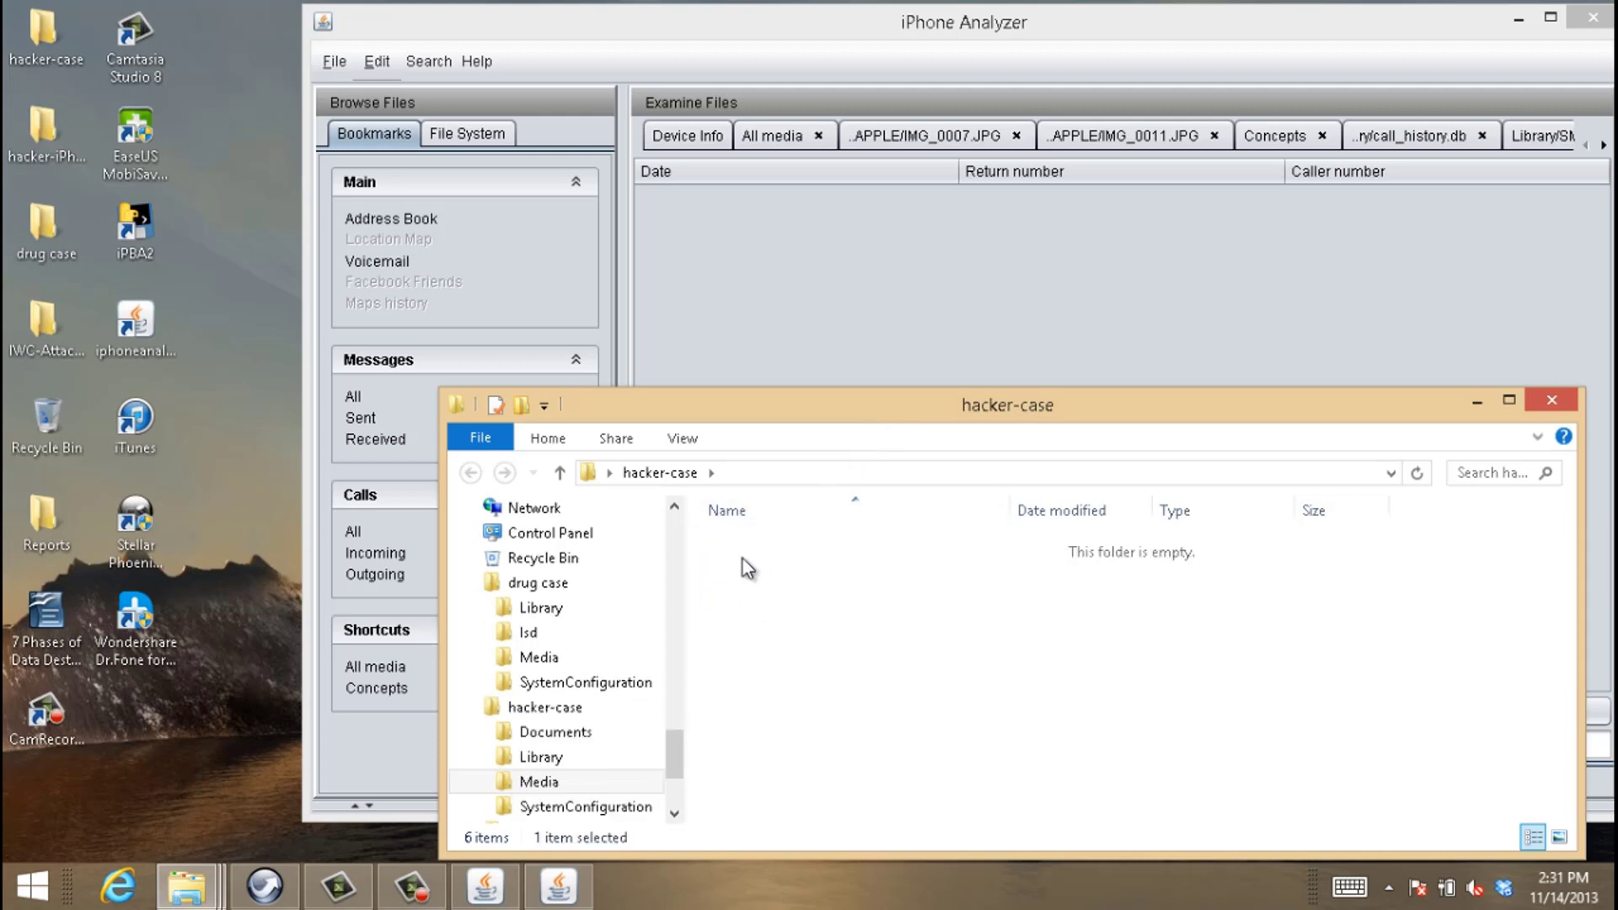
pyautogui.doubleClick(736, 546)
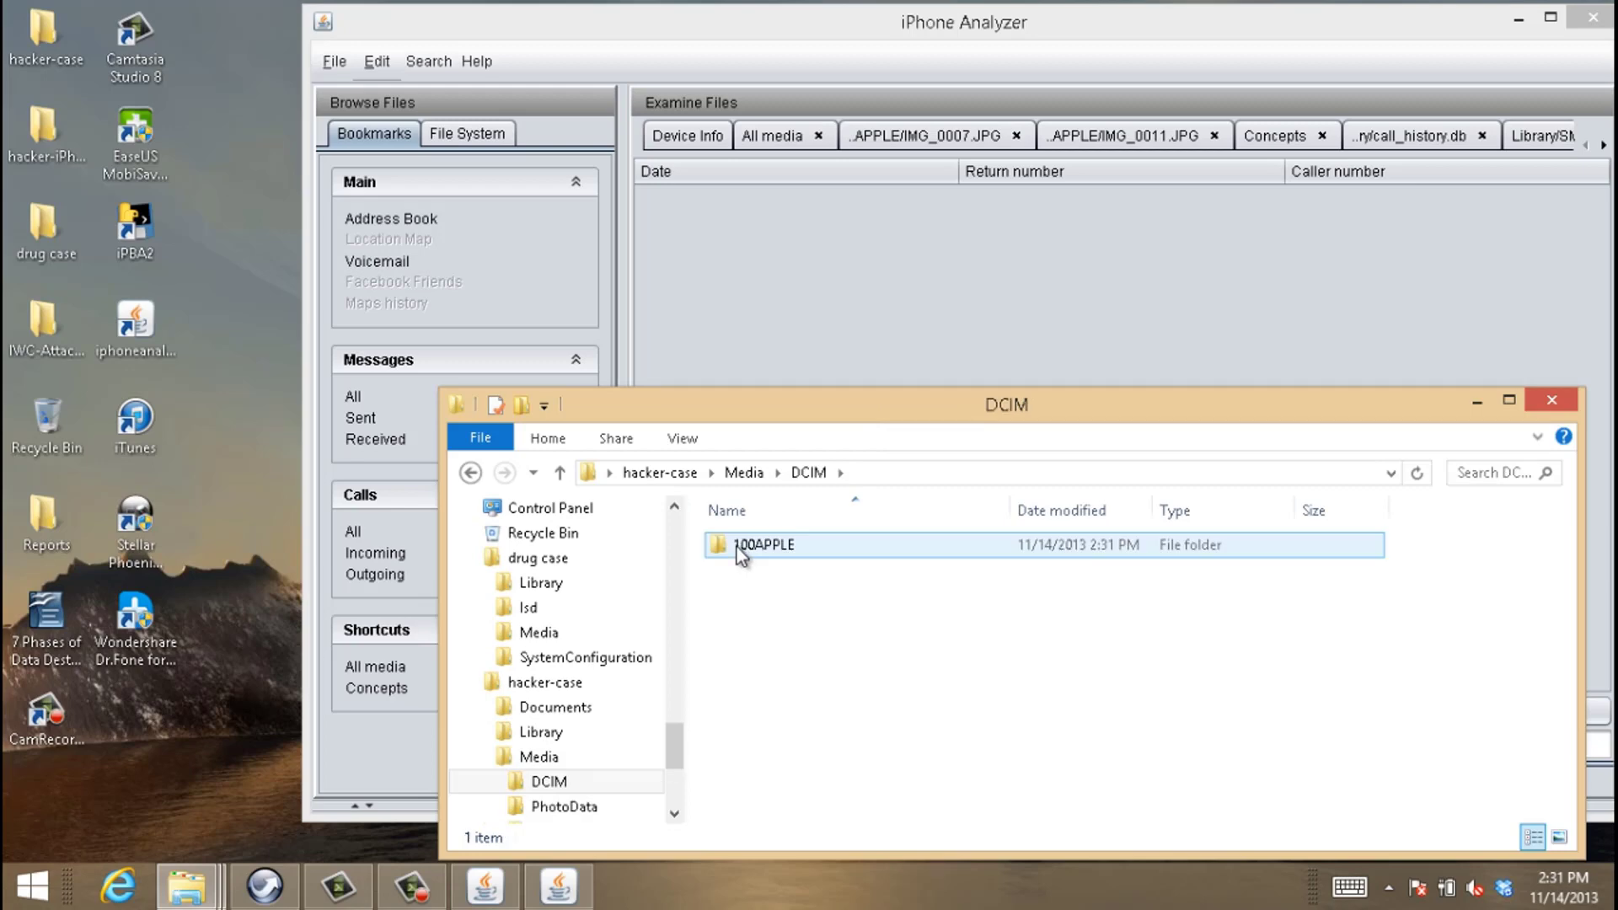
pyautogui.doubleClick(737, 548)
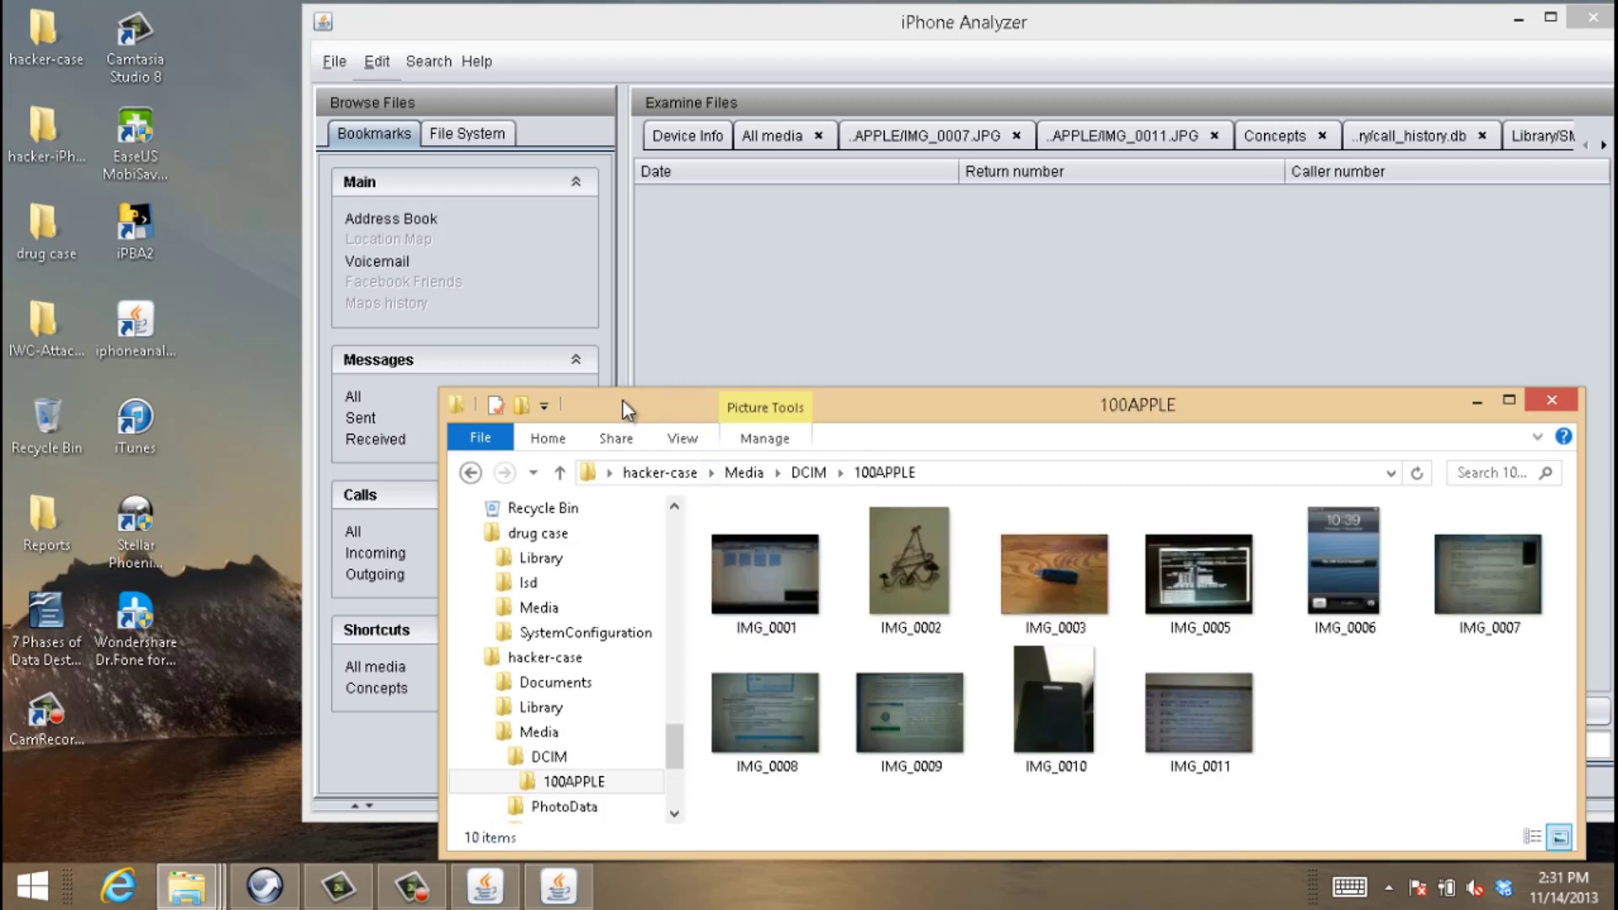
pyautogui.moveTo(622, 410); pyautogui.dragTo(194, 408)
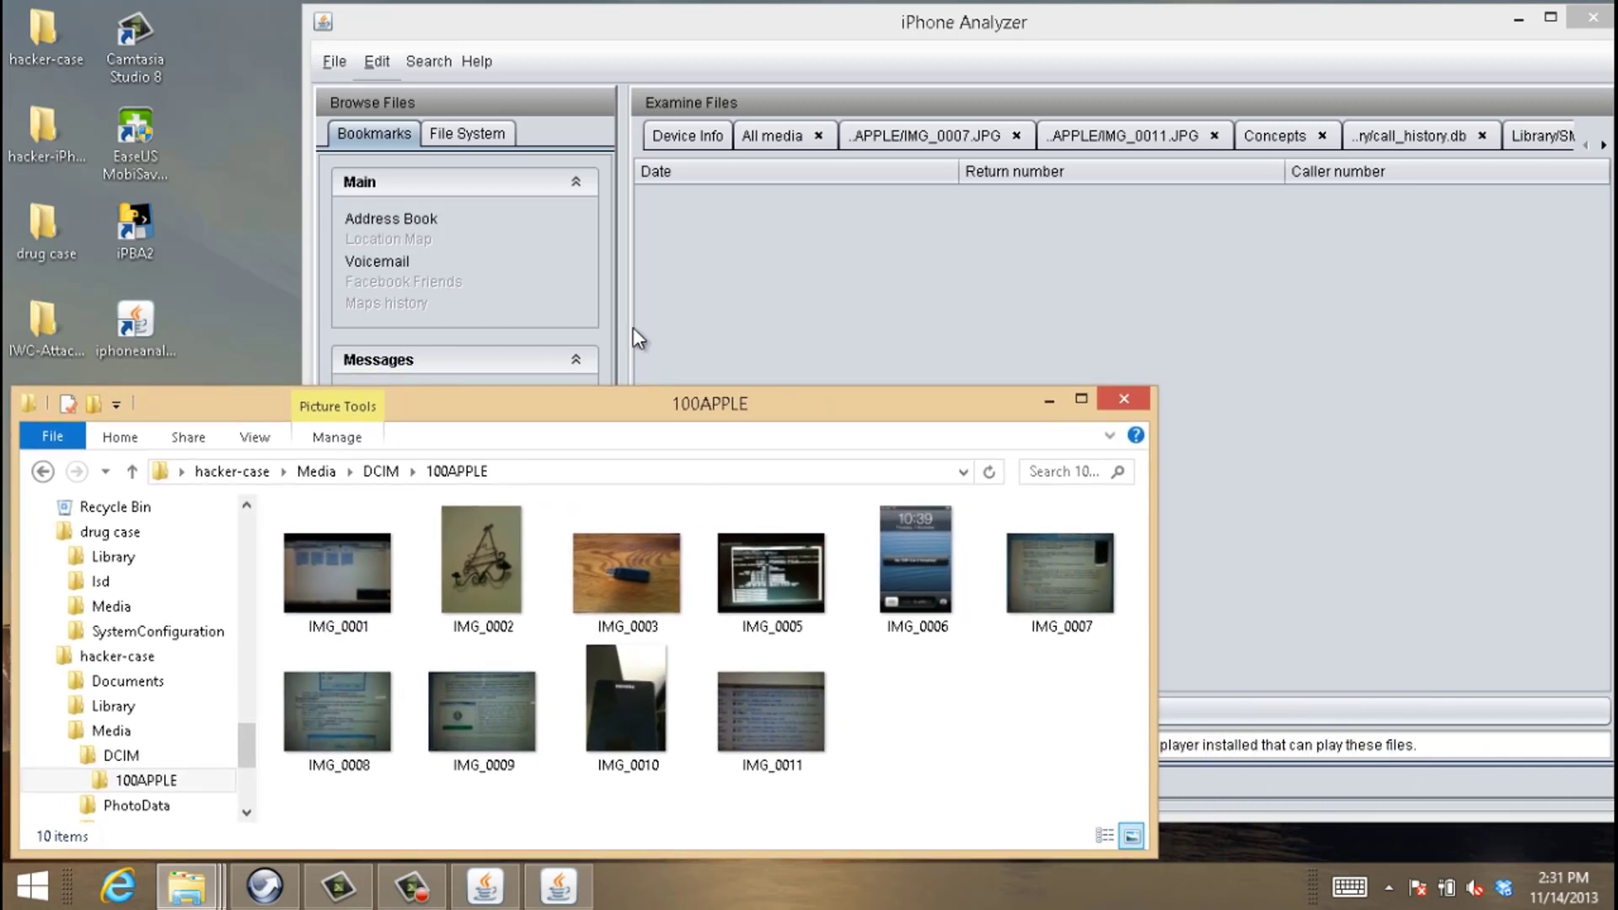
# Show All media in iPhone Analyzer and resize its window to the screen's top-left area
pyautogui.click(831, 307)
pyautogui.click(376, 666)
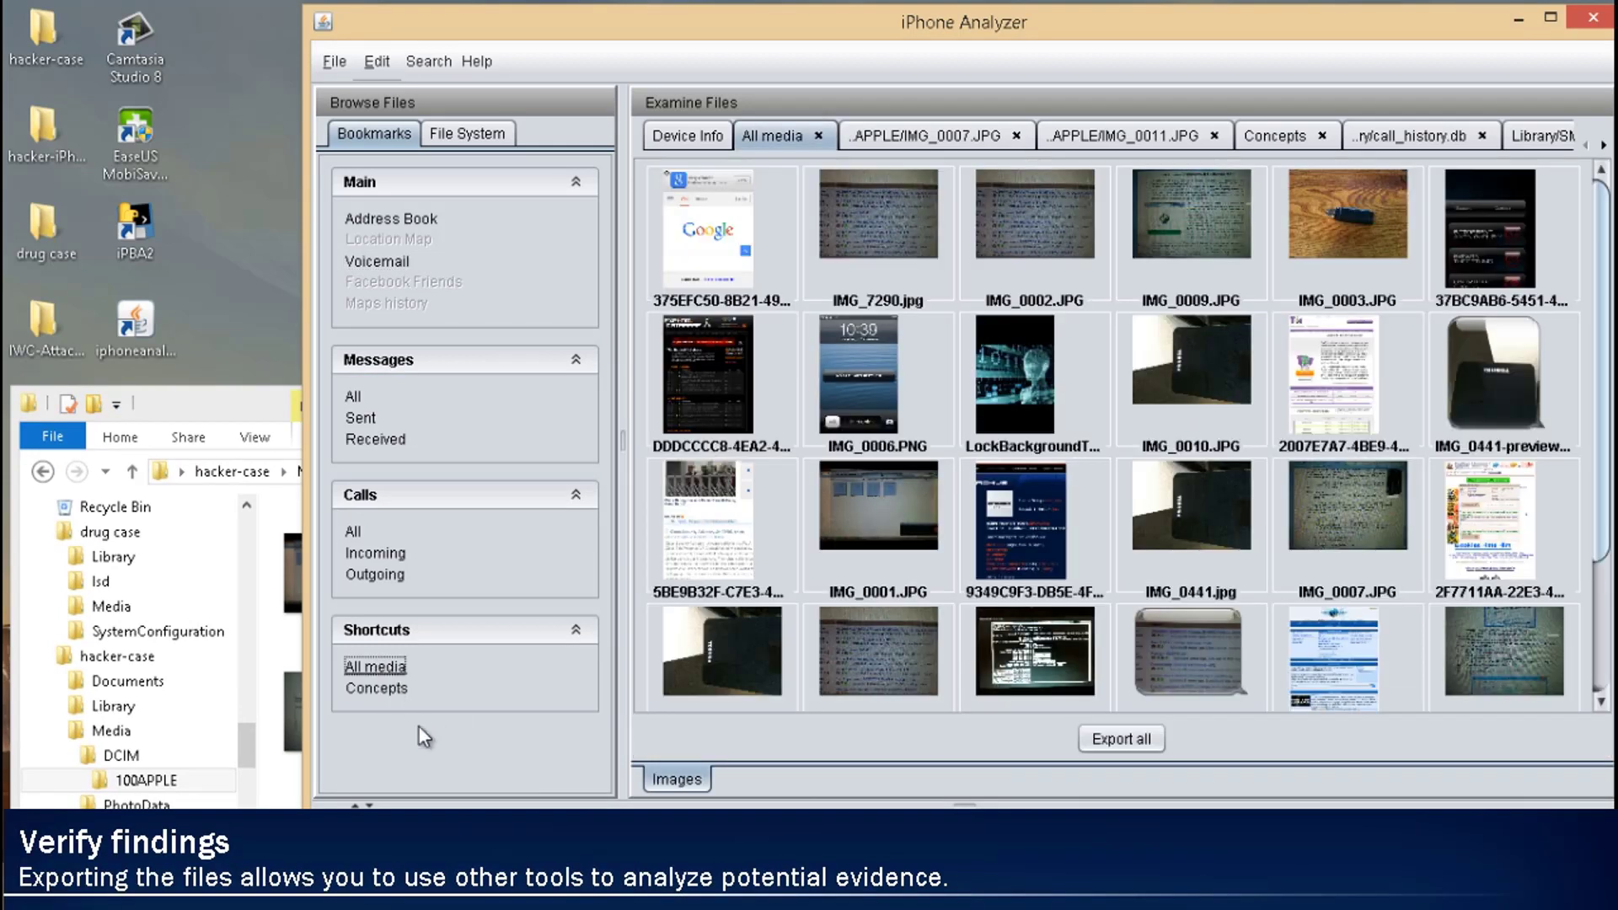
pyautogui.moveTo(449, 807); pyautogui.dragTo(476, 381)
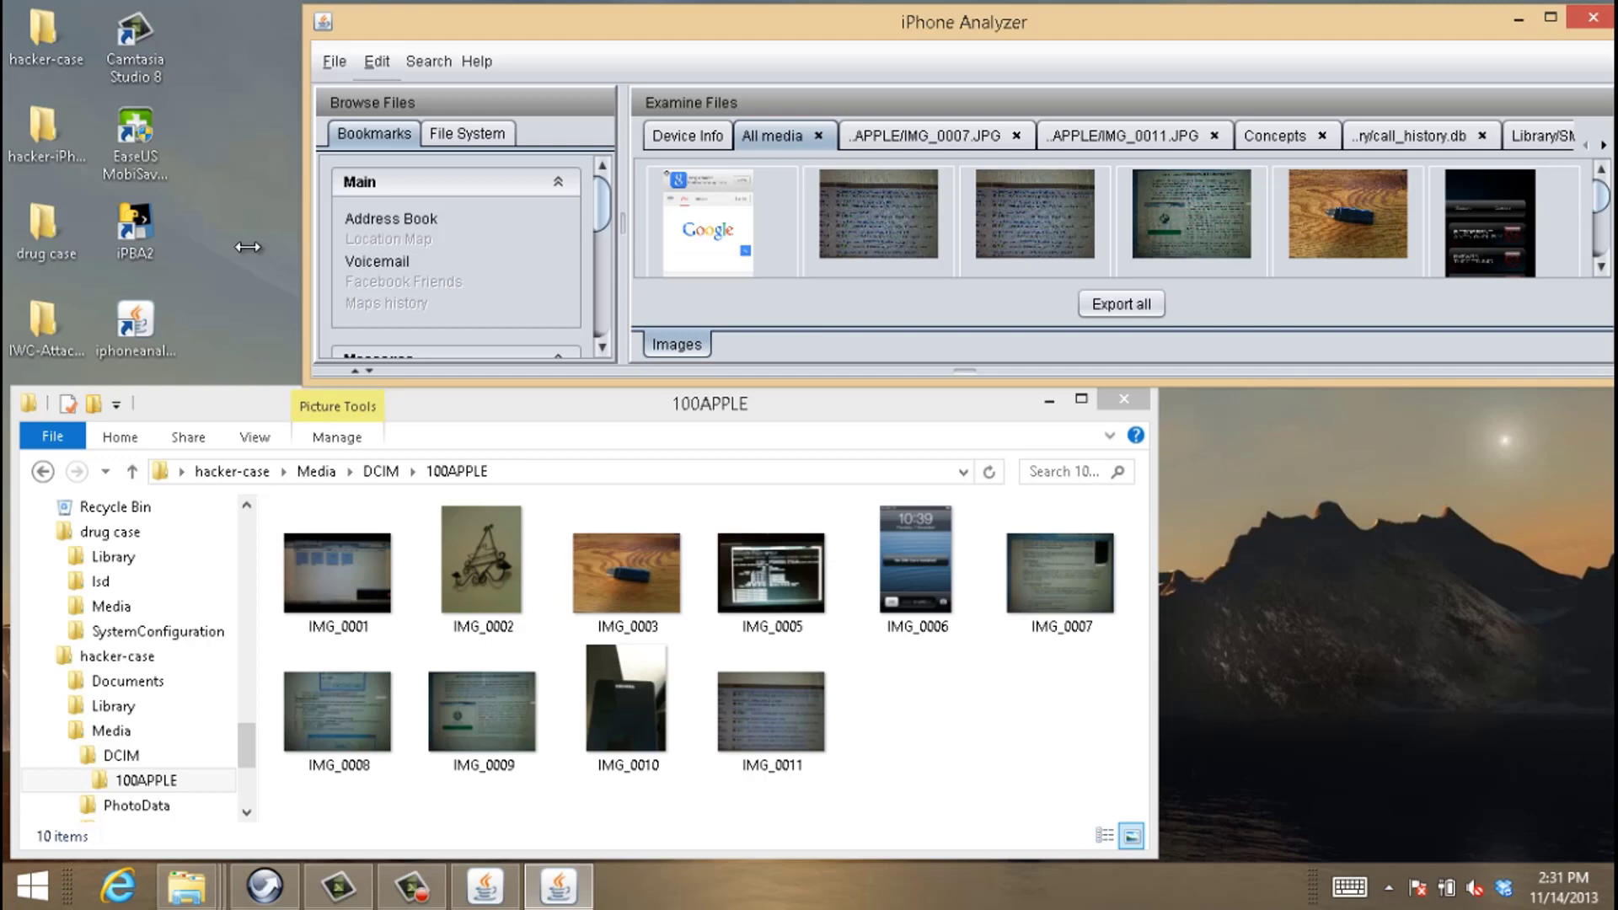
pyautogui.moveTo(247, 247); pyautogui.dragTo(10, 228)
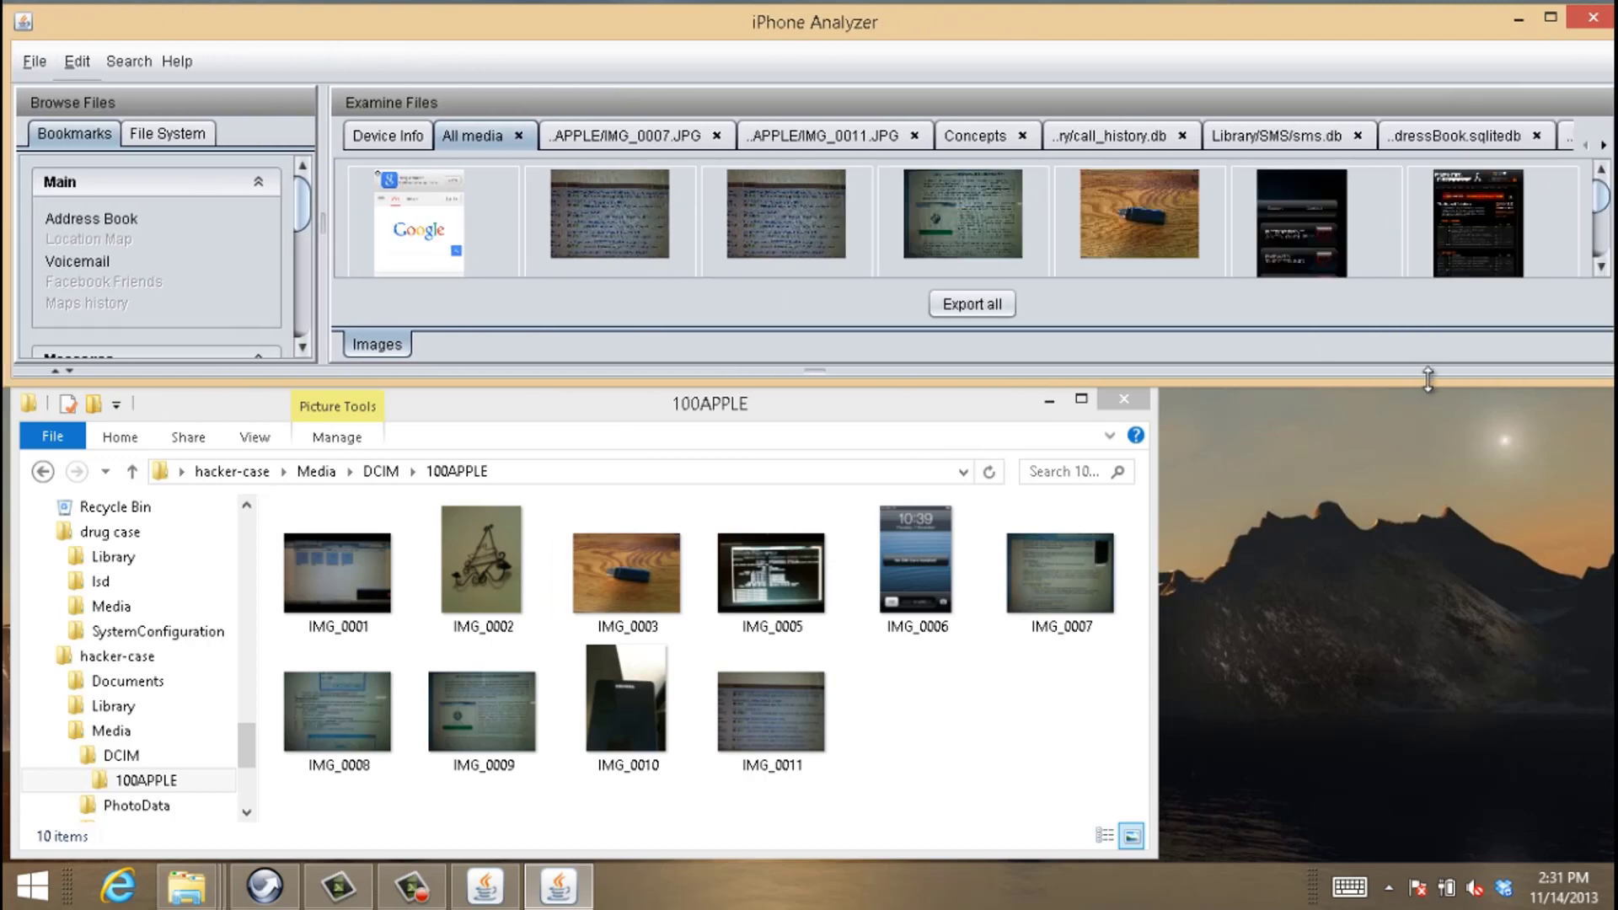
# Enlarge the analyzer's All media thumbnail grid, then show the backup's File System tree
pyautogui.moveTo(1427, 379); pyautogui.dragTo(1452, 487)
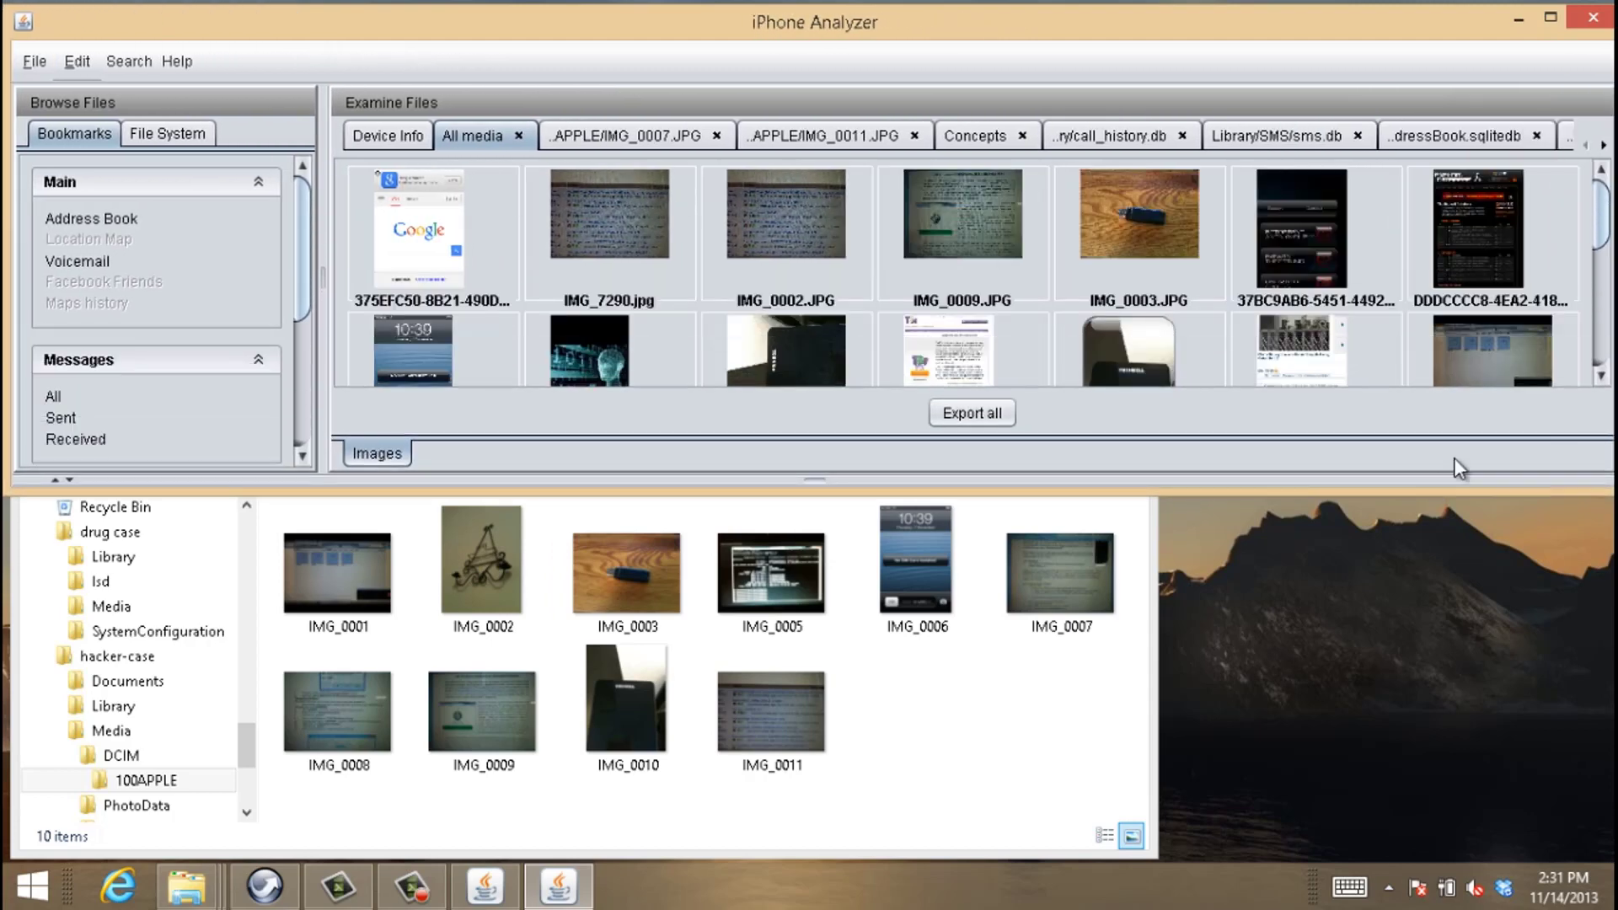
pyautogui.moveTo(1610, 211); pyautogui.dragTo(1609, 322)
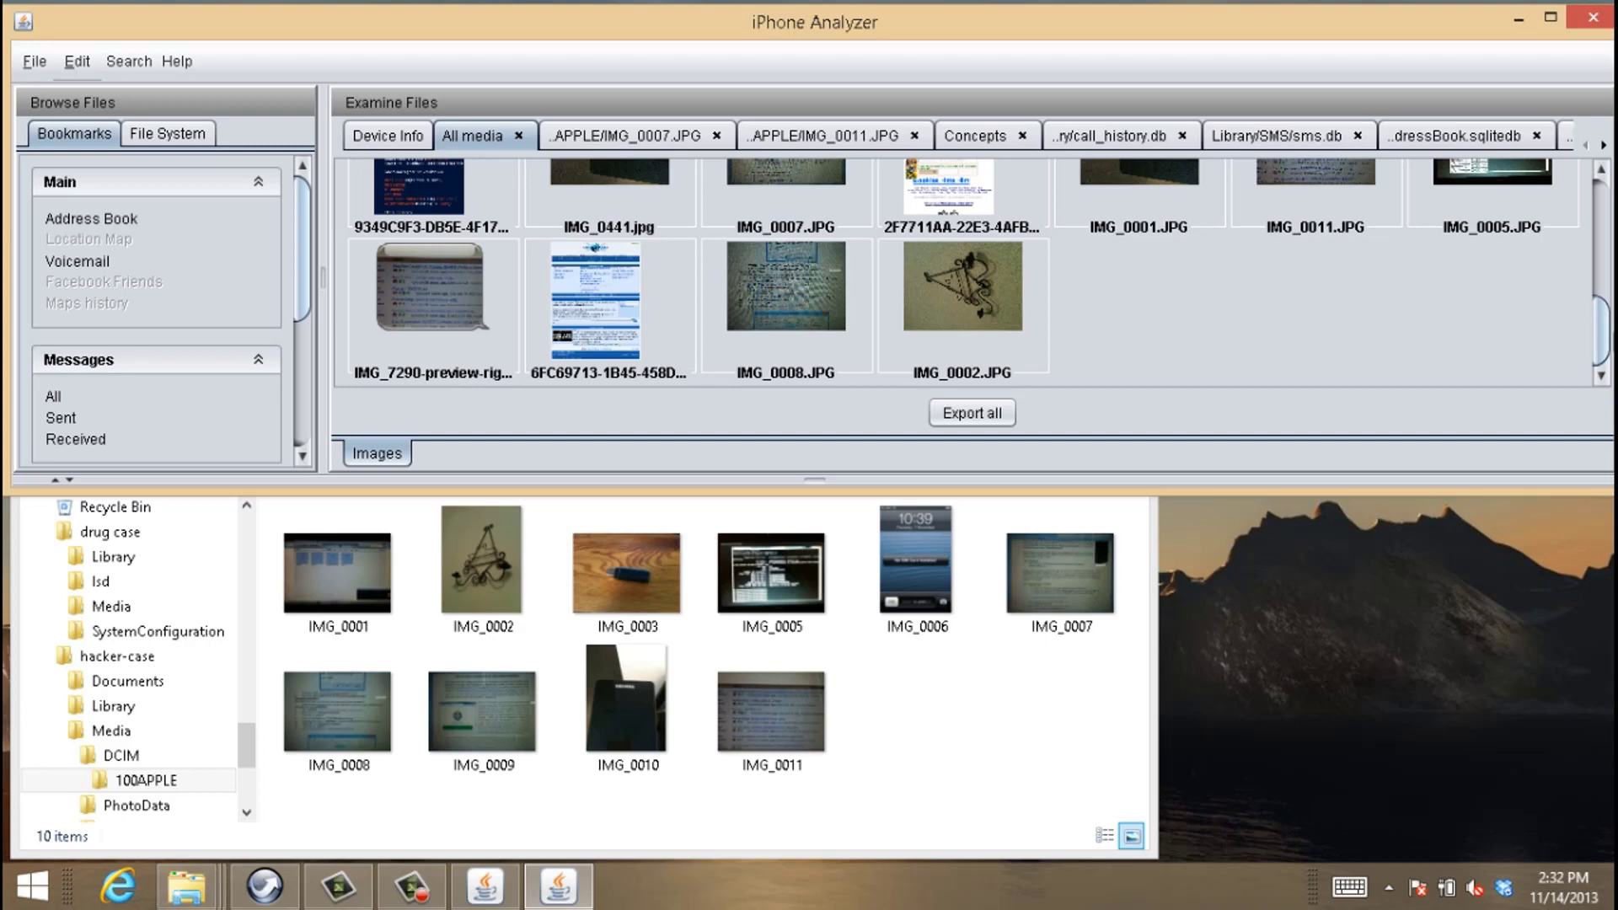
pyautogui.click(1594, 27)
pyautogui.click(207, 136)
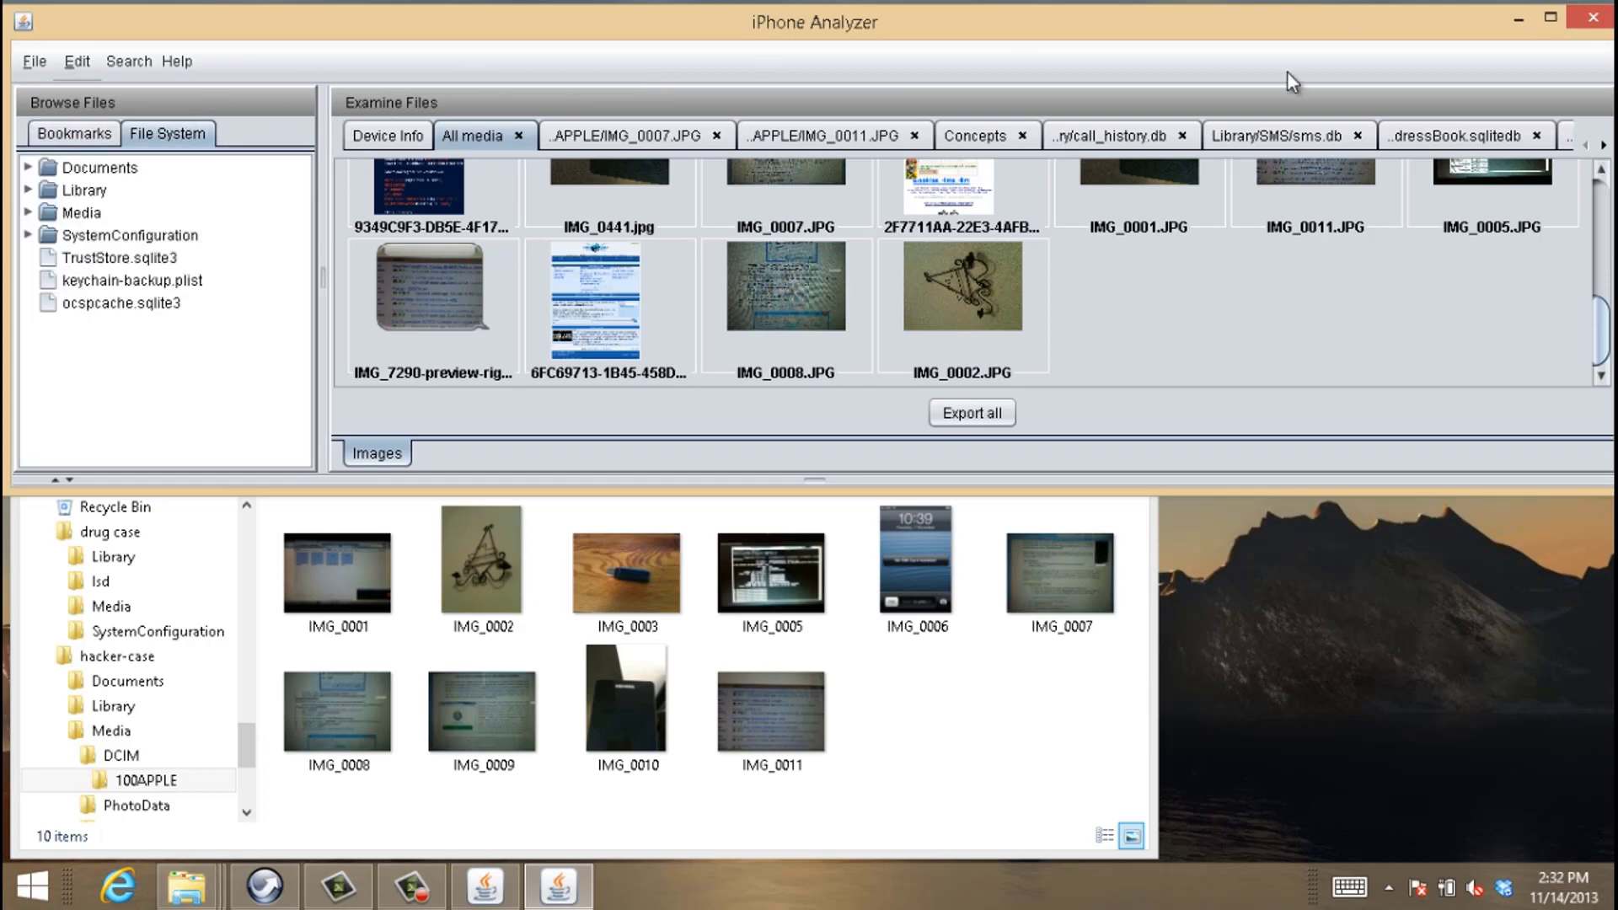
# Maximize iPhone Analyzer and expand Media > DCIM > 100APPLE to list the camera-roll photos
pyautogui.doubleClick(1273, 27)
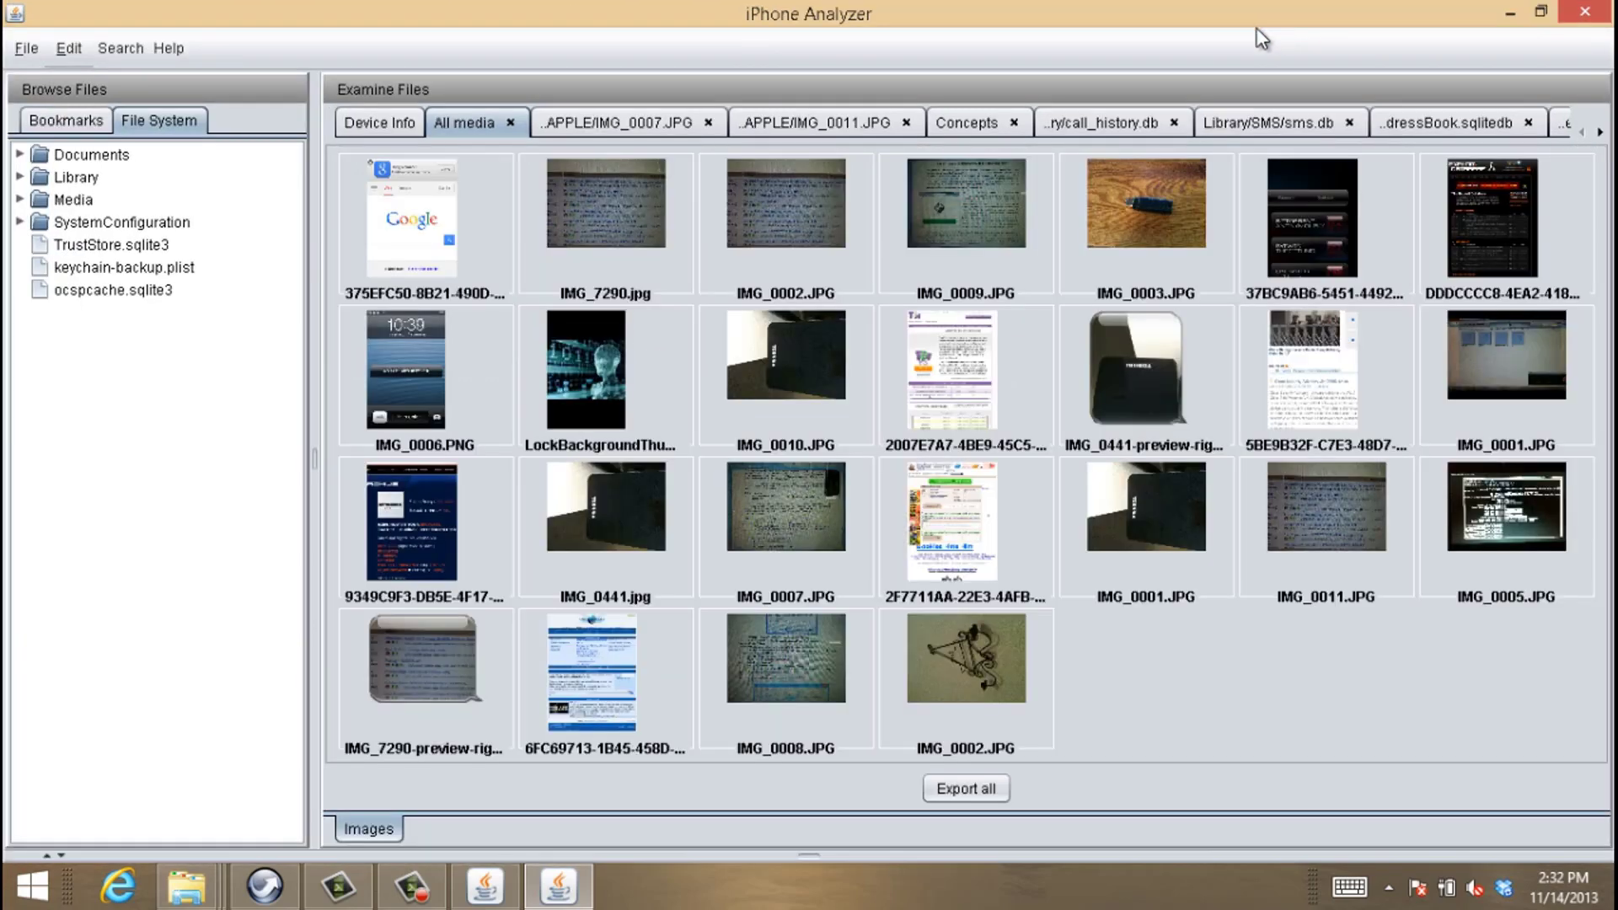
pyautogui.doubleClick(73, 200)
pyautogui.doubleClick(84, 219)
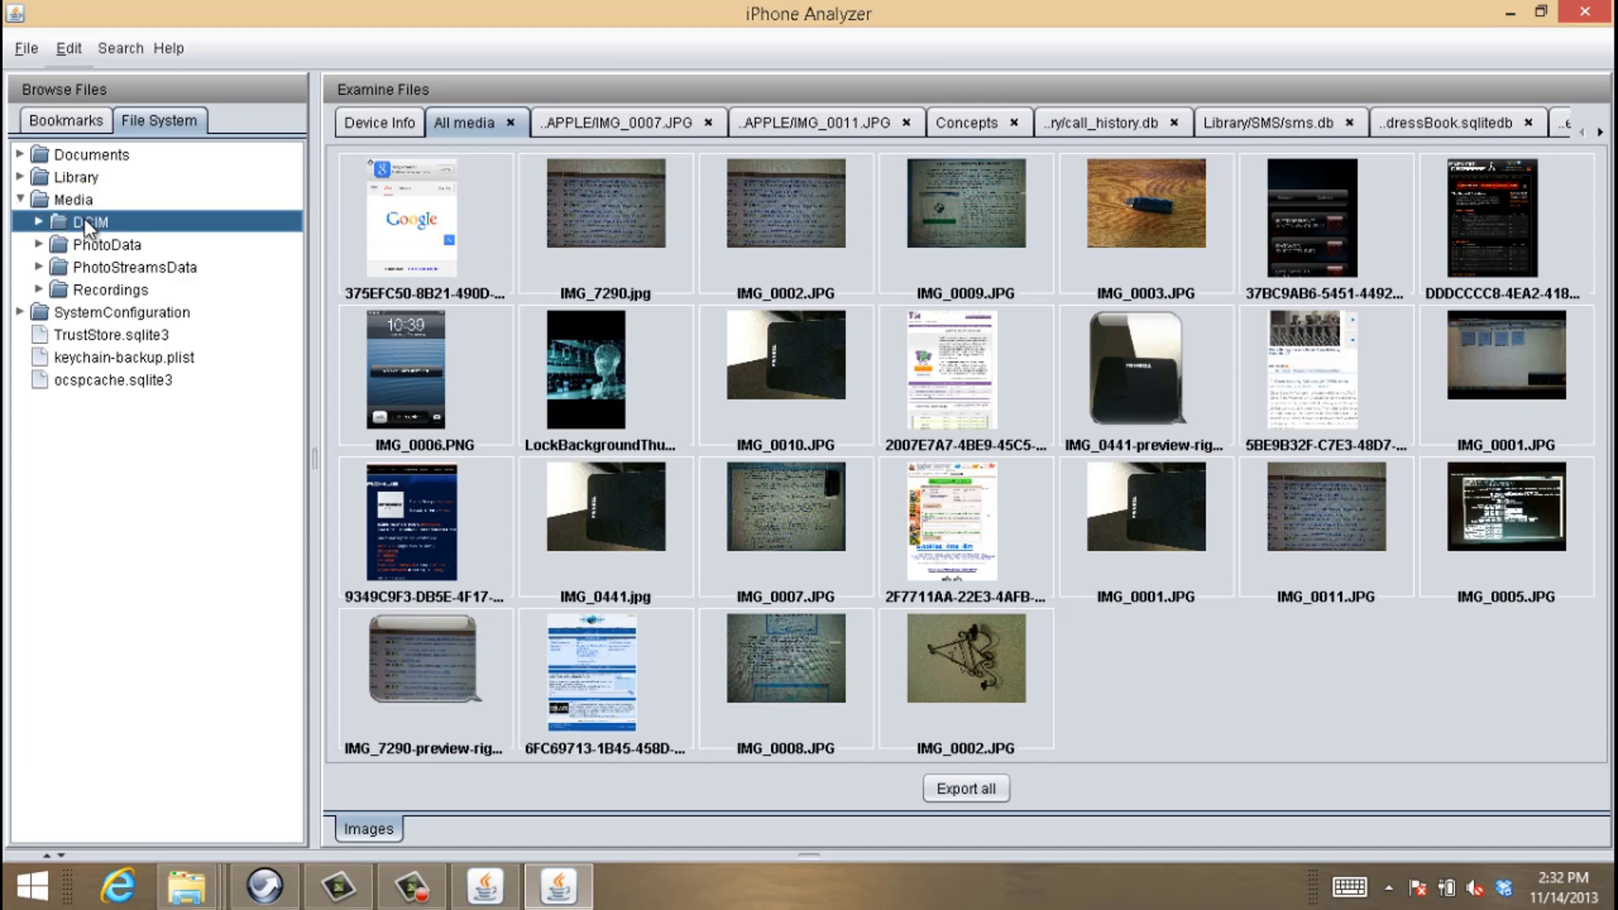
pyautogui.doubleClick(118, 245)
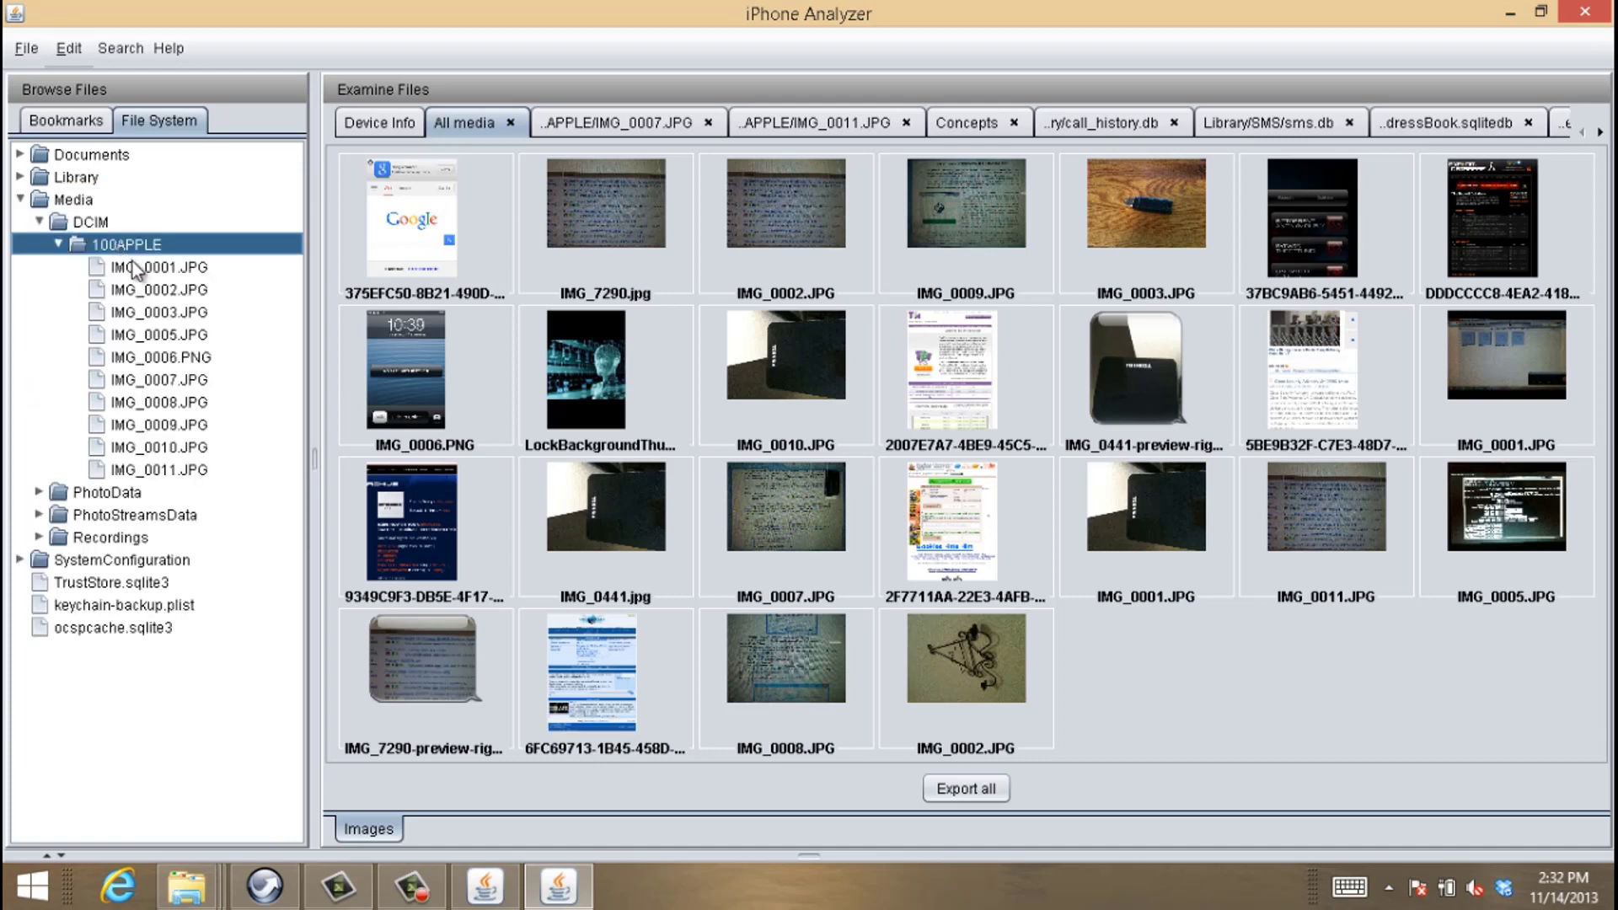
# View each photo from IMG_0001 to IMG_0011 with its EXIF data, then close iPhone Analyzer
pyautogui.click(134, 267)
pyautogui.click(140, 290)
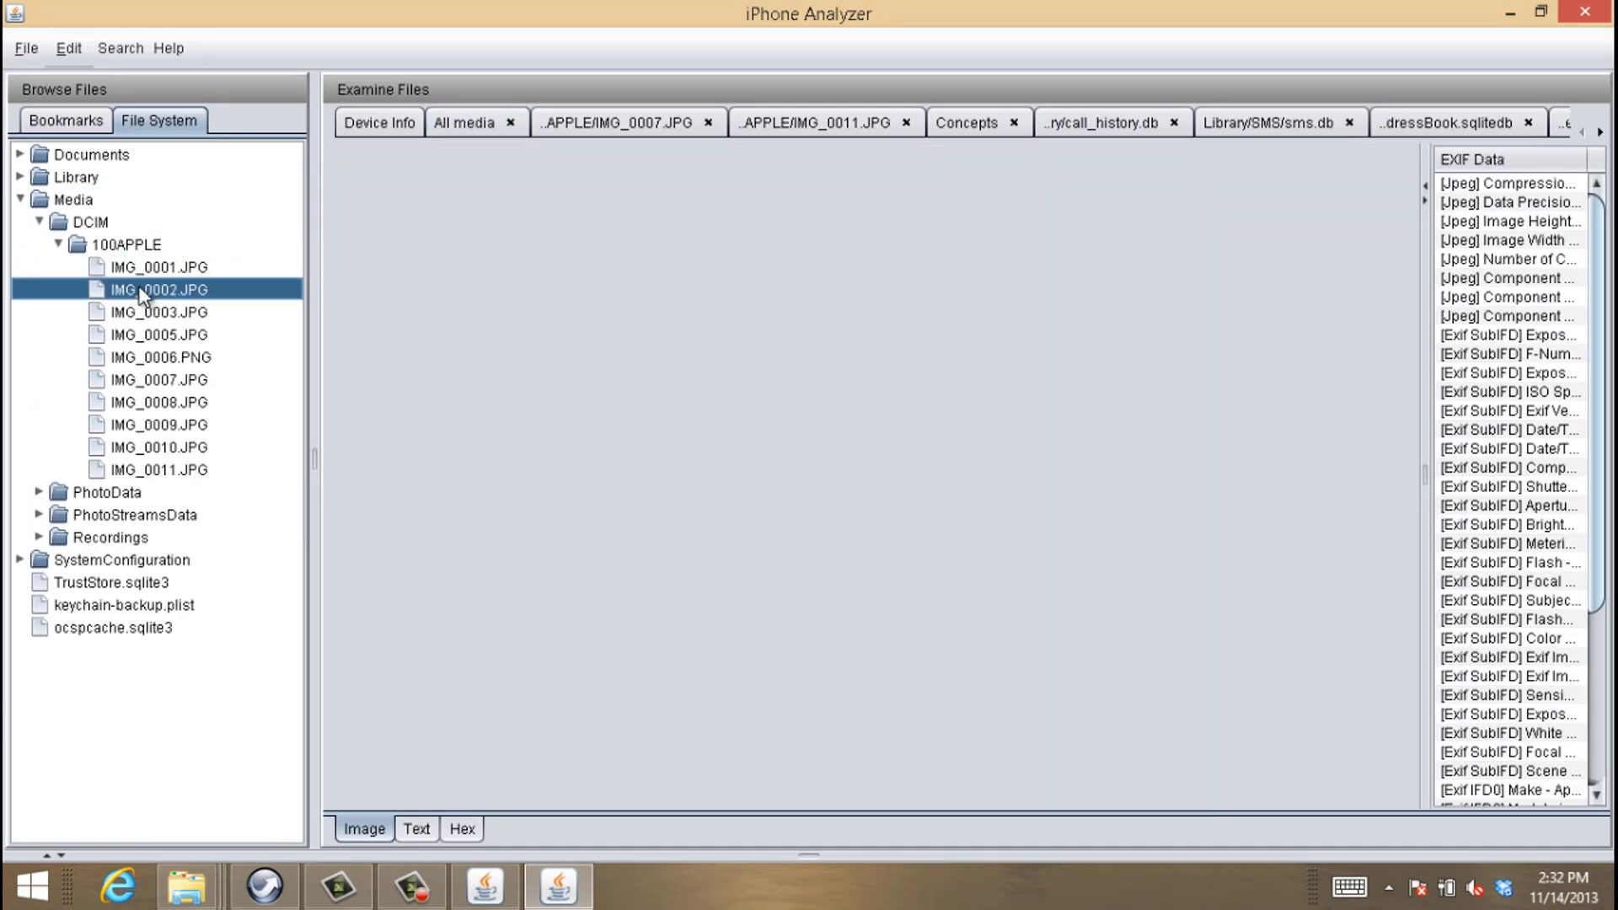
pyautogui.click(141, 313)
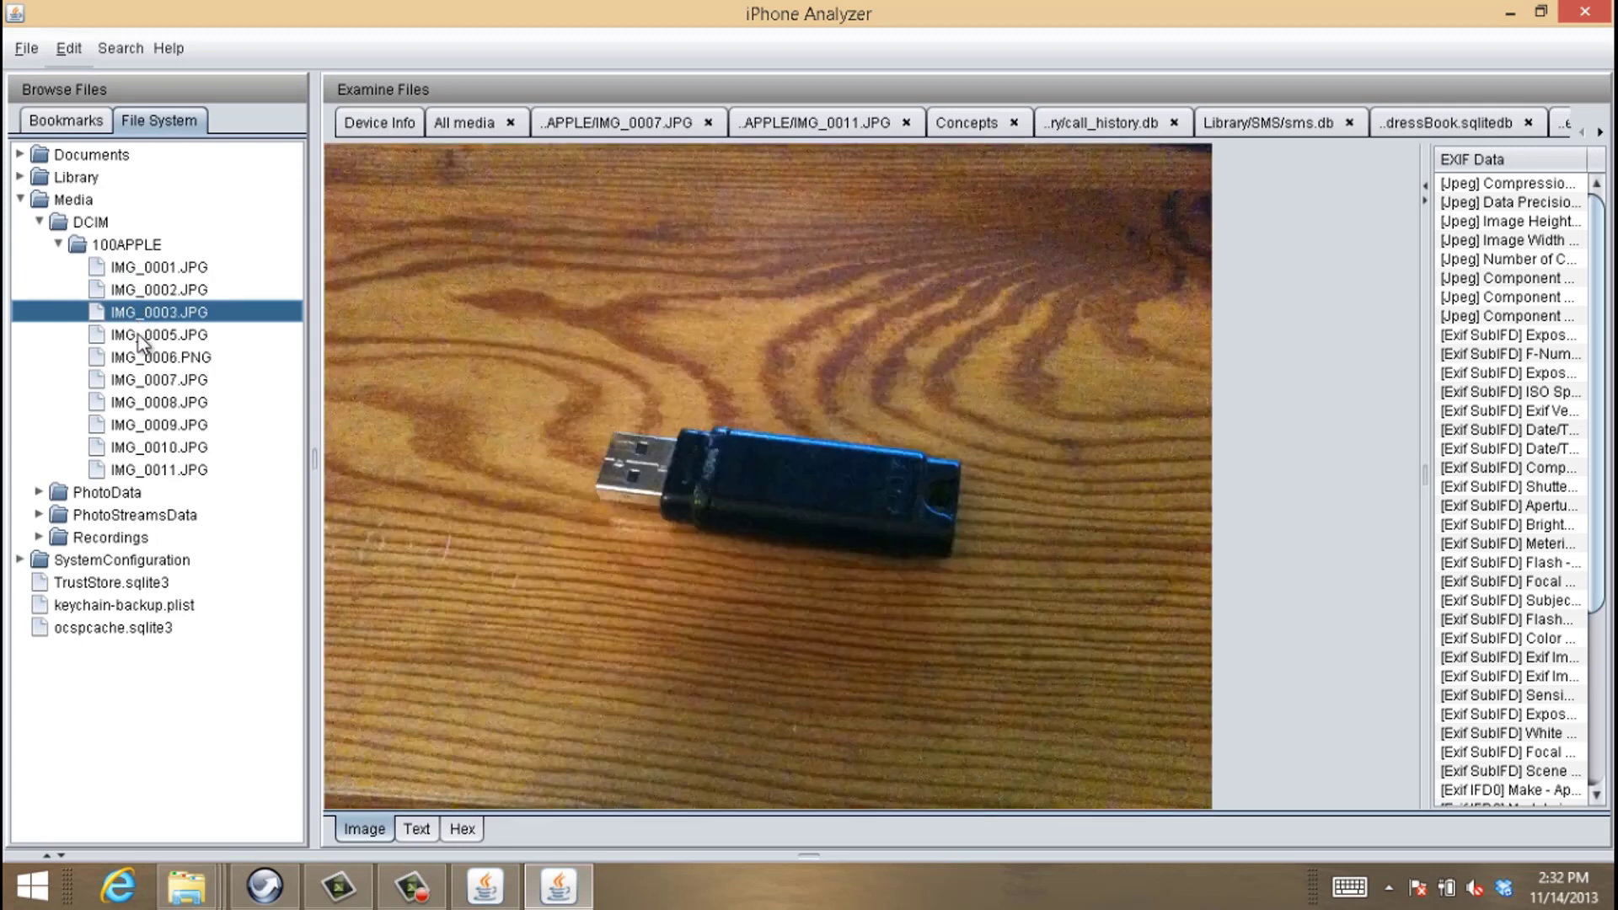
pyautogui.click(140, 339)
pyautogui.click(141, 359)
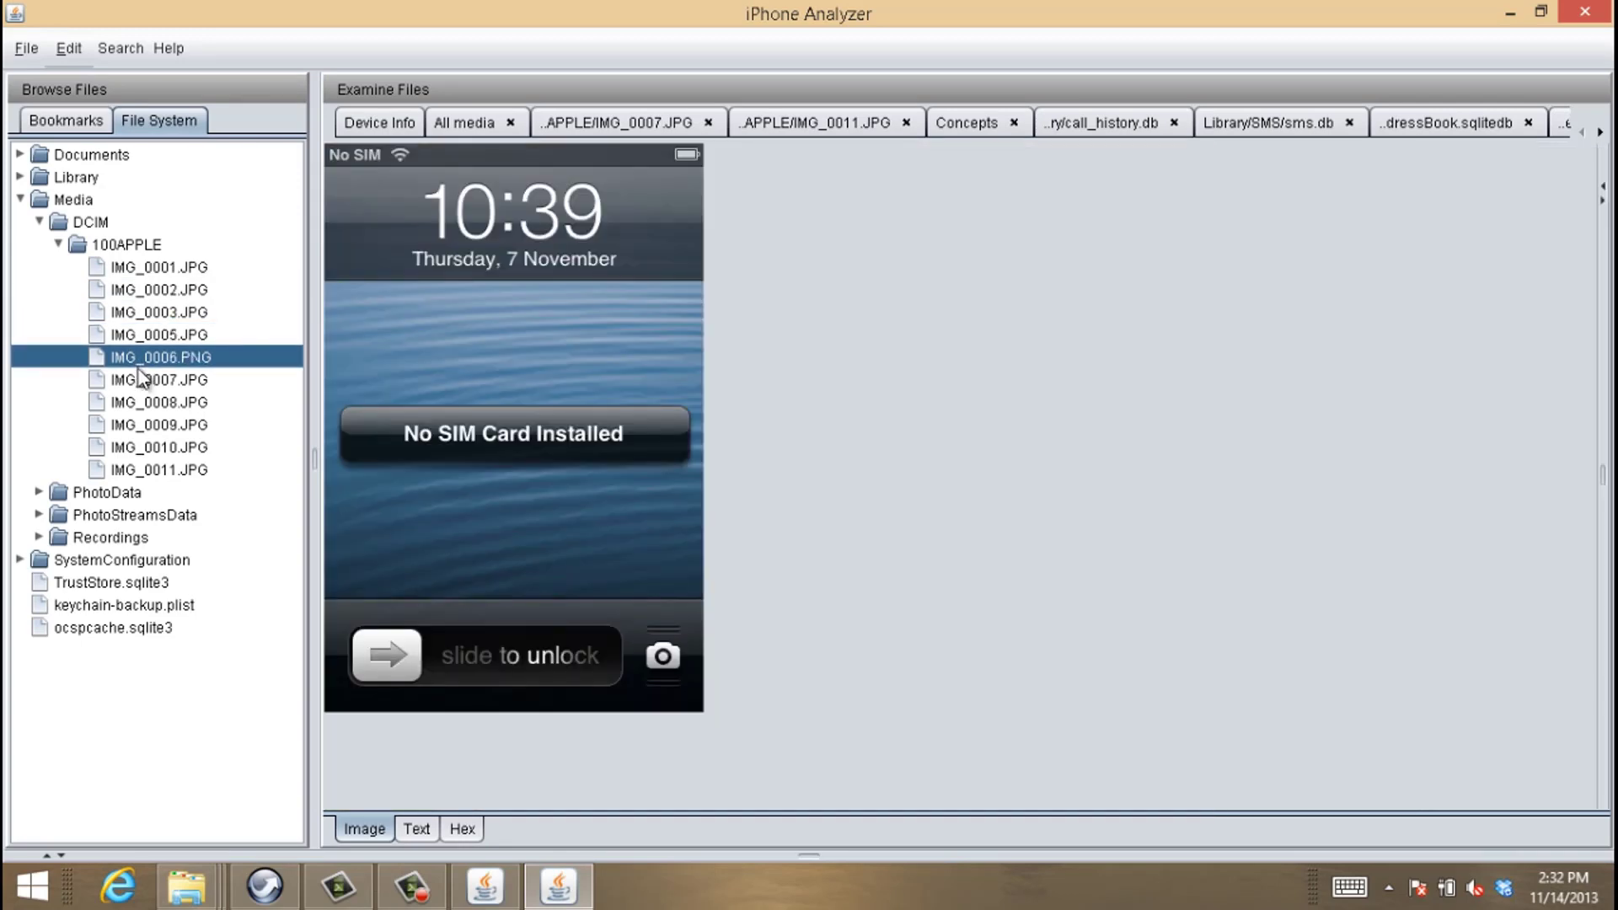
pyautogui.click(136, 381)
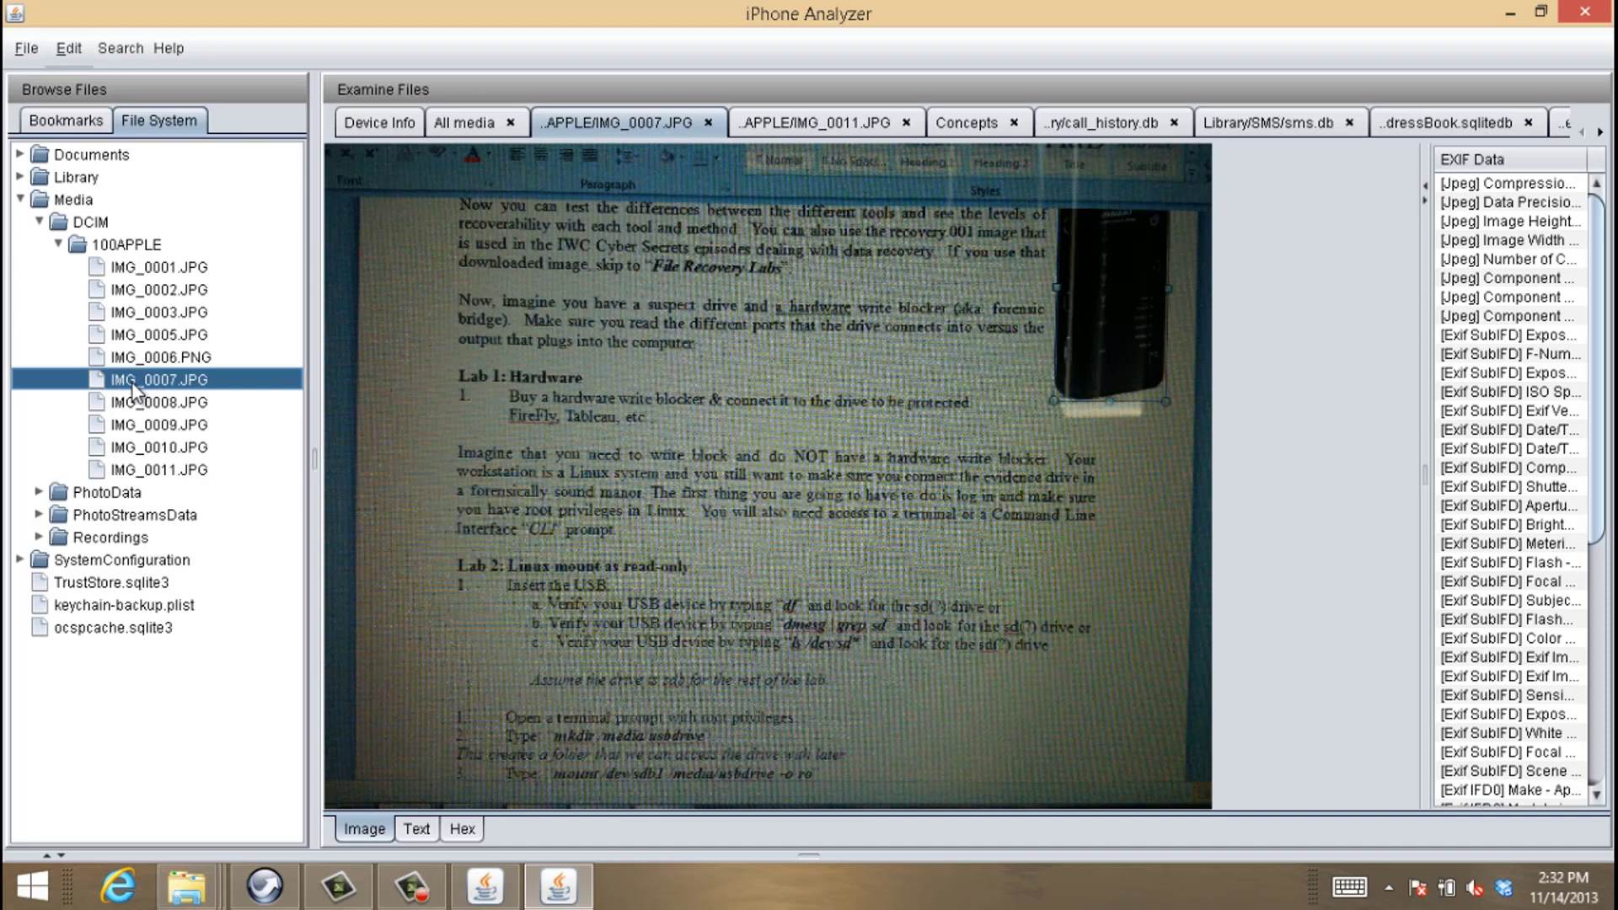
pyautogui.click(135, 410)
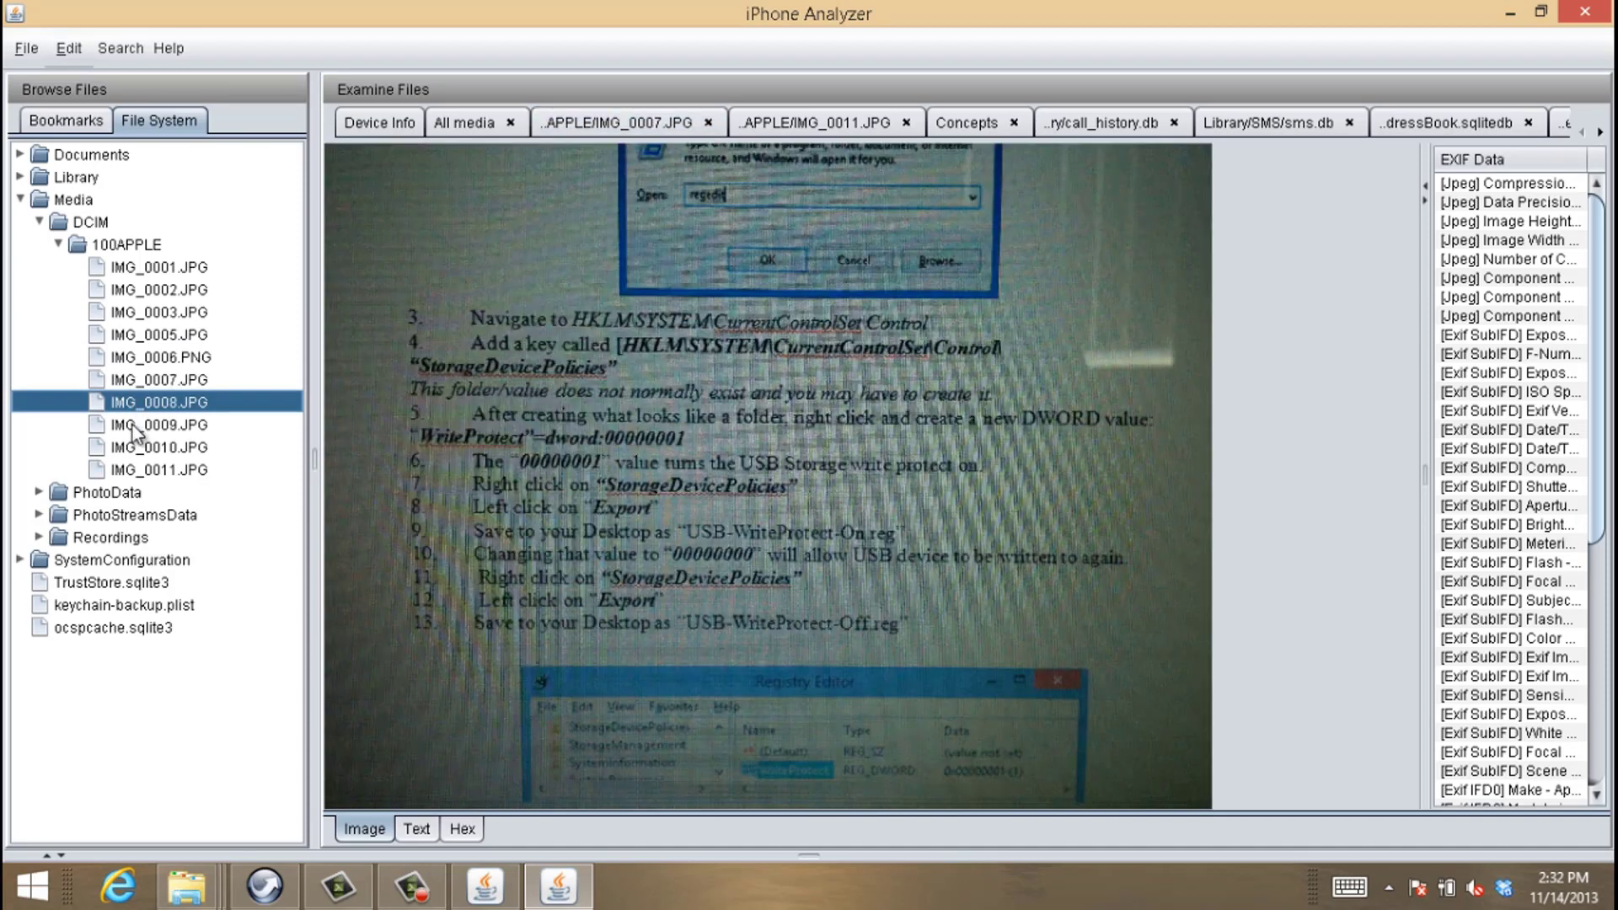
pyautogui.click(136, 427)
pyautogui.click(132, 450)
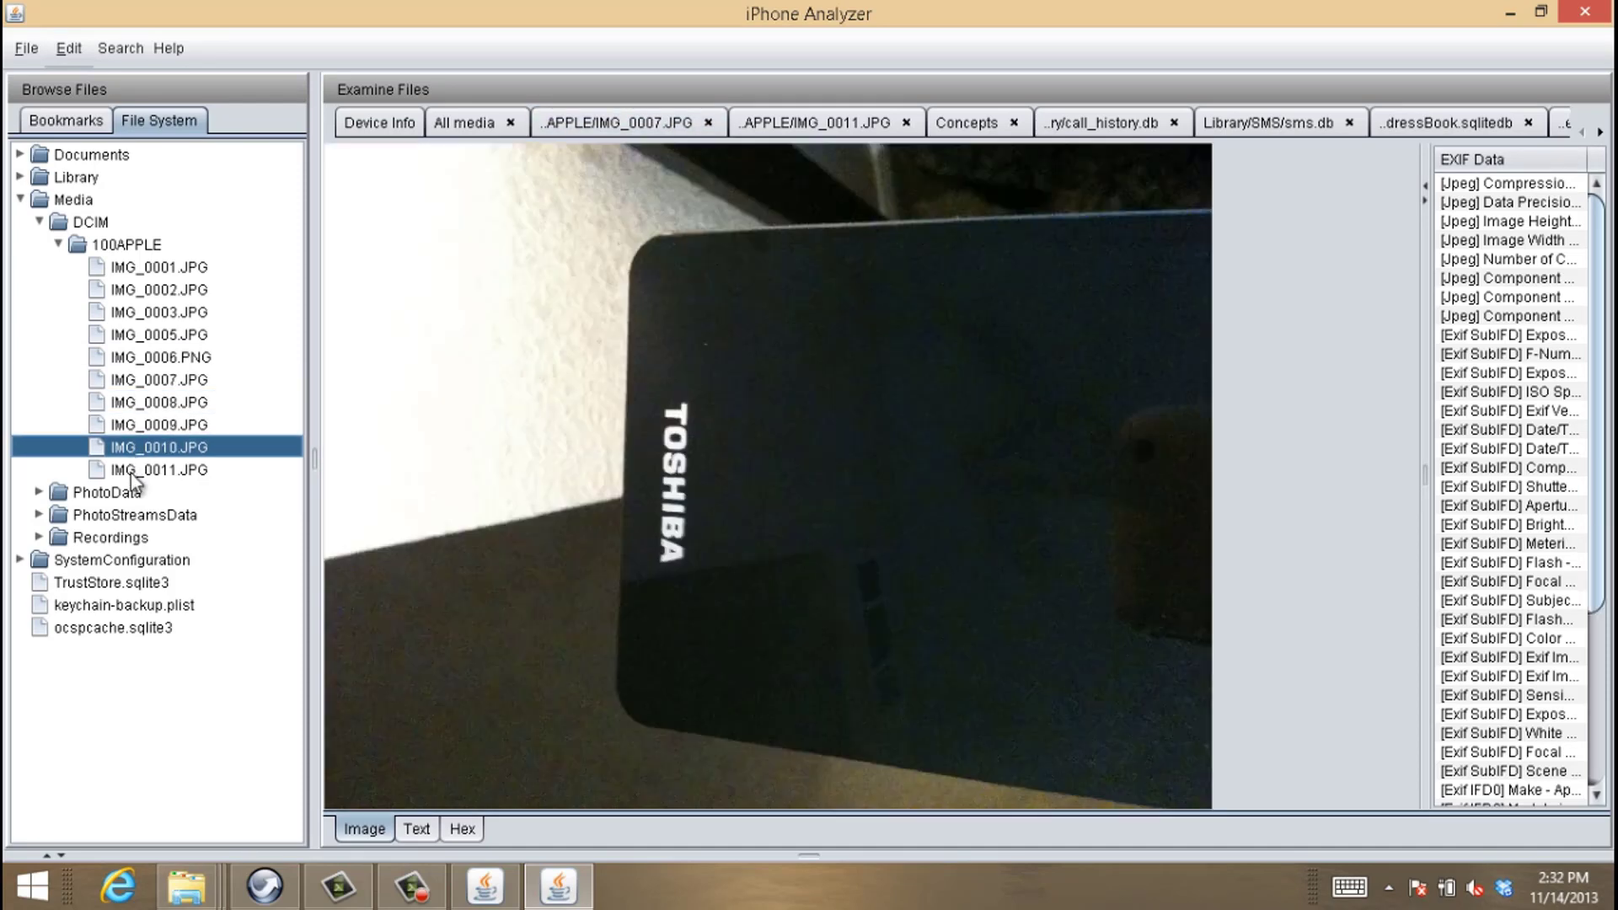
pyautogui.click(137, 470)
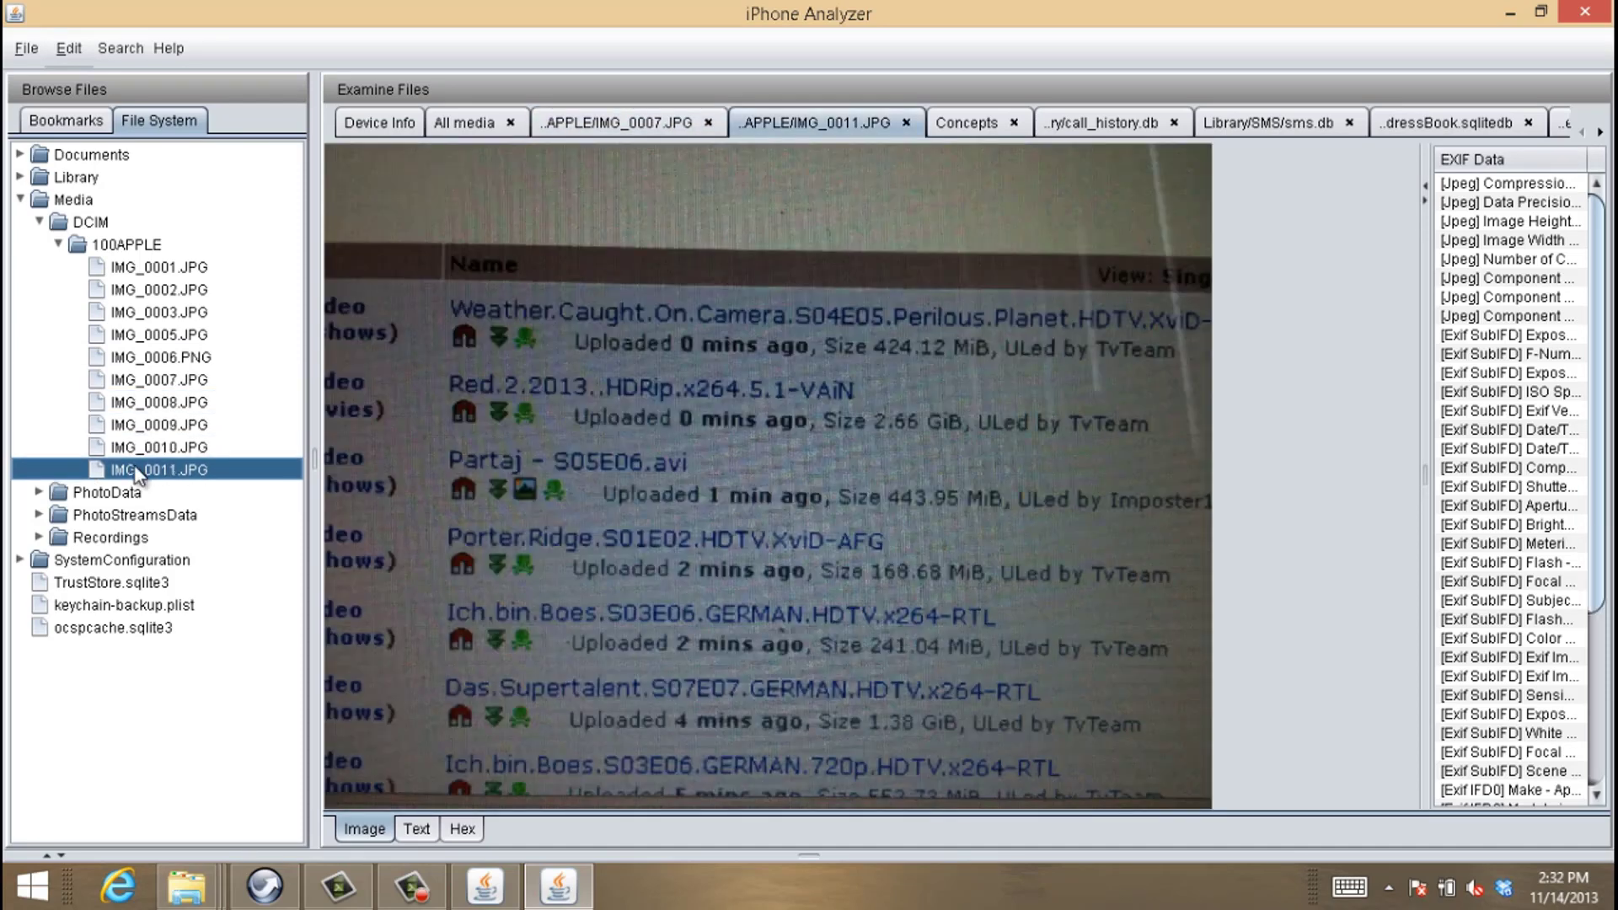
pyautogui.click(1588, 13)
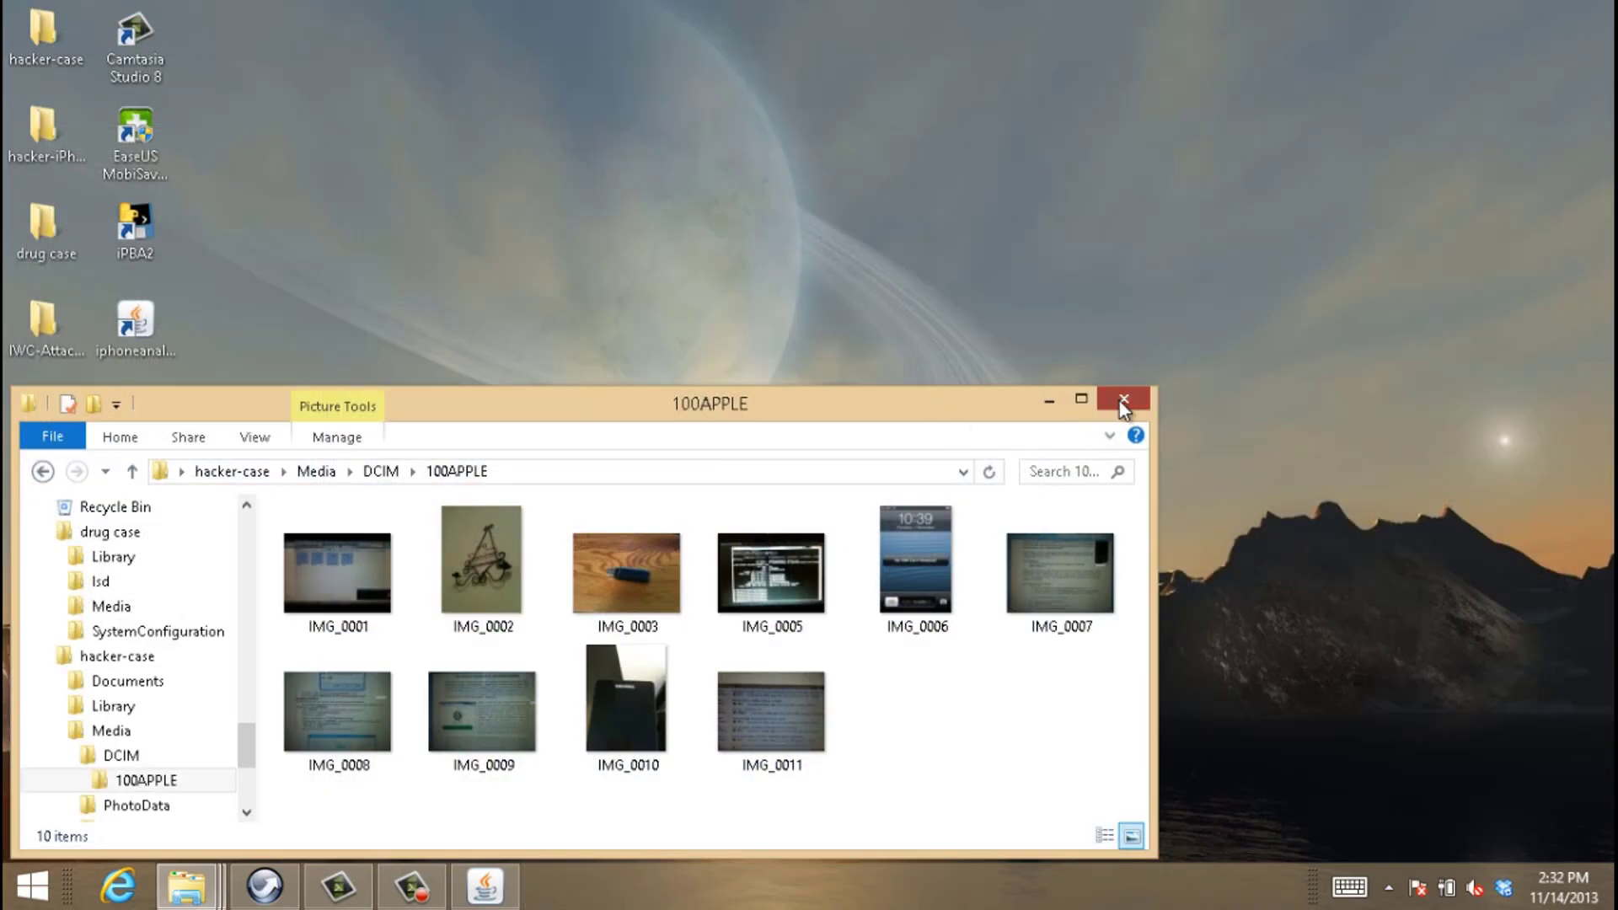
# Close the 100APPLE folder, start iPBA 2 from its desktop shortcut and dismiss the About box
pyautogui.click(1124, 401)
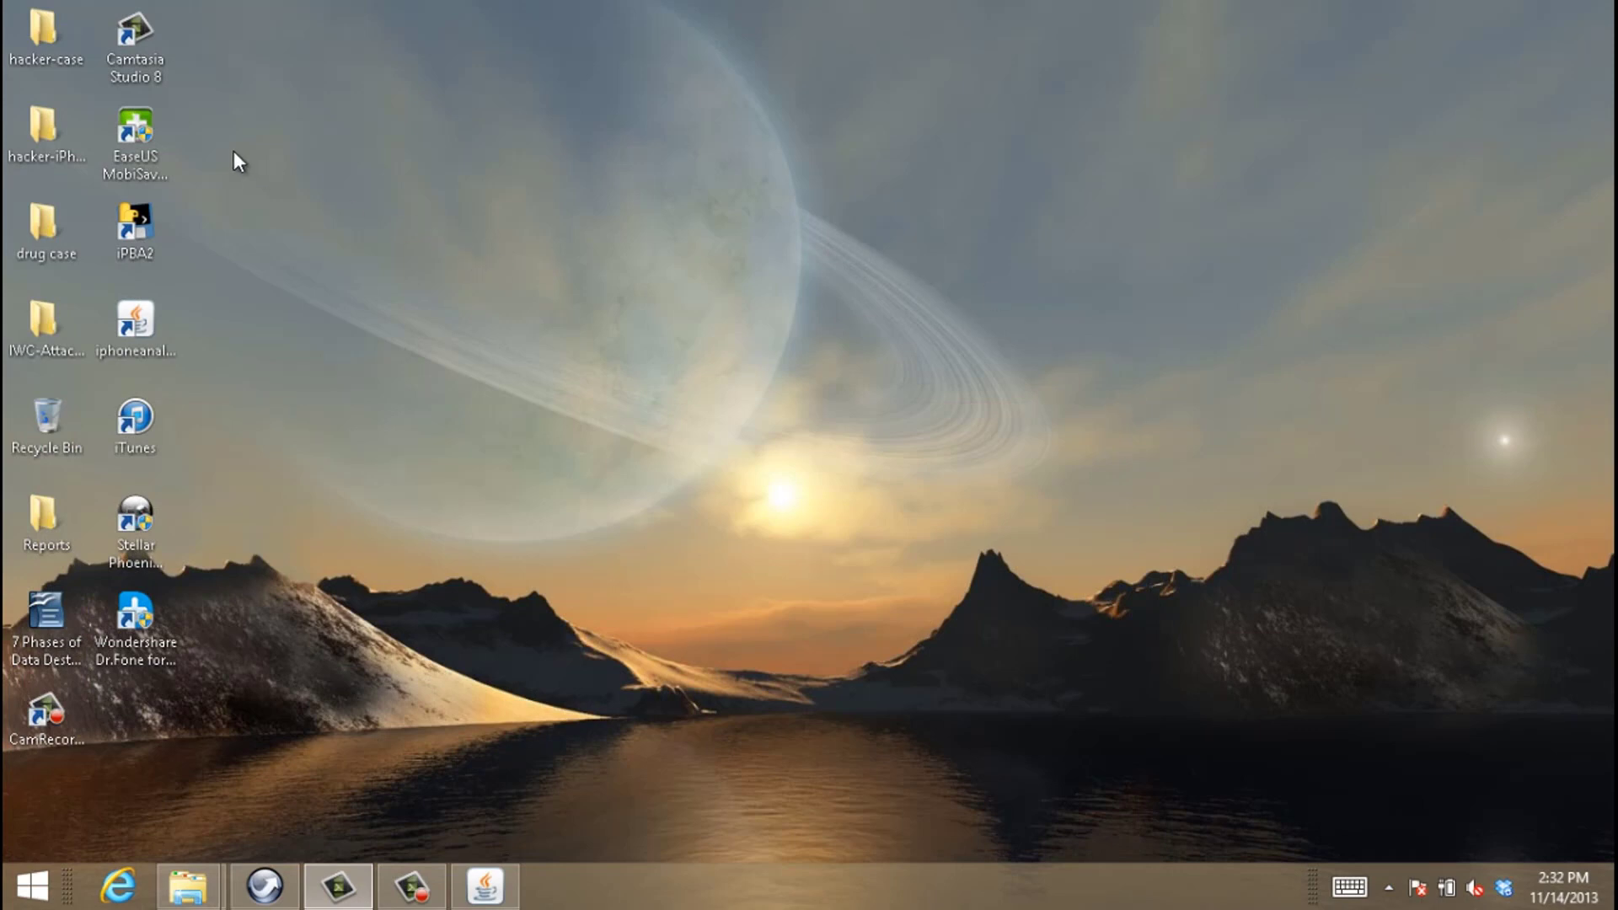
pyautogui.doubleClick(143, 227)
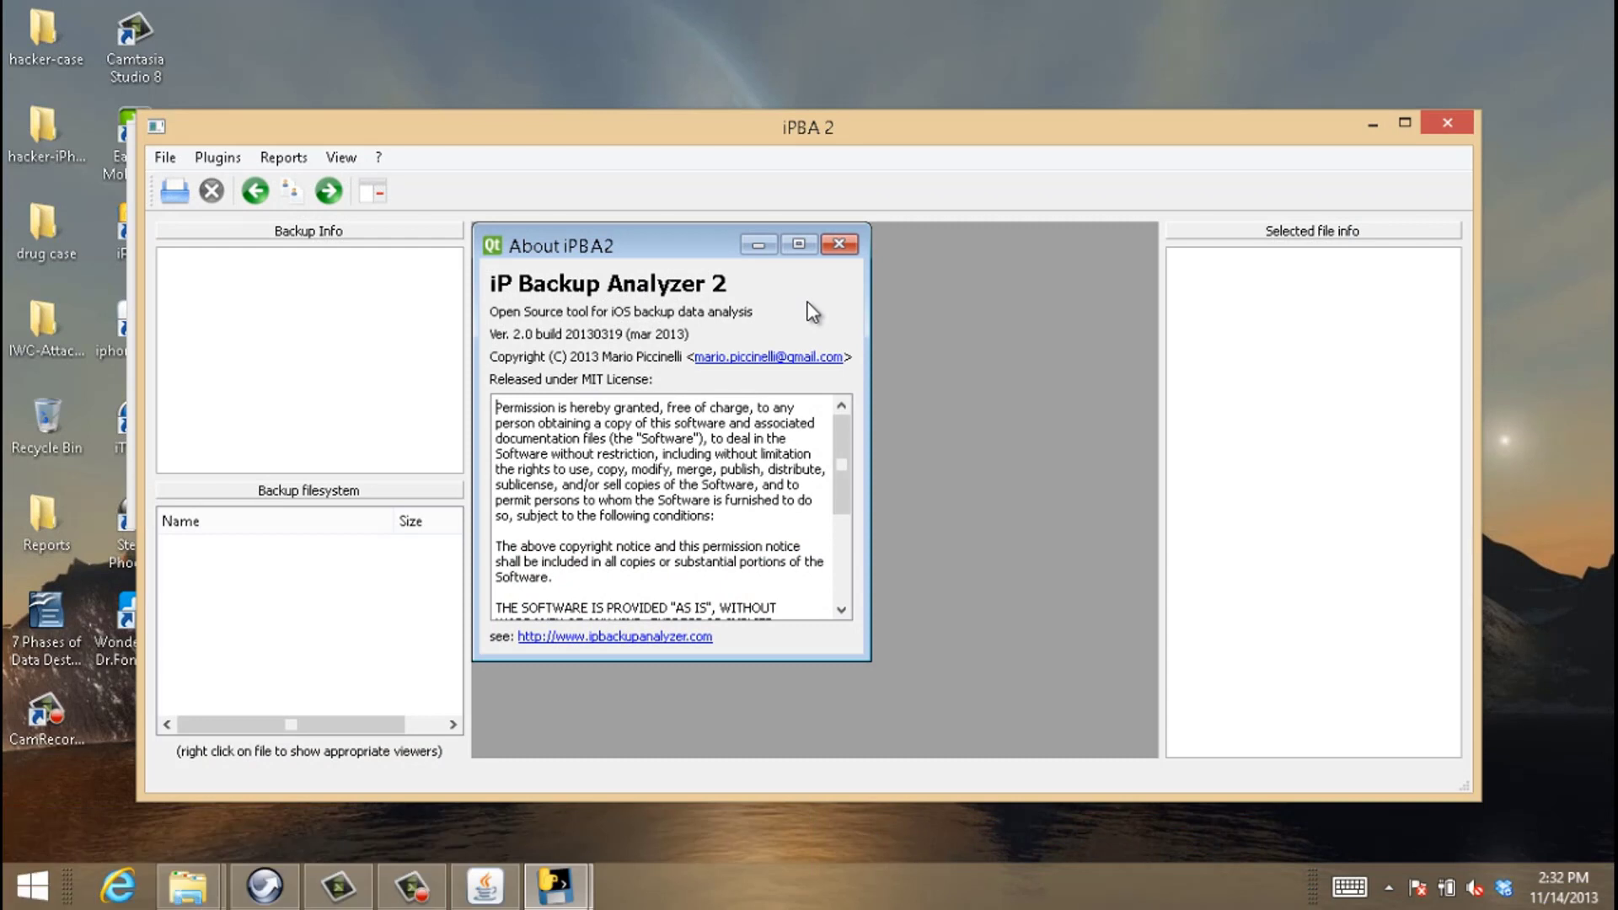
pyautogui.click(839, 247)
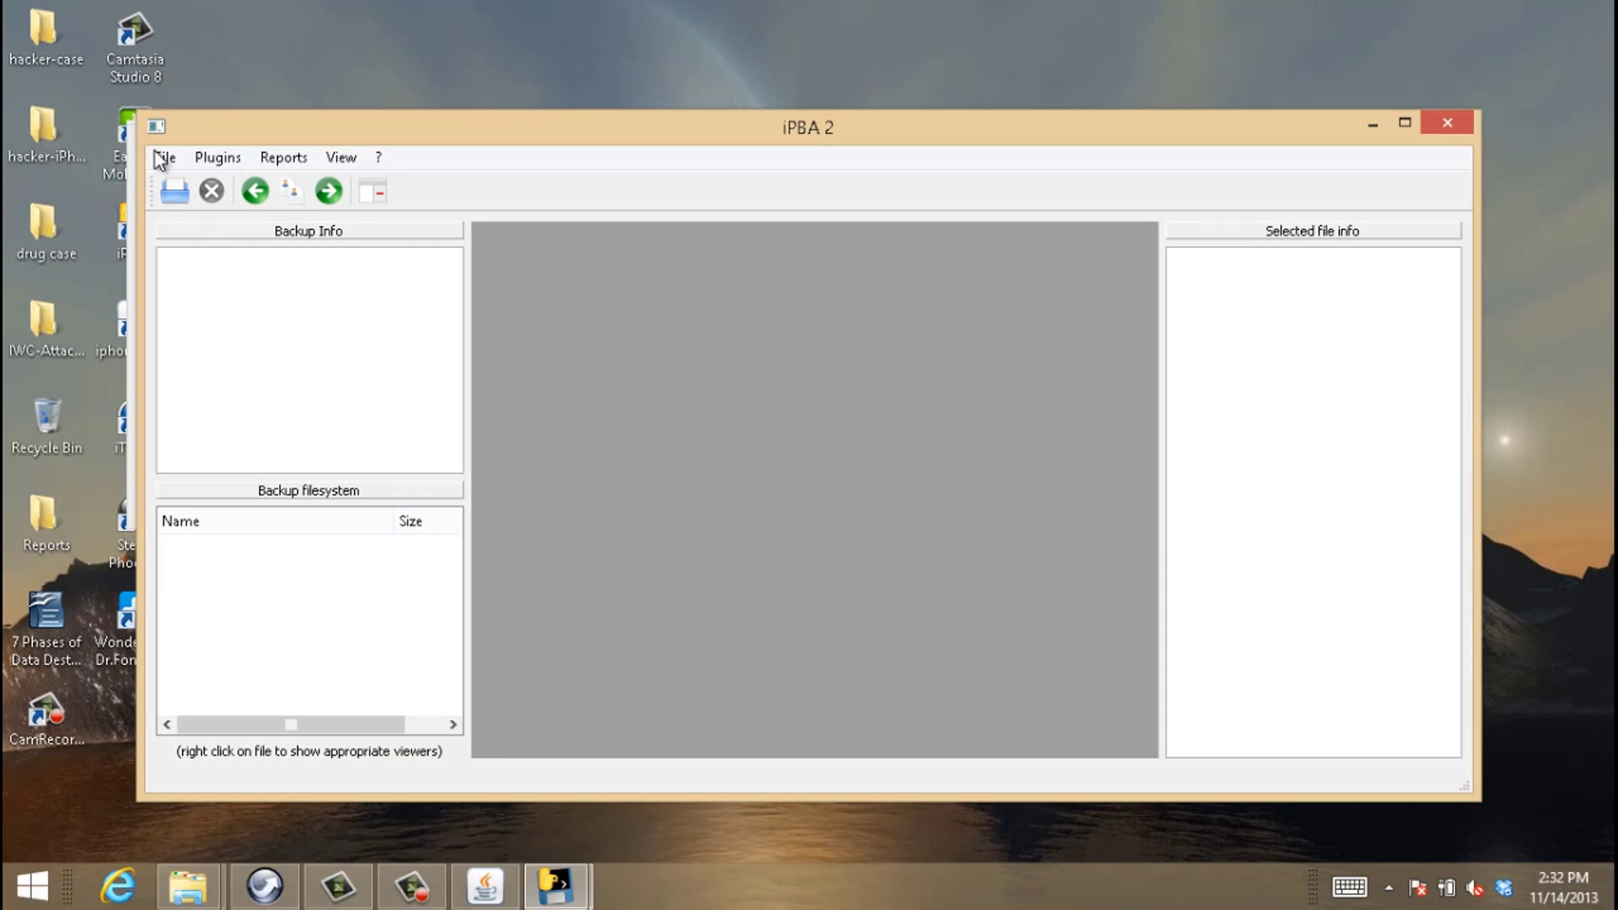
# Open the hacker-iPhone backup folder from the Desktop as an archive via File > Open archive
pyautogui.click(160, 159)
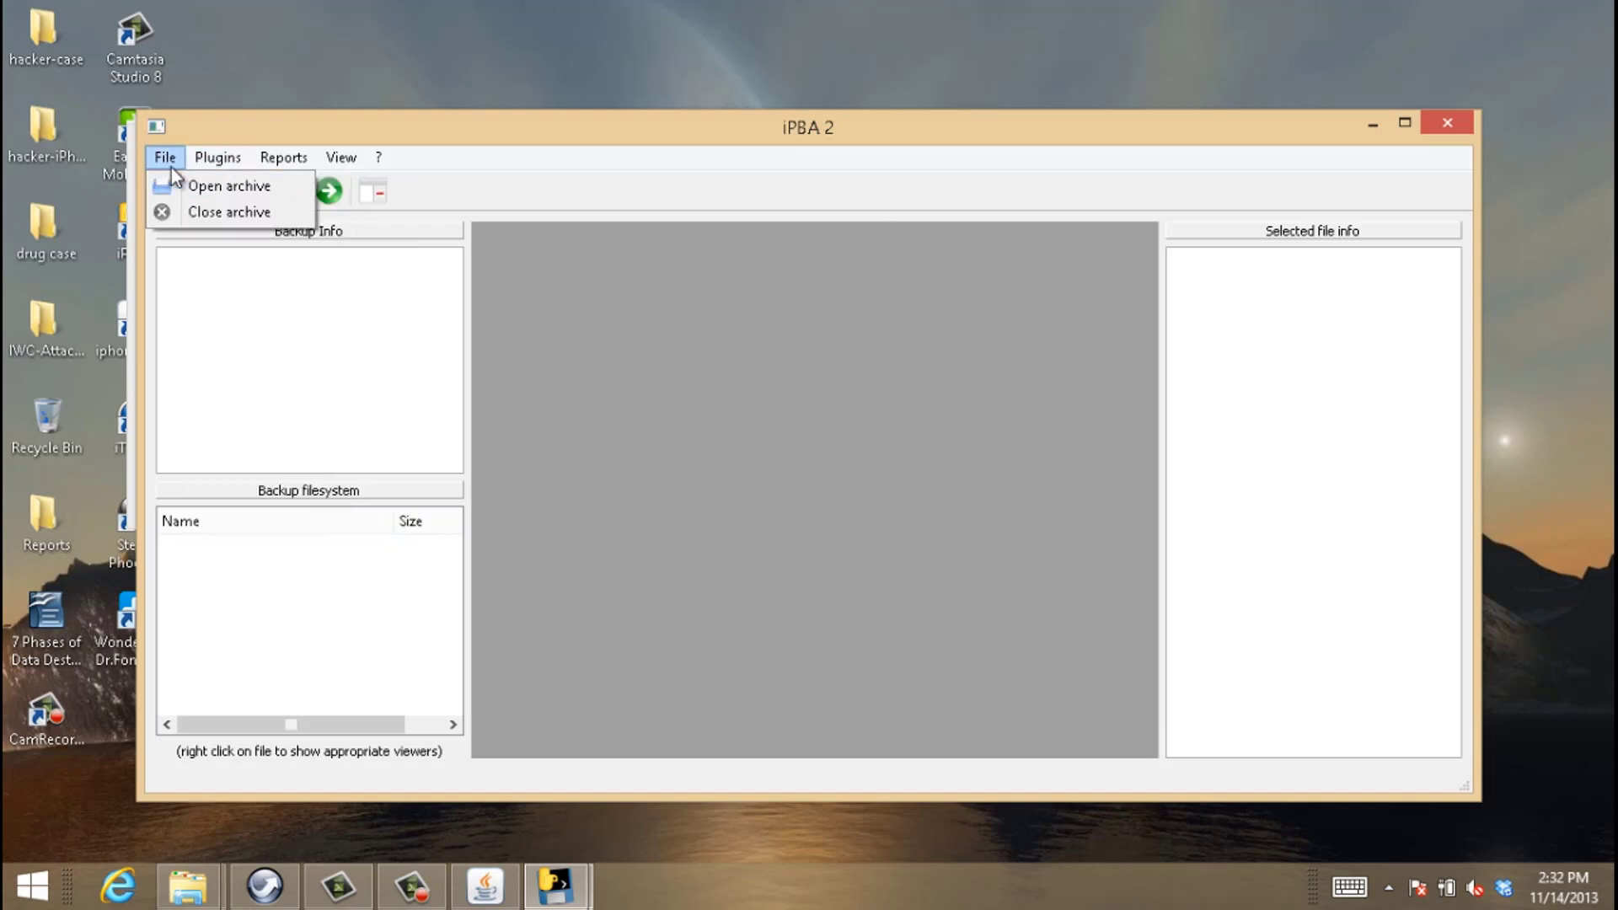
pyautogui.click(175, 189)
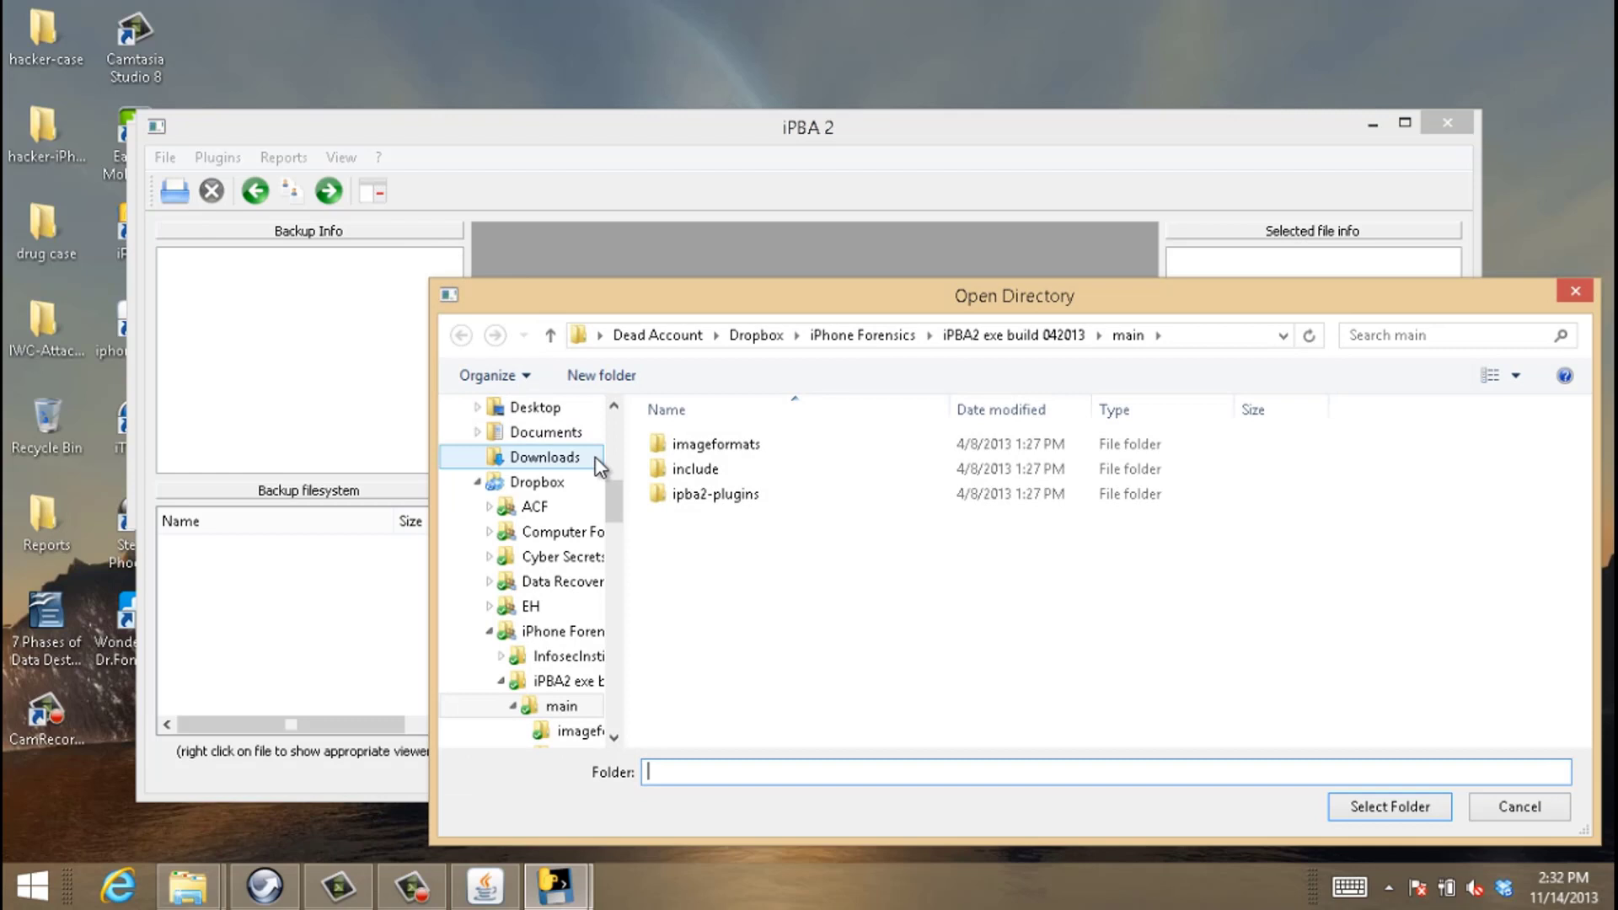
pyautogui.moveTo(614, 489); pyautogui.dragTo(613, 418)
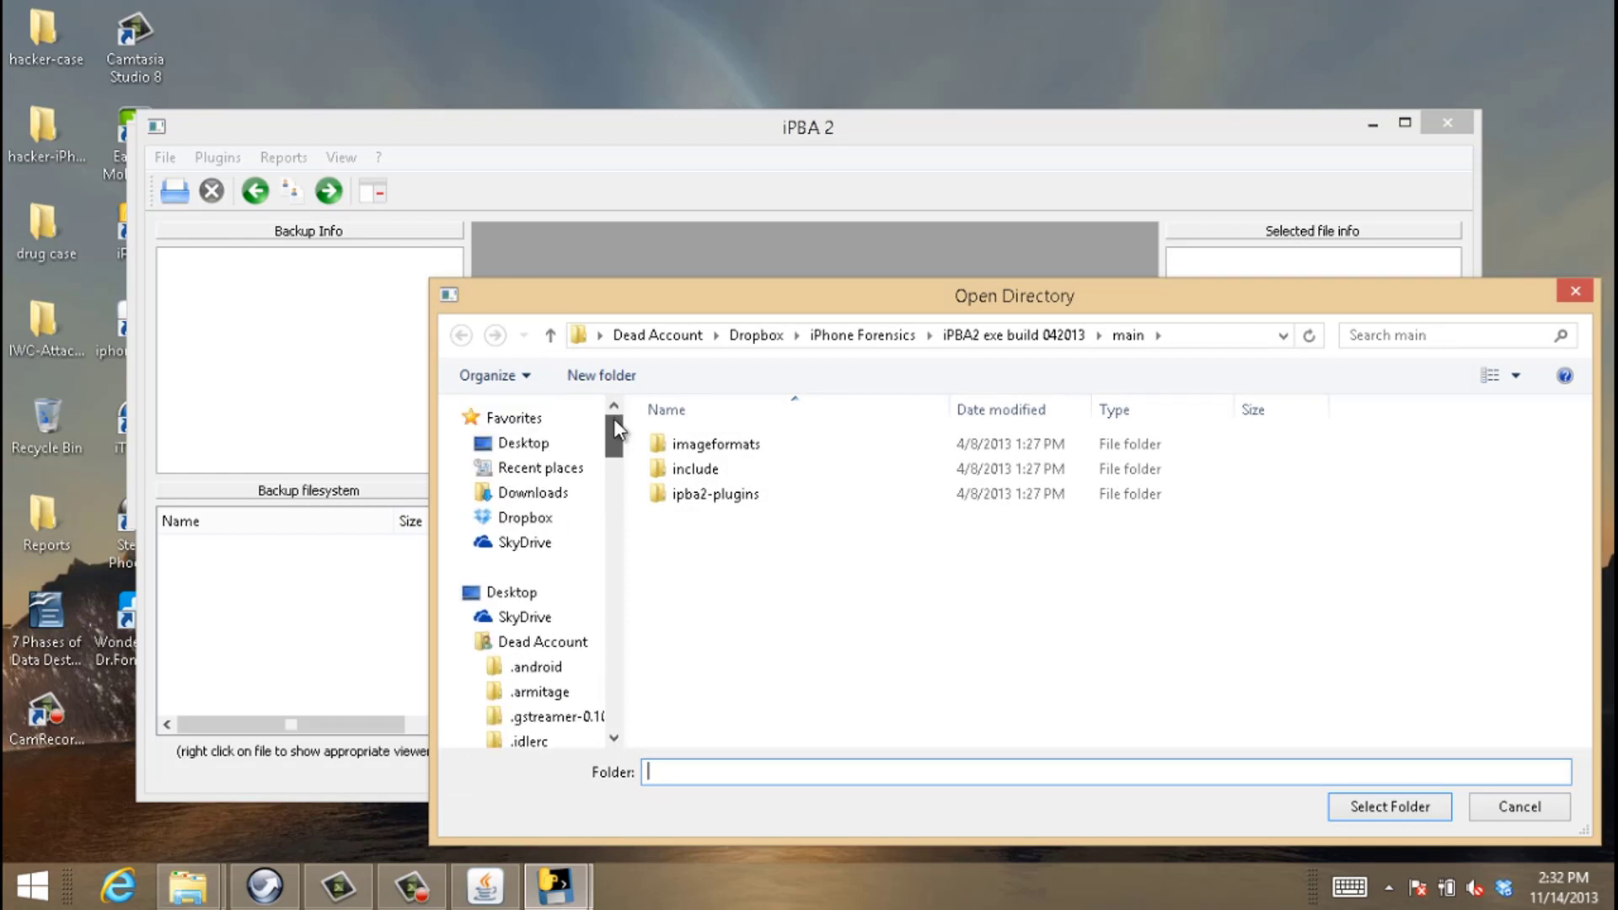
pyautogui.click(540, 444)
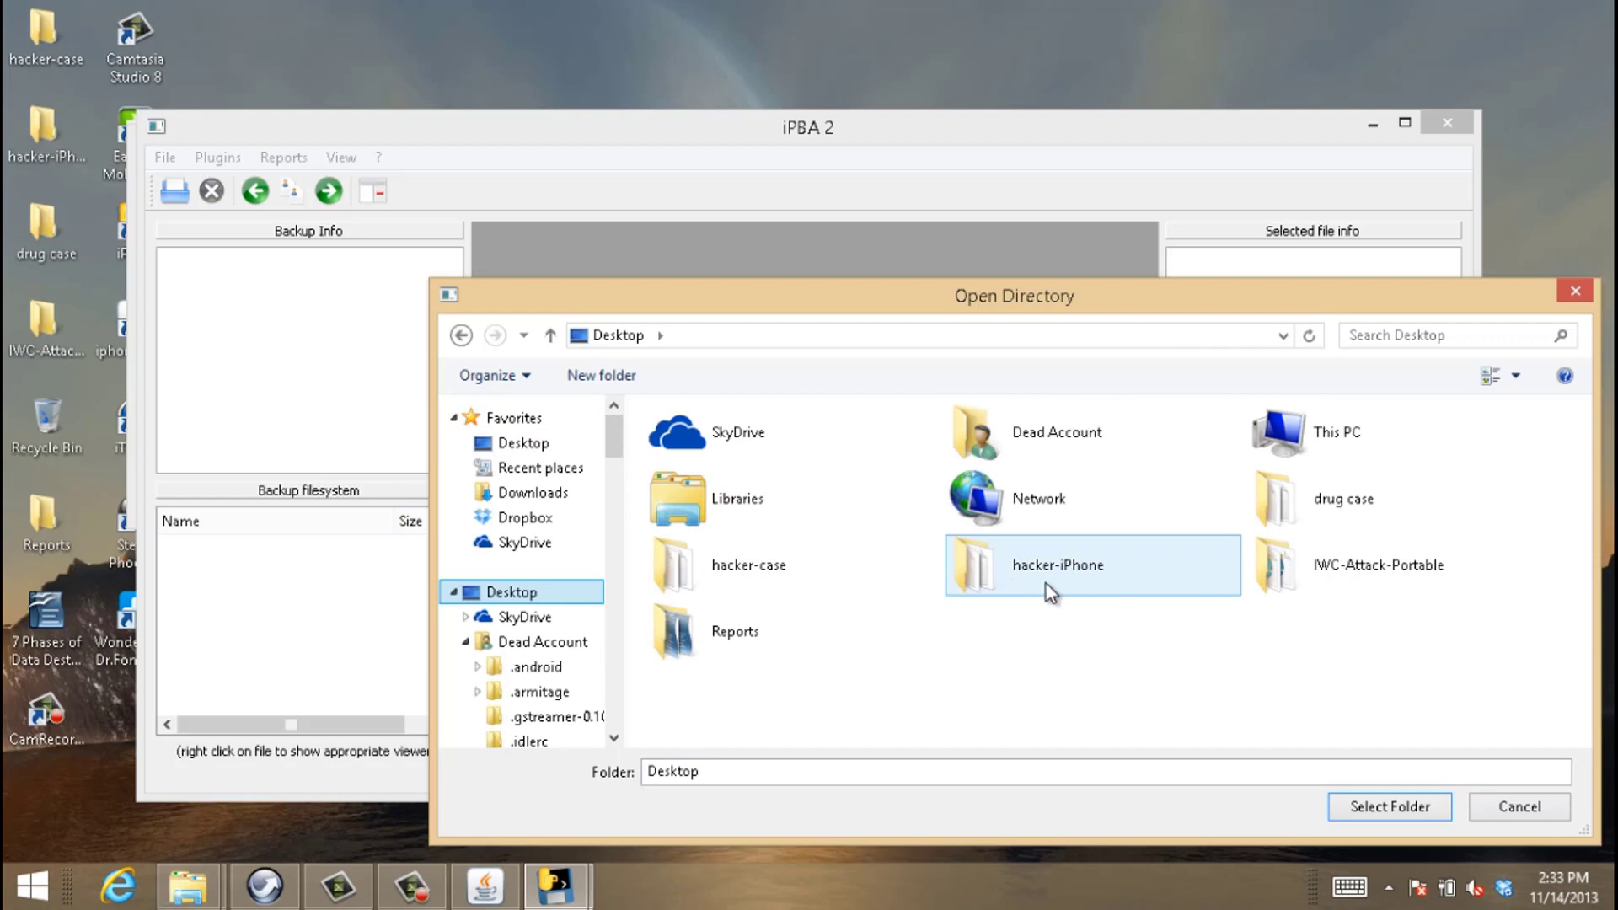
pyautogui.click(1074, 580)
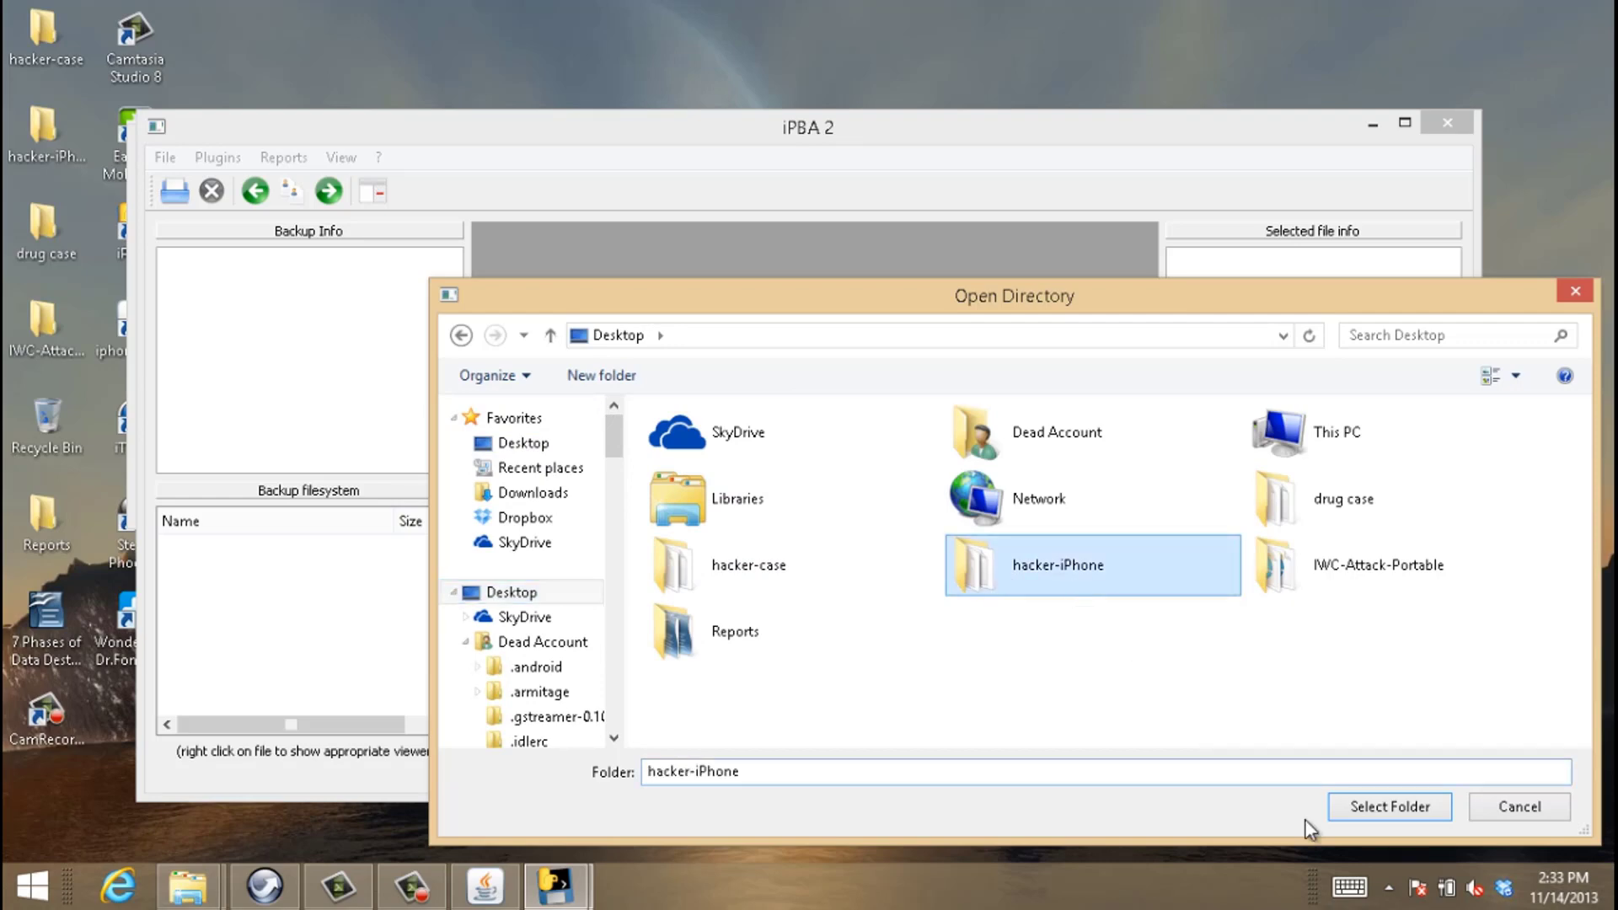
pyautogui.click(1370, 808)
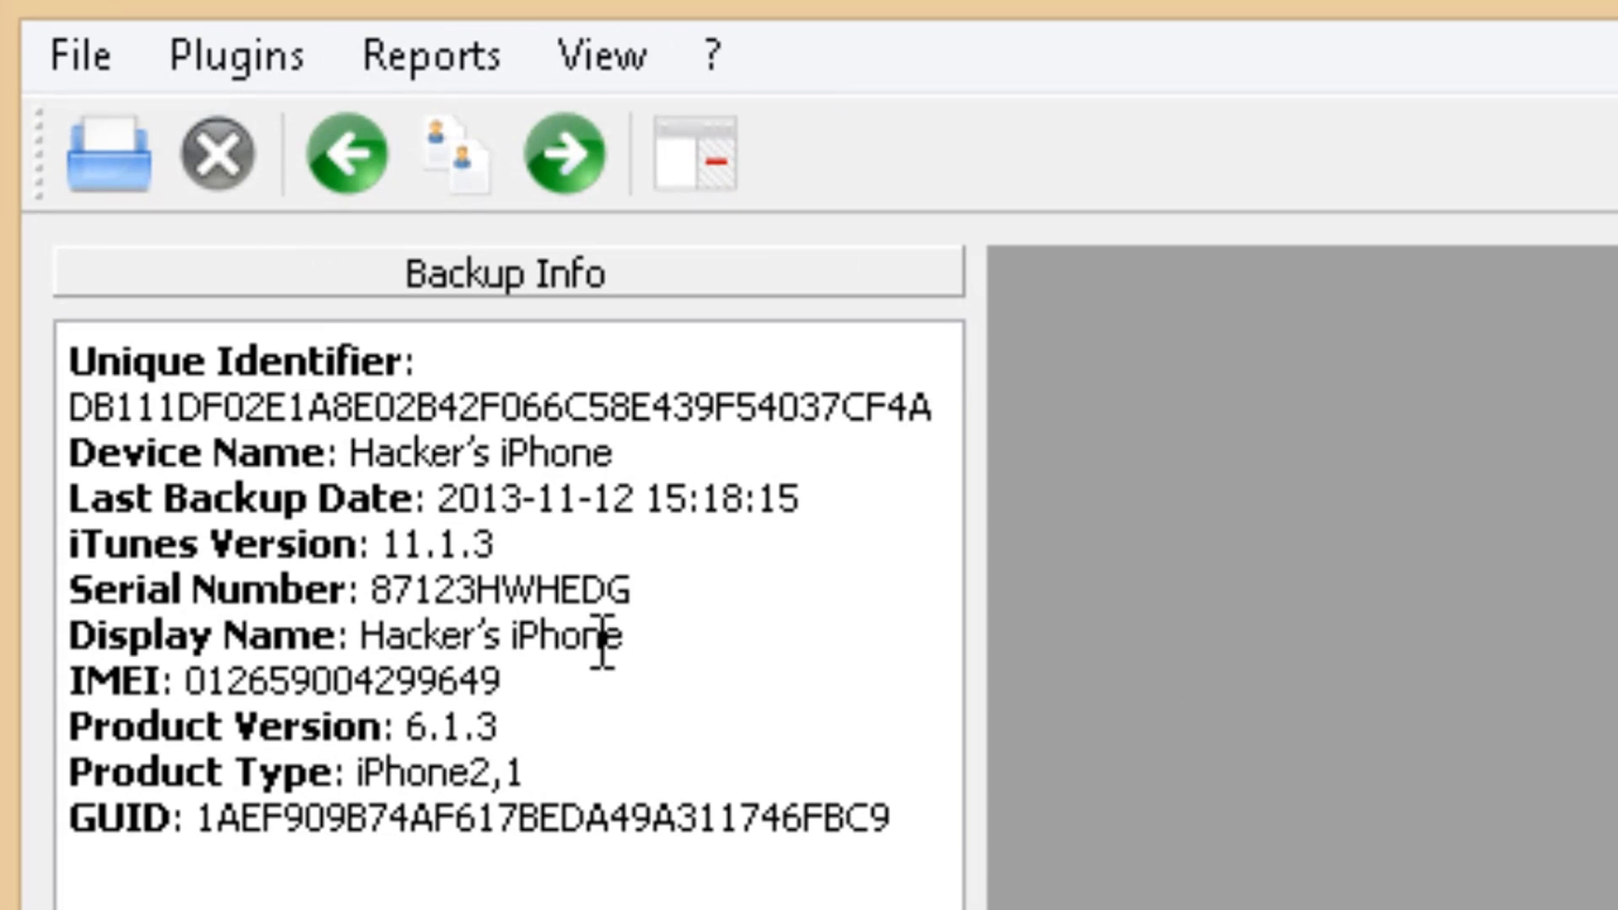
# Highlight the Serial Number, IMEI and Product Version 6.1.3 in Backup Info, then maximize iPBA 2
pyautogui.moveTo(645, 607); pyautogui.dragTo(397, 588)
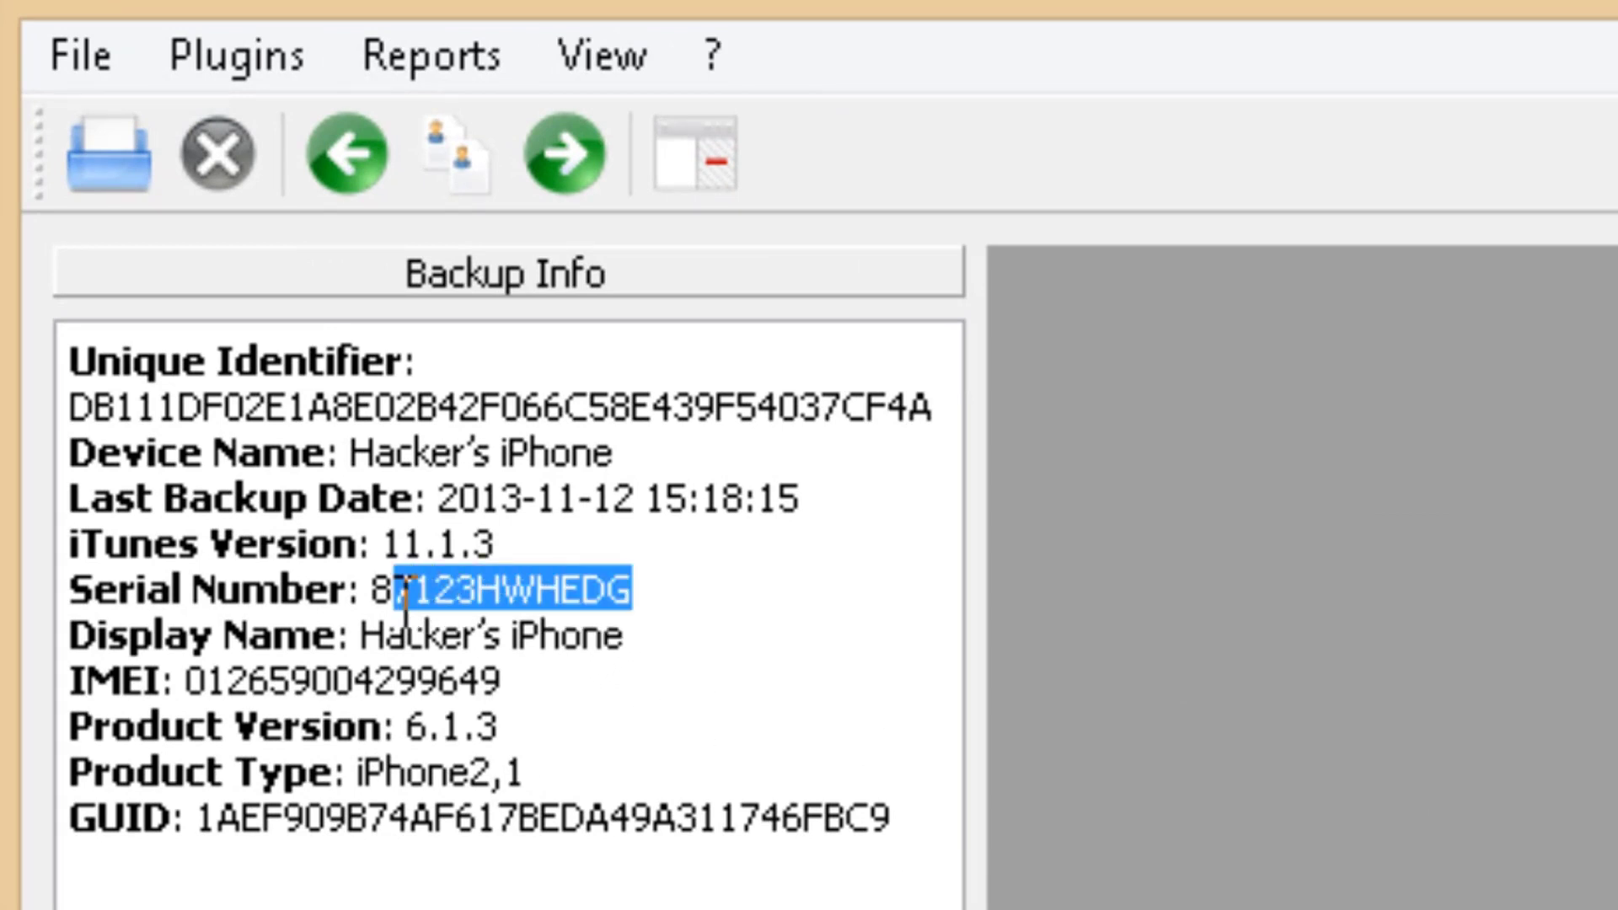
pyautogui.click(408, 671)
pyautogui.moveTo(502, 679); pyautogui.dragTo(299, 679)
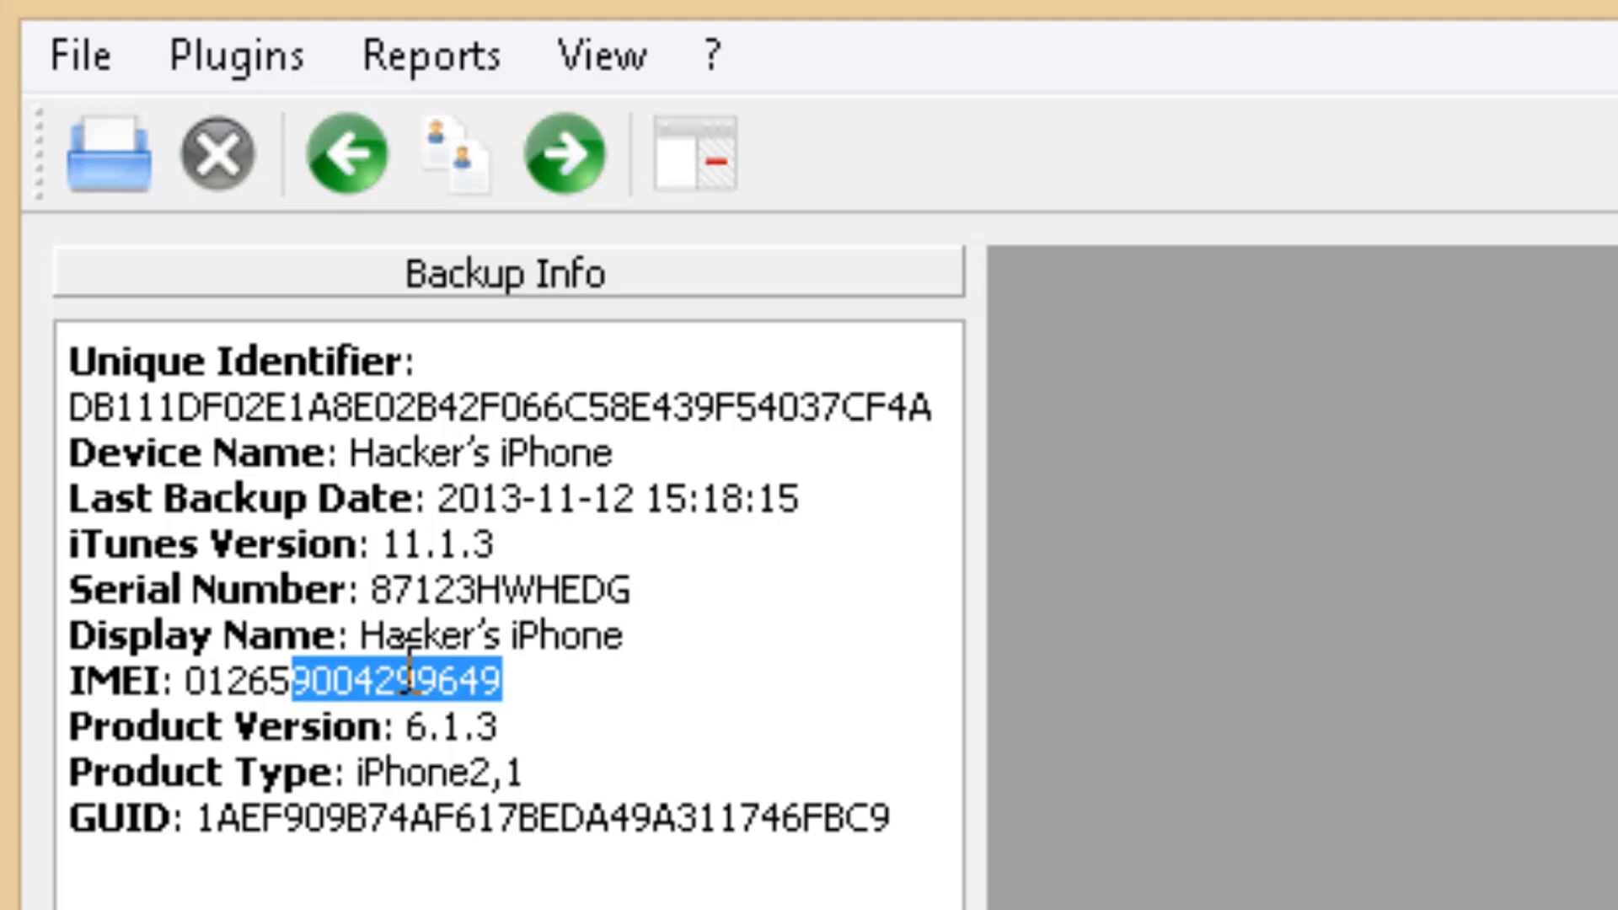
pyautogui.moveTo(532, 728); pyautogui.dragTo(432, 734)
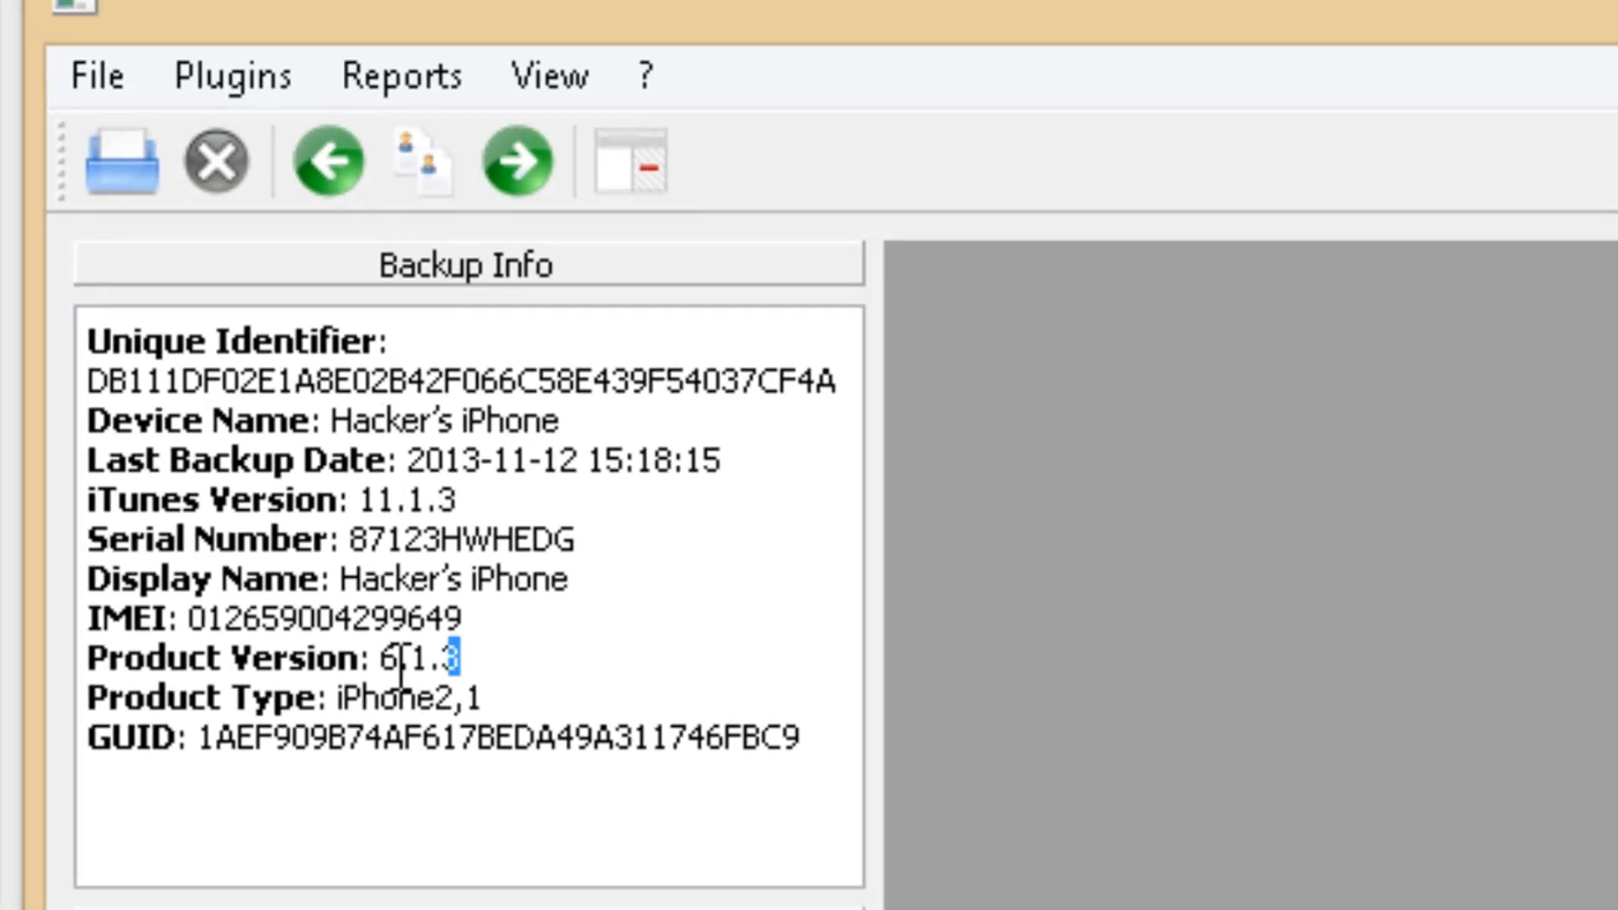
pyautogui.moveTo(402, 670); pyautogui.dragTo(350, 665)
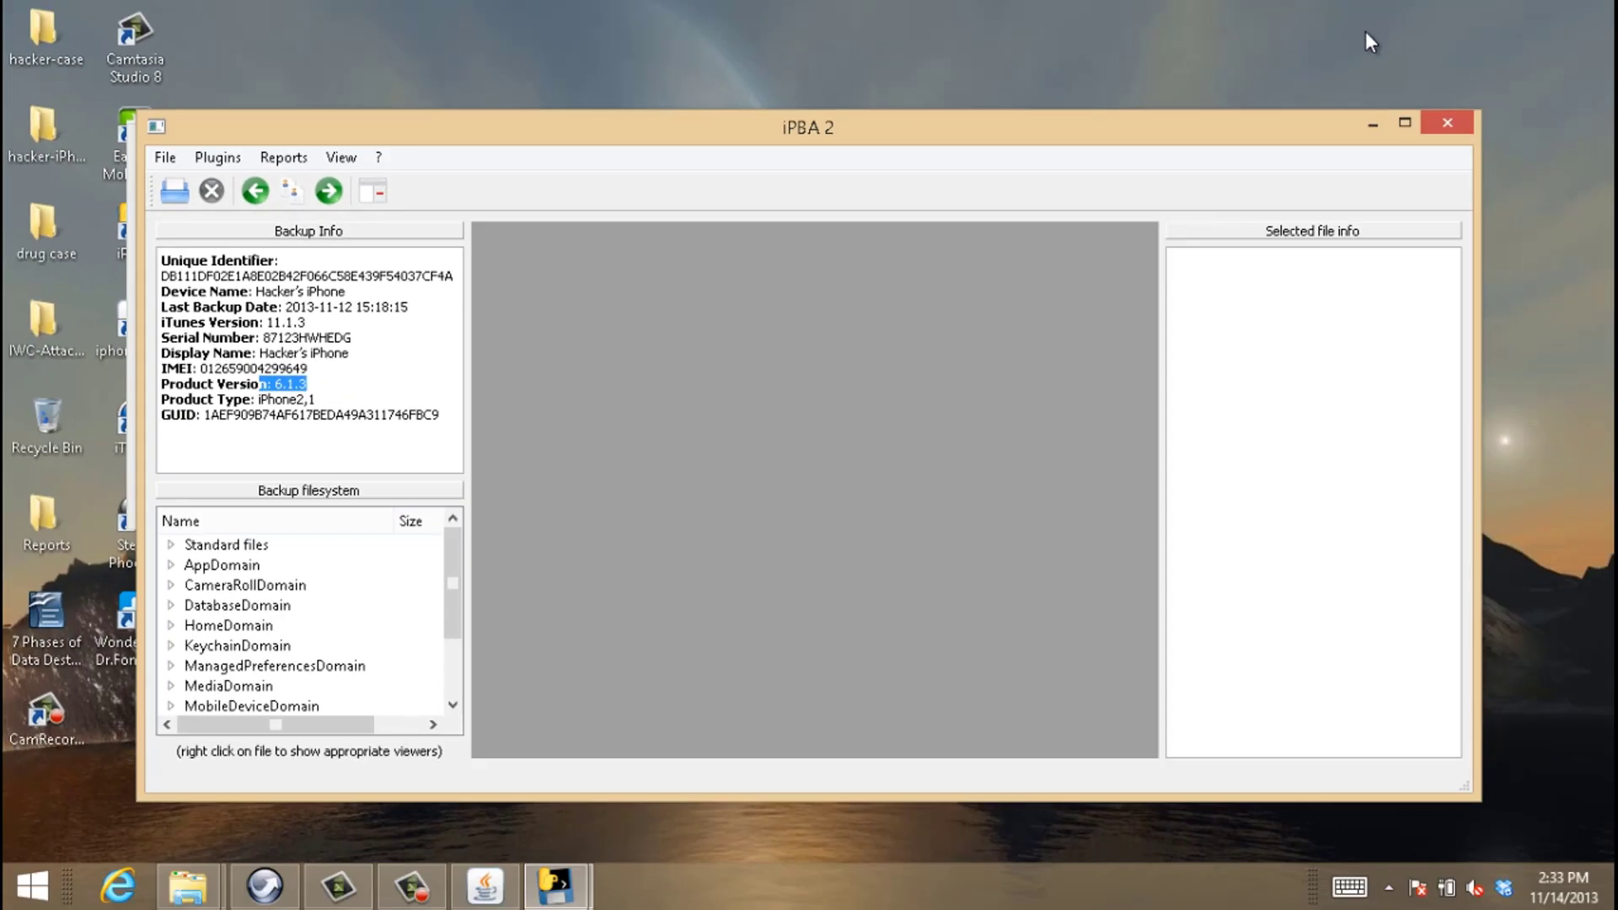
pyautogui.click(1402, 125)
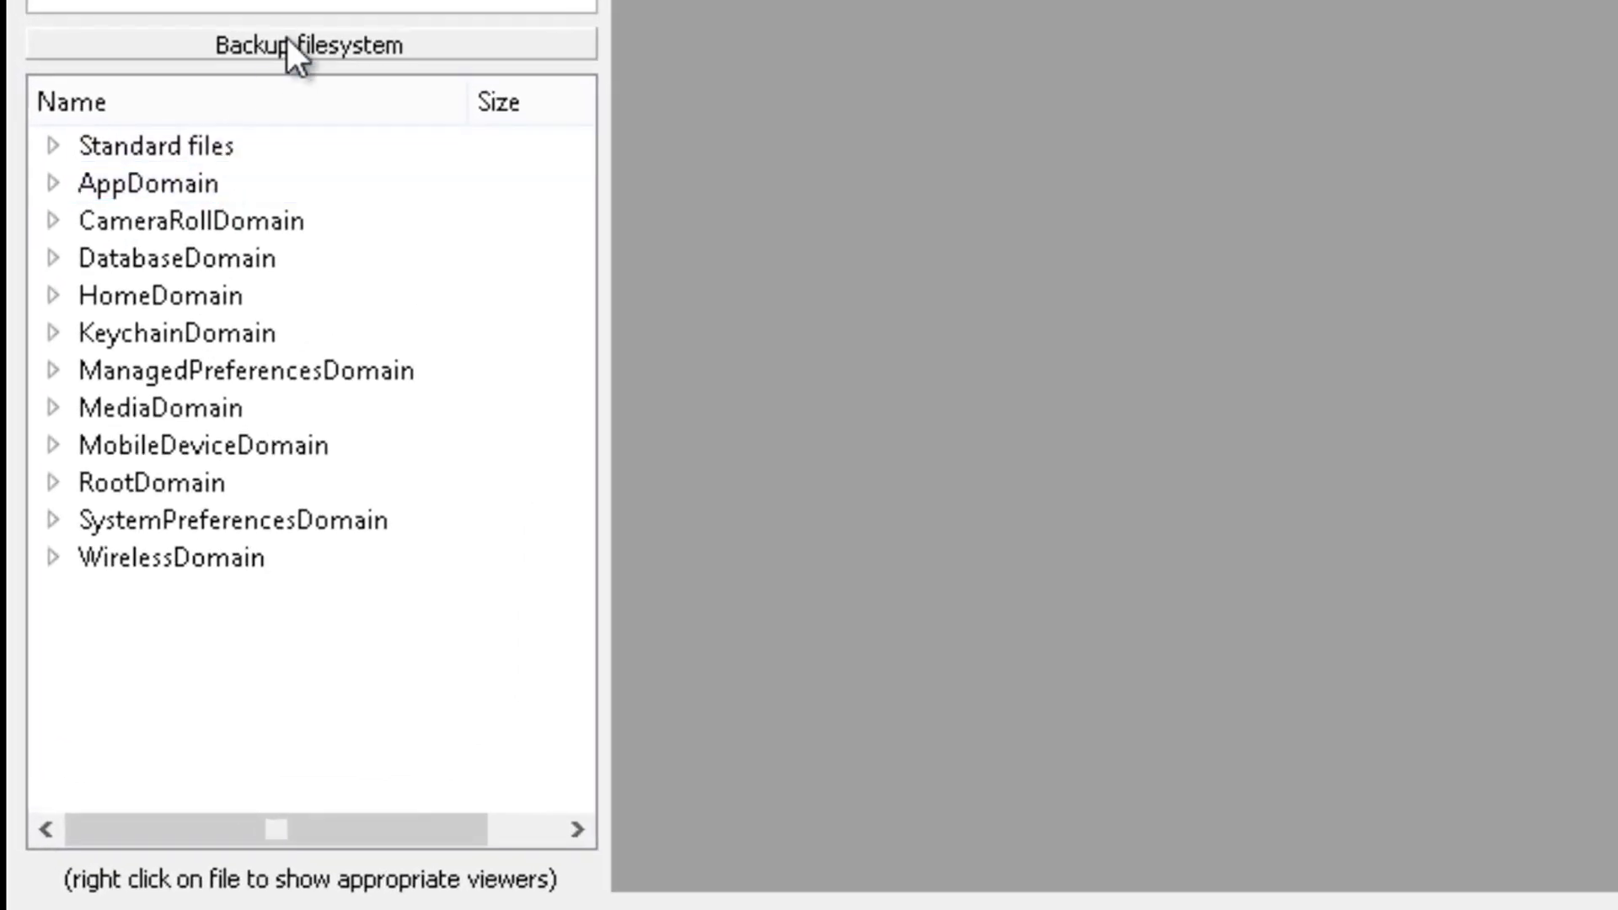
# Show call_history.db from WirelessDomain Library/CallHistory, highlight its timestamps, then collapse WirelessDomain
pyautogui.doubleClick(208, 556)
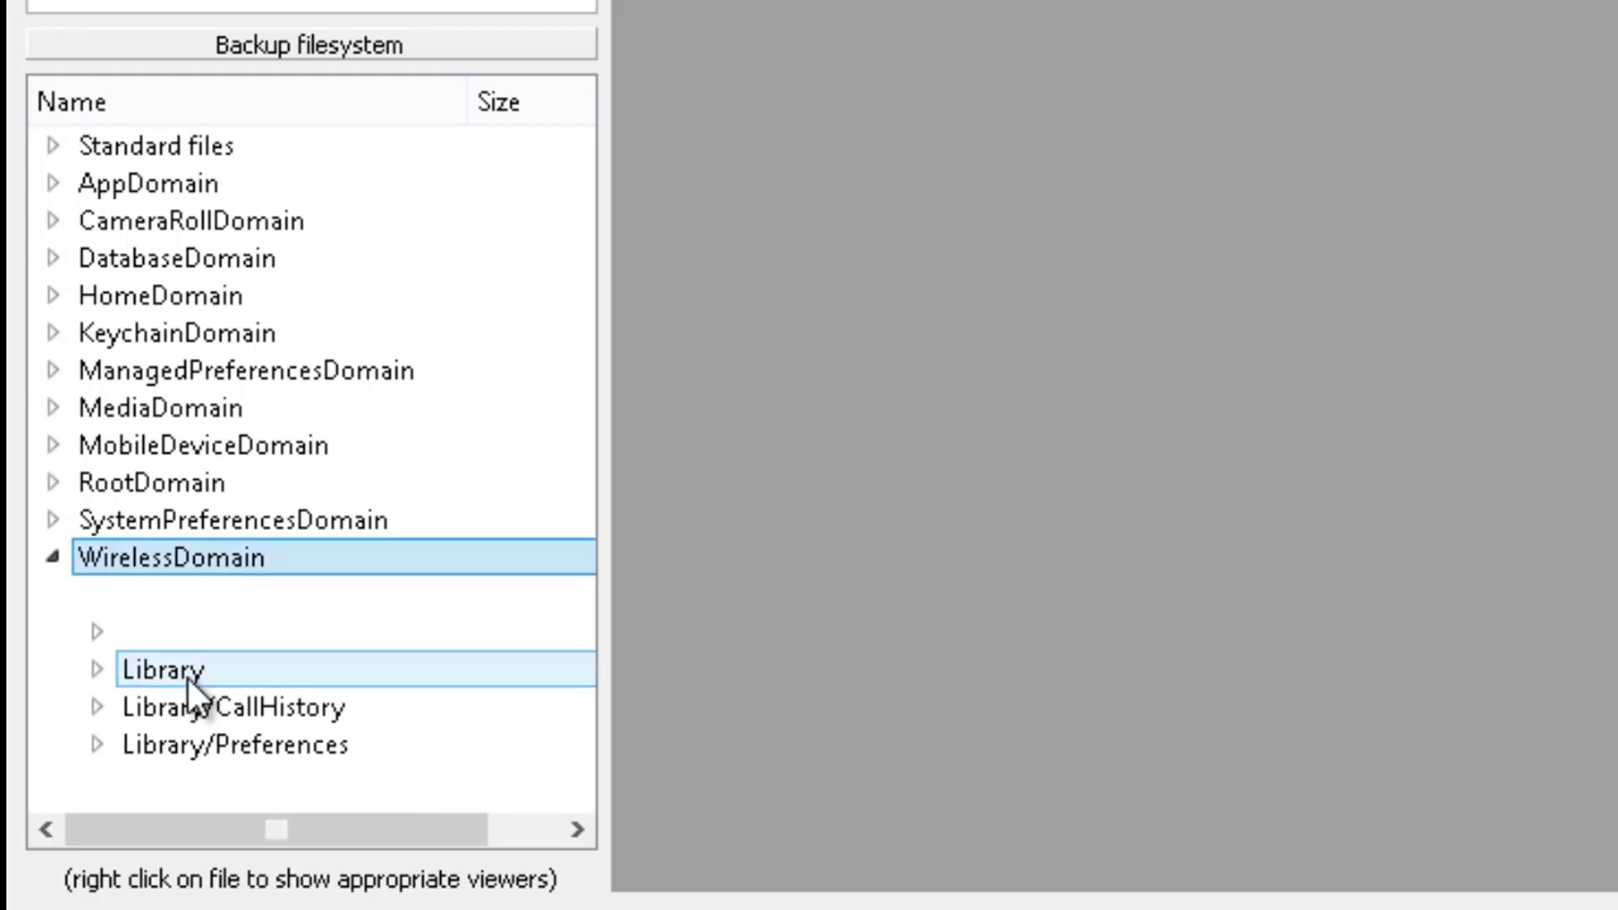
pyautogui.click(189, 680)
pyautogui.doubleClick(194, 701)
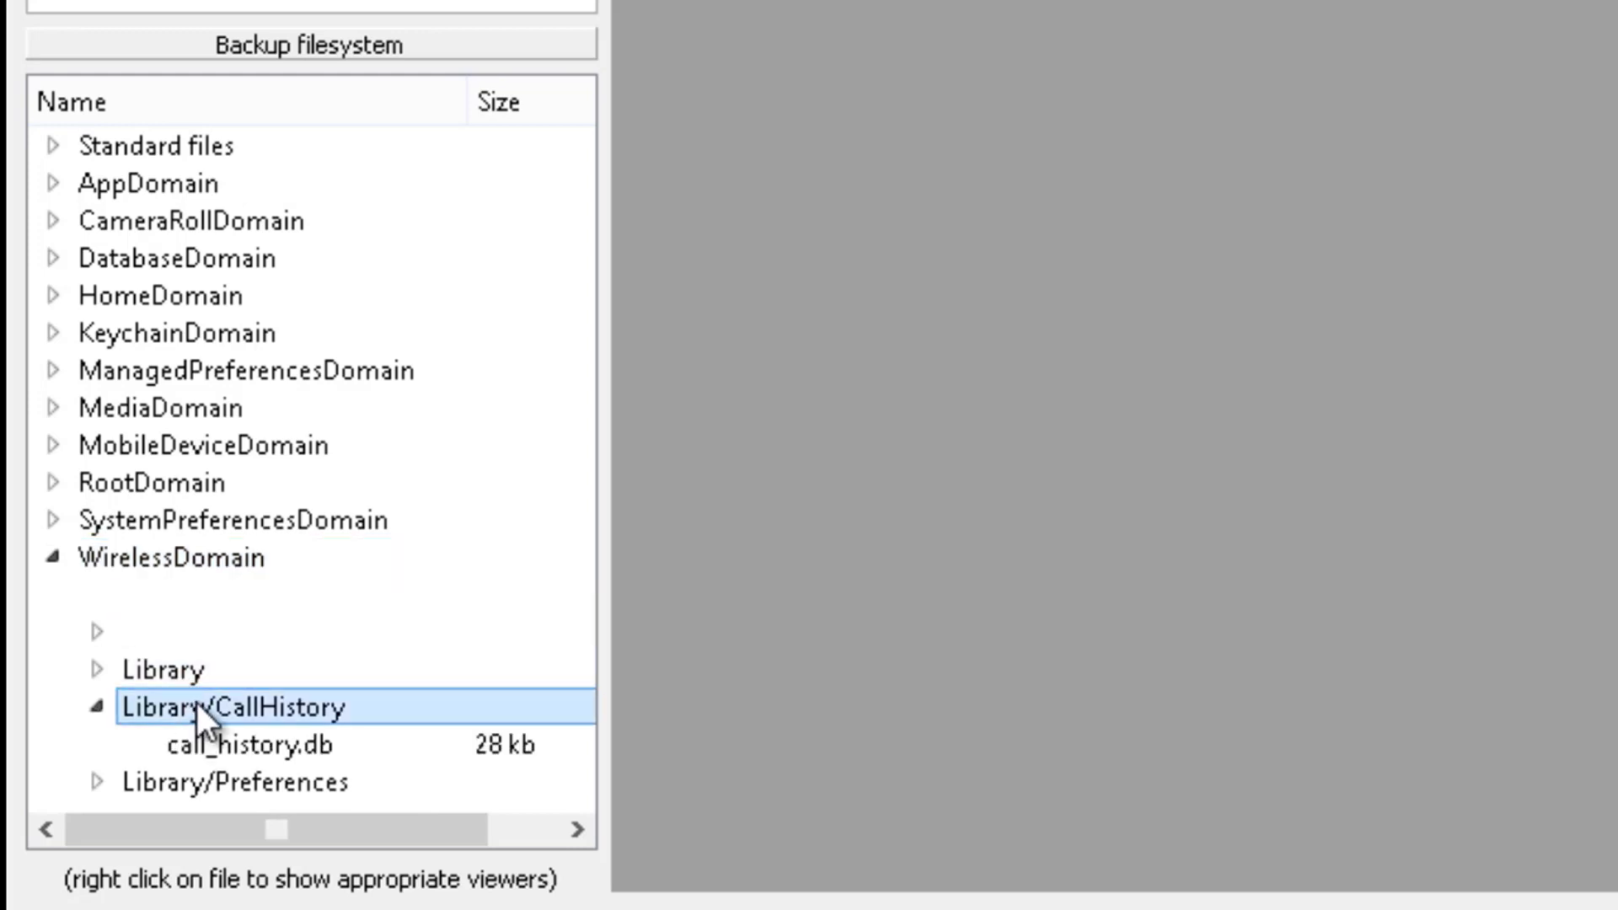
pyautogui.click(249, 745)
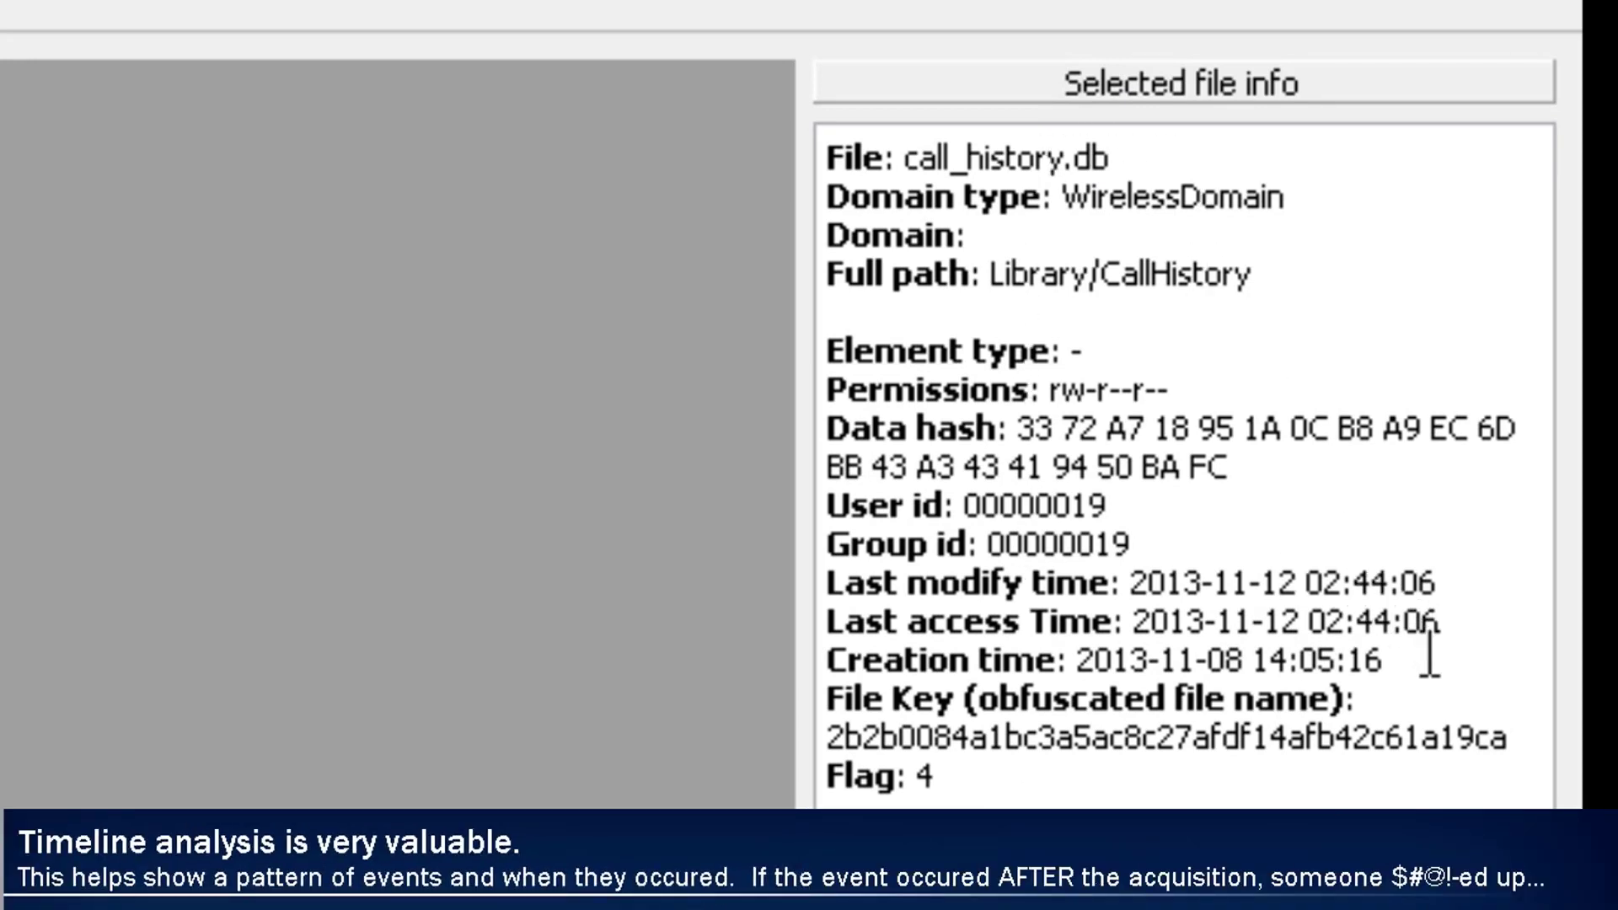
pyautogui.moveTo(1390, 658); pyautogui.dragTo(696, 401)
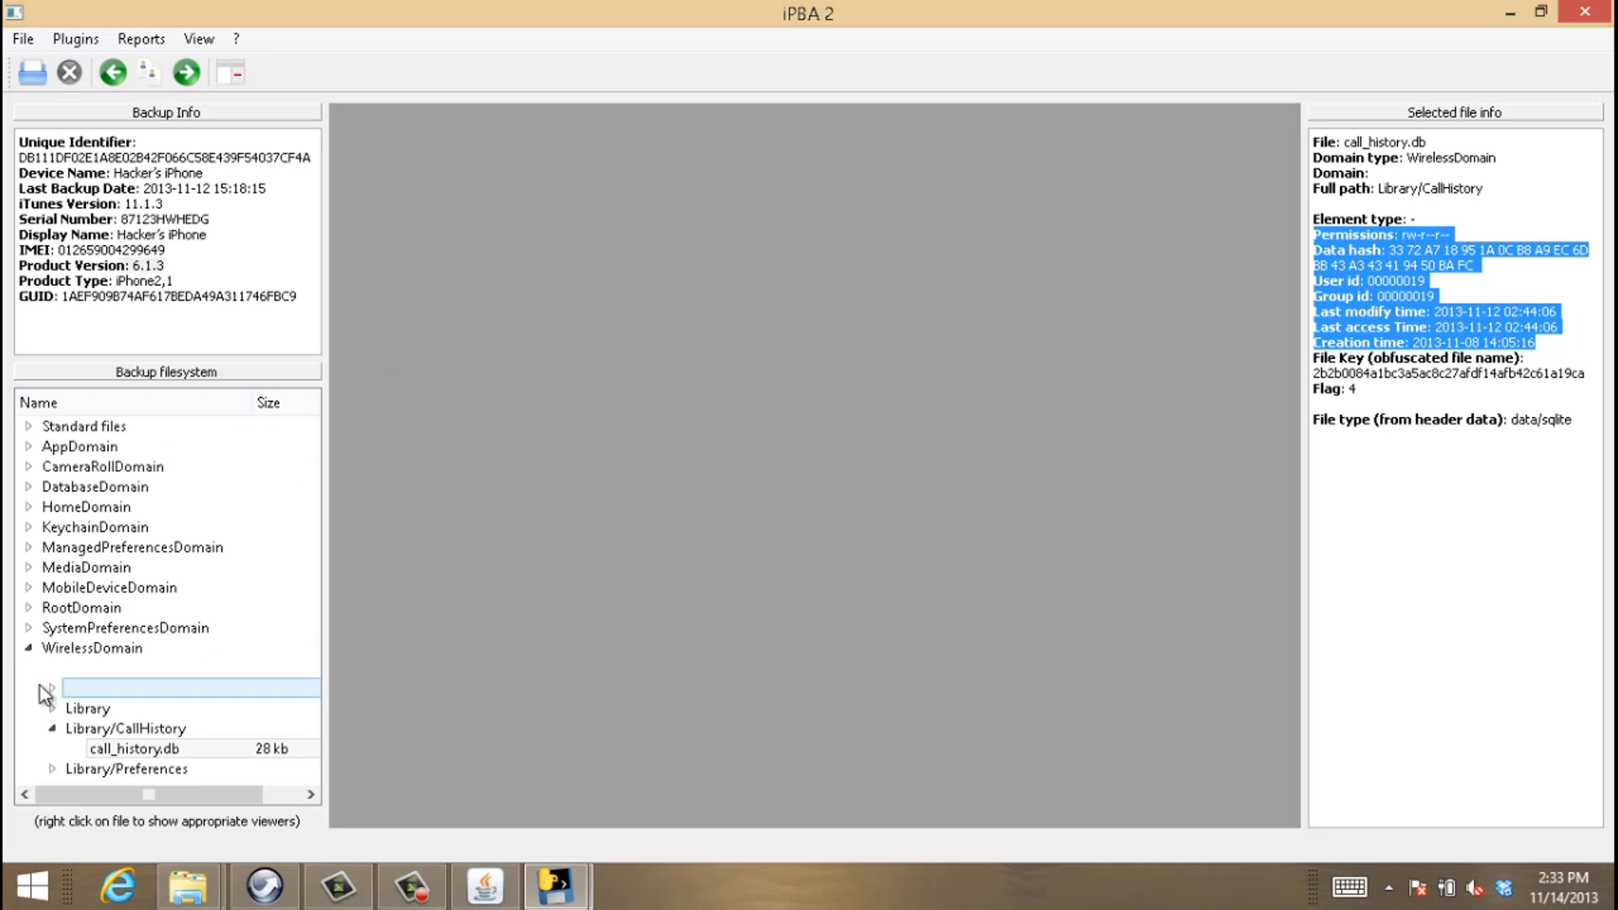
pyautogui.click(28, 648)
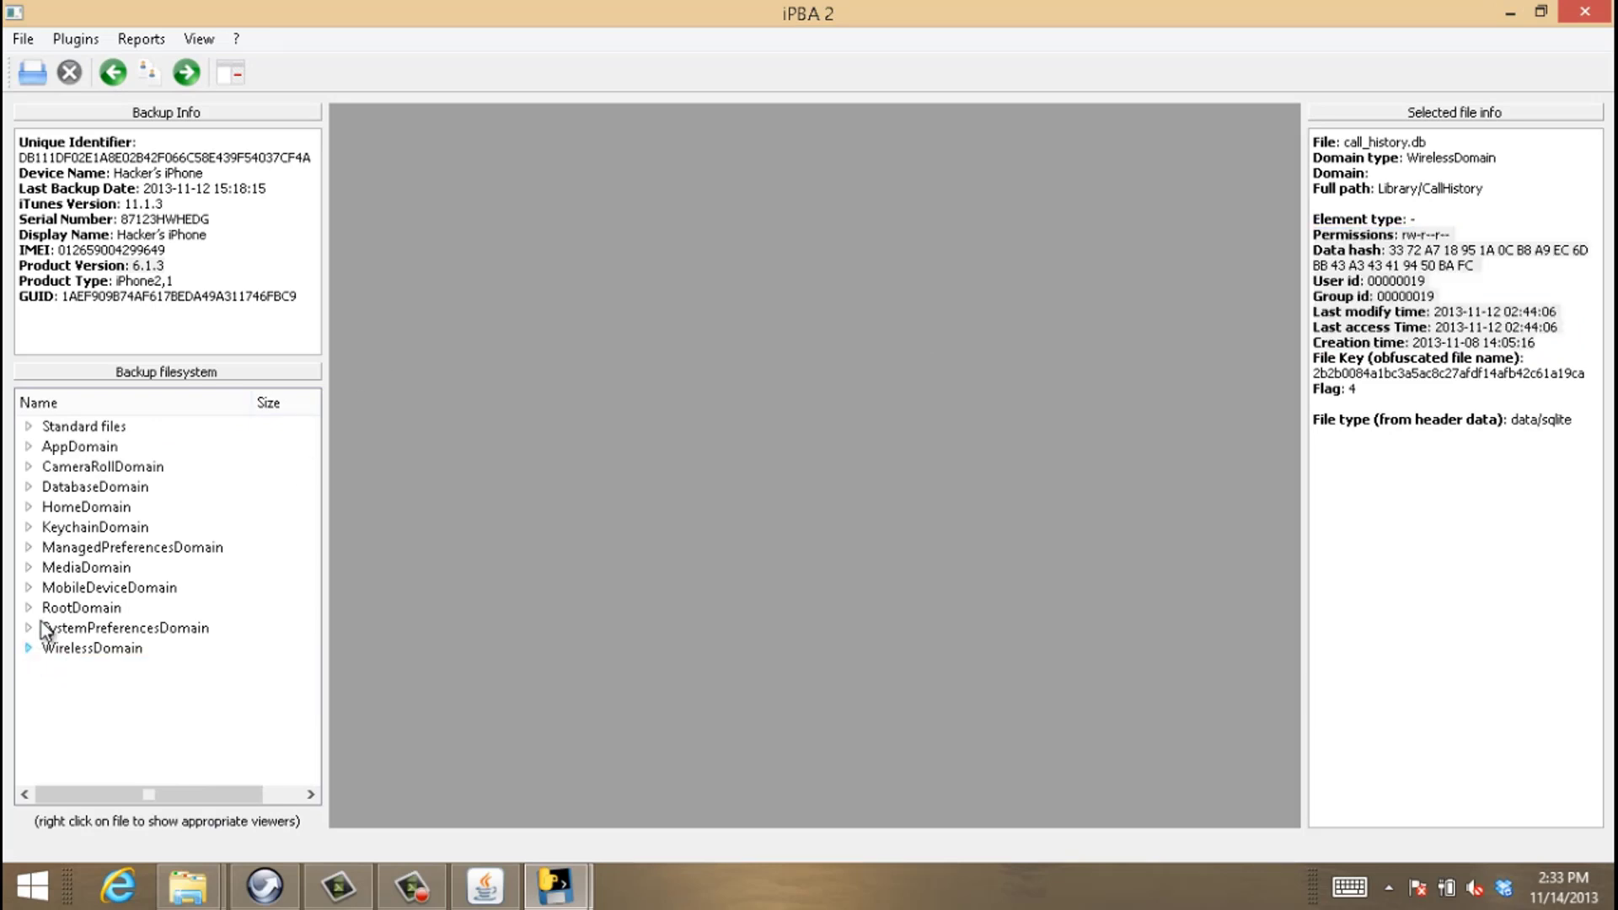
# Try the Address Book and SMS/iMessage plugins, dismiss their errors, and open the Thumbnails Browser
pyautogui.click(88, 39)
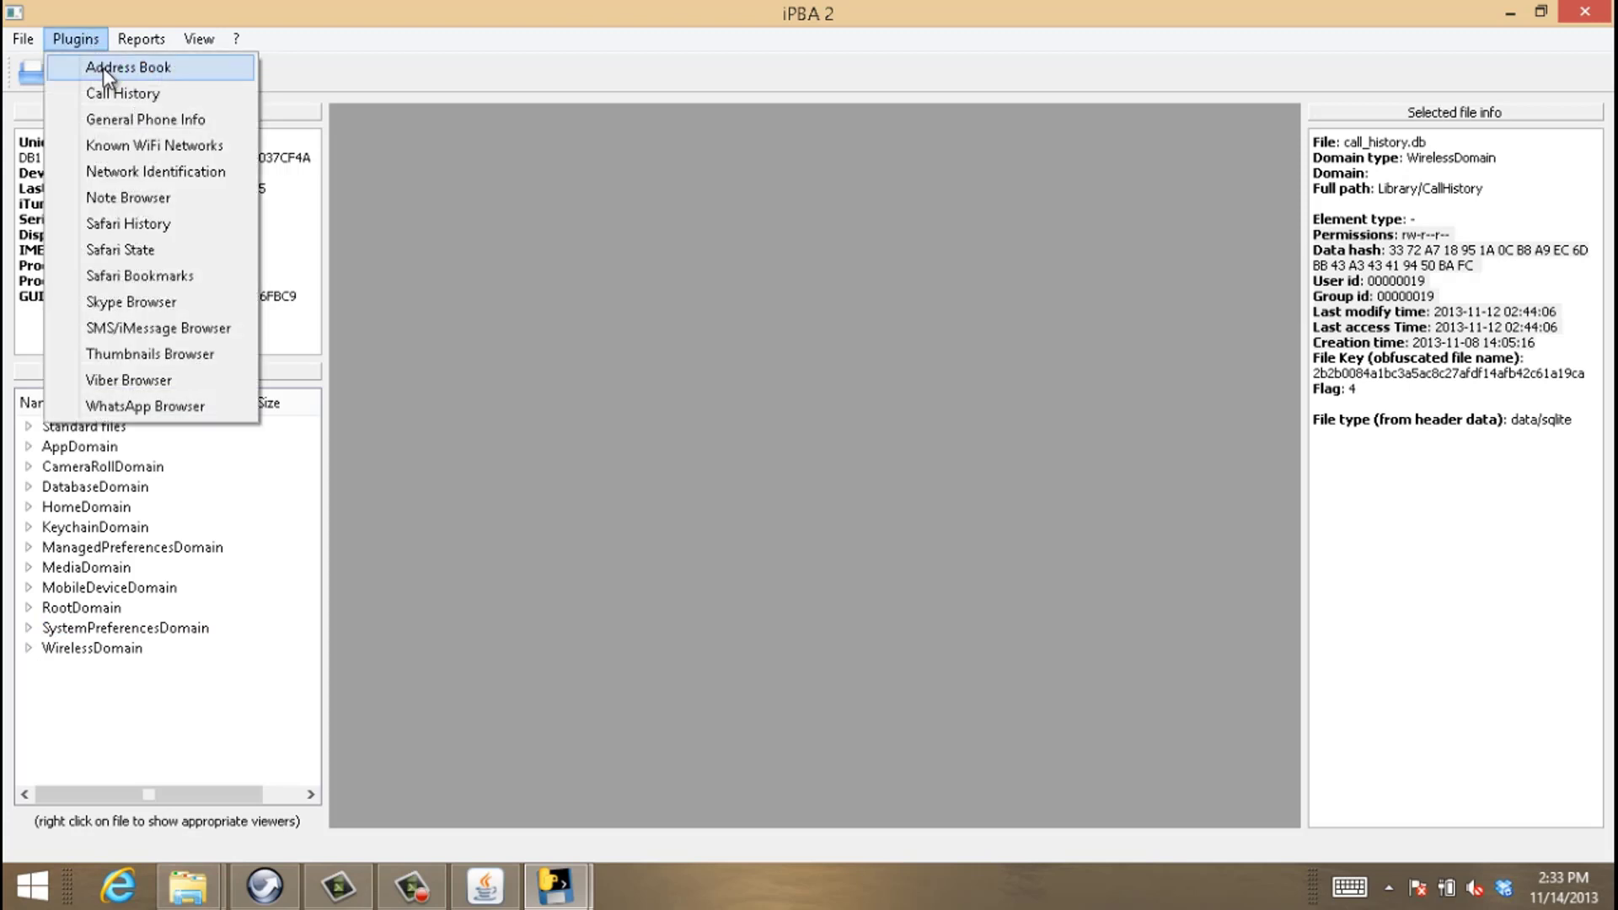
pyautogui.click(98, 66)
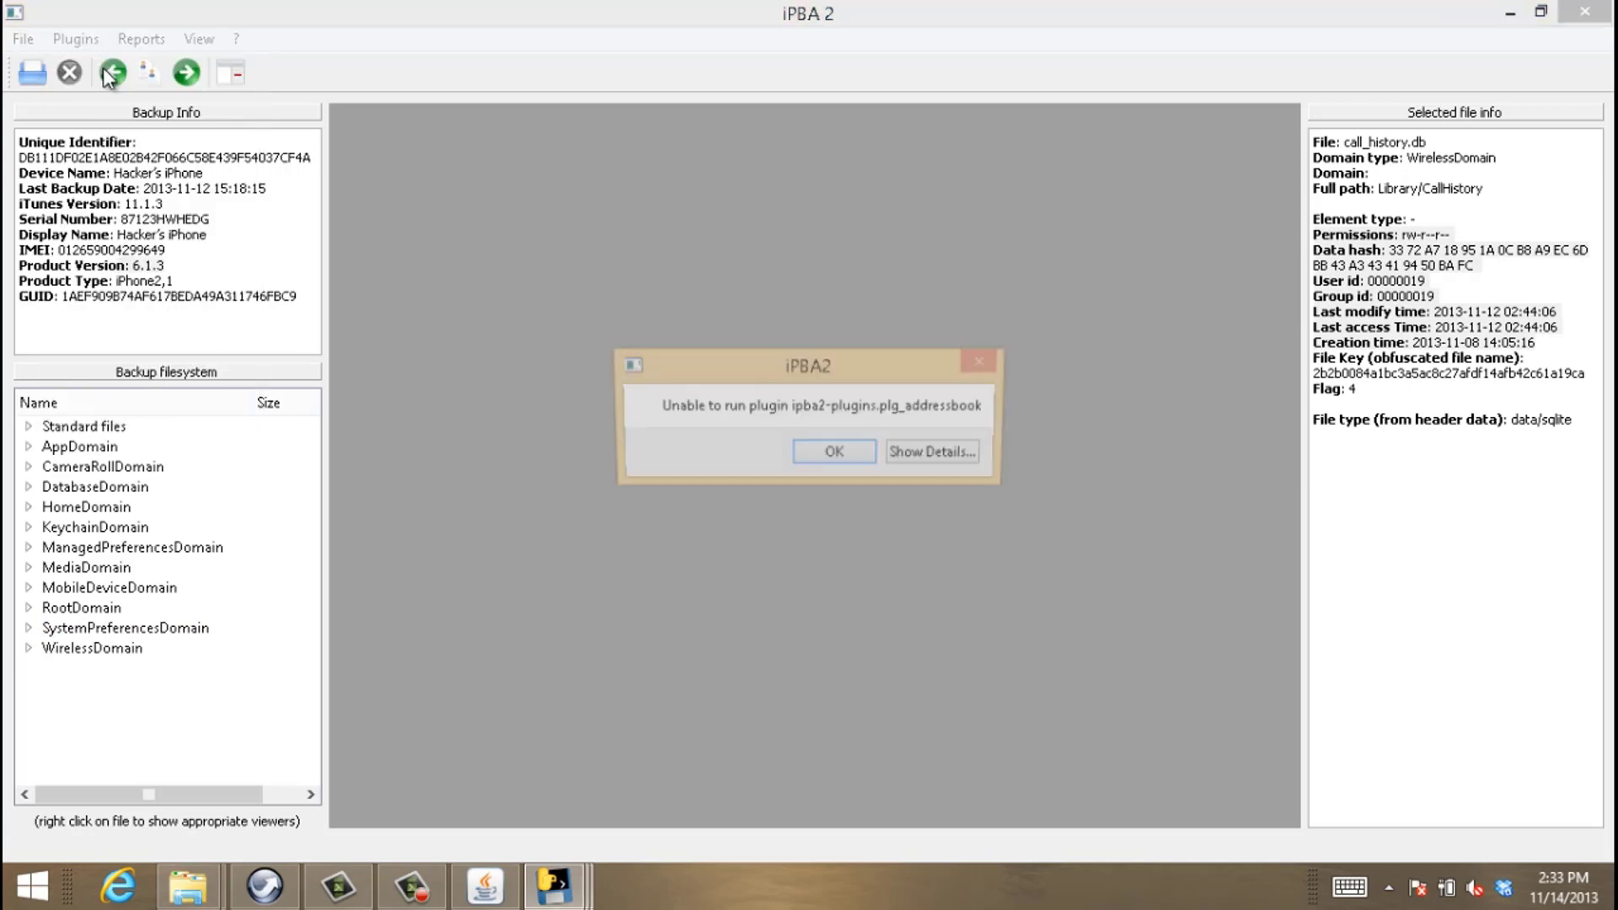
pyautogui.click(824, 462)
pyautogui.click(56, 40)
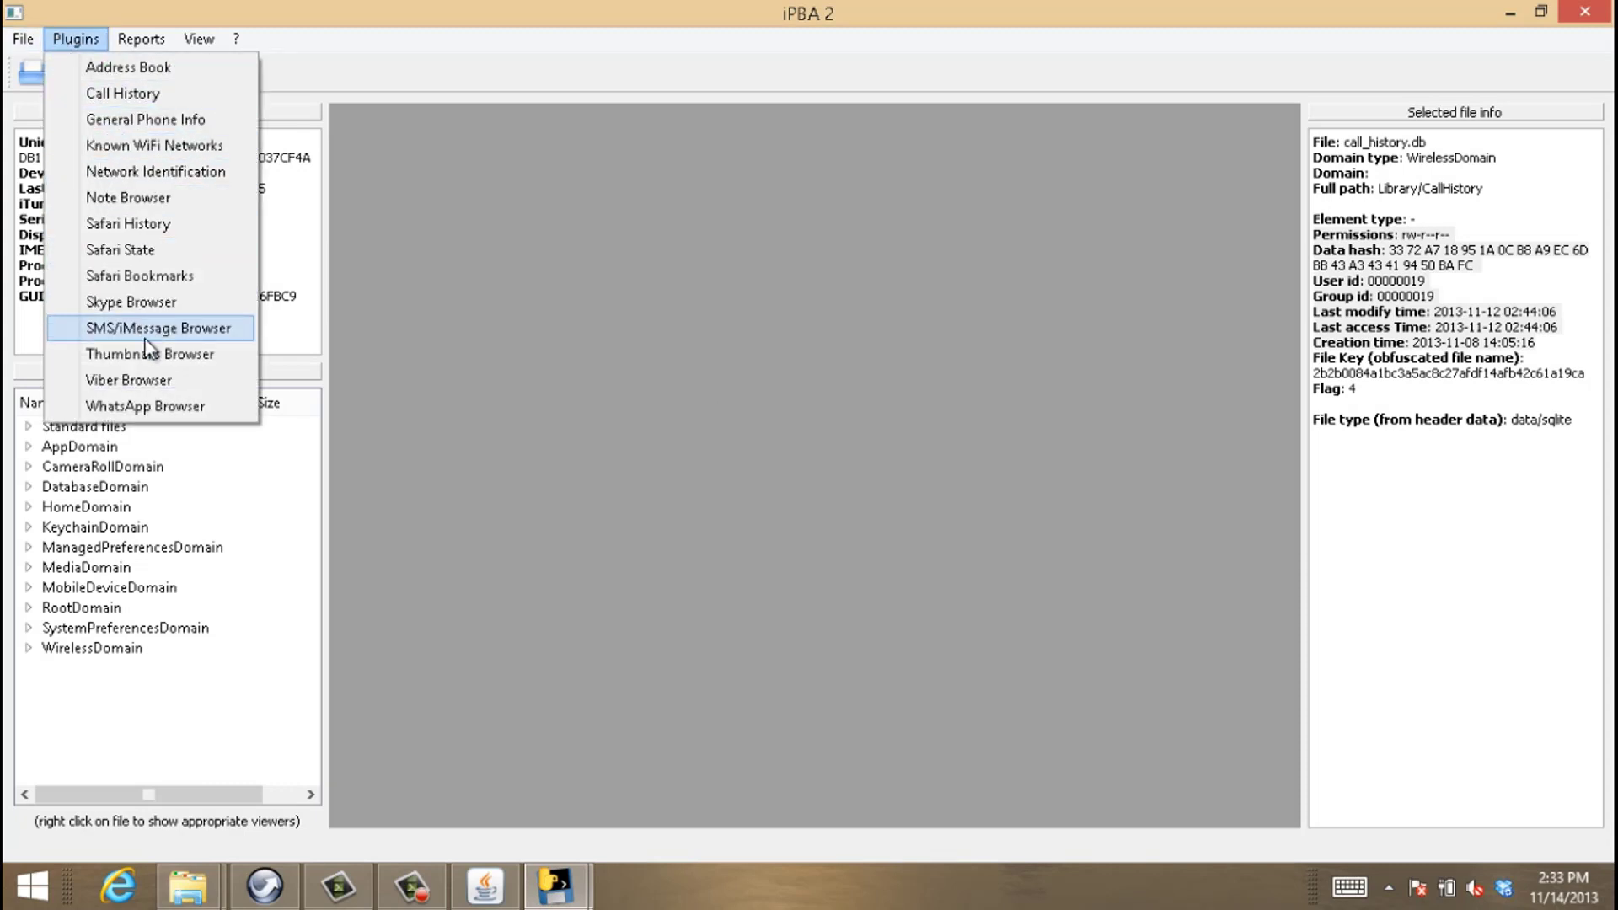
pyautogui.click(145, 330)
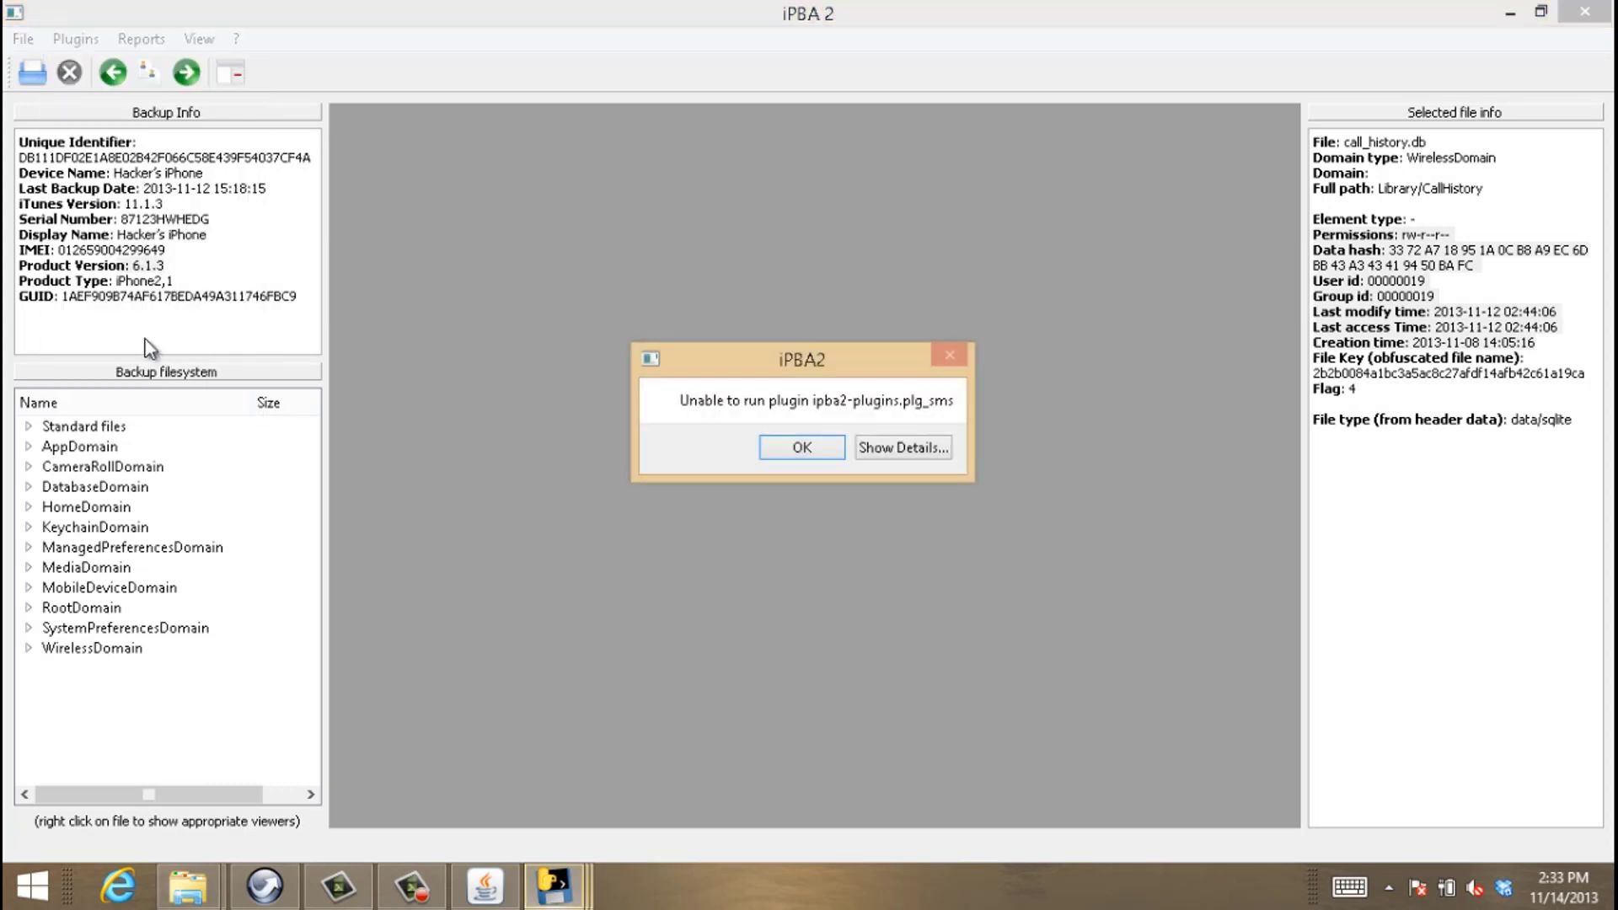
pyautogui.click(799, 448)
pyautogui.click(83, 40)
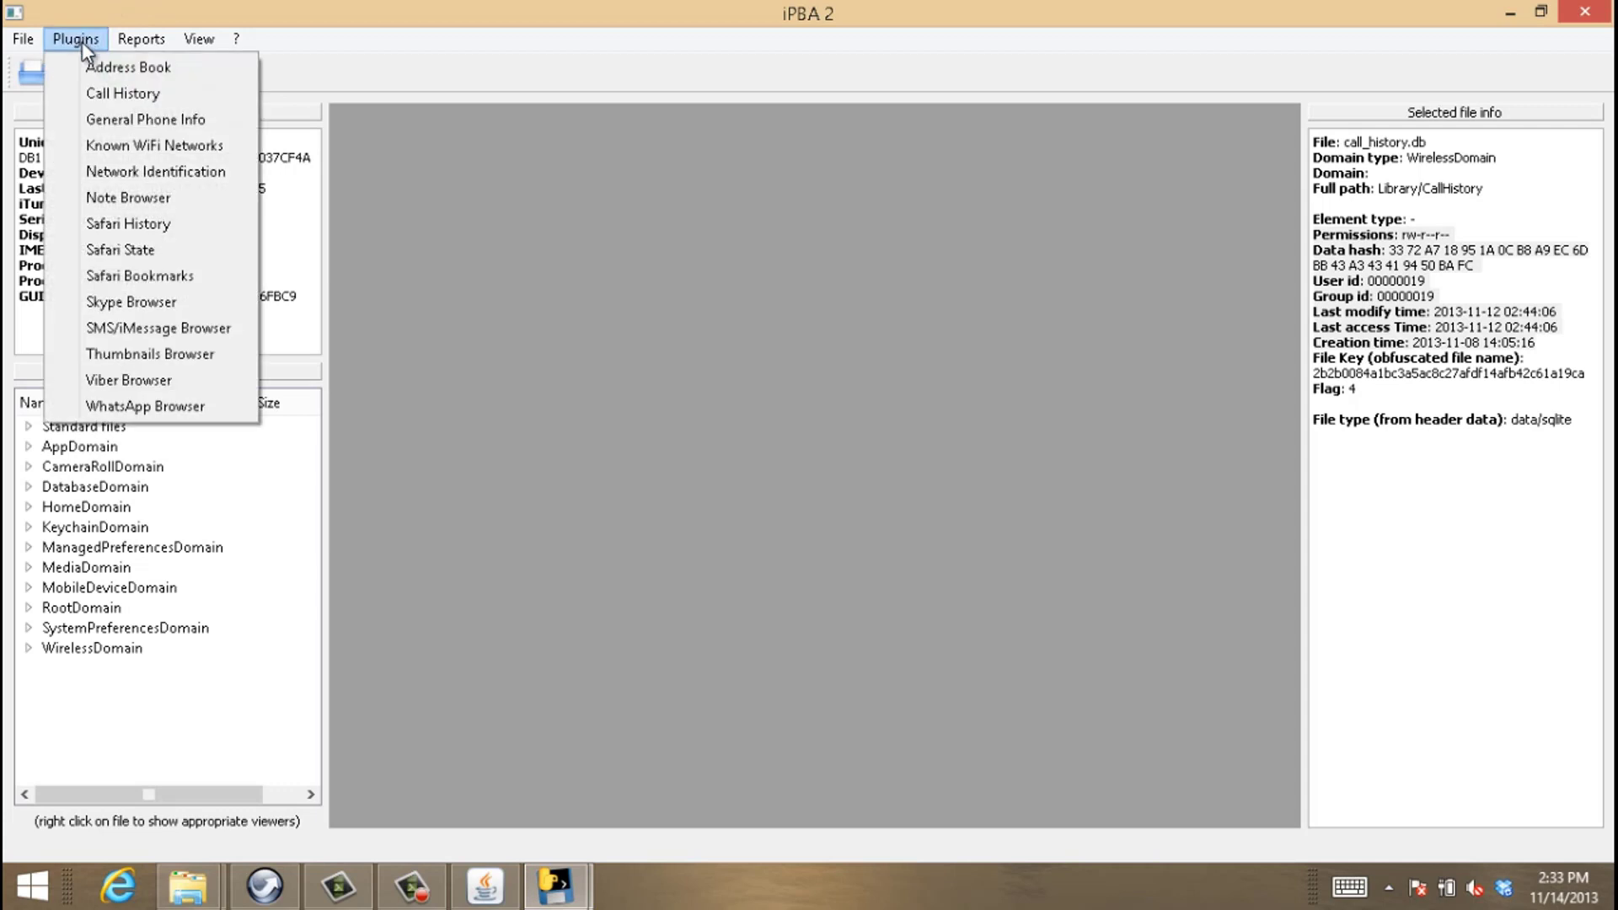
pyautogui.click(176, 352)
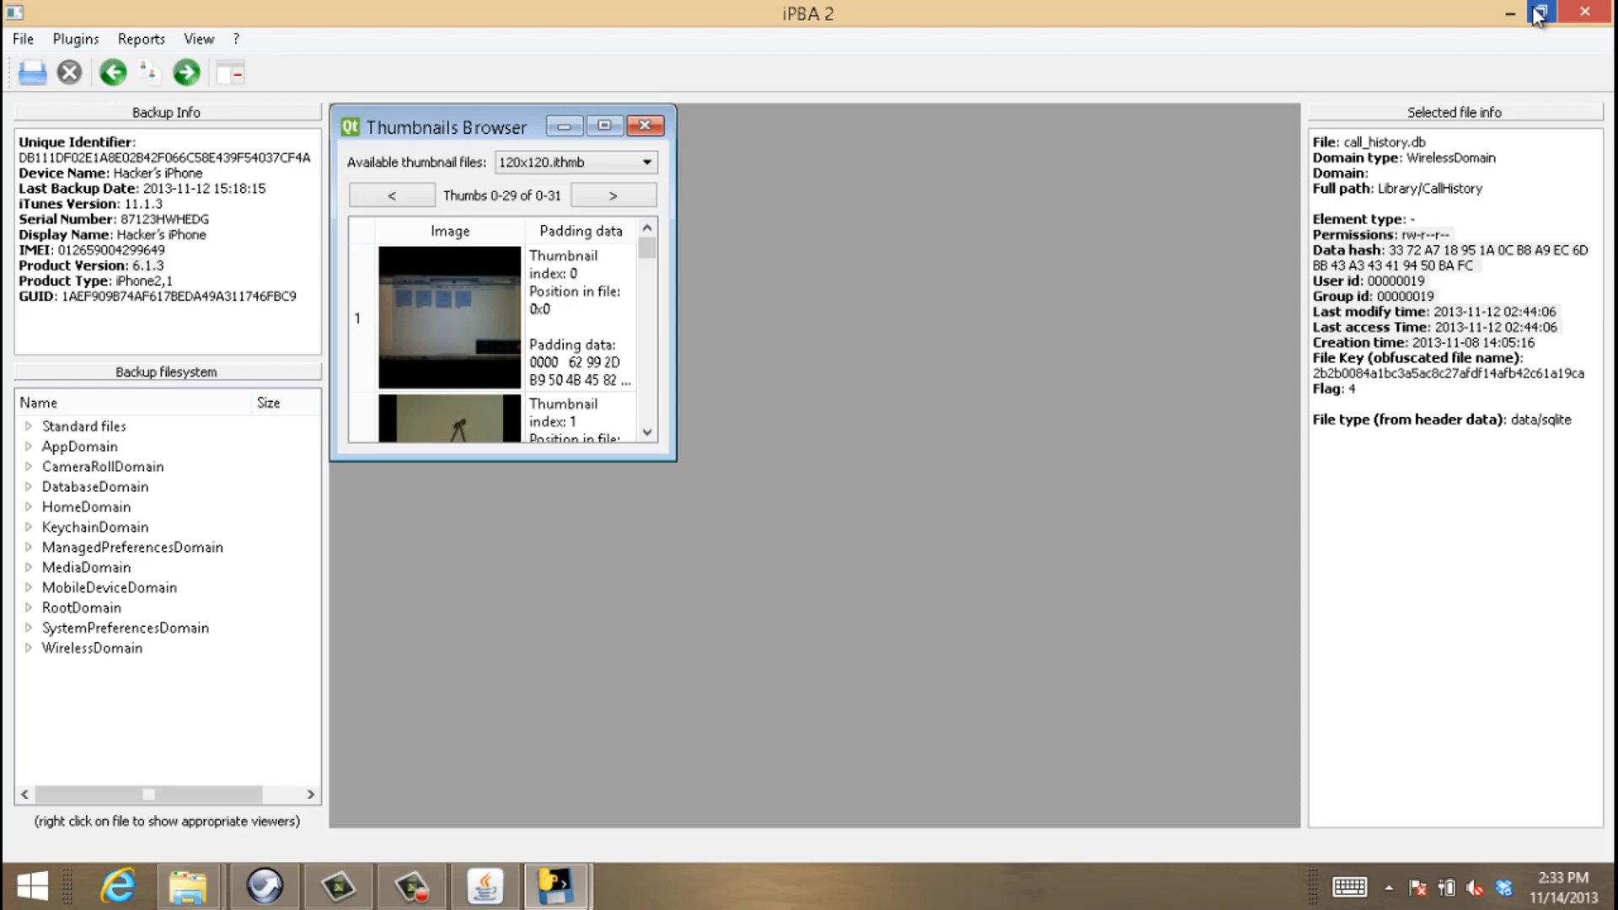
# Maximize the Thumbnails Browser and scroll through the 120x120.ithmb thumbnails with their position and padding data
pyautogui.click(606, 132)
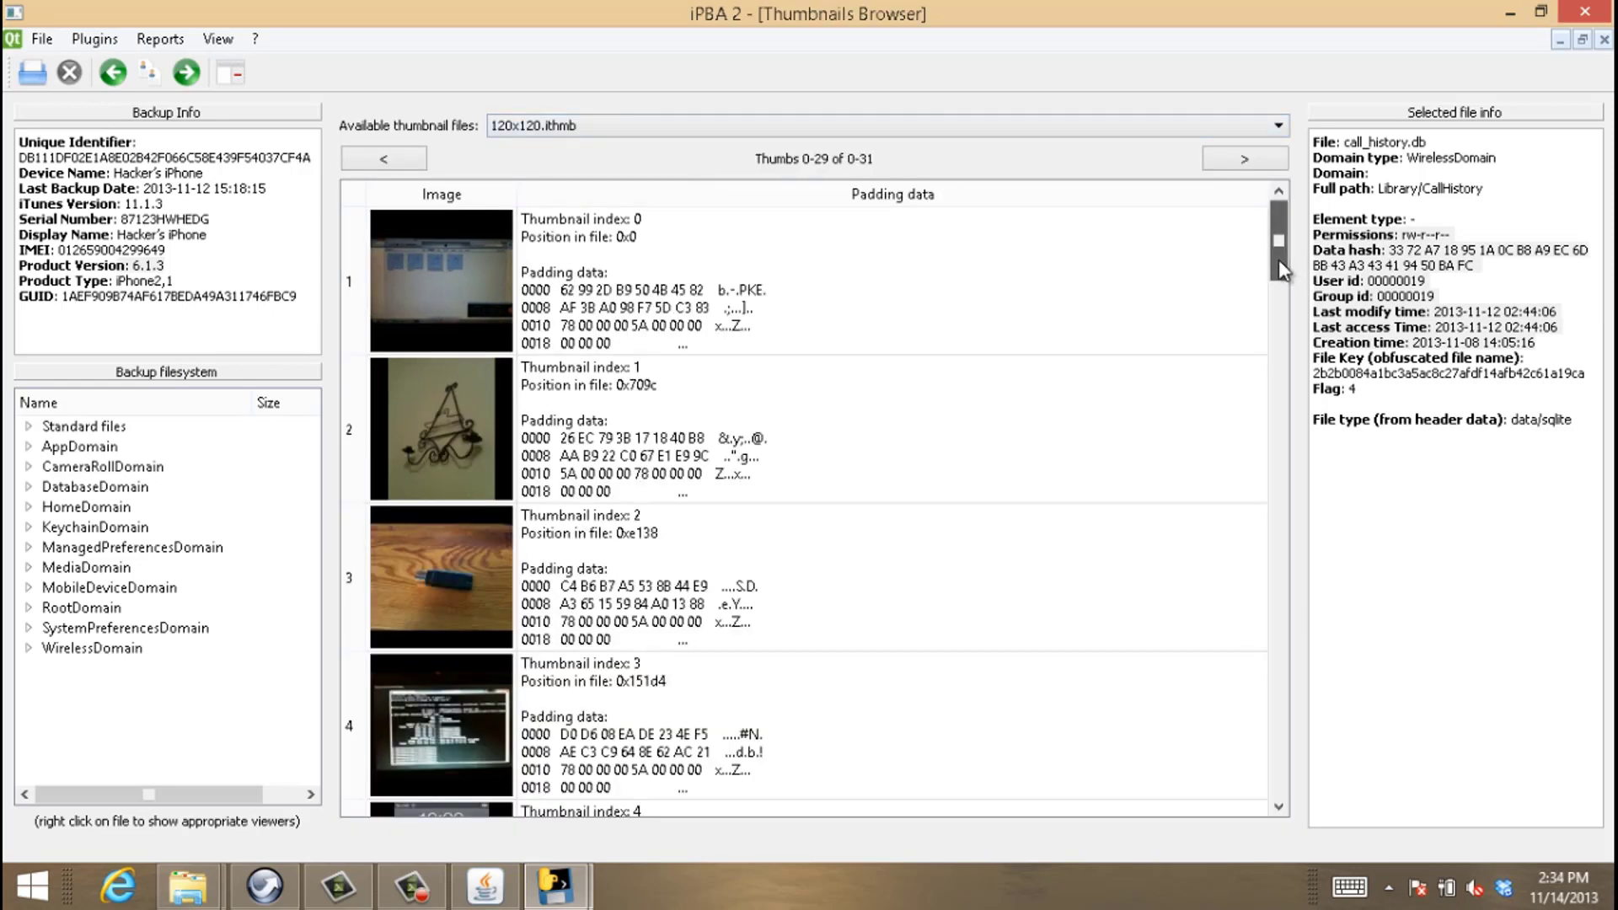
pyautogui.moveTo(1278, 259); pyautogui.dragTo(843, 211)
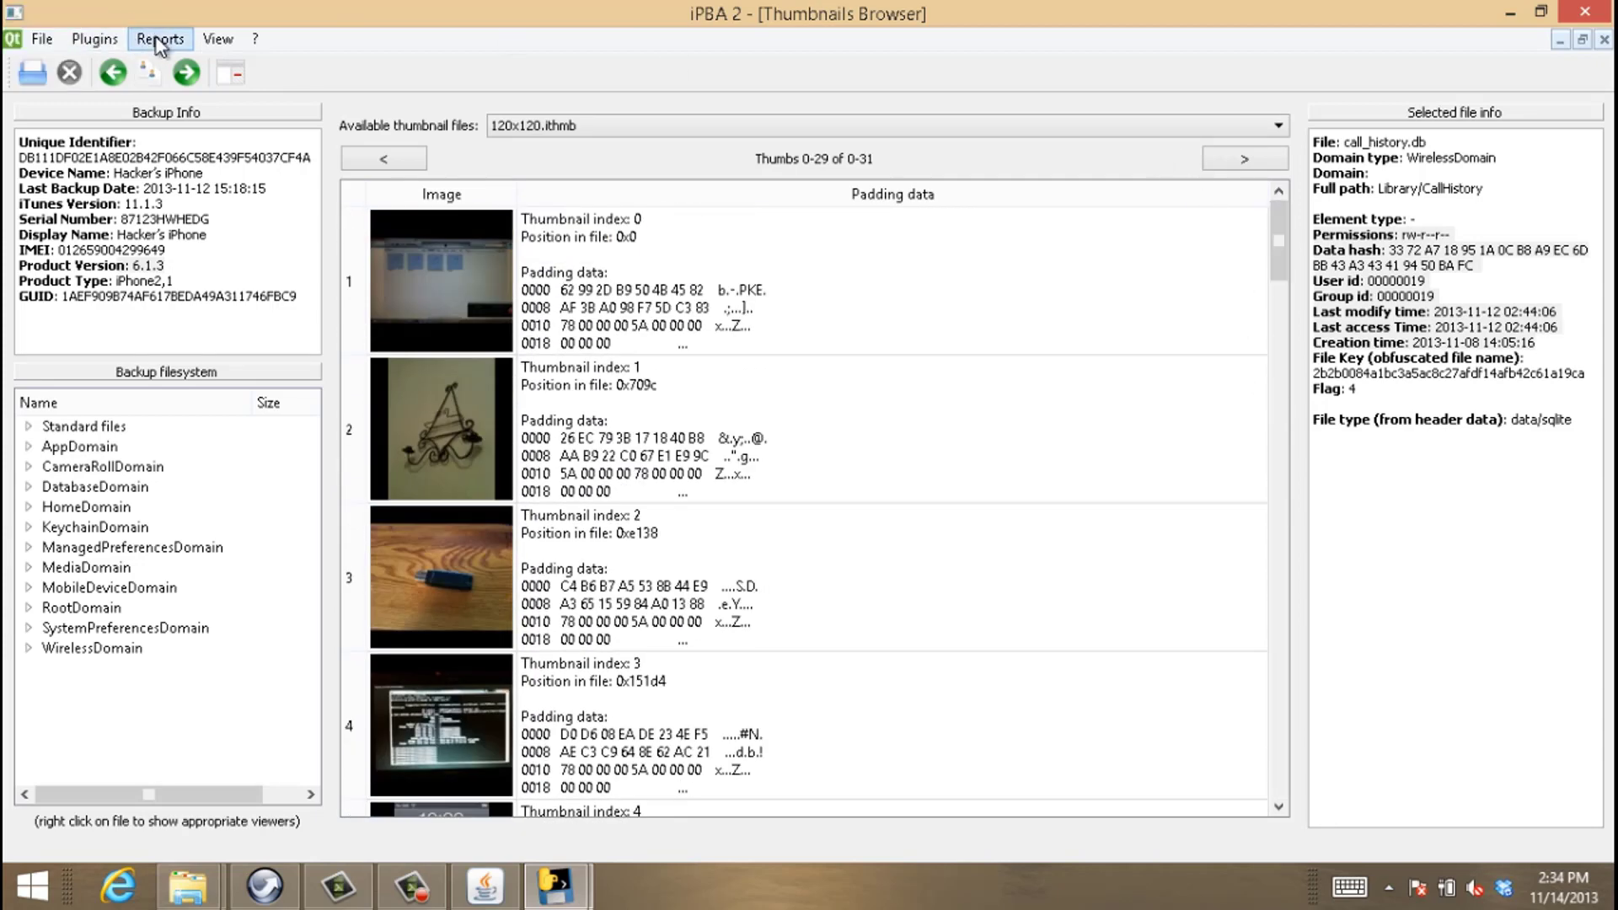
# Open the Safari History plugin and page down the history list to visits from 2013-11-07
pyautogui.click(94, 39)
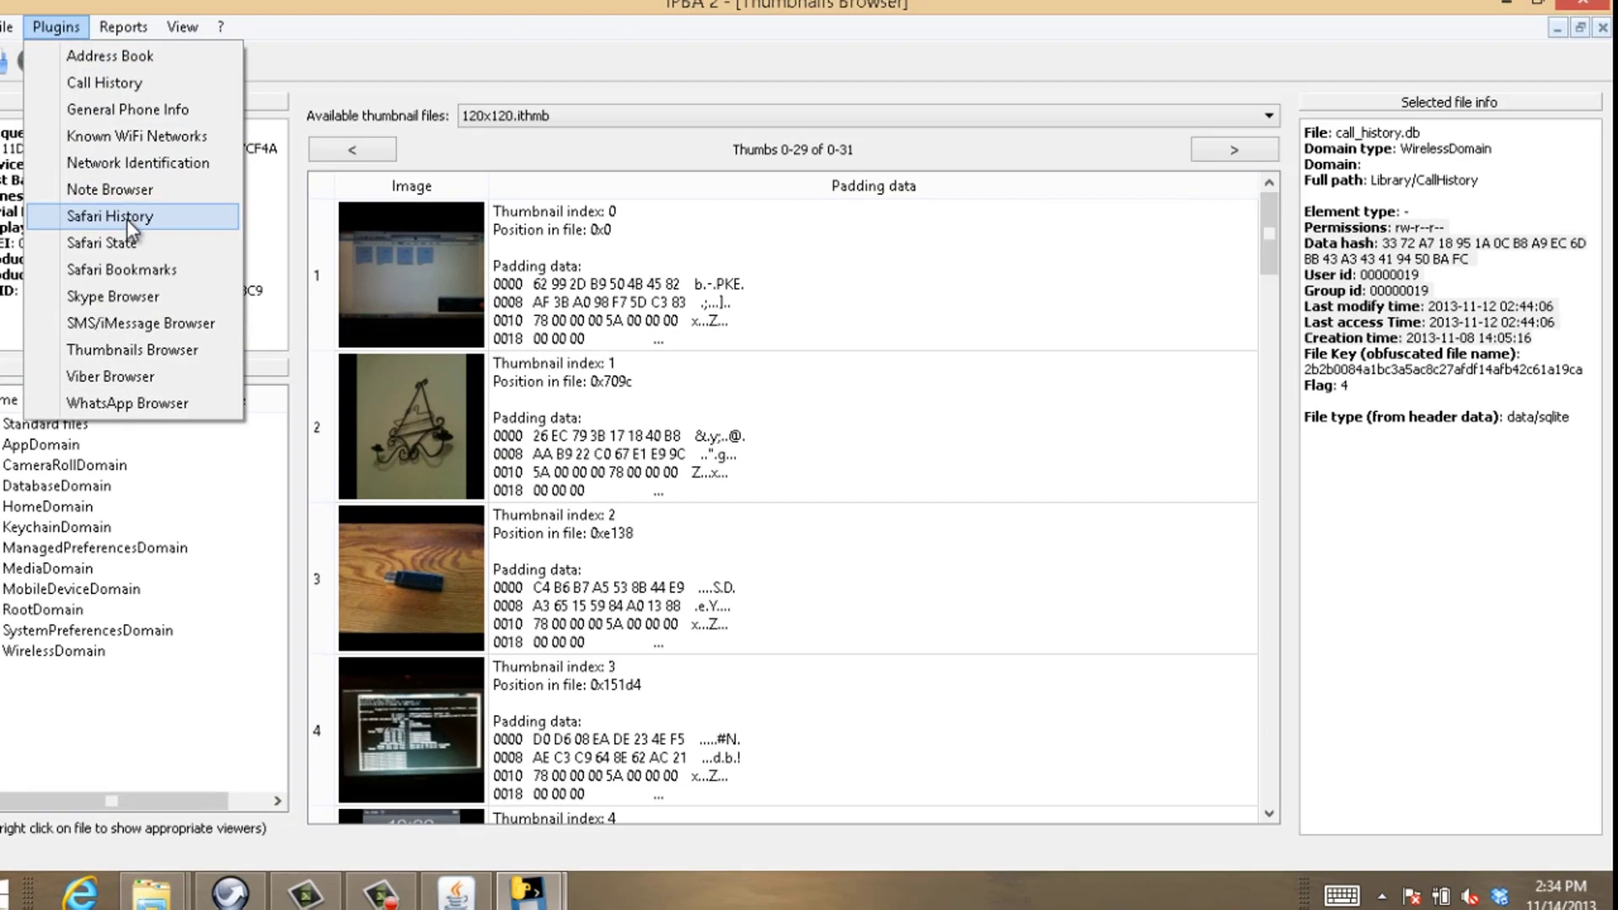
pyautogui.click(135, 224)
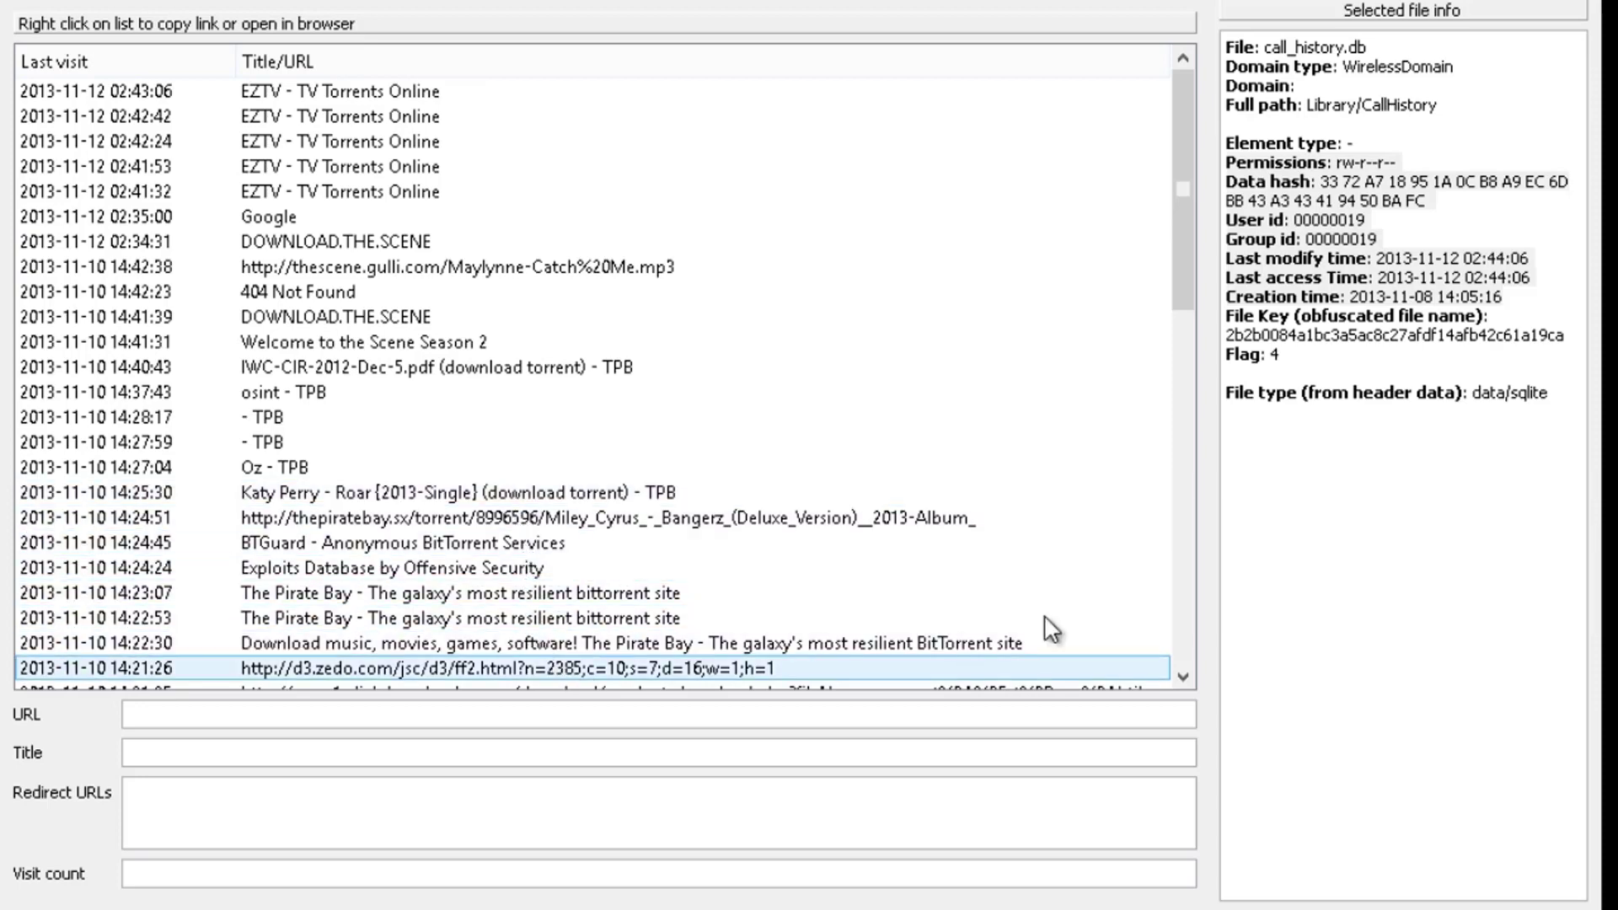
pyautogui.click(1186, 619)
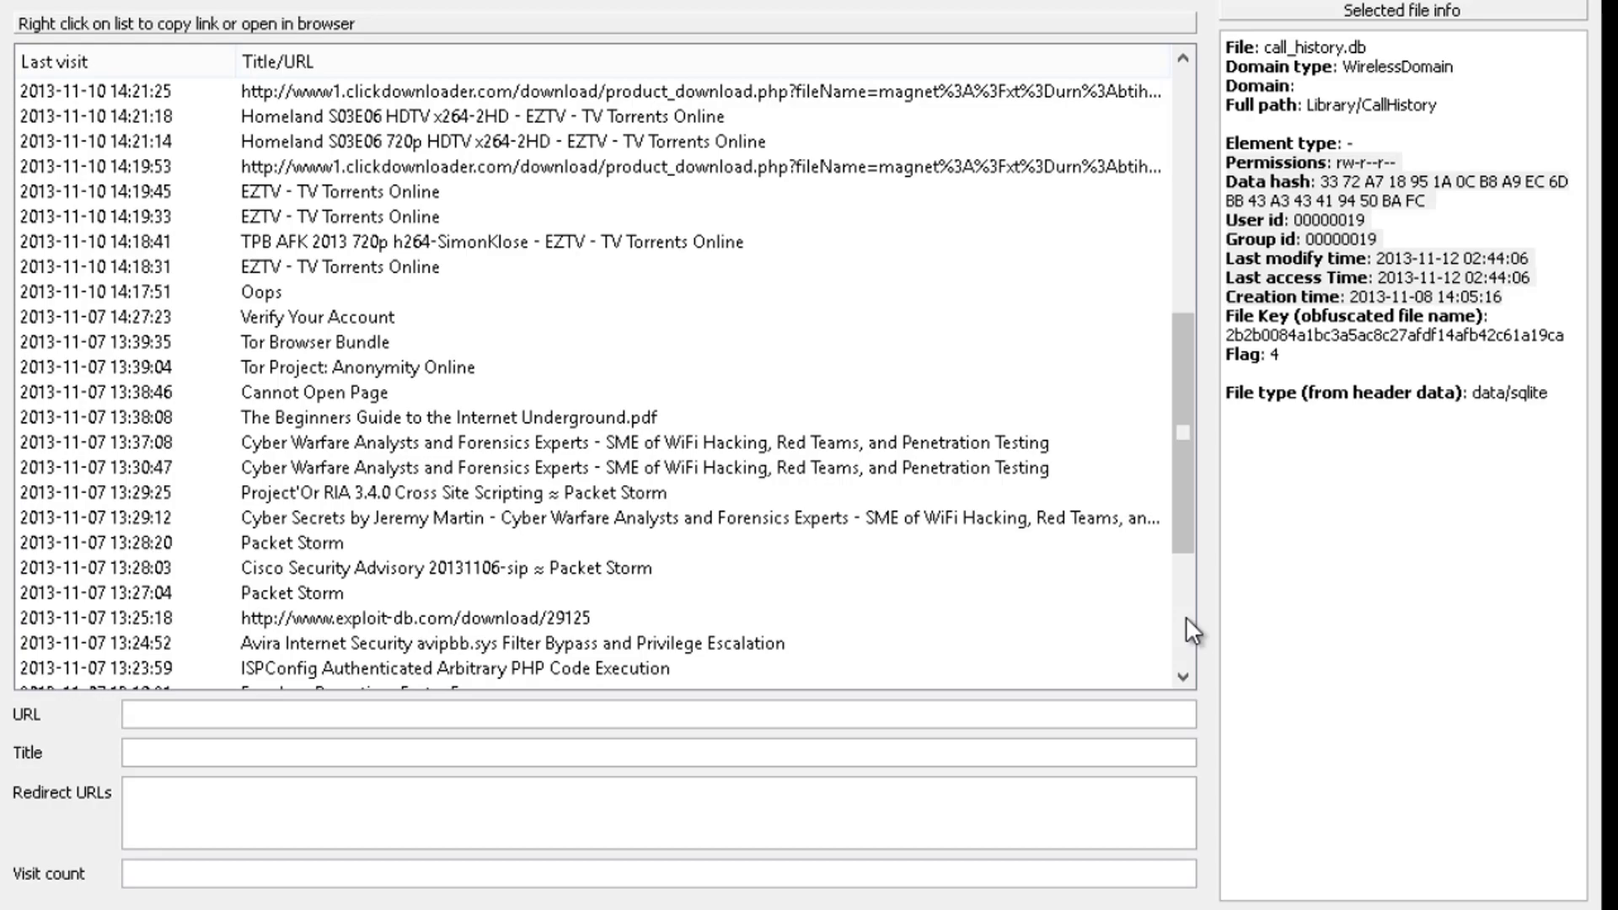
pyautogui.click(1186, 619)
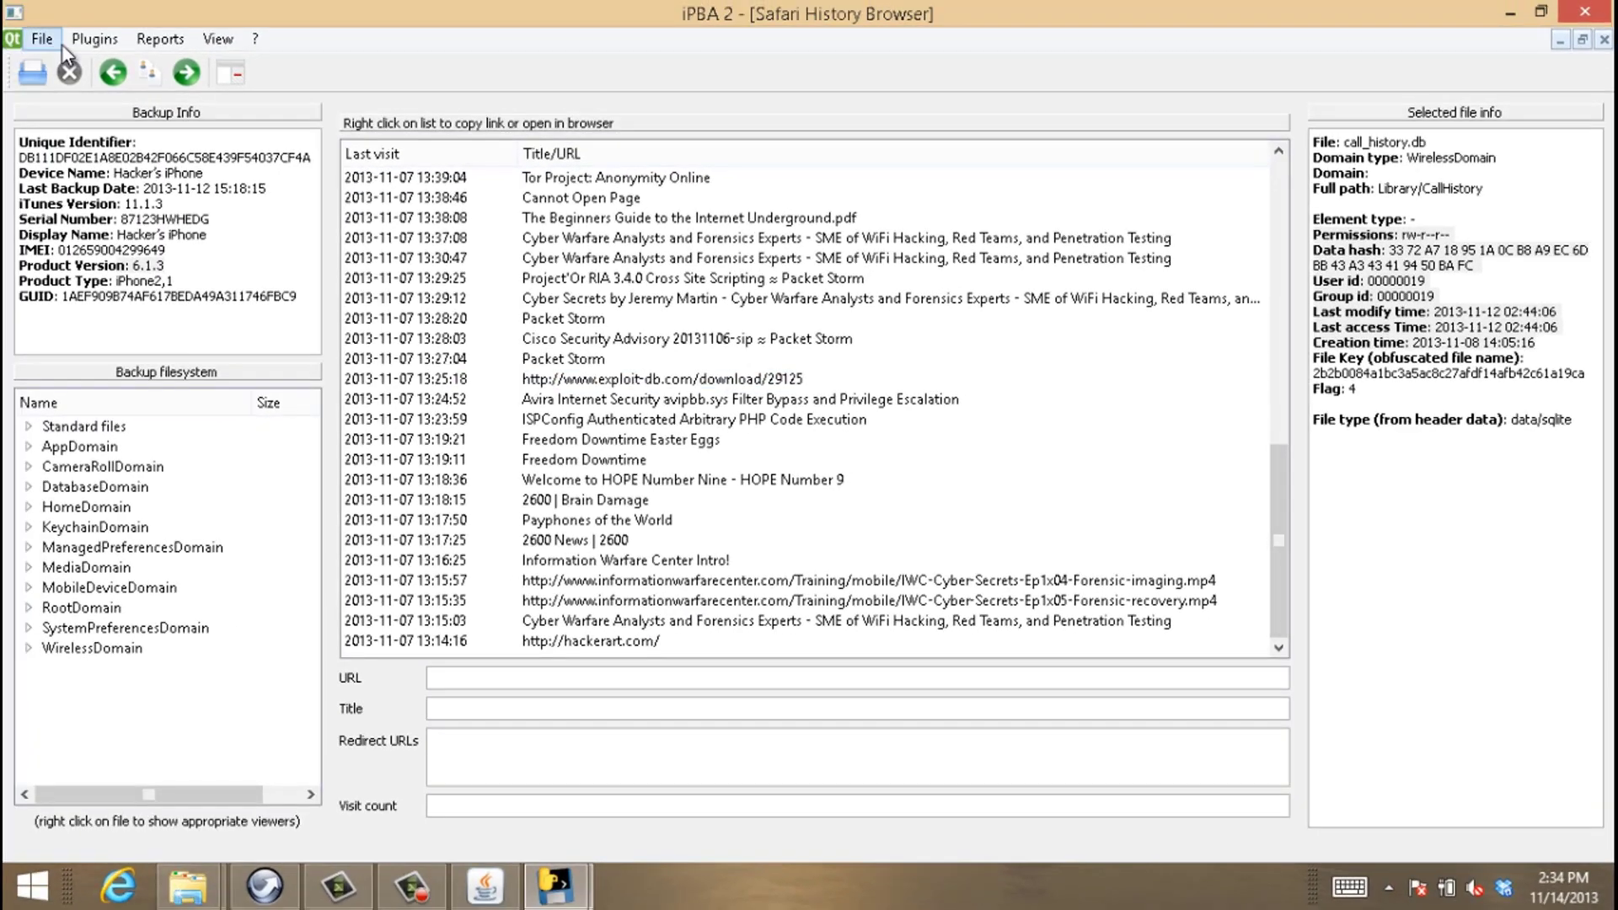
# Open the Safari State plugin's open tabs view and inspect the EZTV tab's thumbnail and history
pyautogui.click(108, 40)
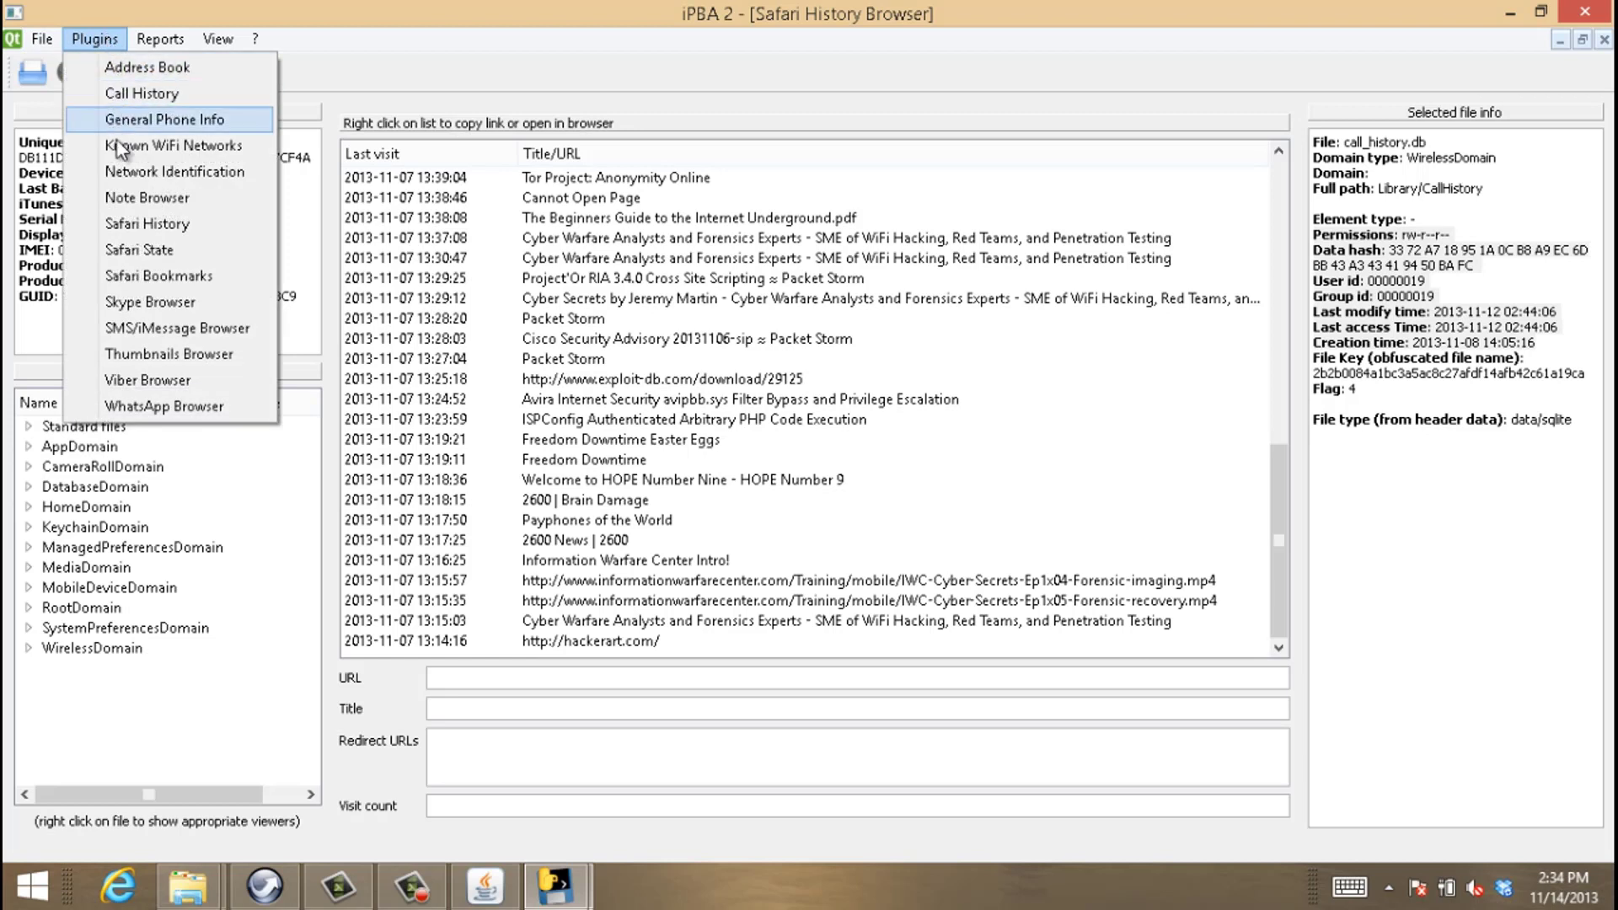
pyautogui.click(145, 247)
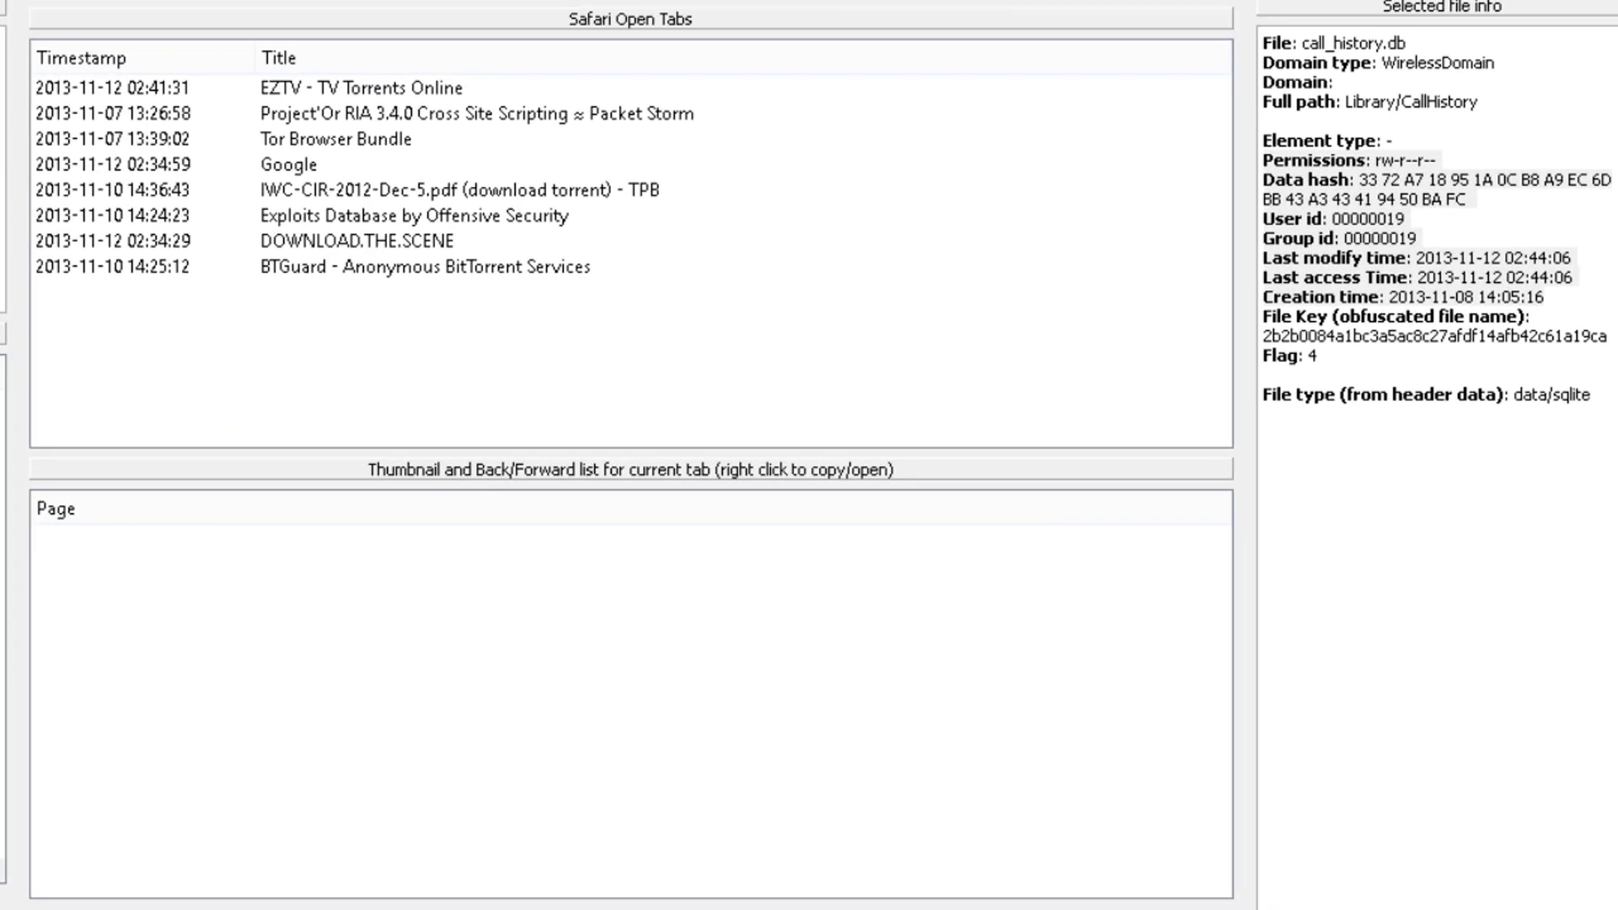
pyautogui.click(437, 117)
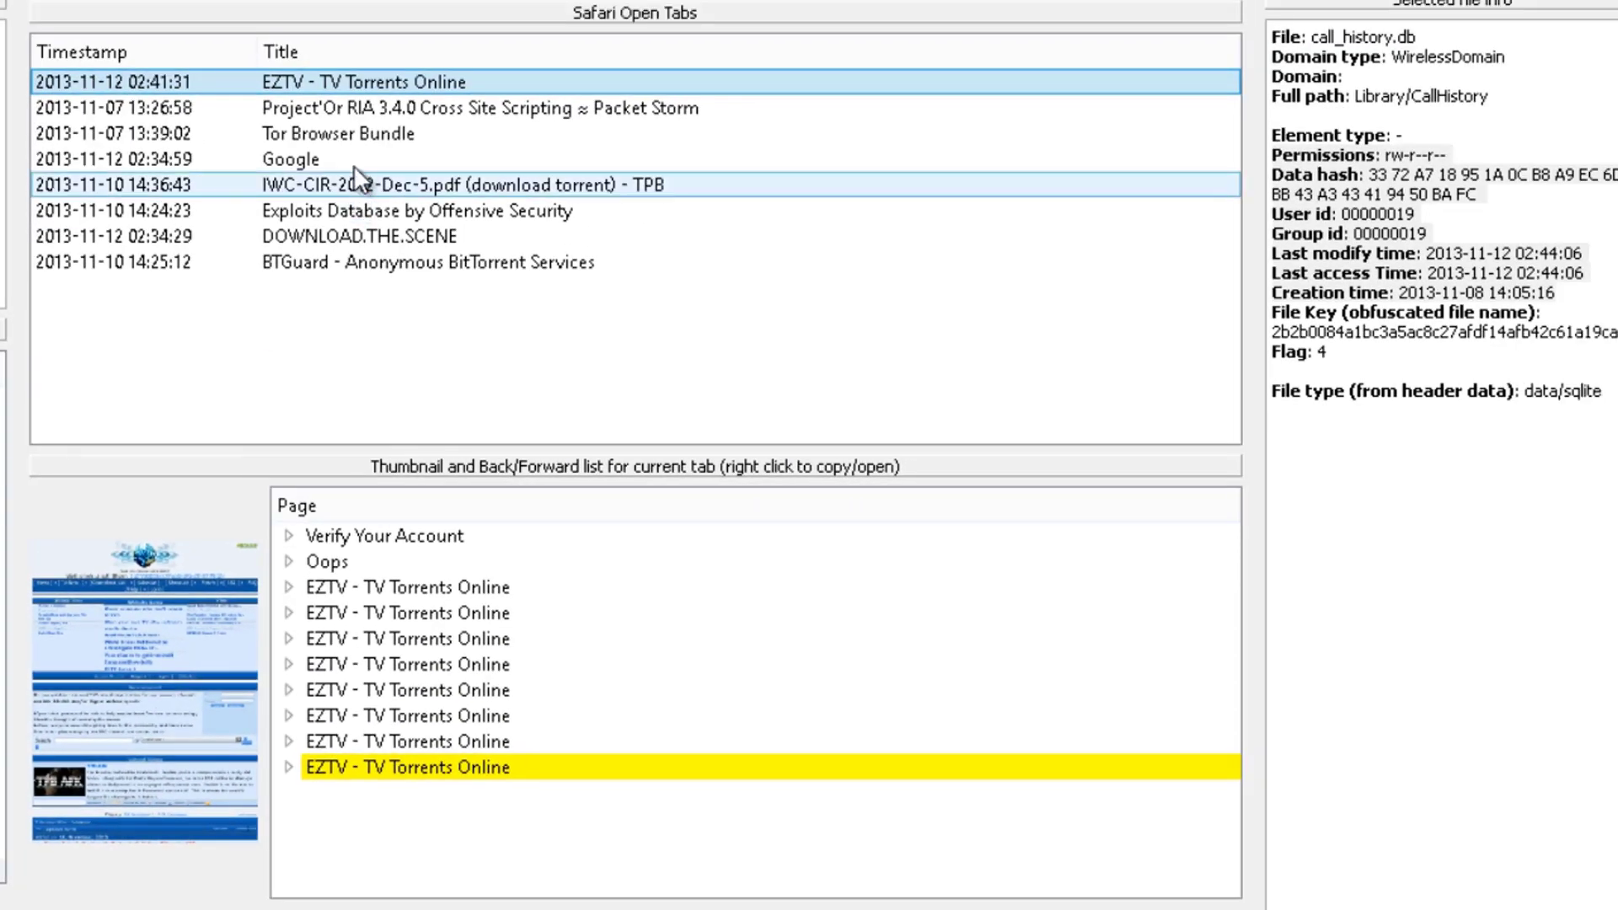
# Review the remaining tabs: Project'Or RIA, Tor Browser Bundle, Google, IWC-CIR-2012-Dec-5.pdf, Exploits Database, DOWNLOAD.THE.SCENE, BTGuard
pyautogui.click(349, 106)
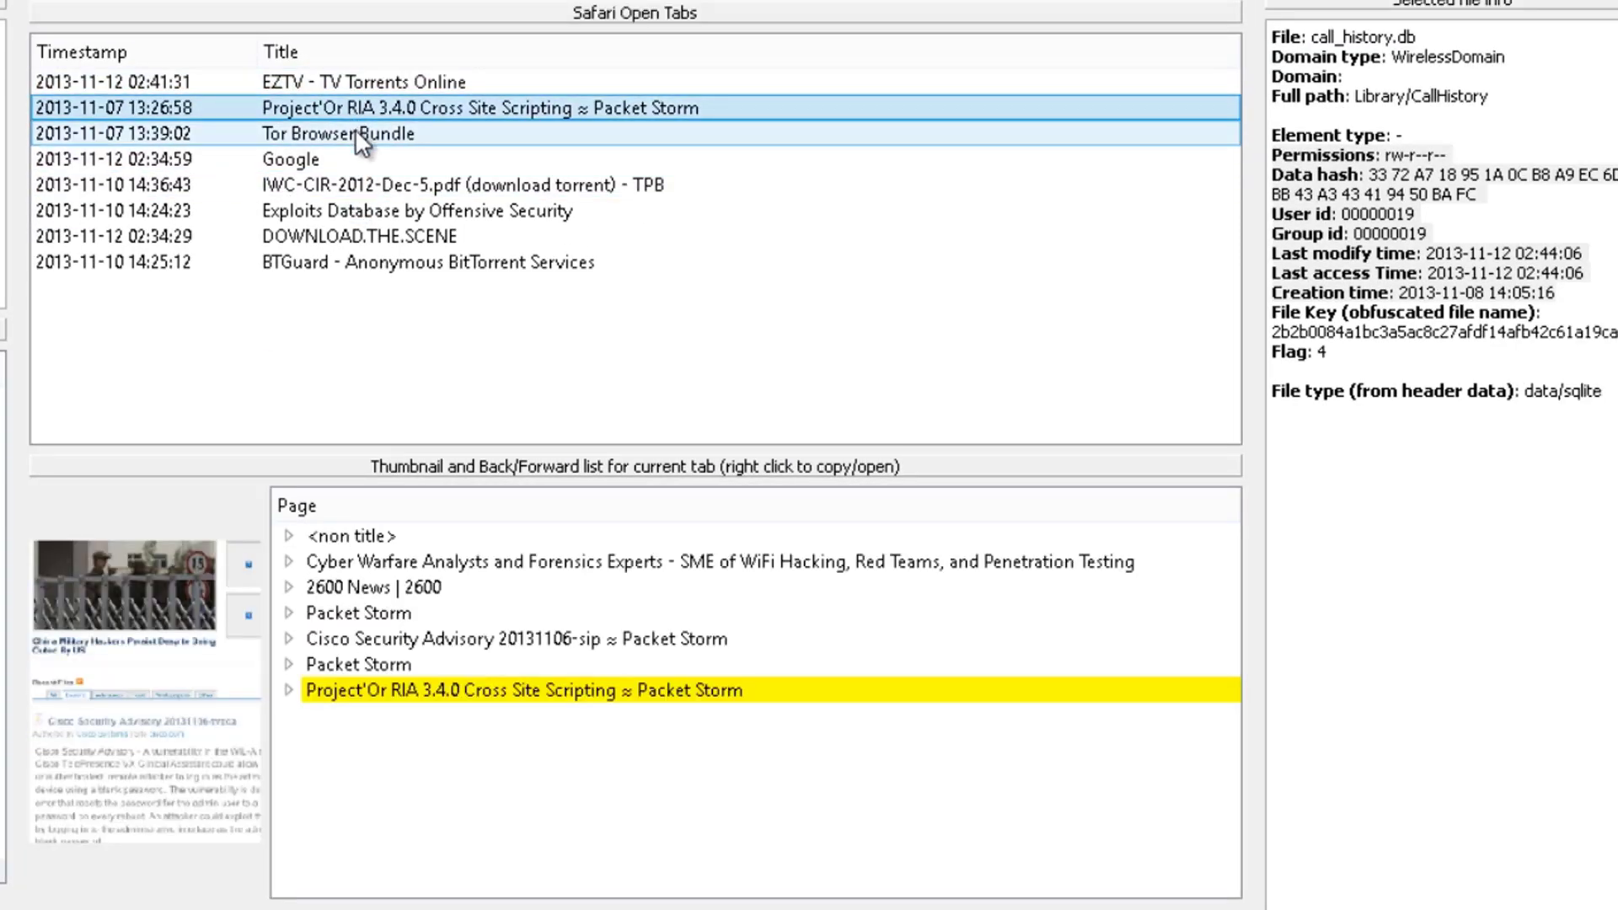
pyautogui.click(356, 132)
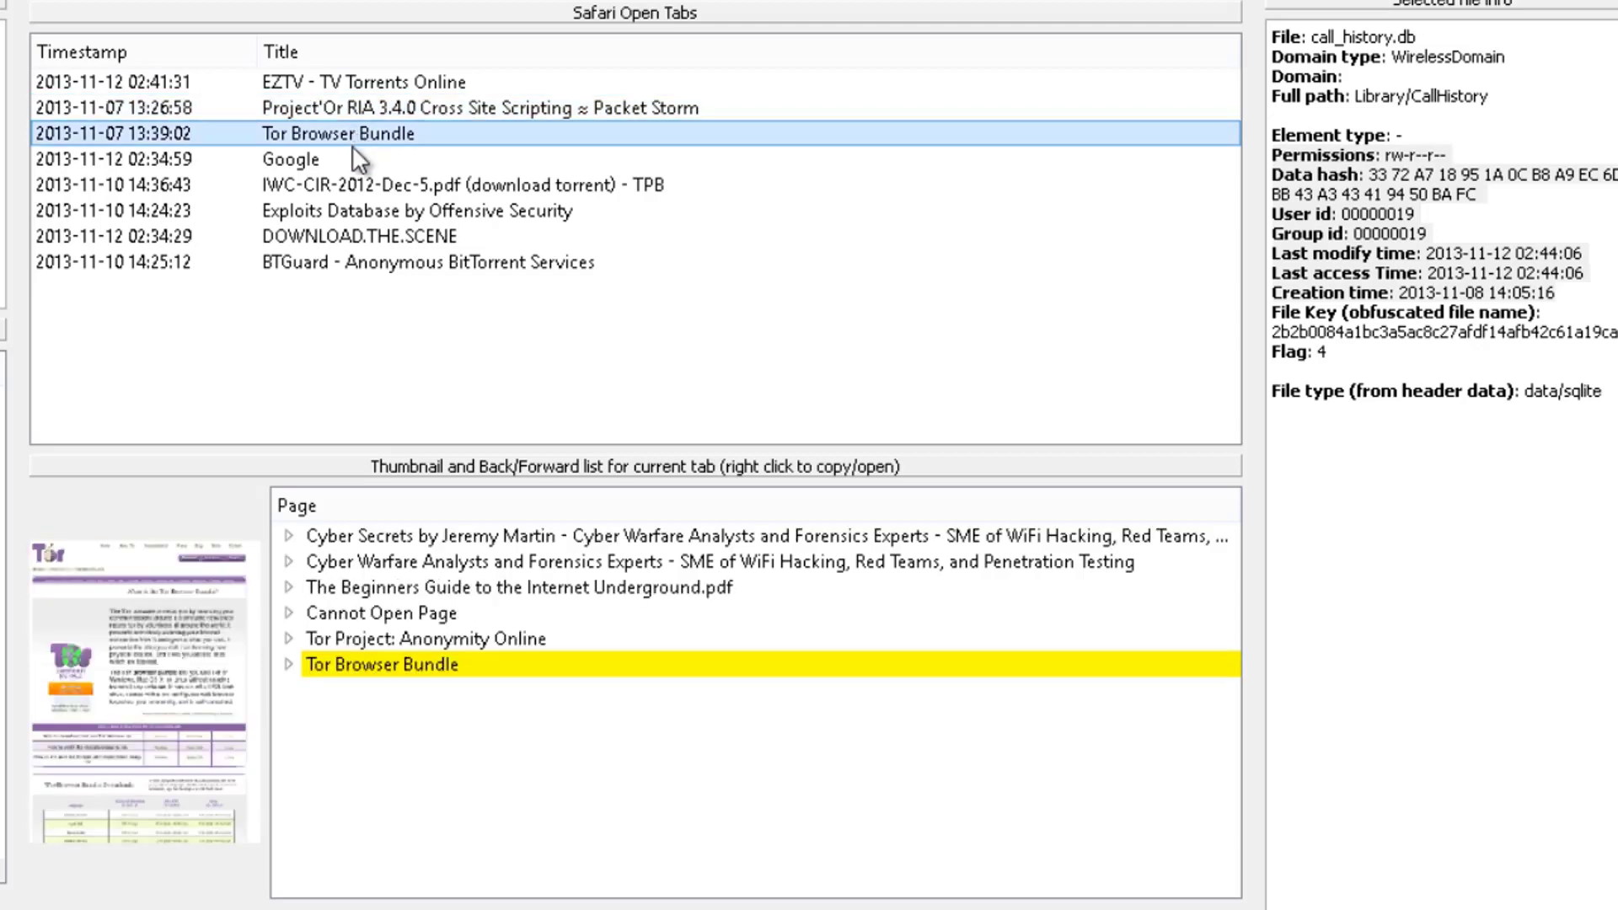
pyautogui.click(324, 159)
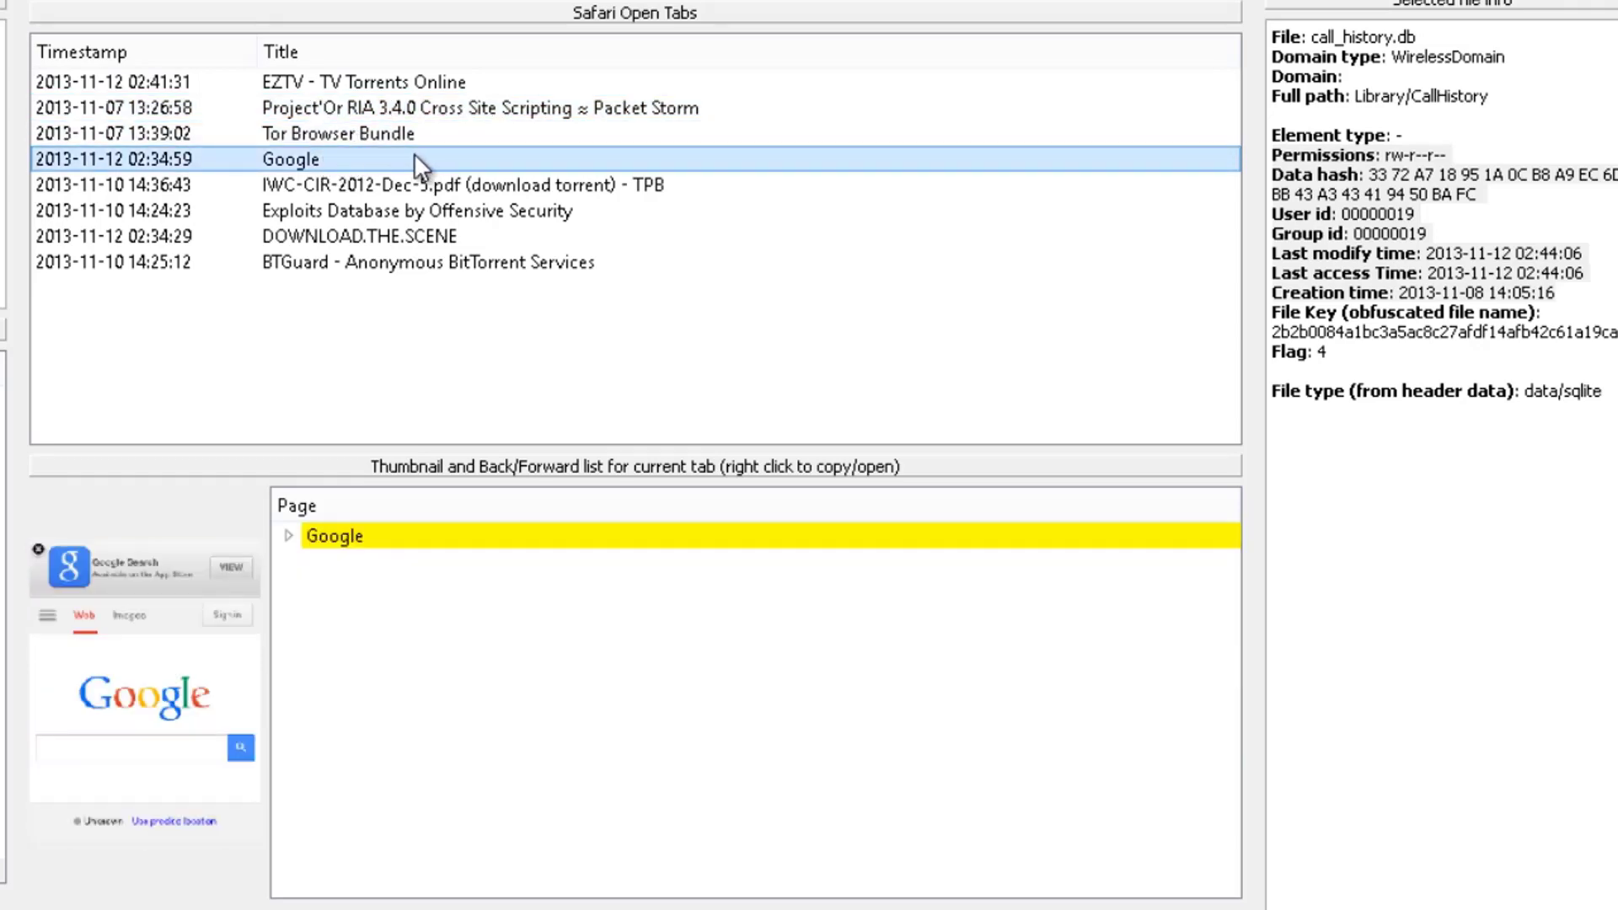
pyautogui.click(485, 184)
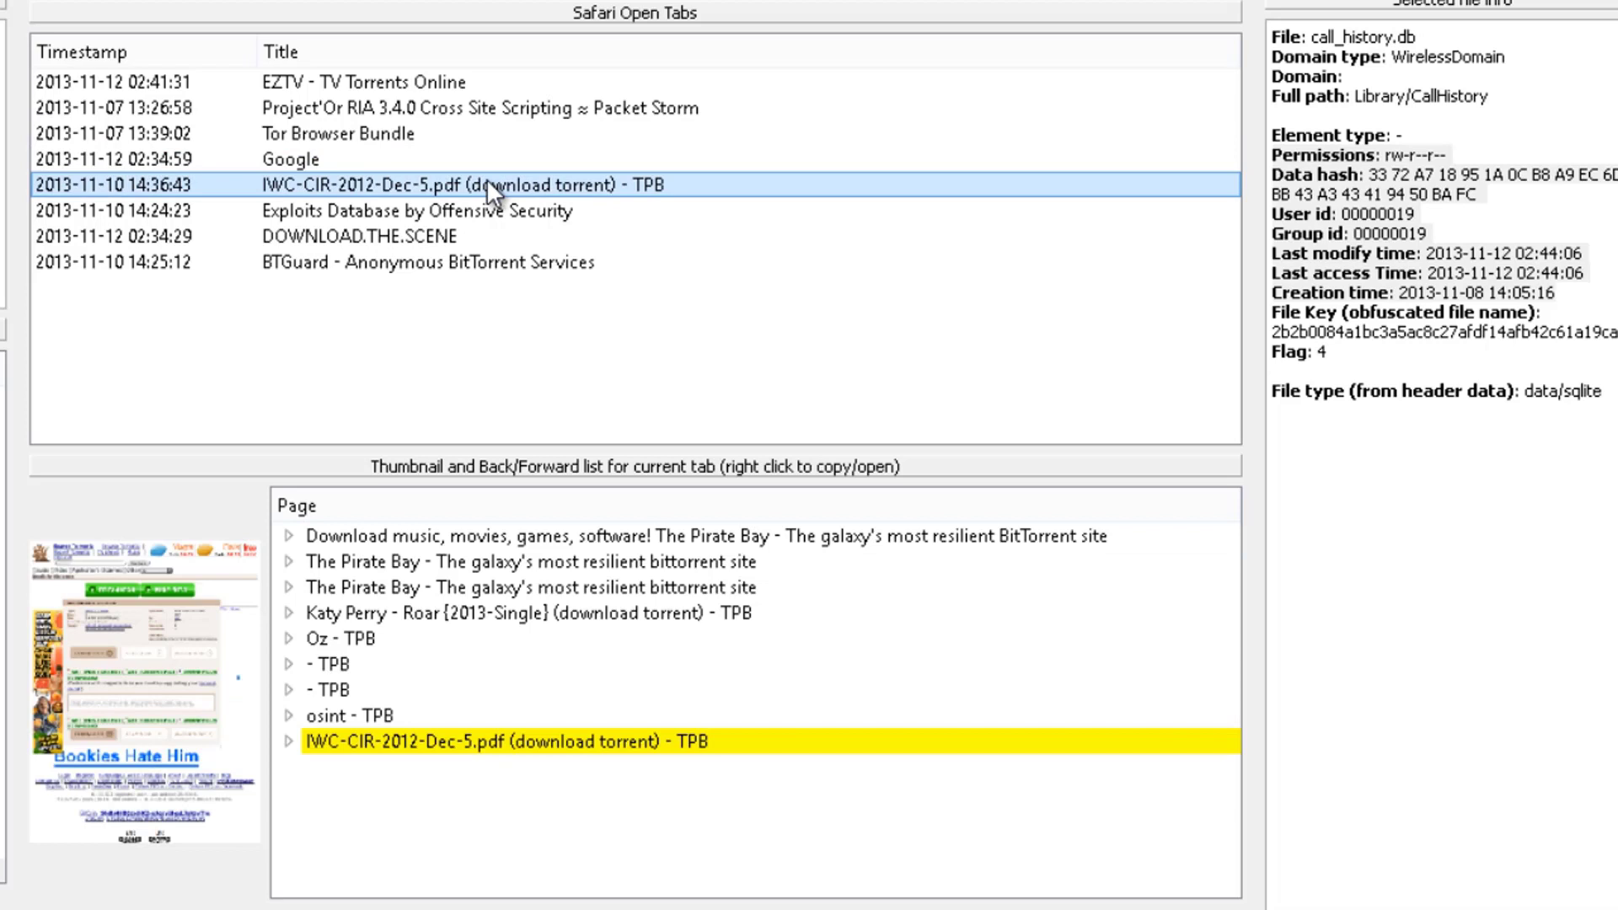
pyautogui.click(368, 214)
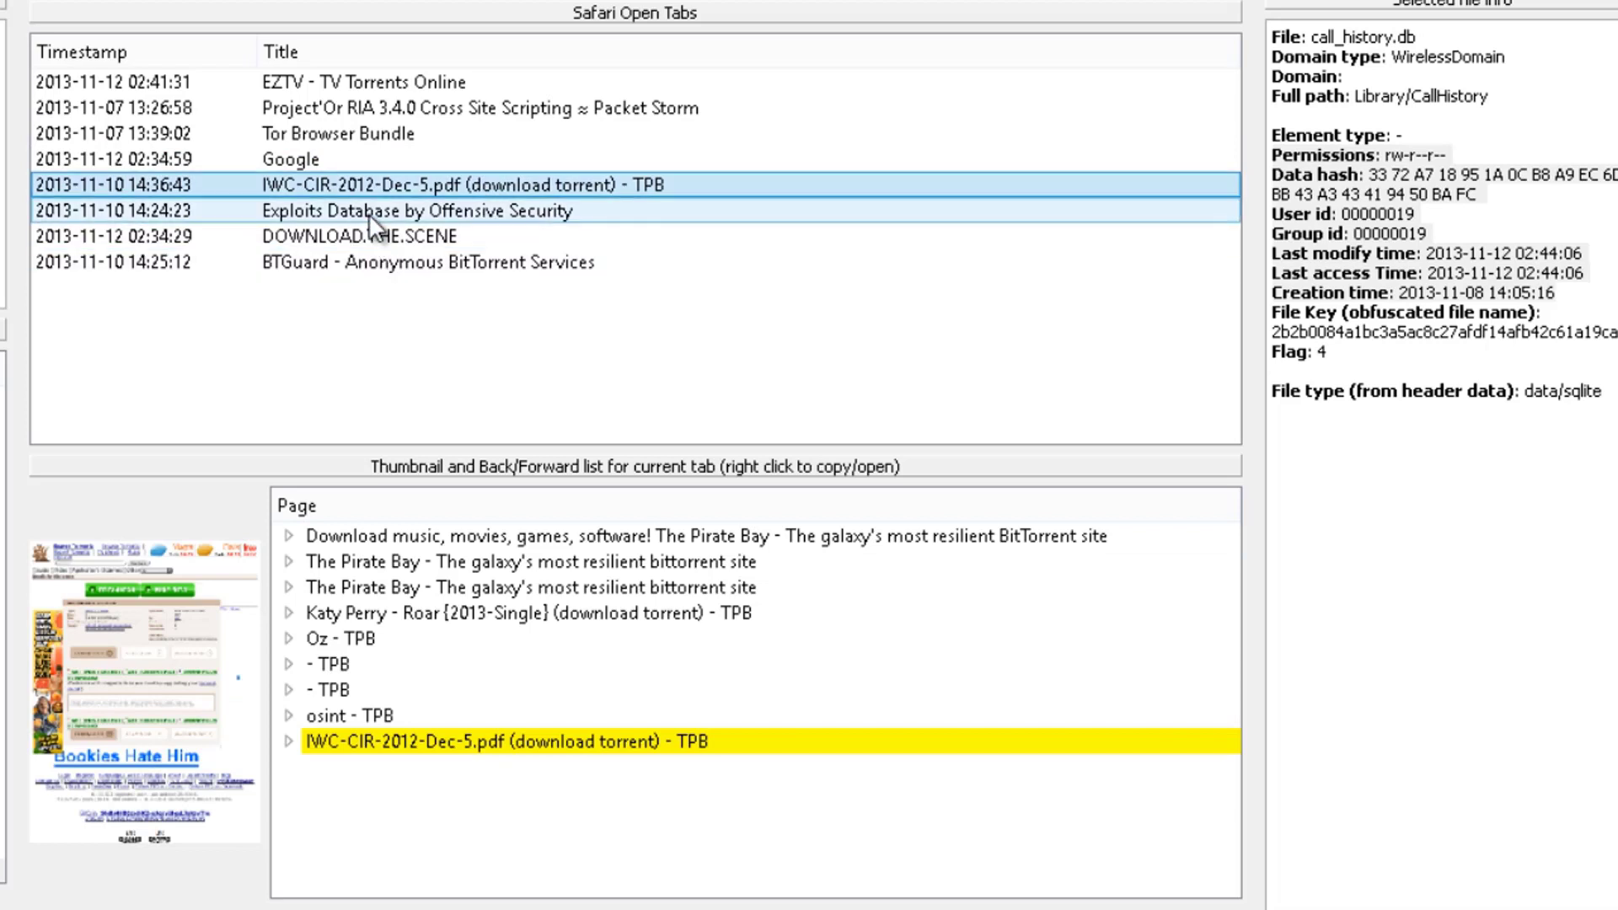
pyautogui.click(369, 234)
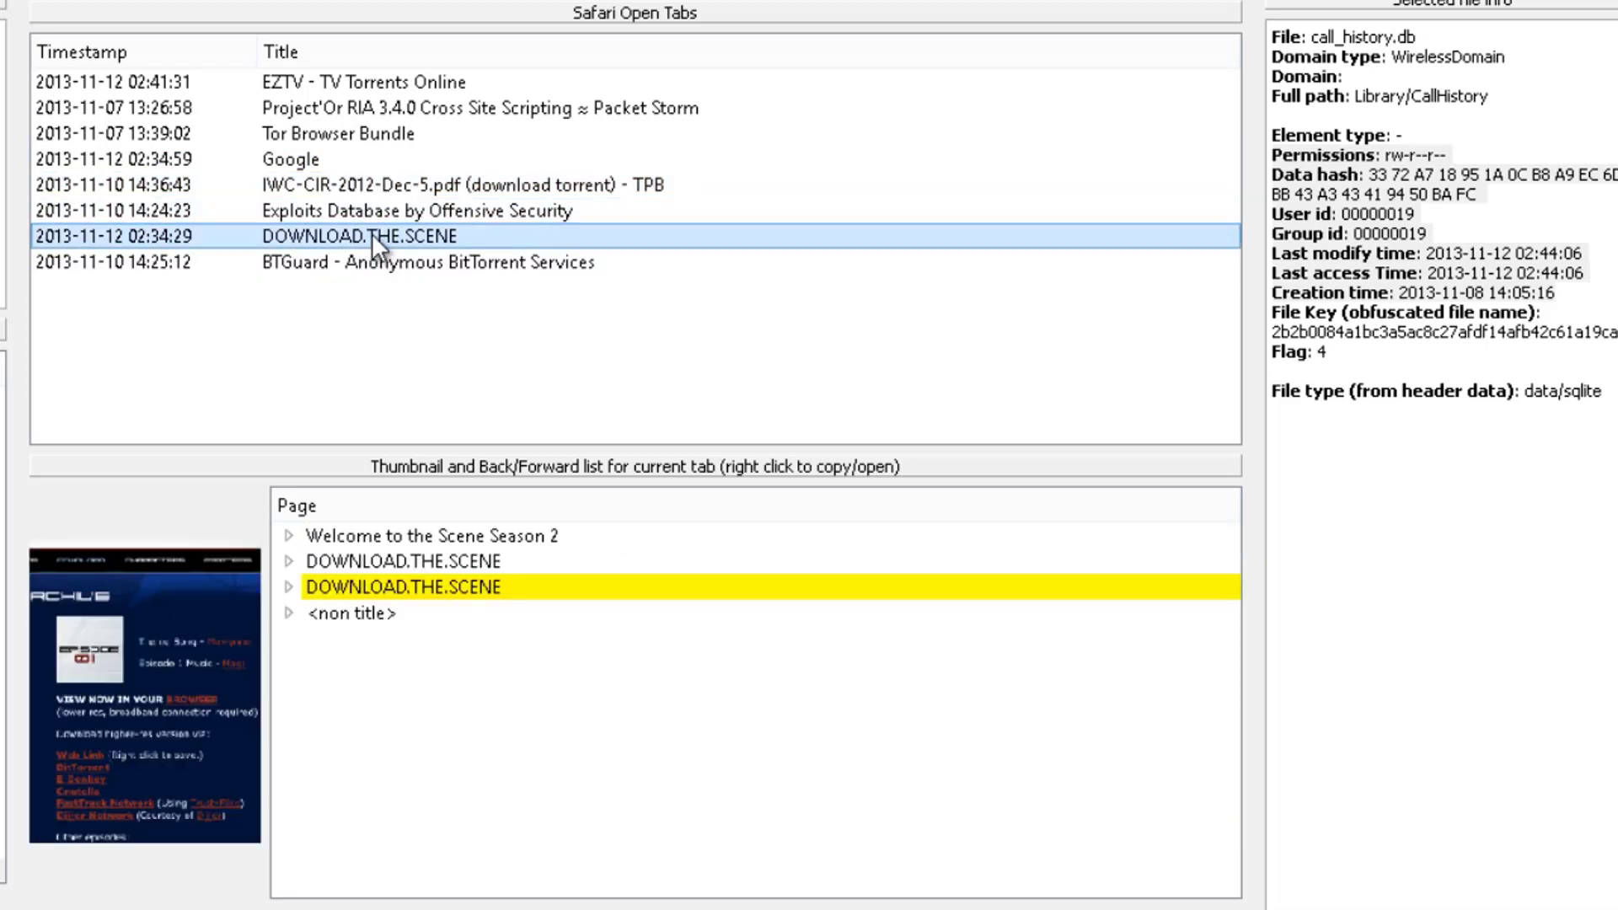
pyautogui.click(371, 261)
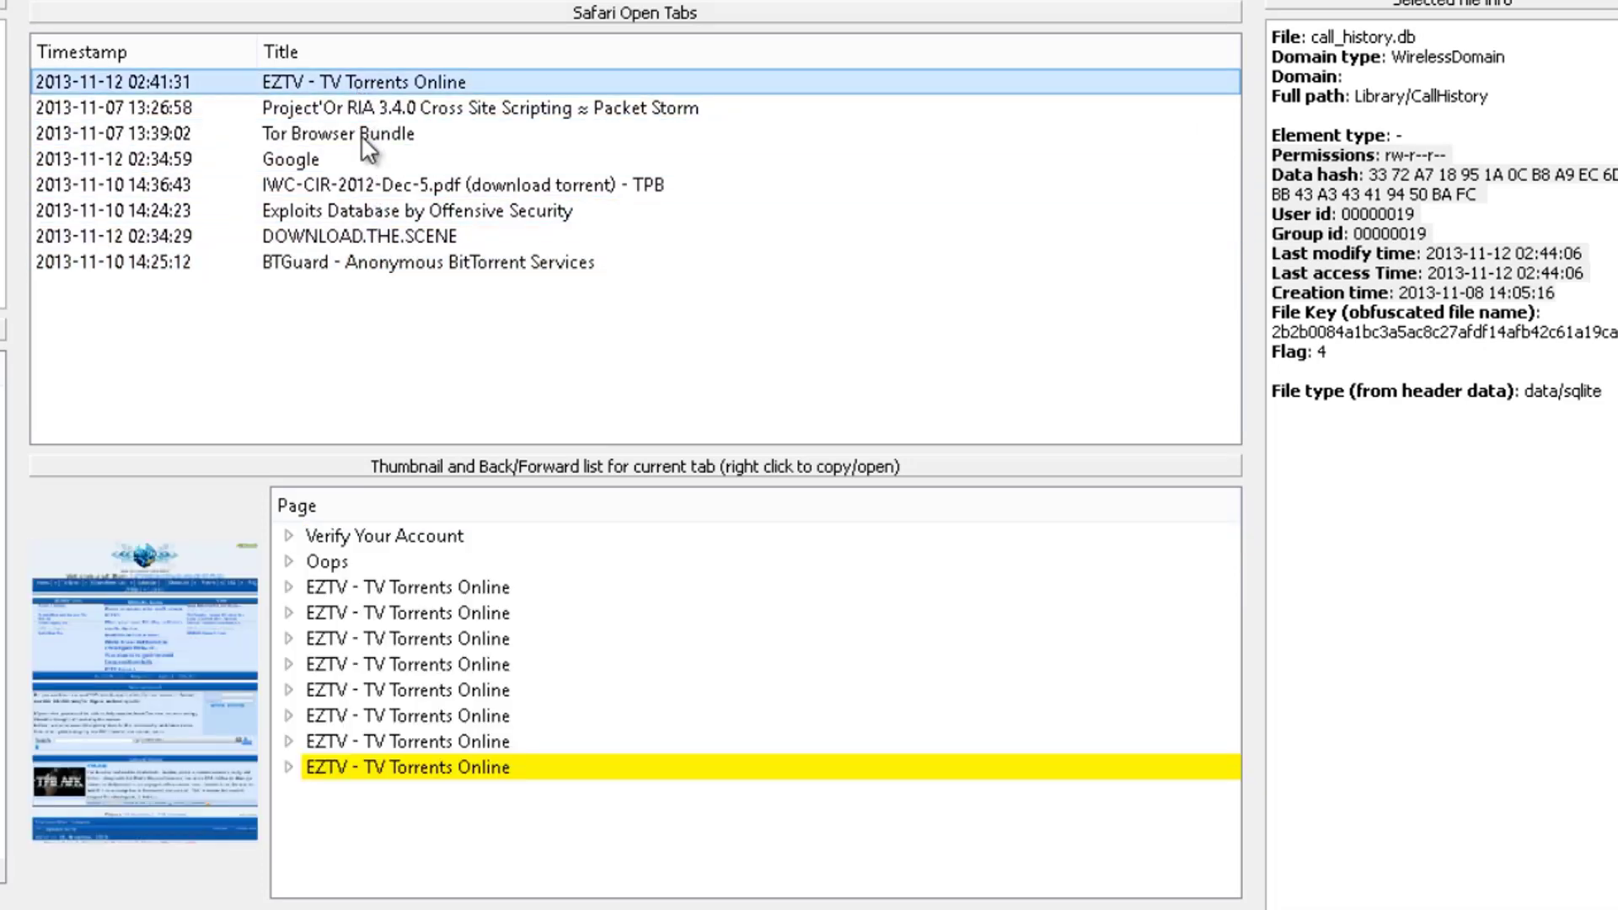
# Step back to the first EZTV entry in the tab's history and expand it to show its URL
pyautogui.click(445, 743)
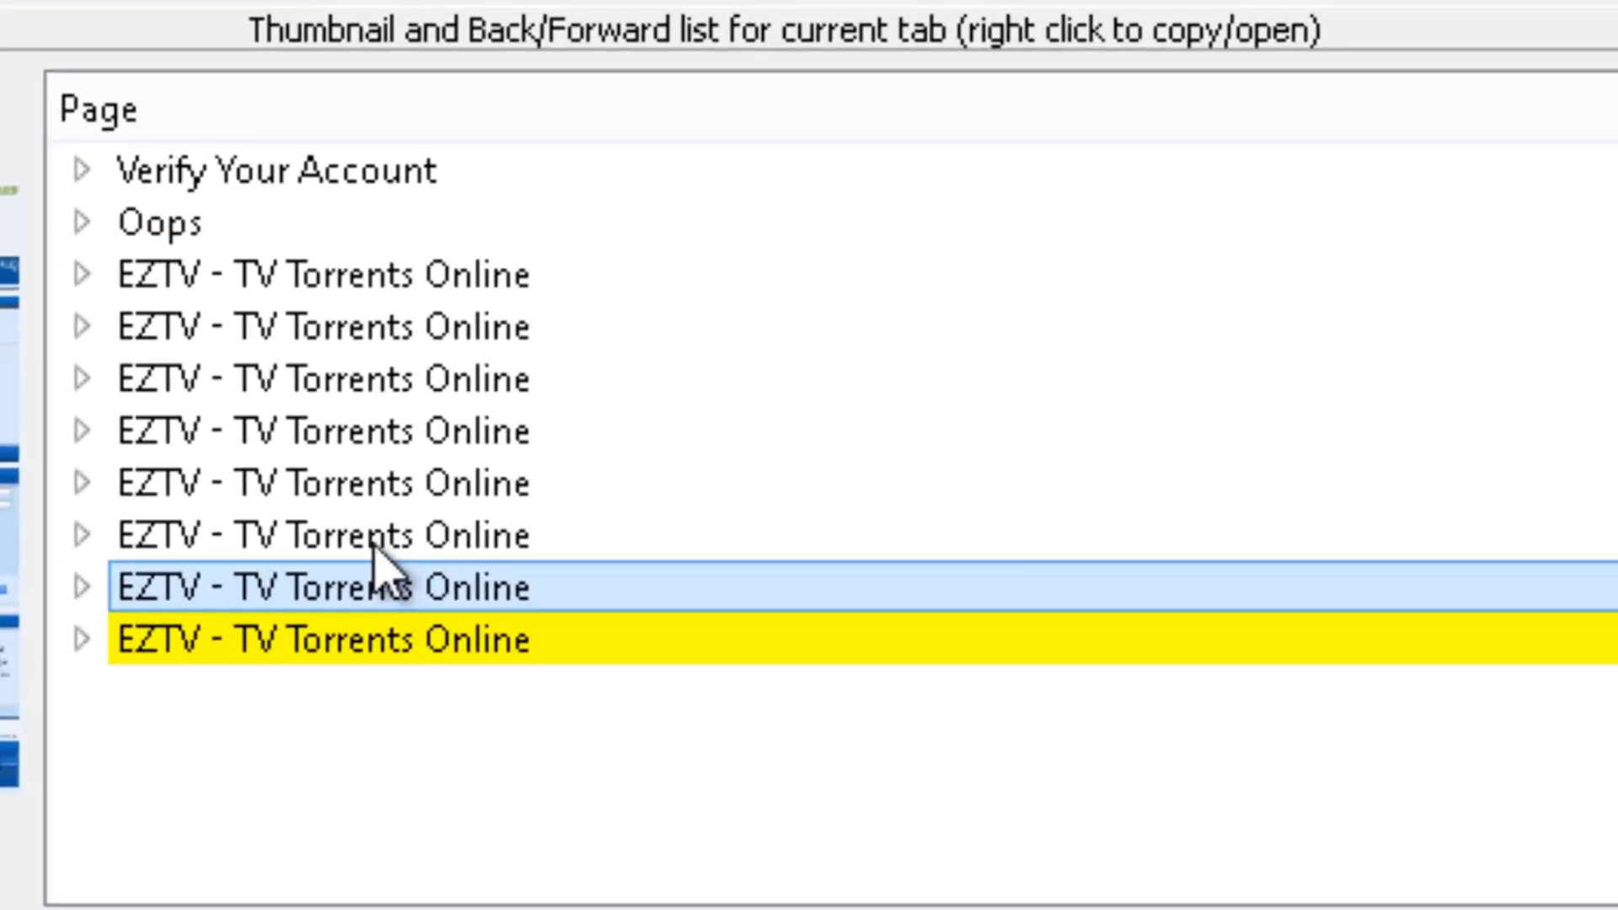
pyautogui.click(372, 535)
pyautogui.click(353, 476)
pyautogui.click(346, 426)
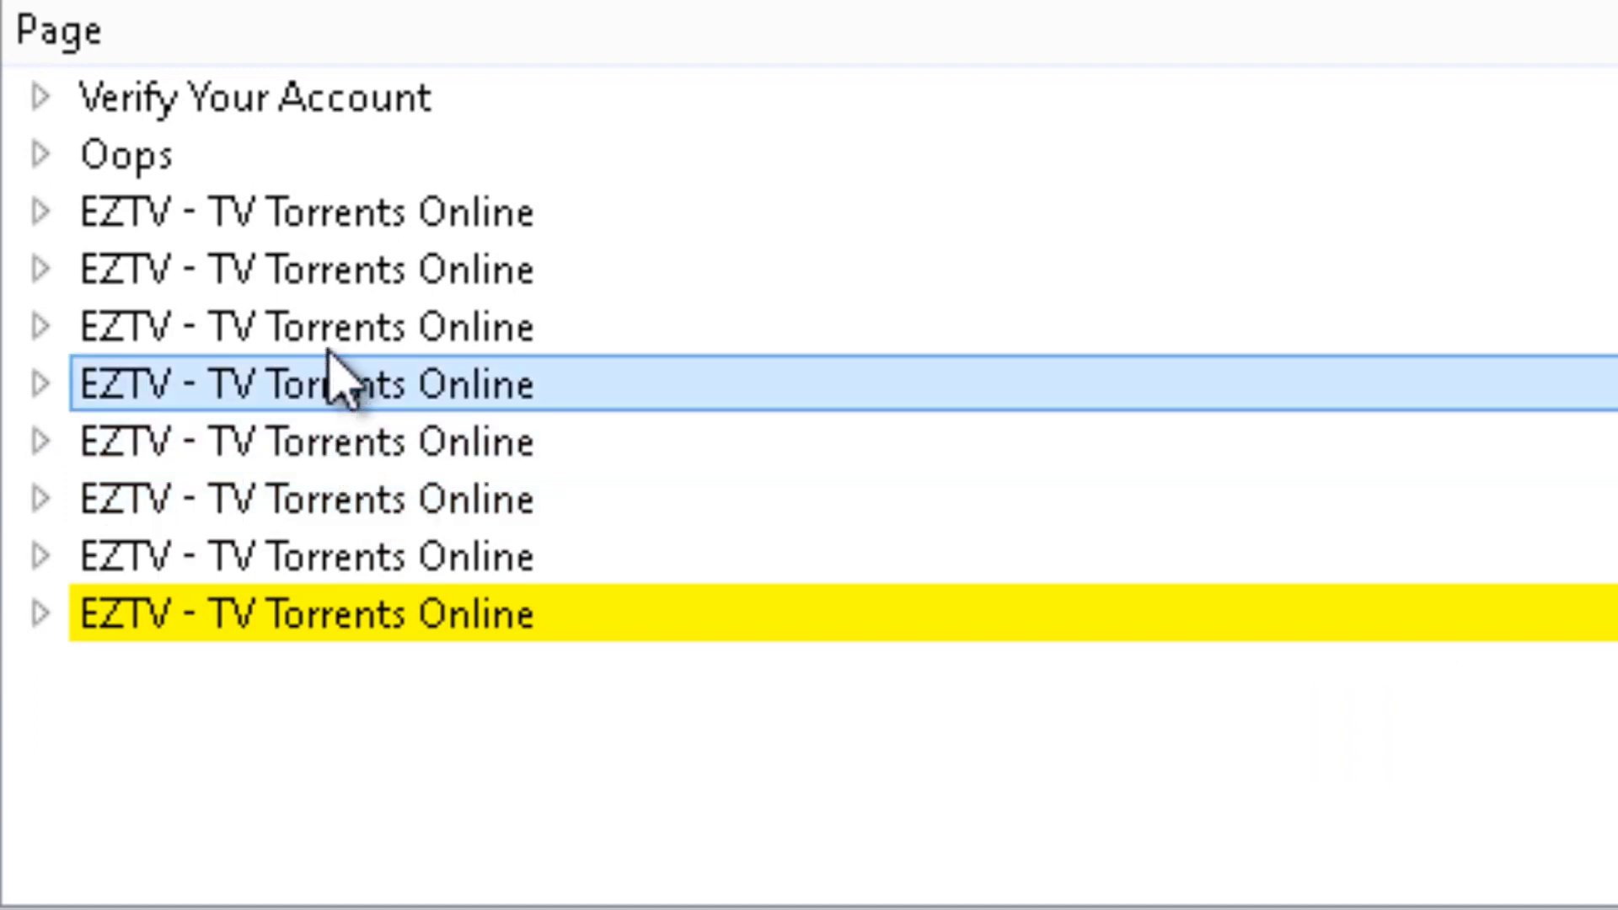
pyautogui.click(327, 276)
pyautogui.click(312, 226)
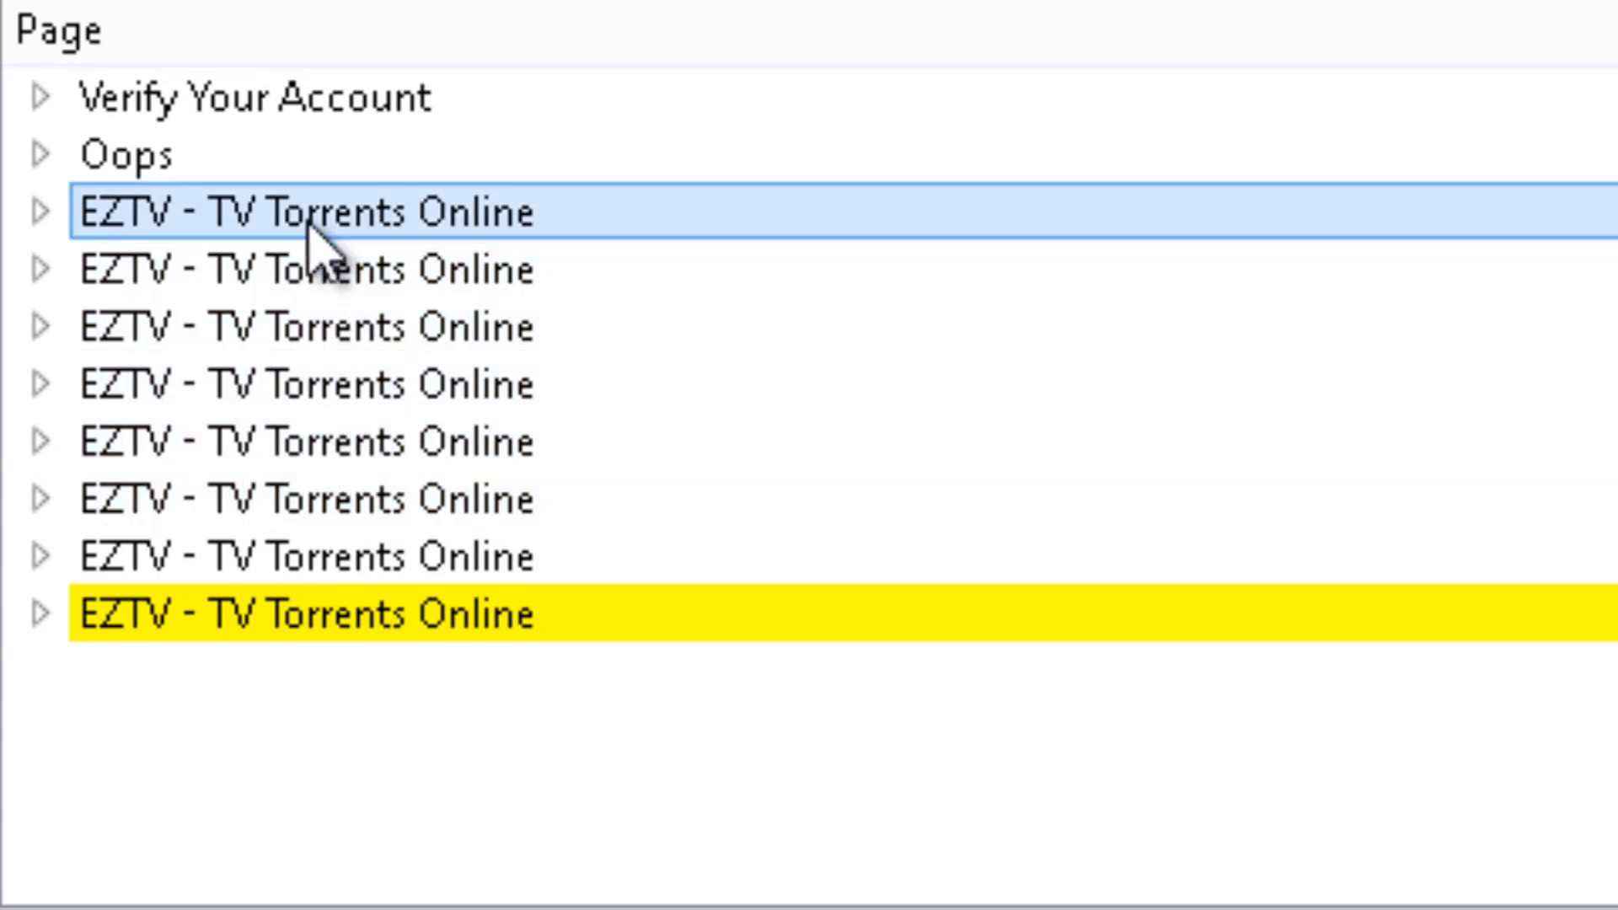
pyautogui.doubleClick(309, 226)
# Expand the following EZTV entries to reveal their URLs, including the blacklist episode and shows/887 pages
pyautogui.click(274, 331)
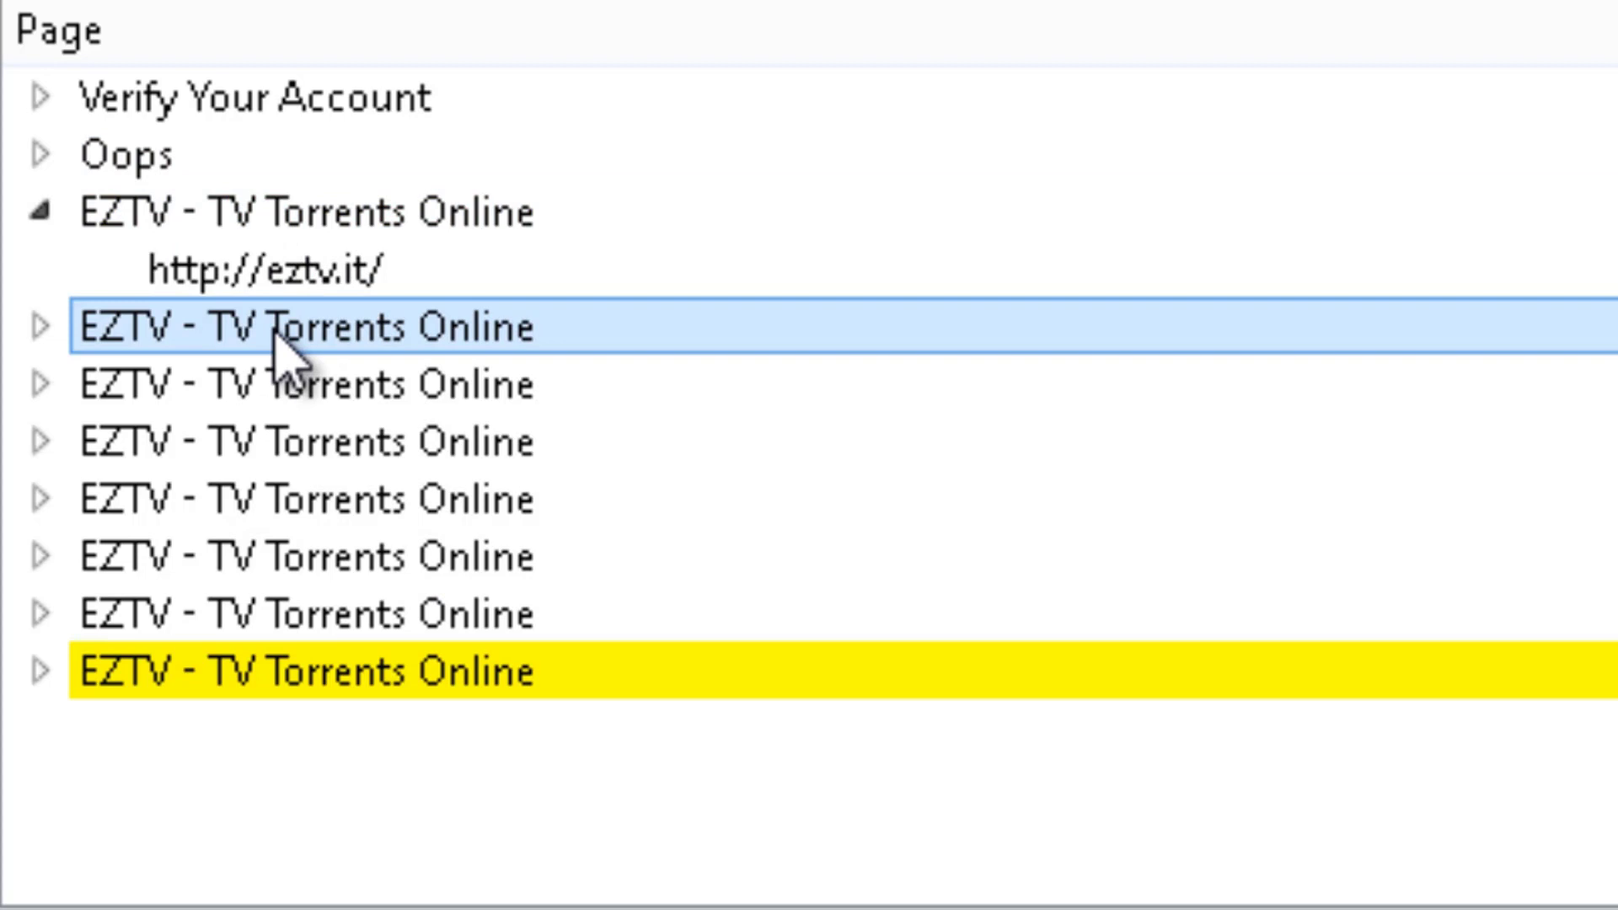
pyautogui.doubleClick(274, 331)
pyautogui.click(341, 445)
pyautogui.doubleClick(342, 445)
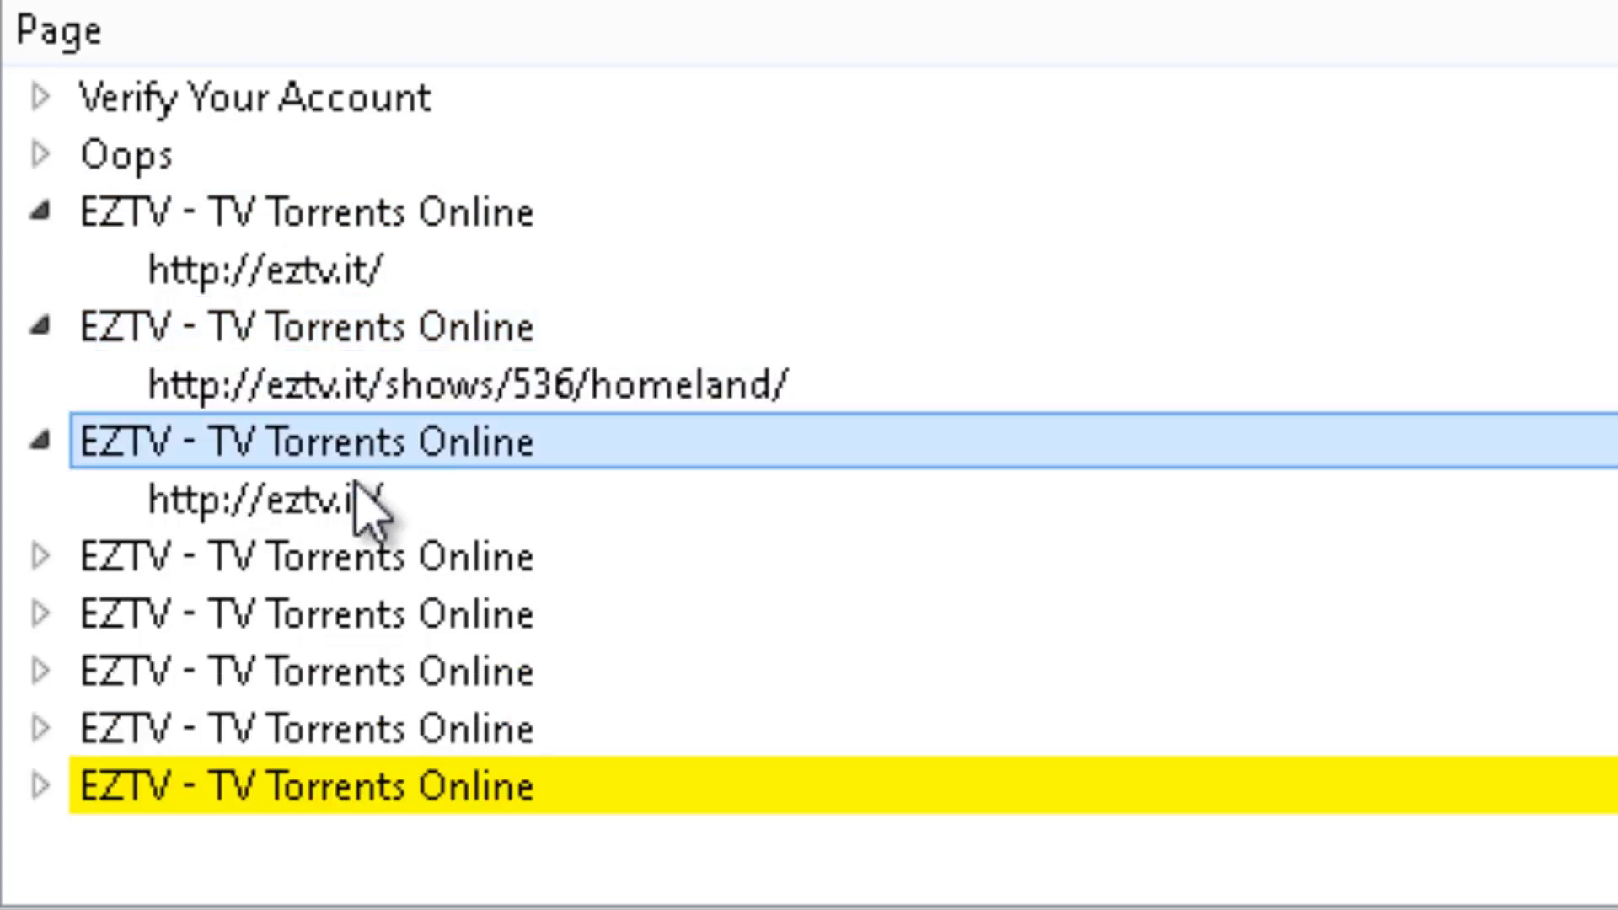
pyautogui.click(391, 560)
pyautogui.doubleClick(392, 561)
pyautogui.click(417, 672)
pyautogui.doubleClick(415, 671)
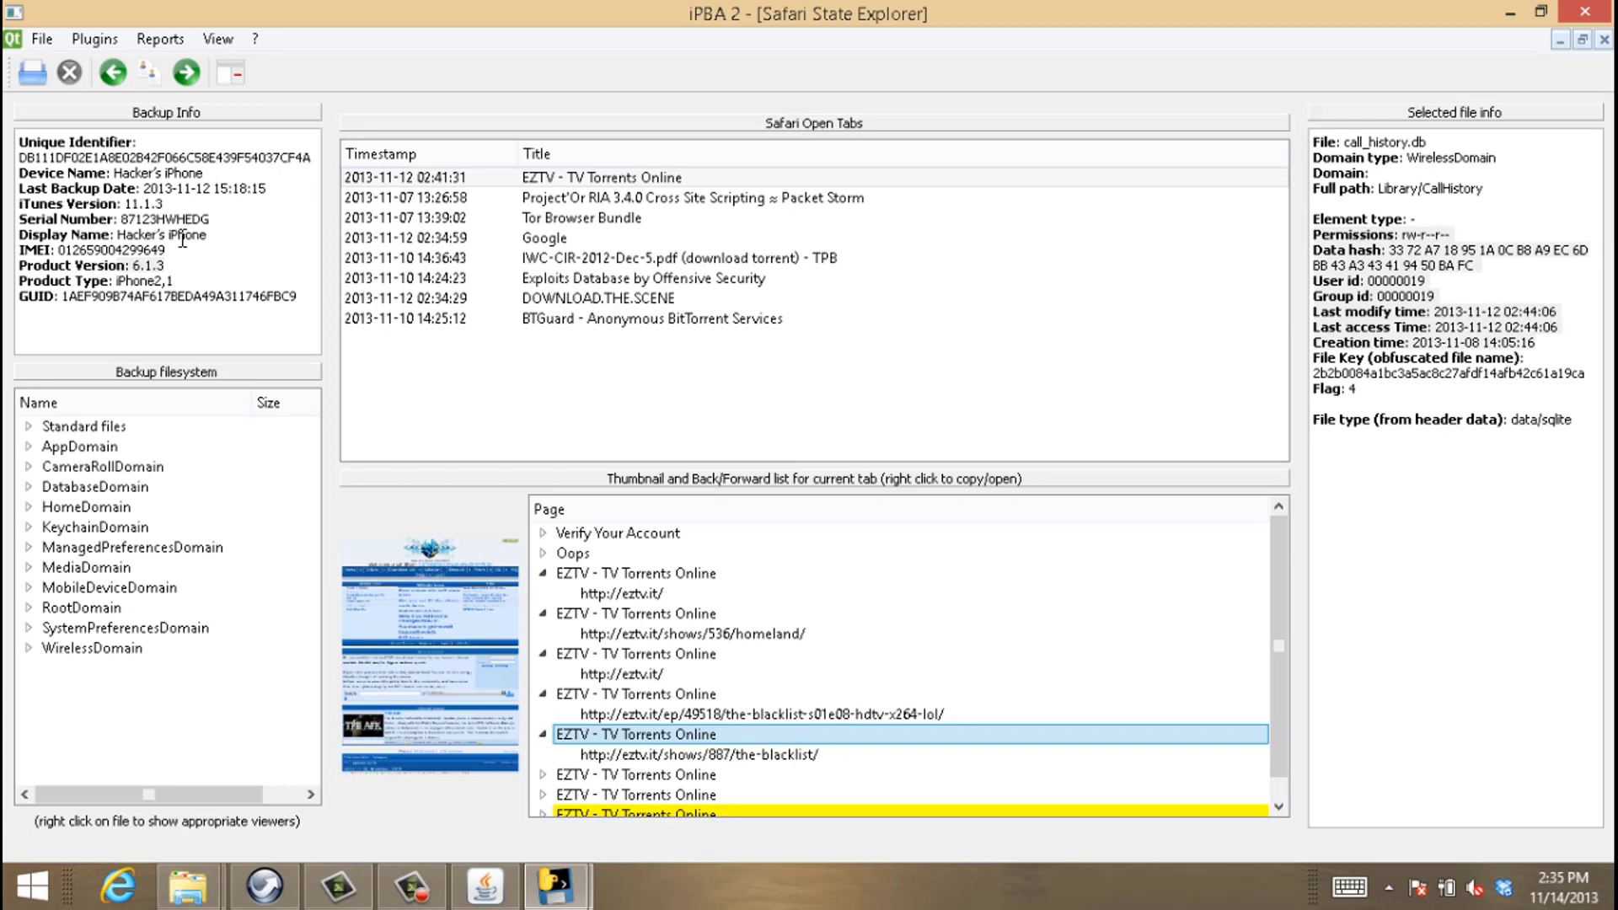
# Expand CameraRollDomain's Media/DCIM/100APPLE and preview IMG_0001–IMG_0003.JPG and IMG_0006.PNG
pyautogui.click(30, 468)
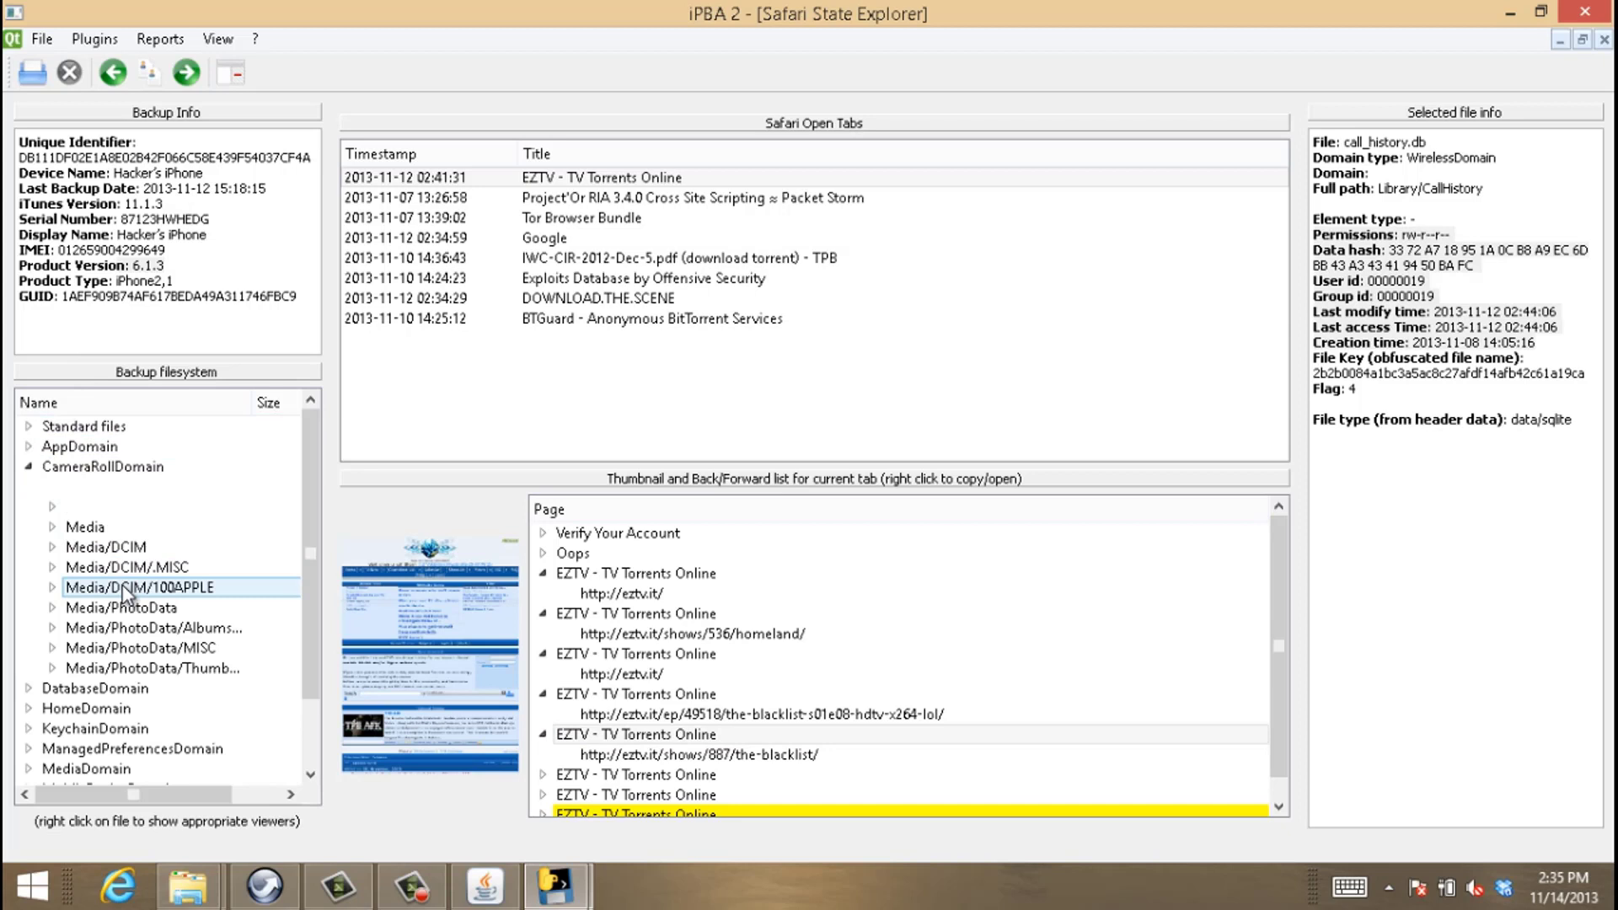
pyautogui.doubleClick(124, 592)
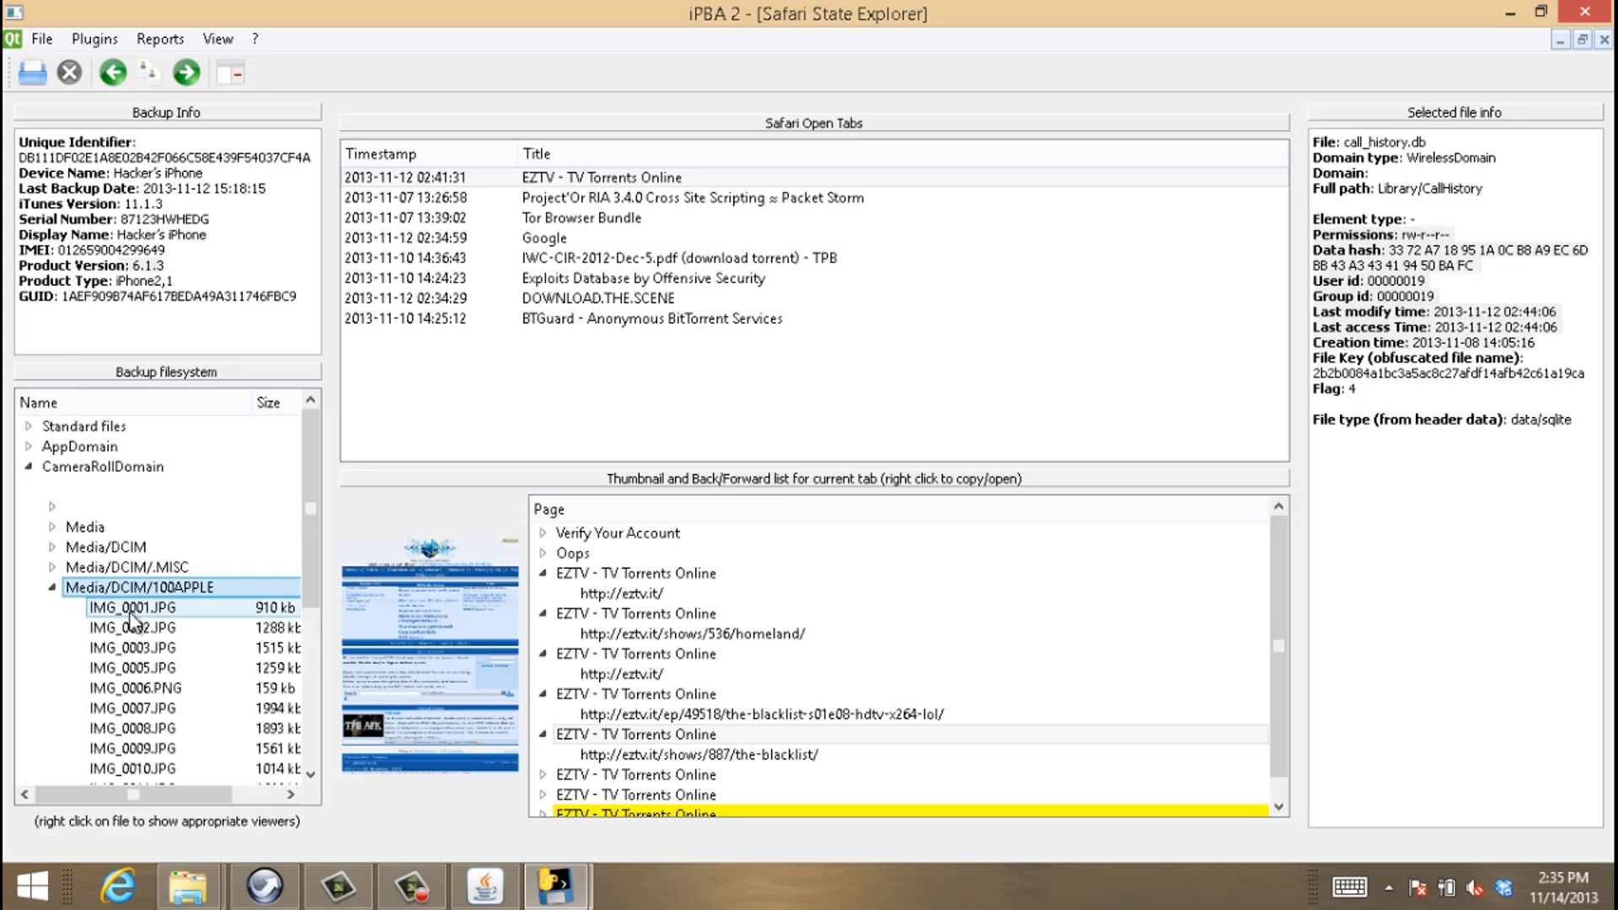
pyautogui.click(128, 607)
pyautogui.click(129, 627)
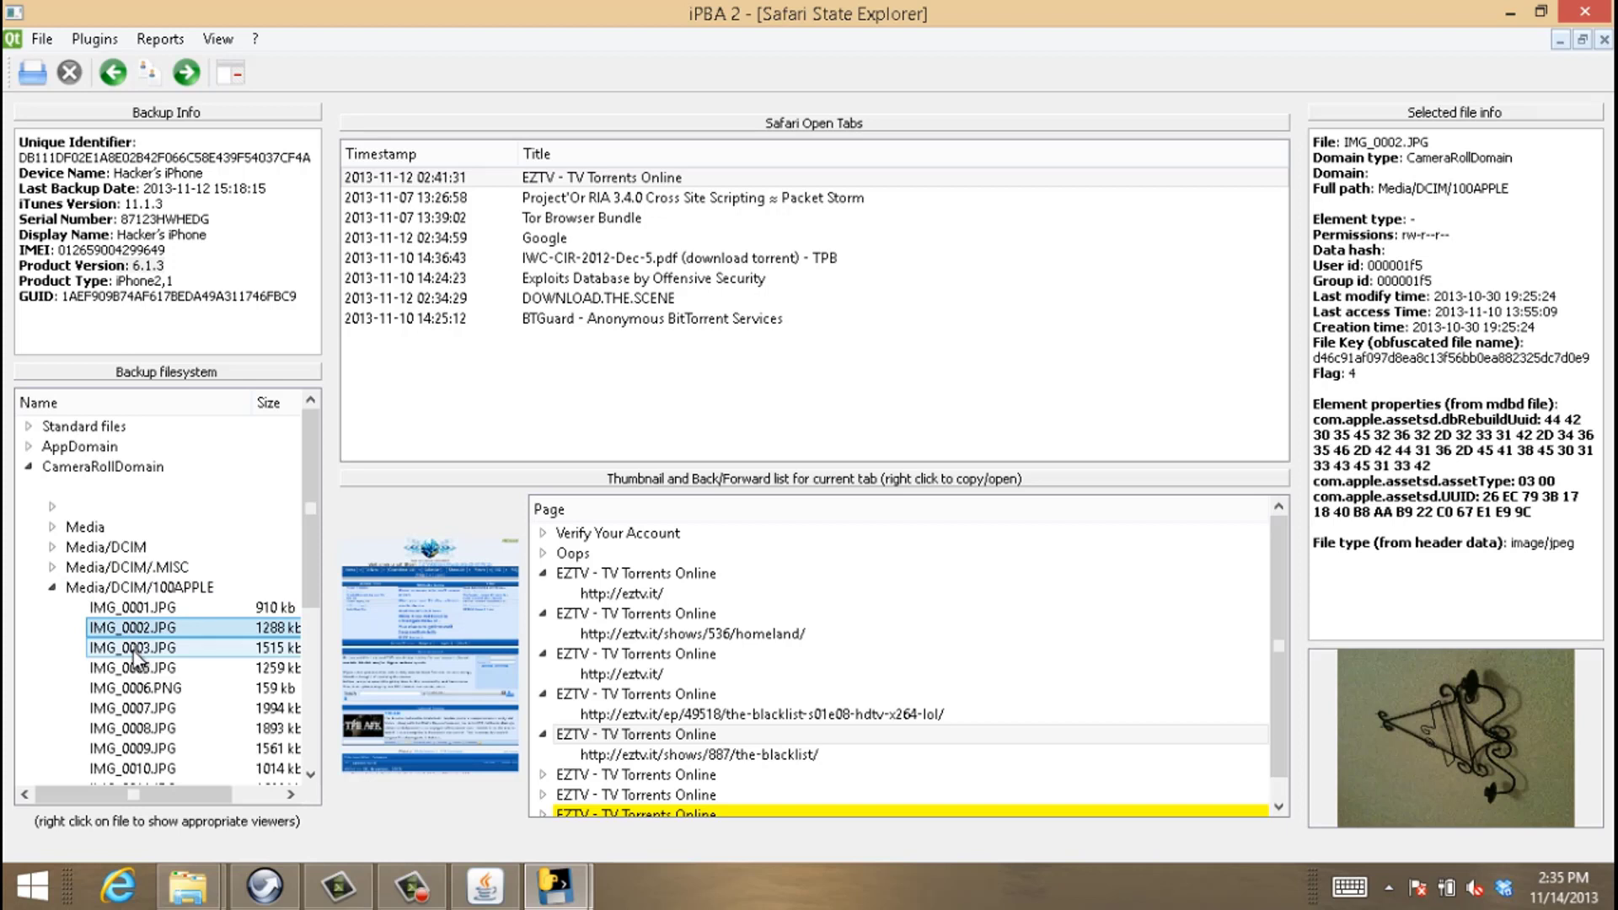
pyautogui.click(133, 648)
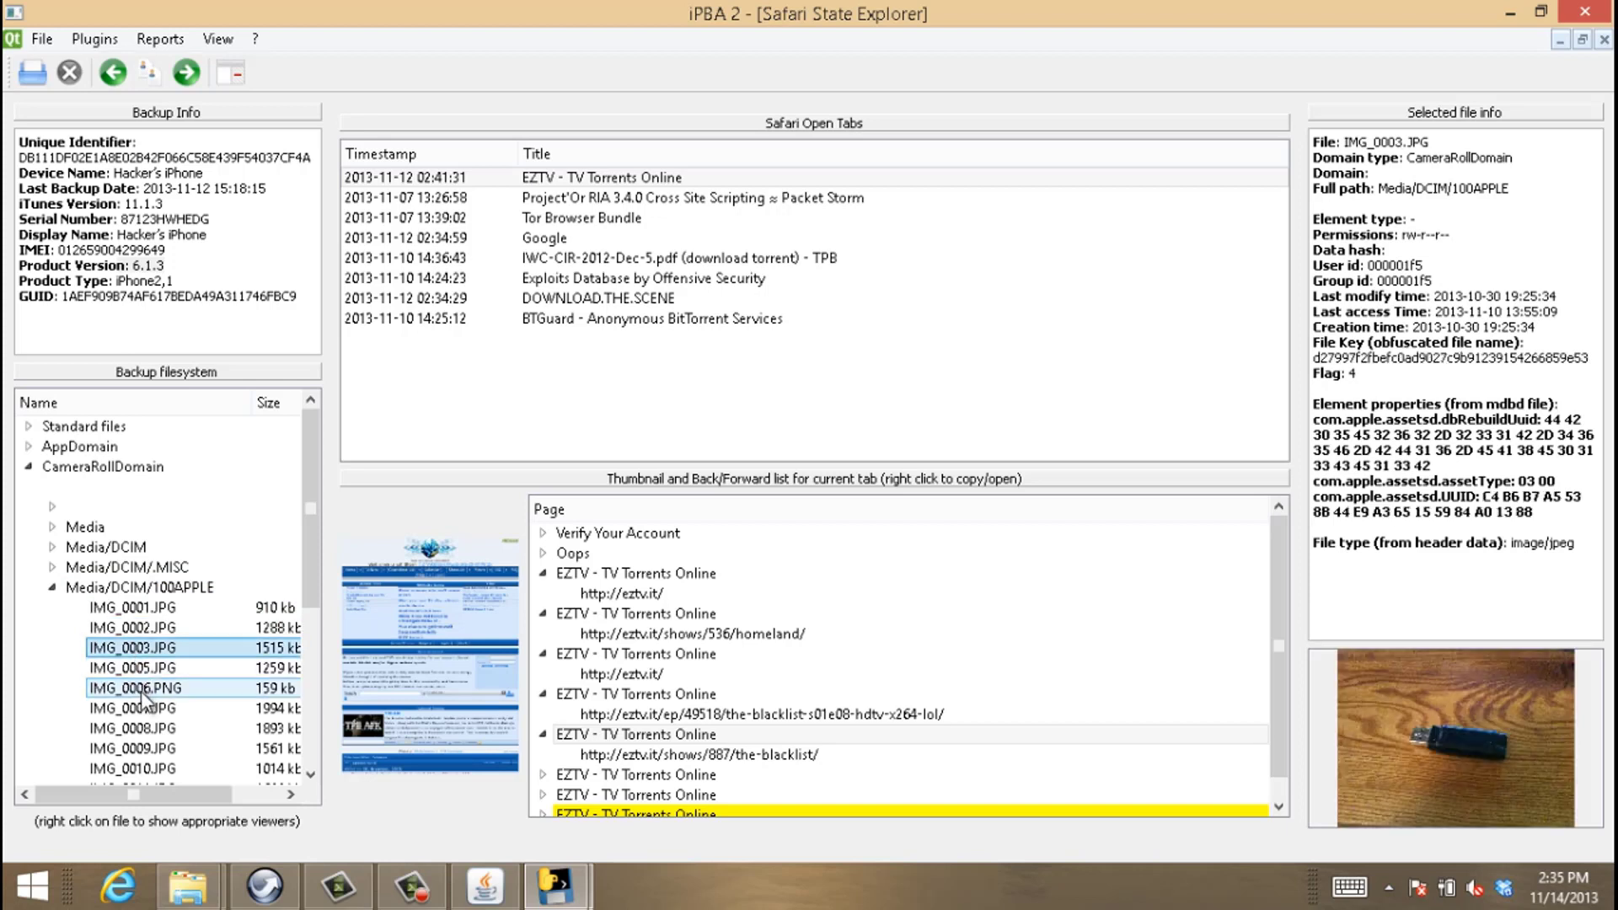
pyautogui.click(140, 691)
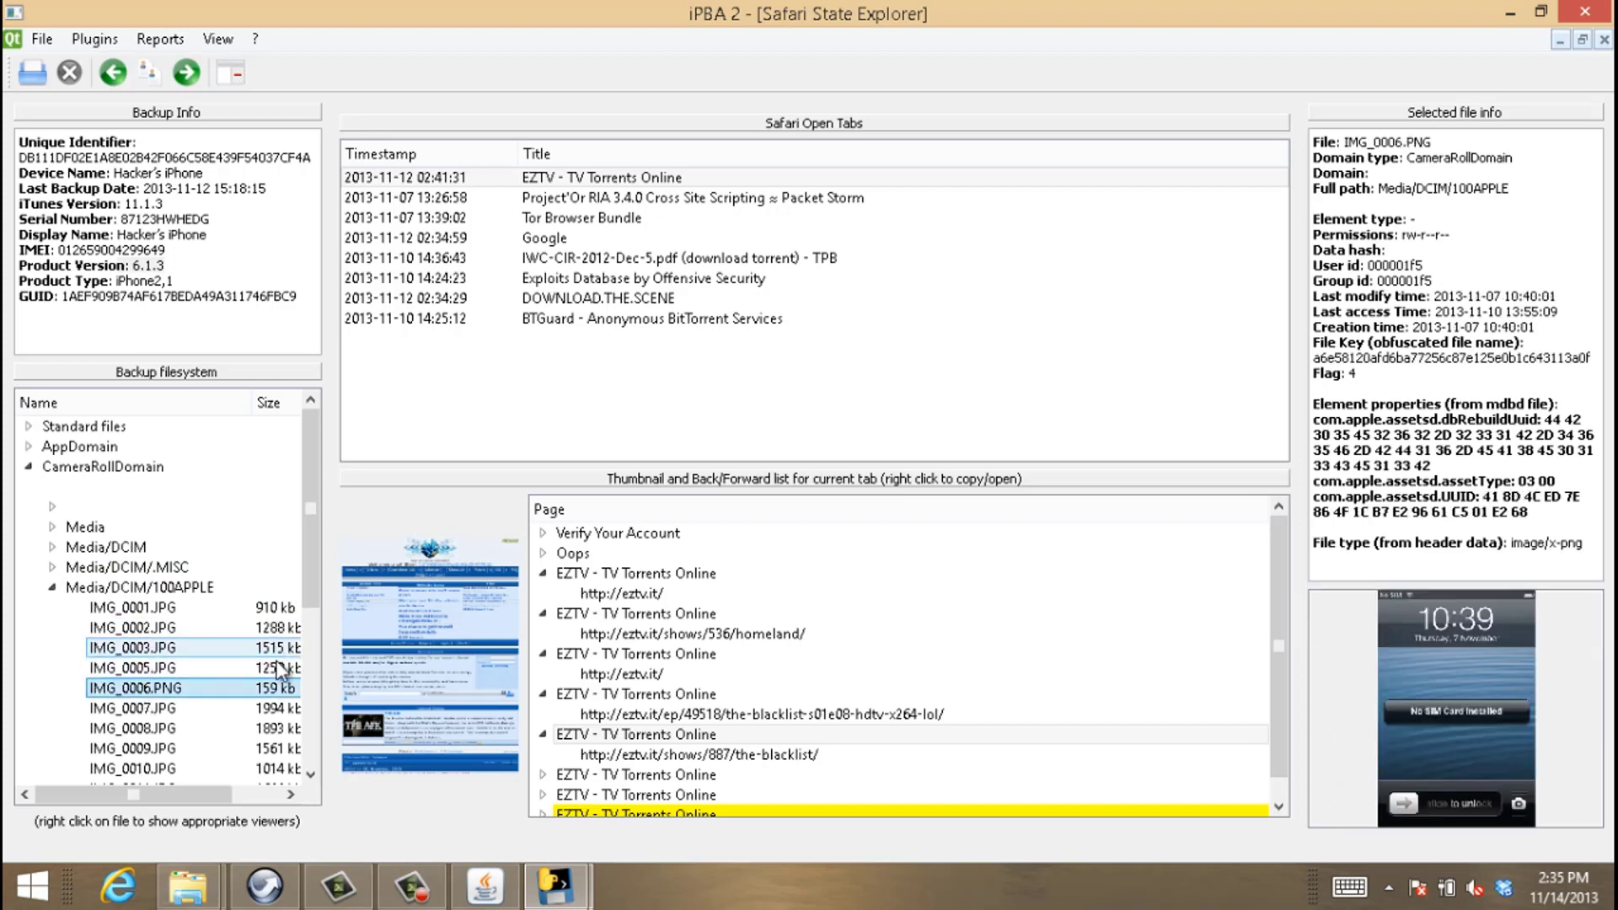
pyautogui.moveTo(210, 796); pyautogui.dragTo(253, 796)
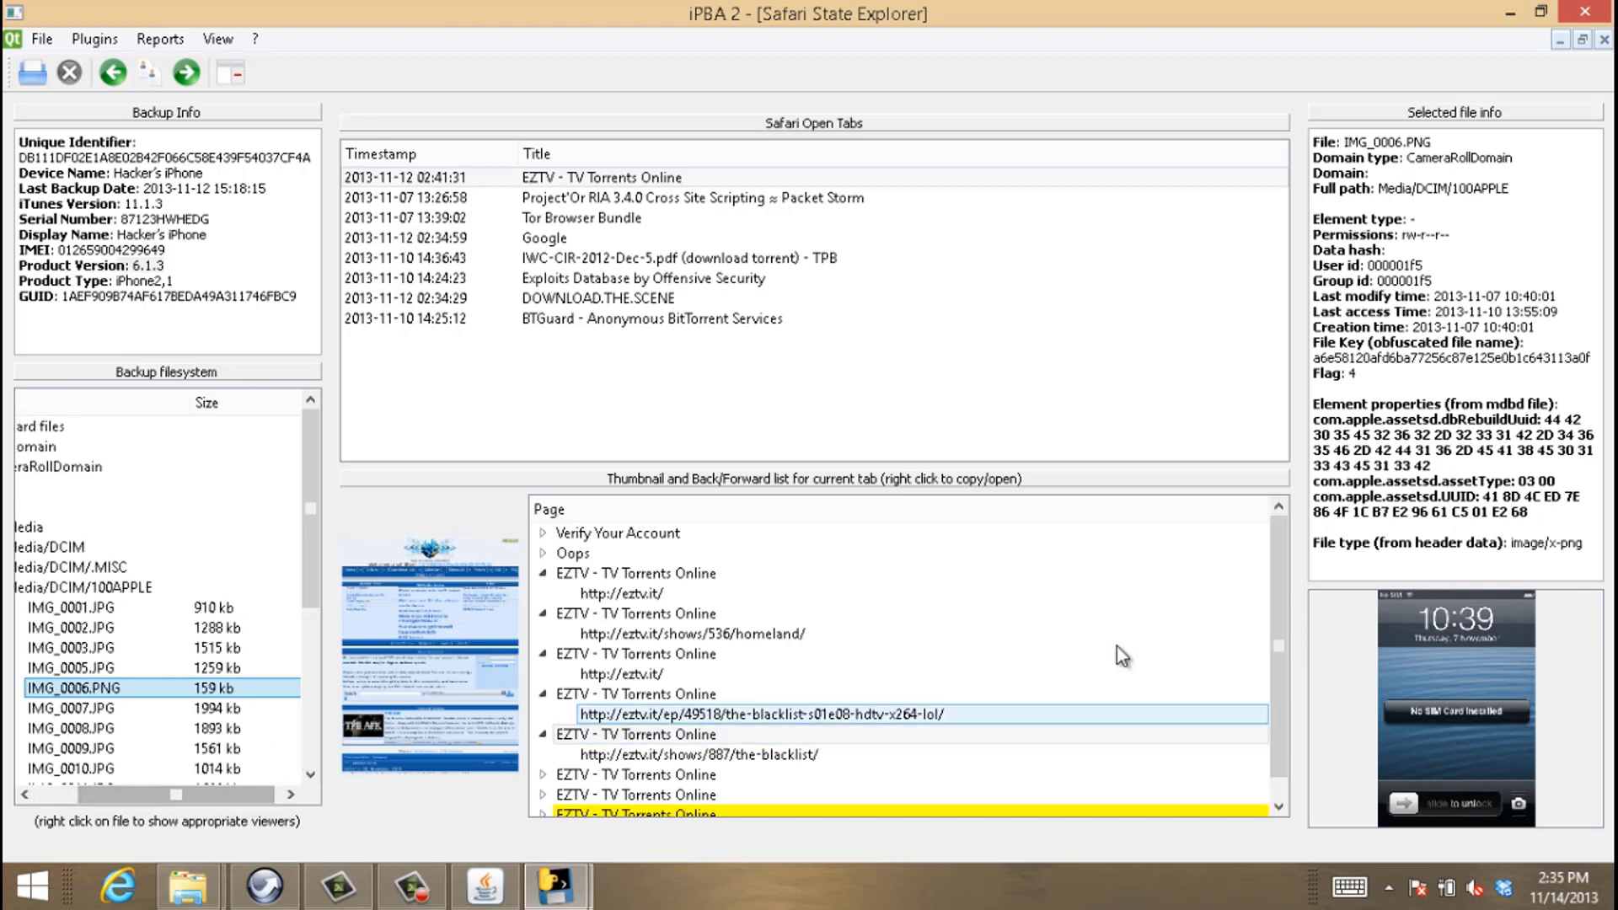
pyautogui.click(1316, 293)
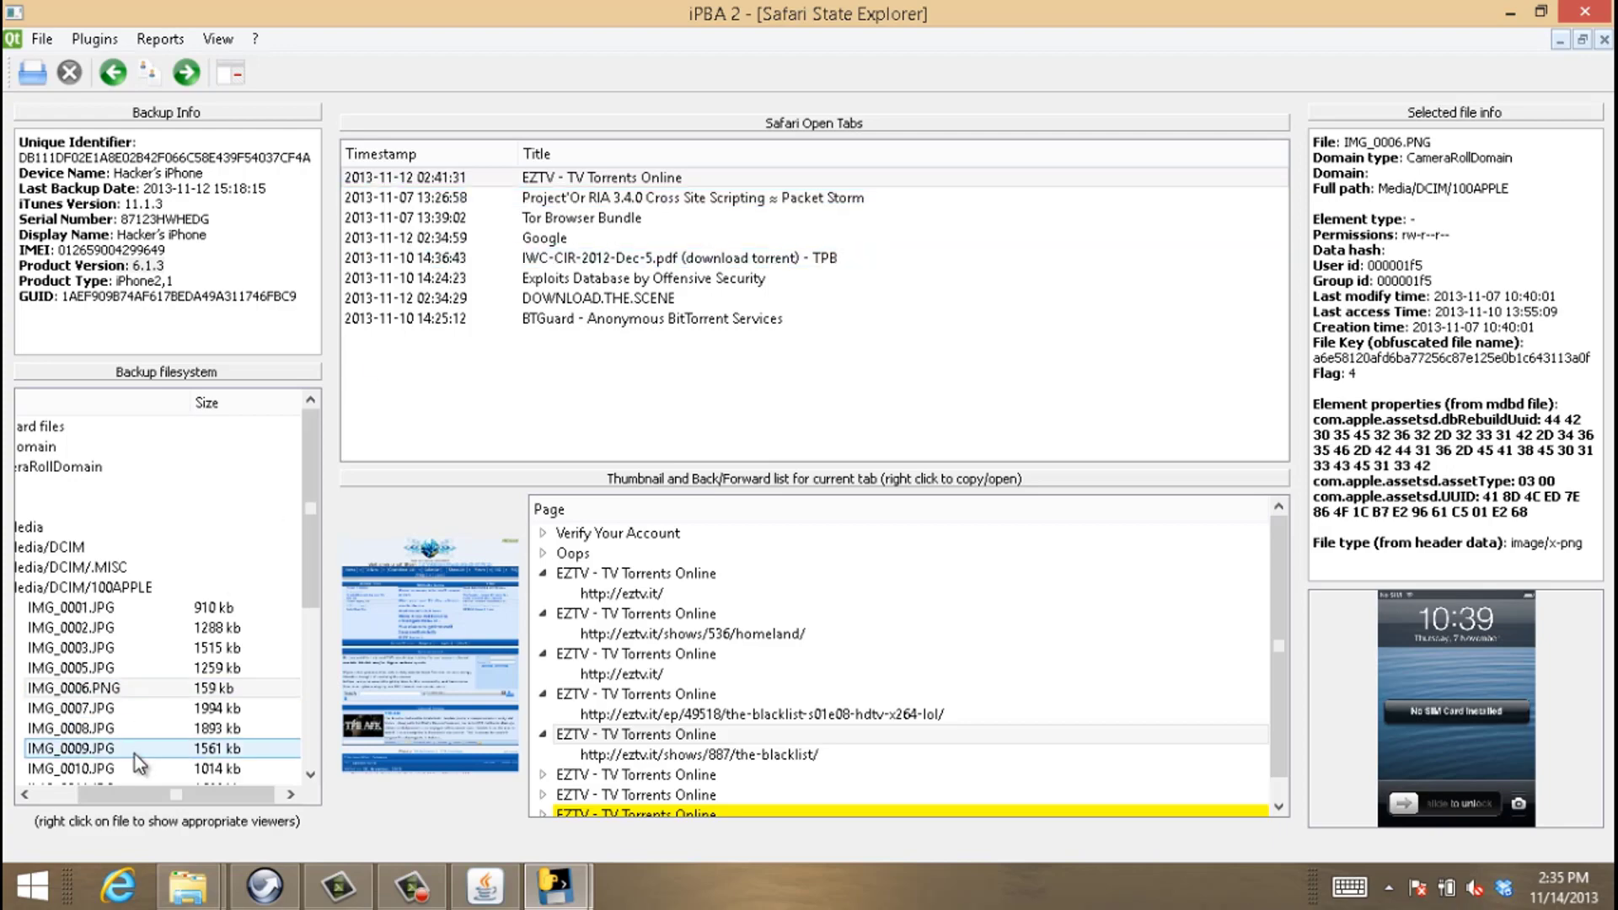
pyautogui.moveTo(125, 796); pyautogui.dragTo(82, 796)
# Navigate AppDomain > com.apple.iBooks > BKLibrary_database and bring up options for the iBooks .sqlite file
pyautogui.click(27, 467)
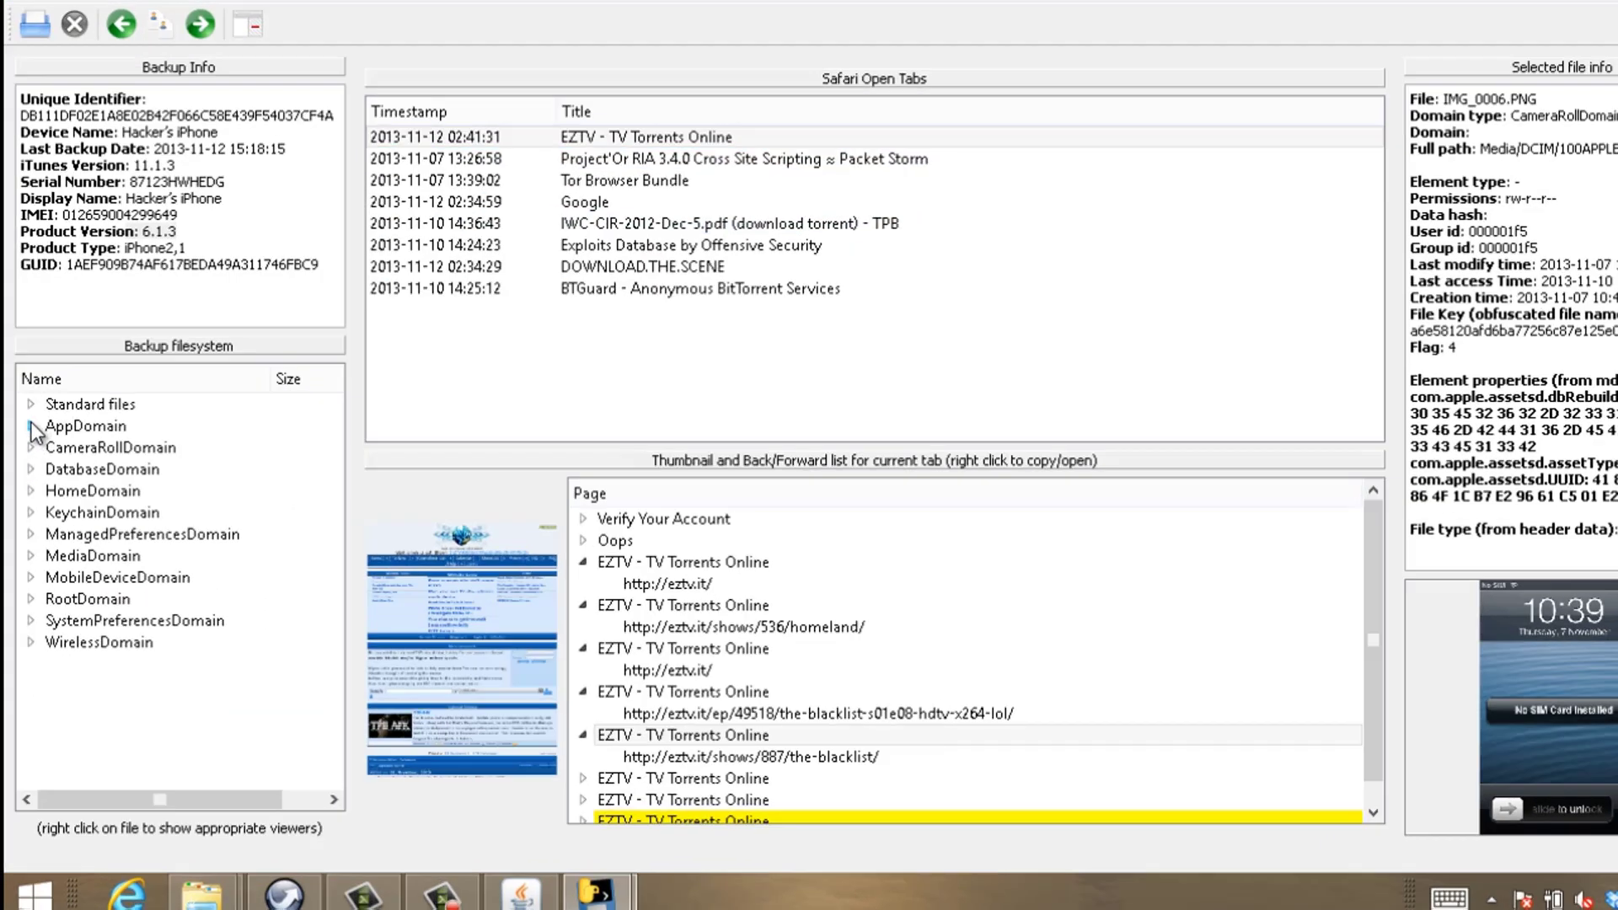
pyautogui.click(30, 425)
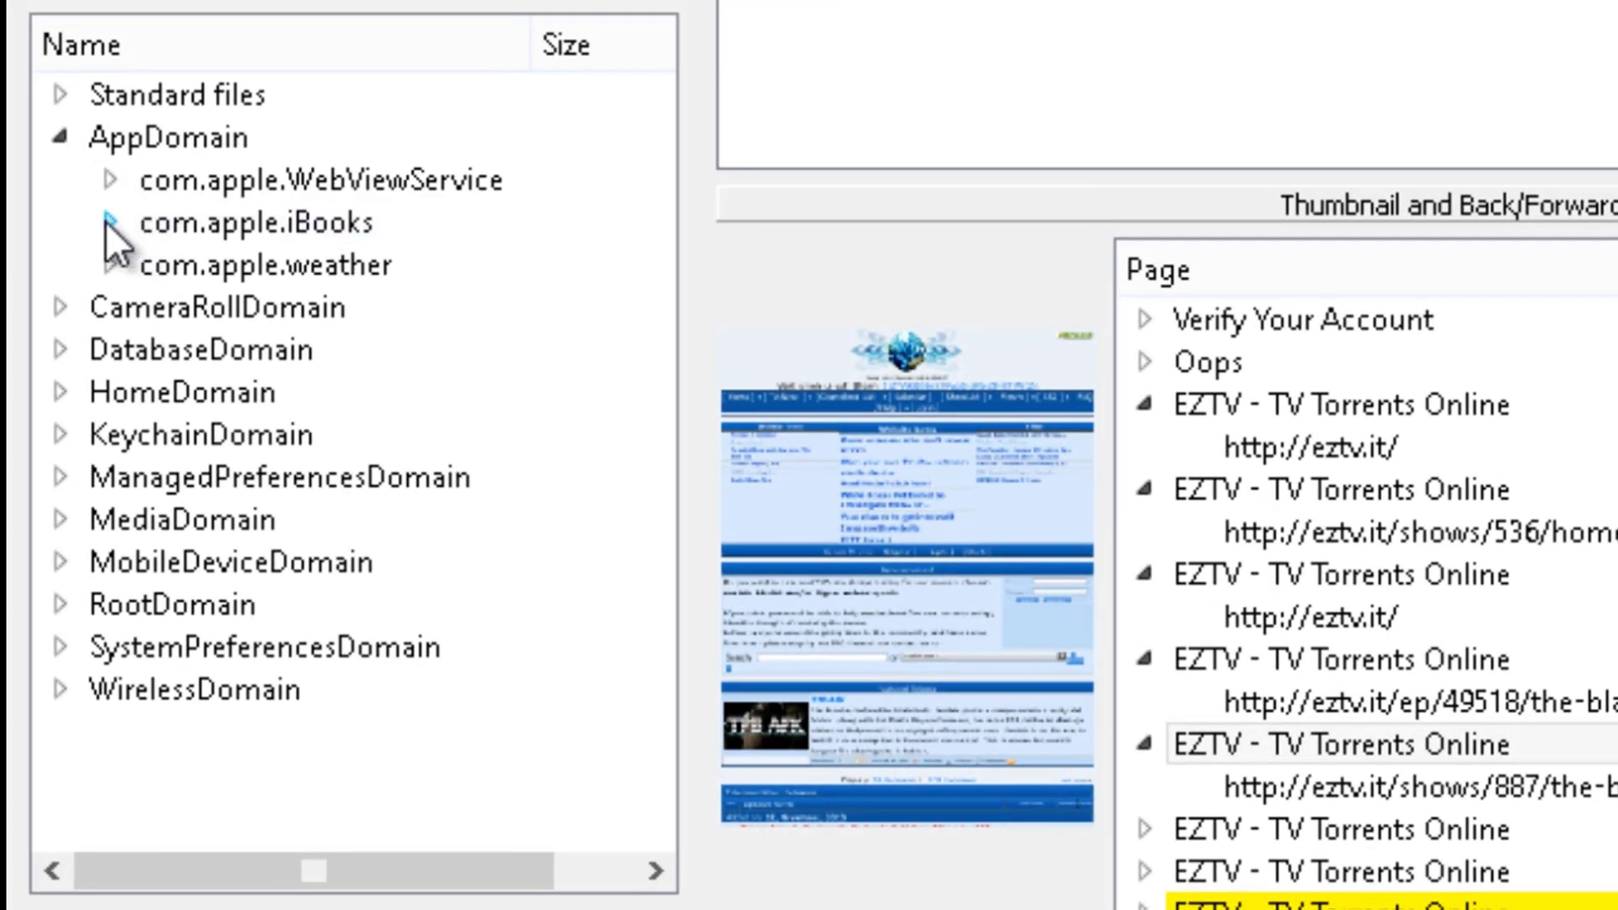
pyautogui.click(107, 223)
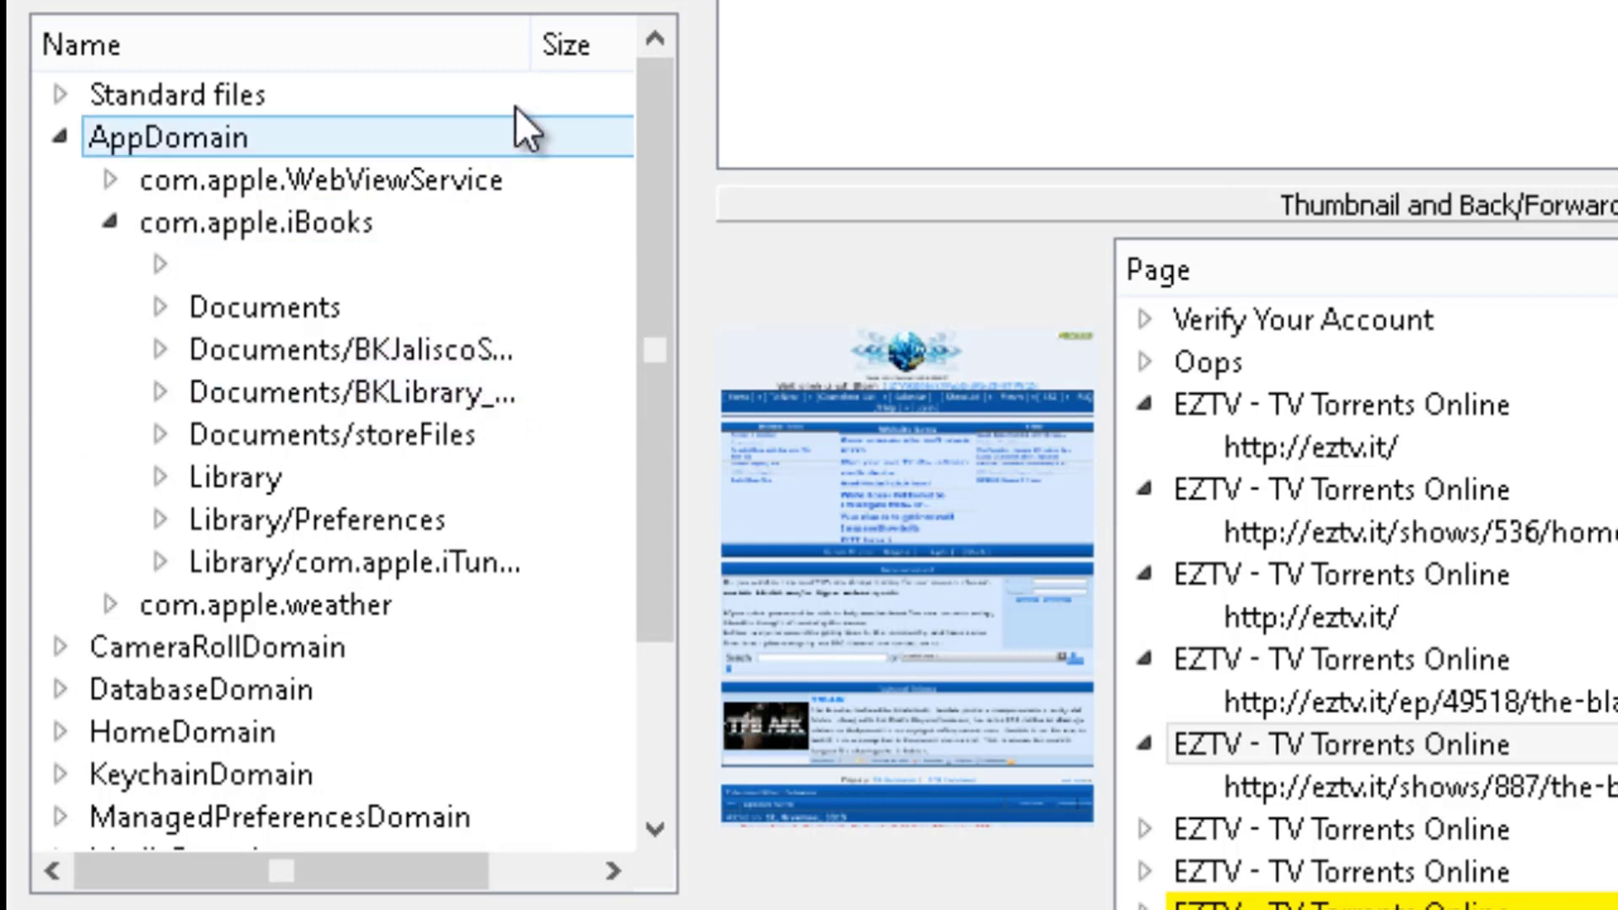
pyautogui.moveTo(548, 47); pyautogui.dragTo(608, 44)
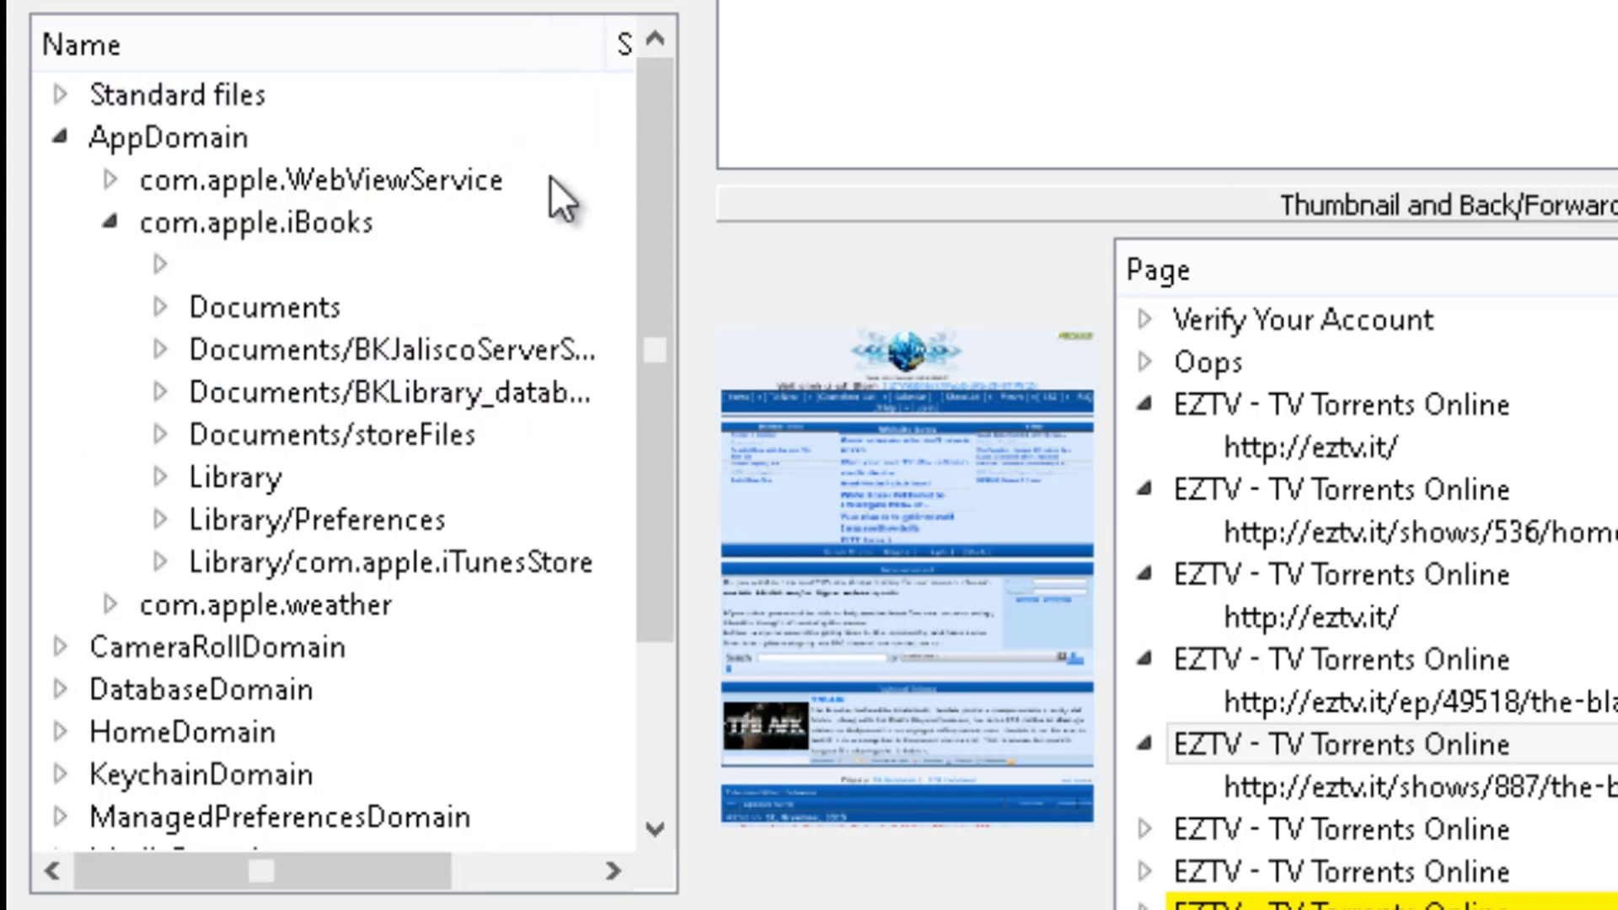
pyautogui.doubleClick(455, 388)
pyautogui.click(428, 431)
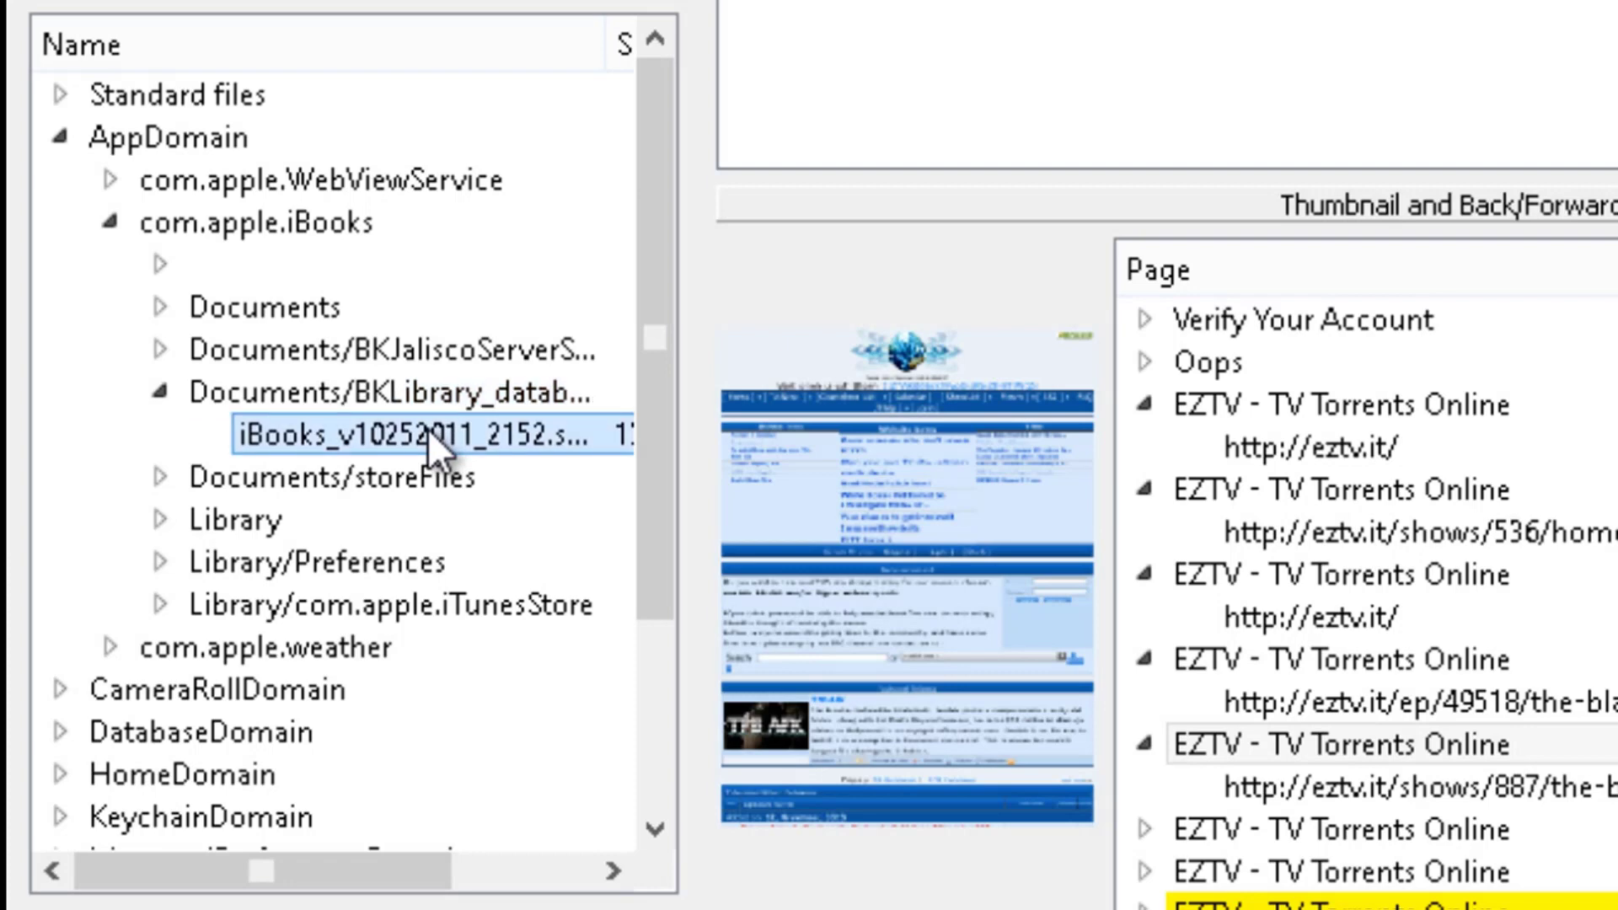
pyautogui.rightClick(430, 434)
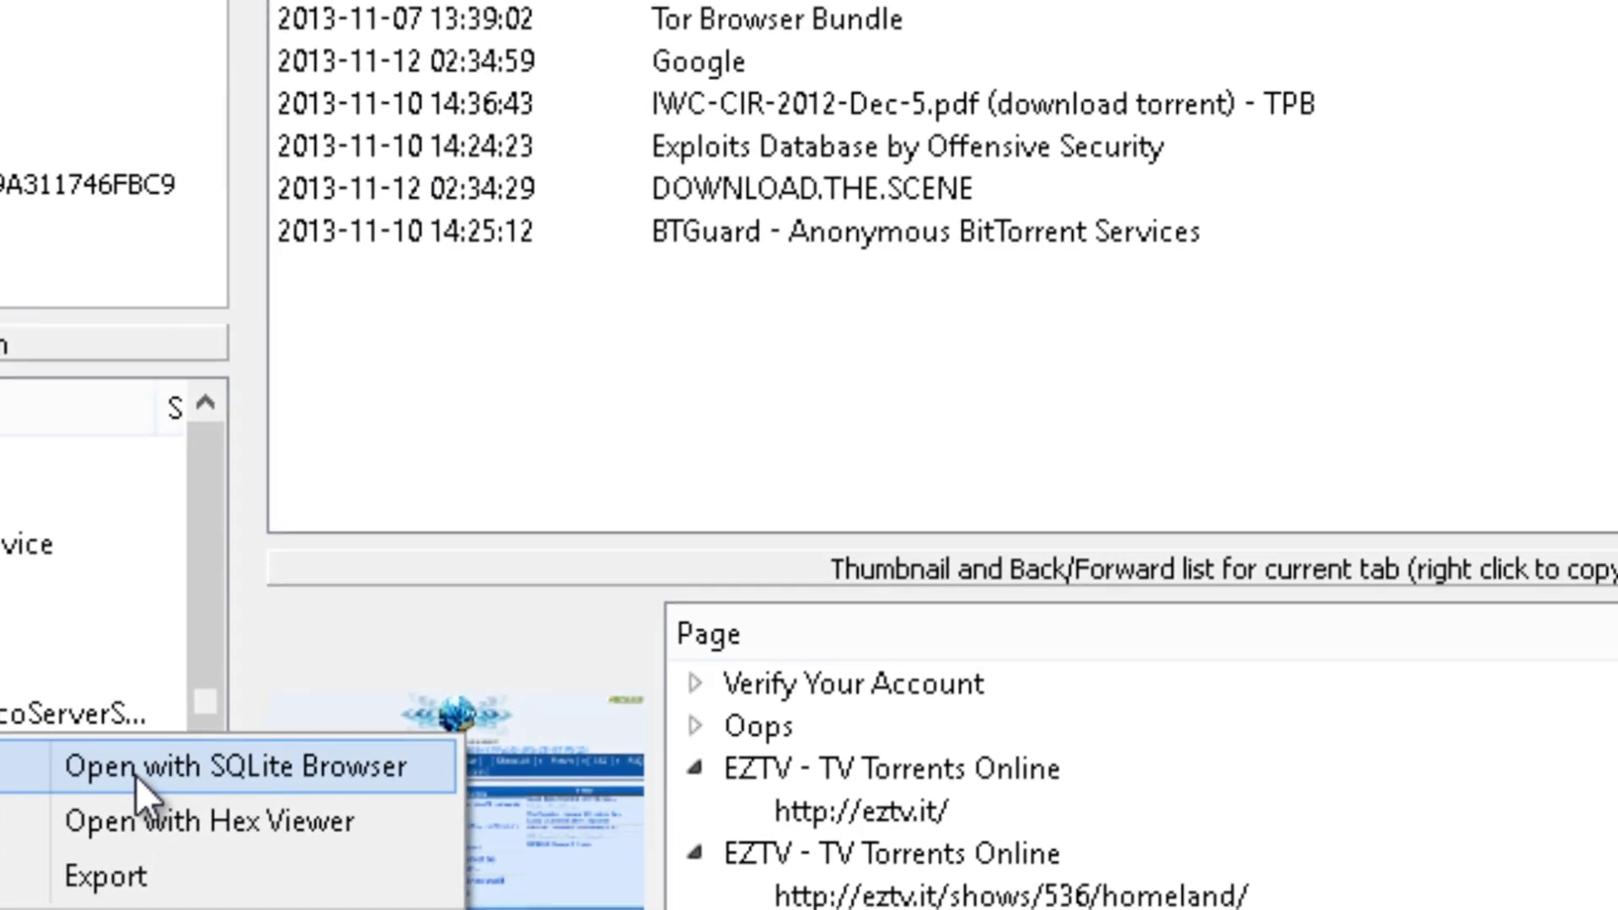
# Open the iBooks database in the SQLite Browser and load the ZBKBOOKINFO table
pyautogui.click(135, 767)
pyautogui.click(290, 91)
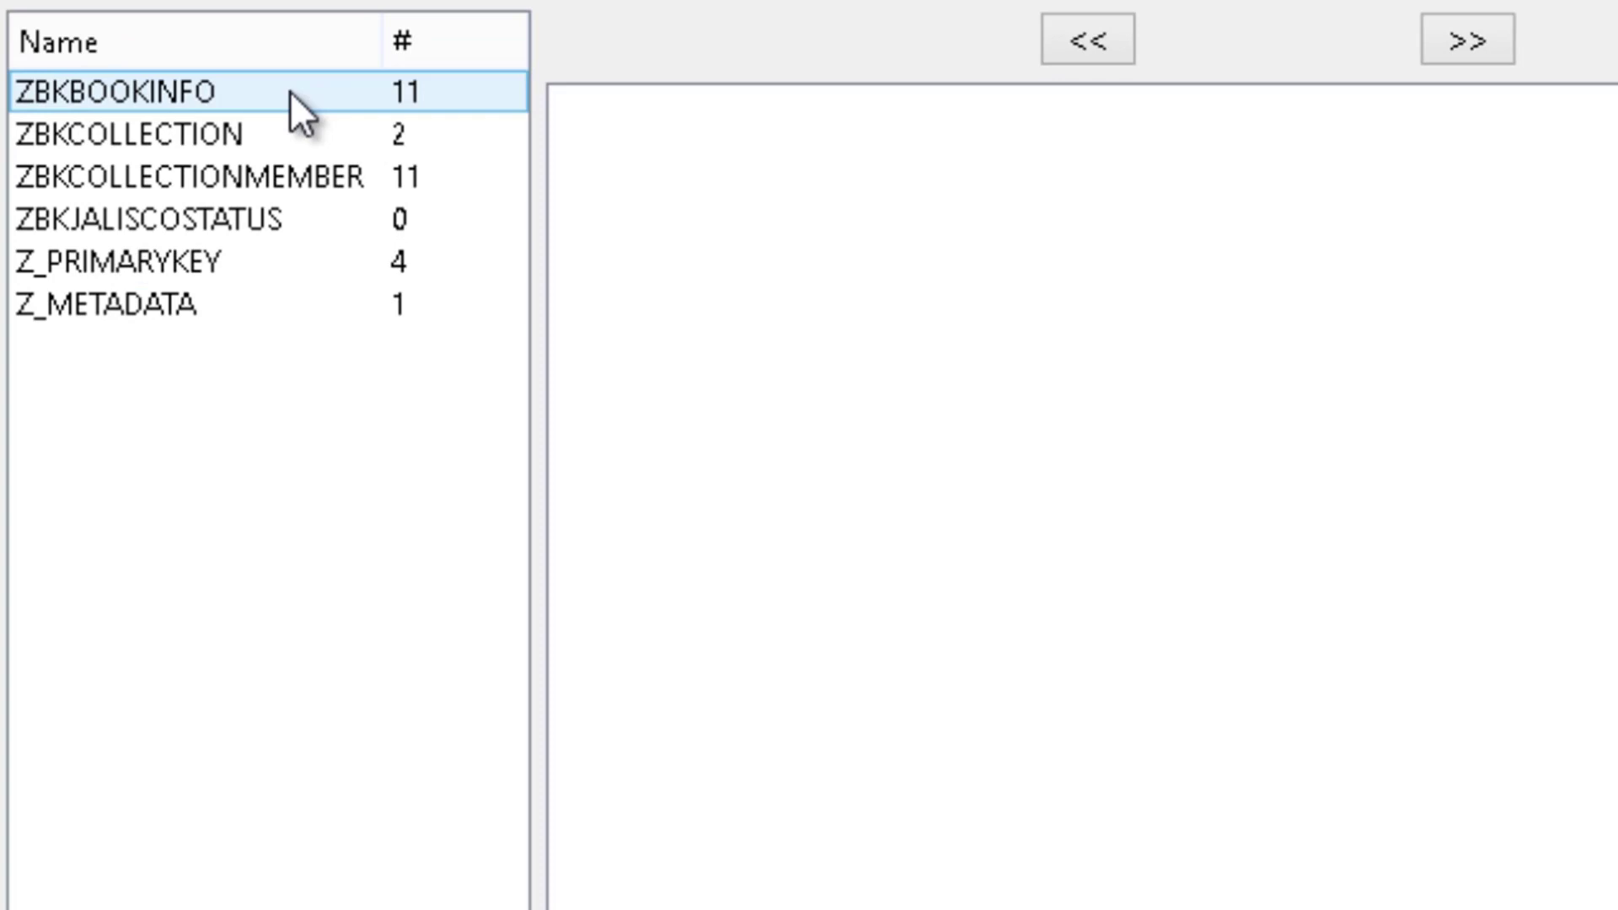
pyautogui.click(163, 94)
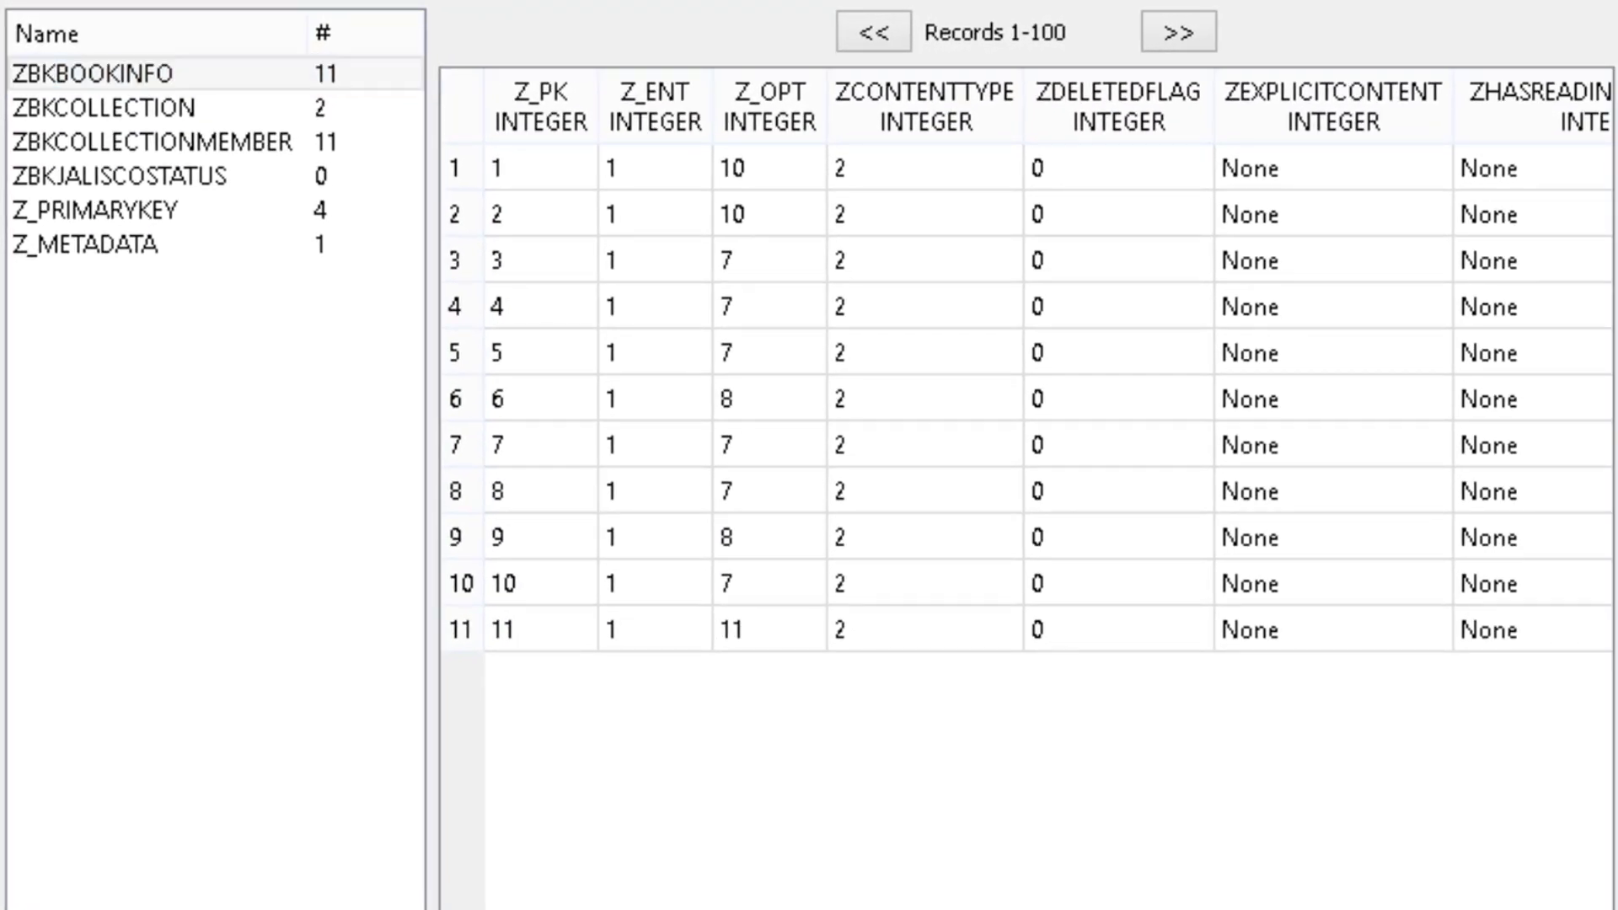
# Scroll right to the ZBOOKTITLE column and select the first two book titles
pyautogui.hscroll(10, 1025, 396)
pyautogui.hscroll(15, 1026, 397)
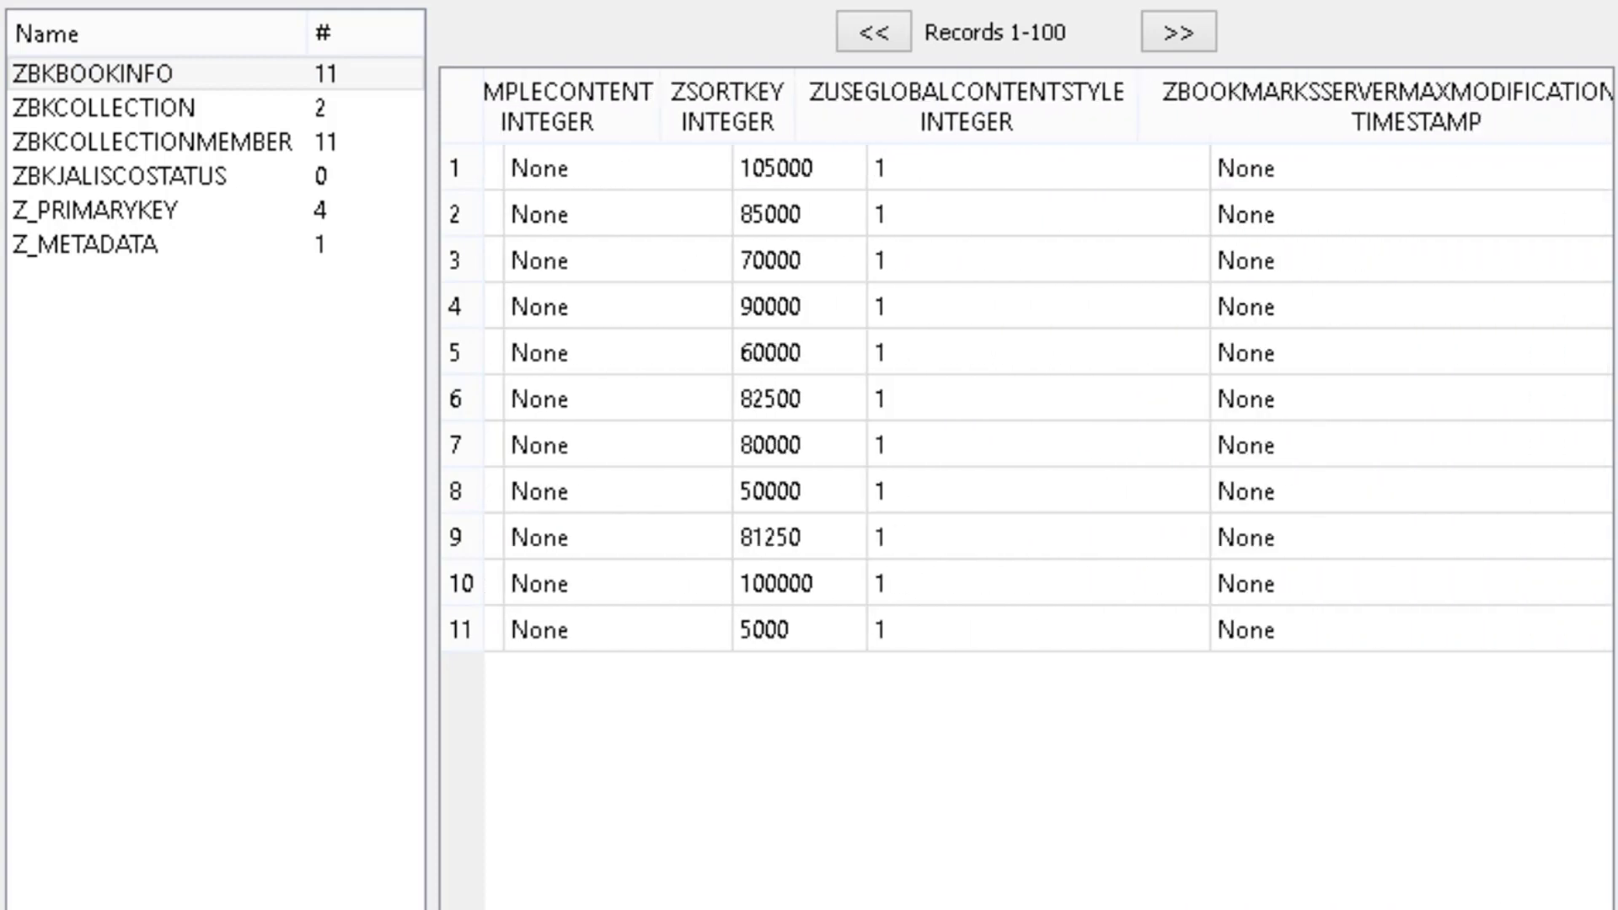
pyautogui.hscroll(4, 1026, 396)
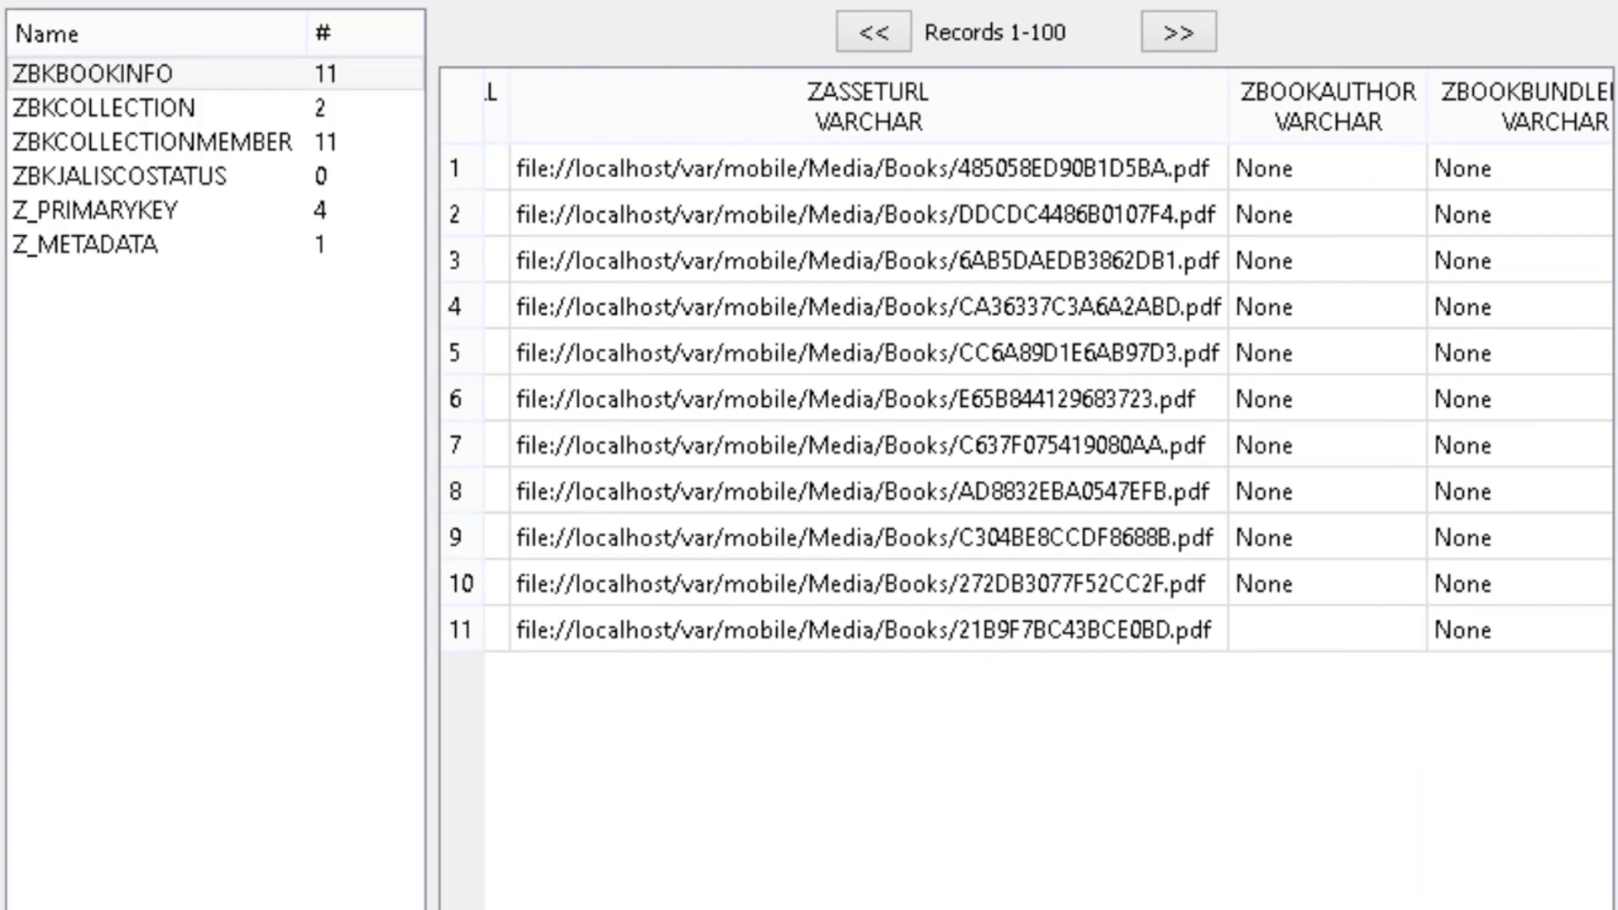
pyautogui.hscroll(2, 1025, 396)
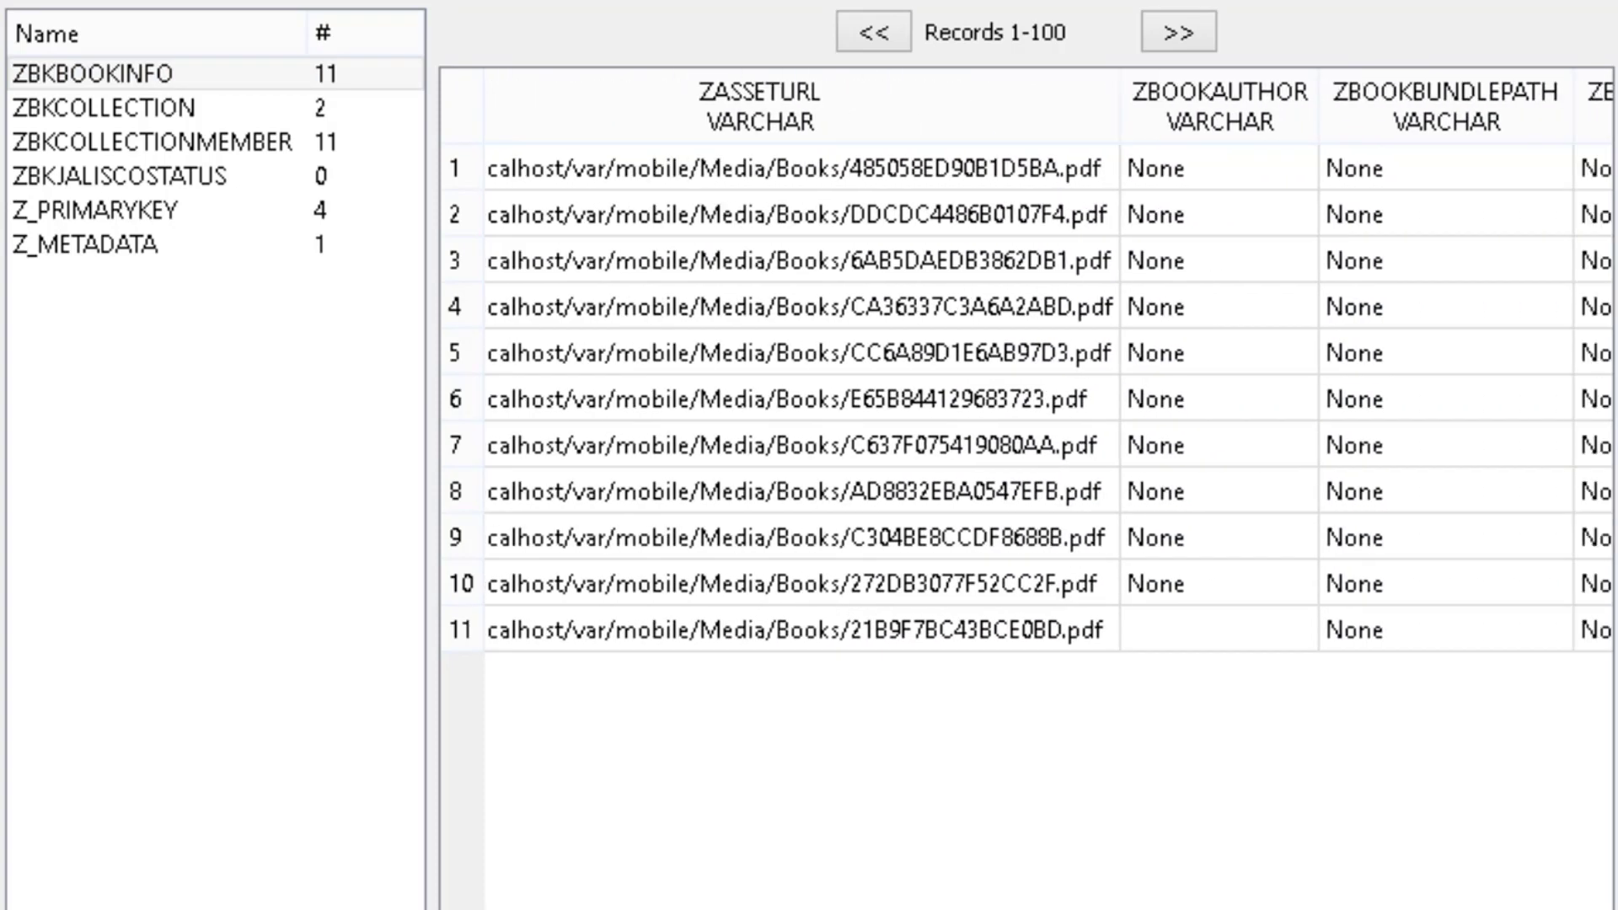
pyautogui.hscroll(-3, 1026, 396)
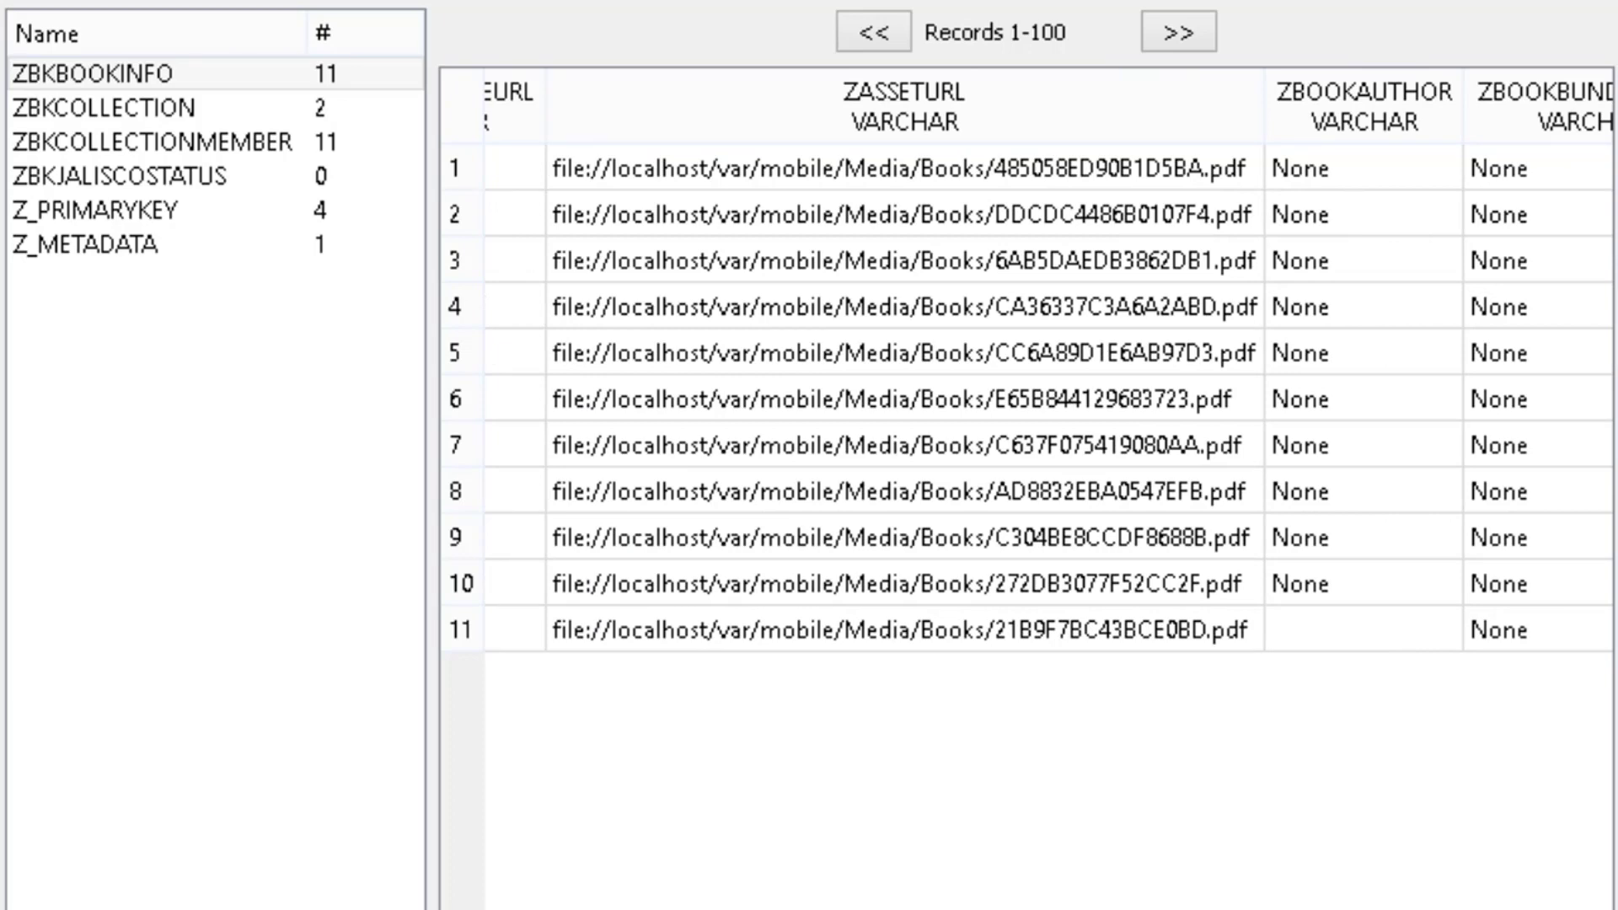
pyautogui.hscroll(8, 1025, 396)
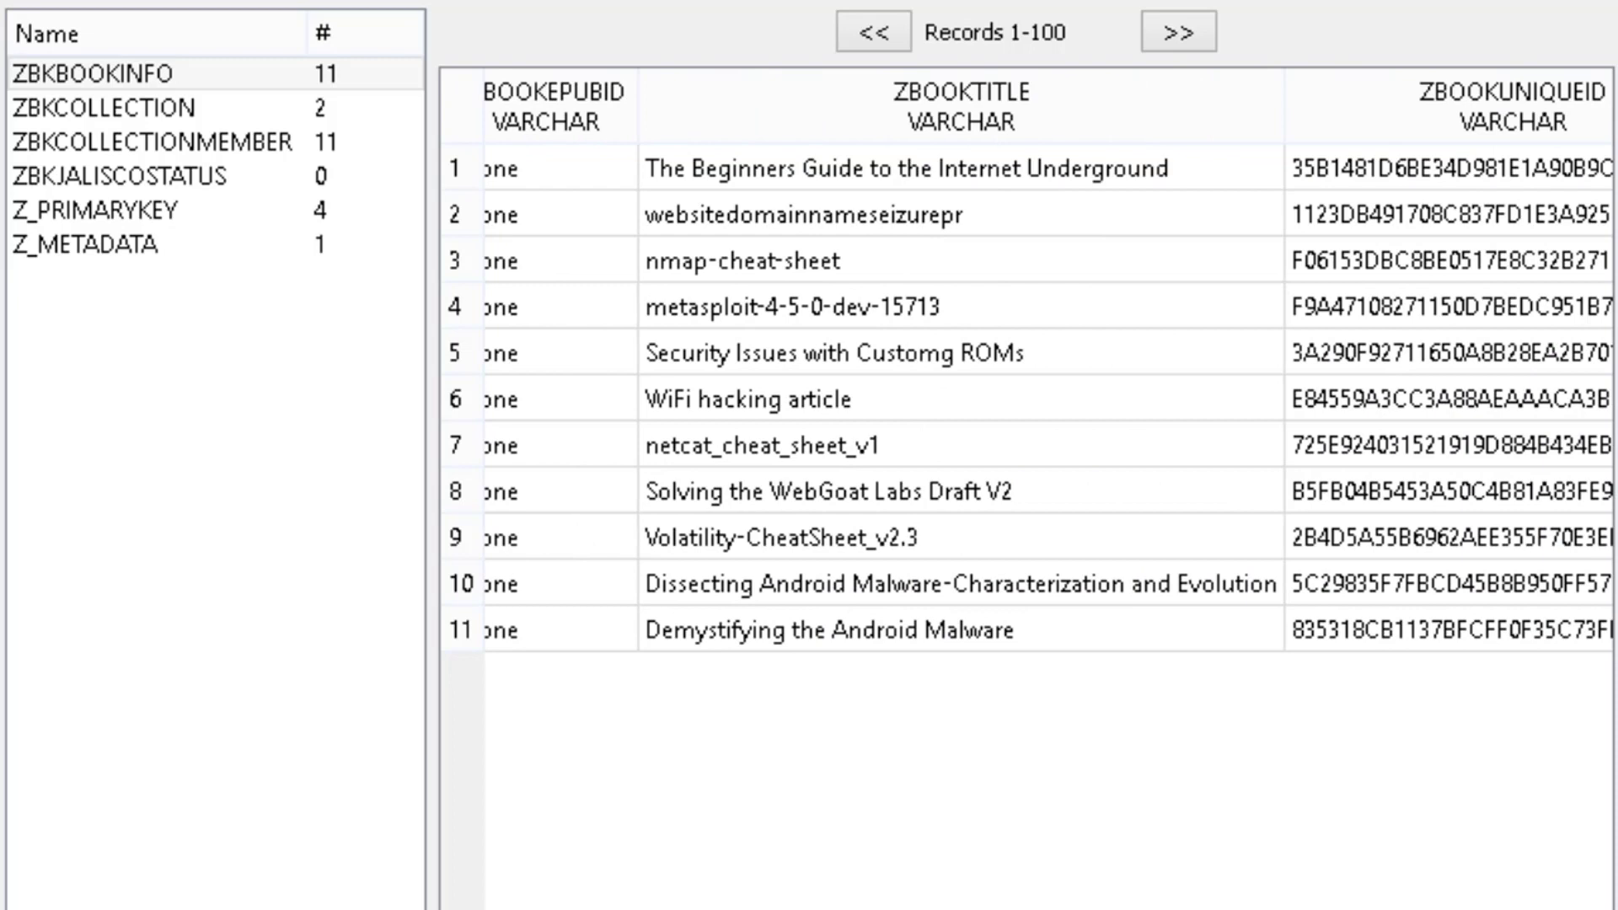
pyautogui.click(743, 173)
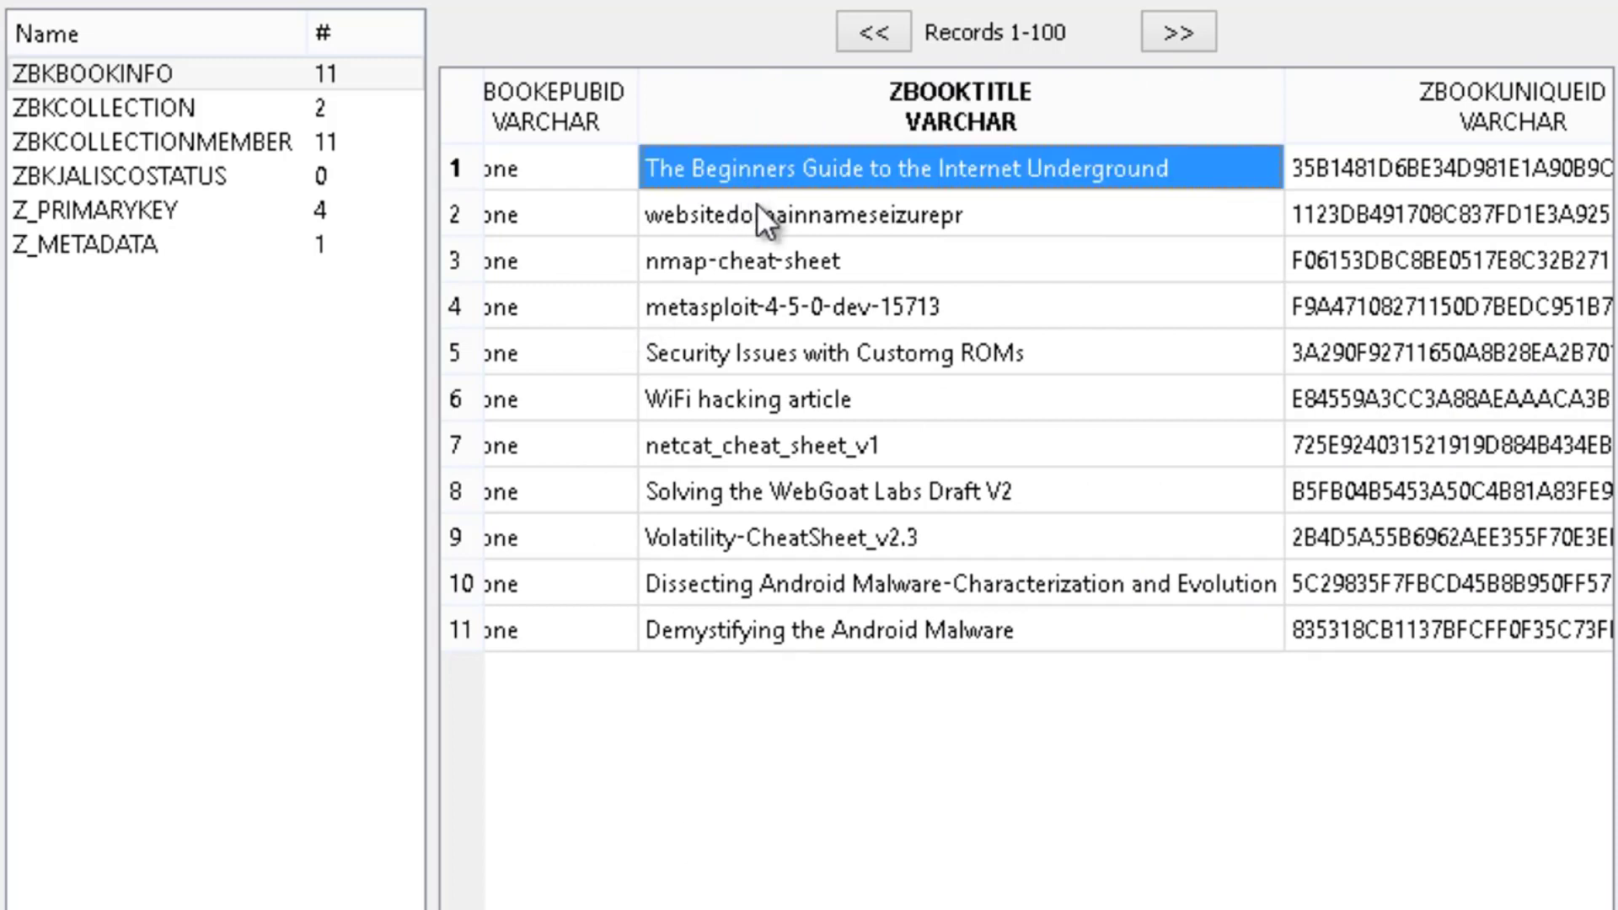
pyautogui.click(762, 221)
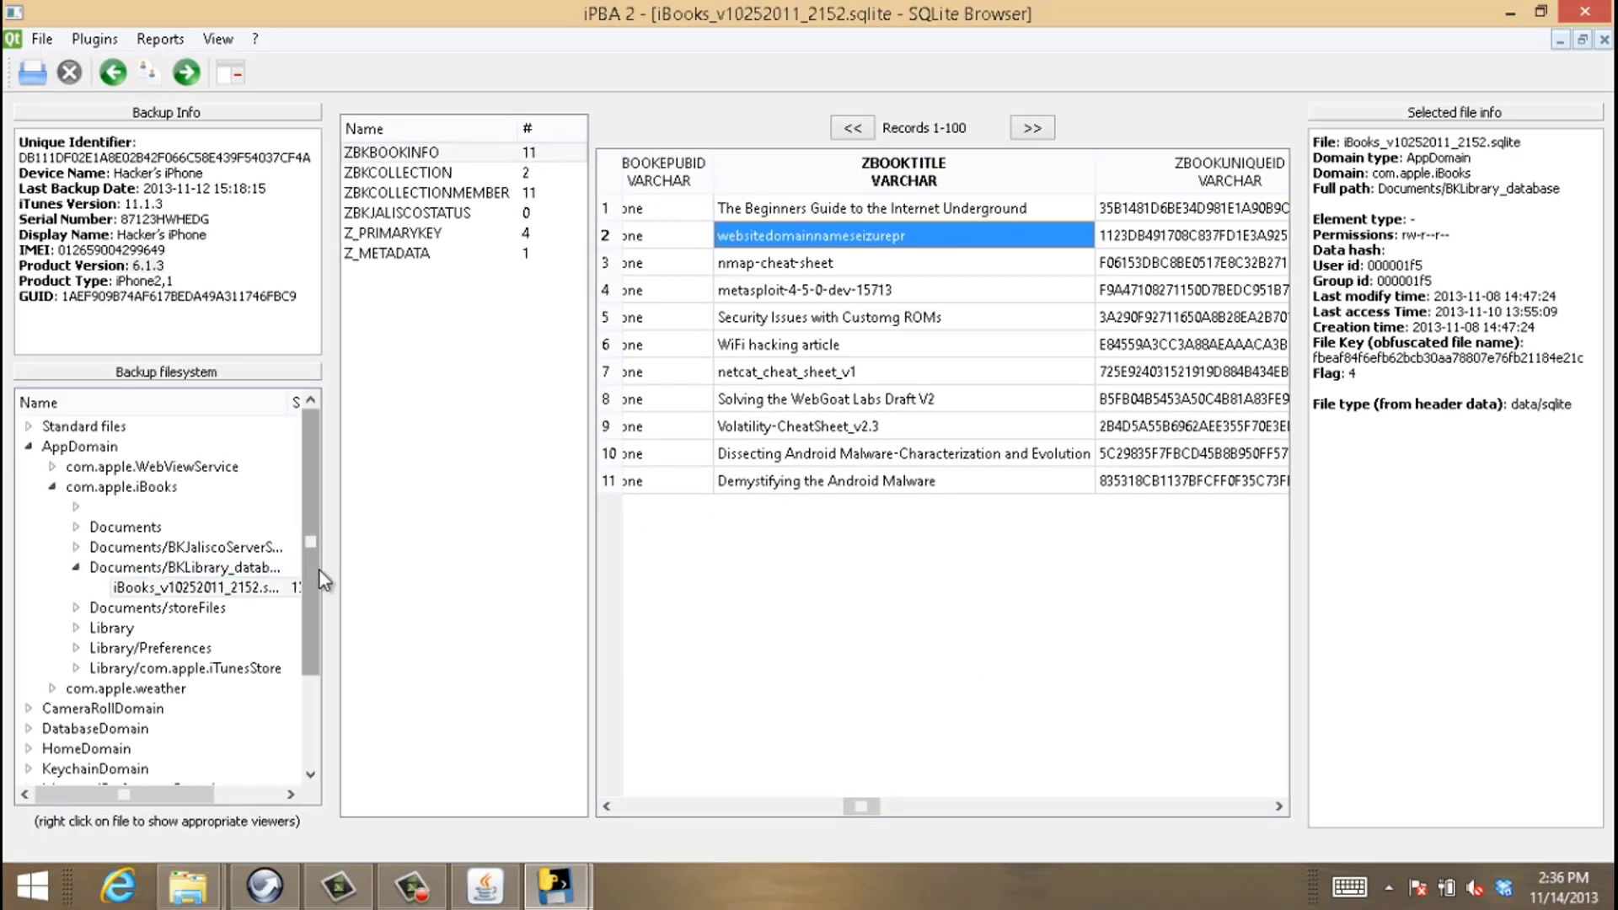
pyautogui.moveTo(319, 570); pyautogui.dragTo(316, 683)
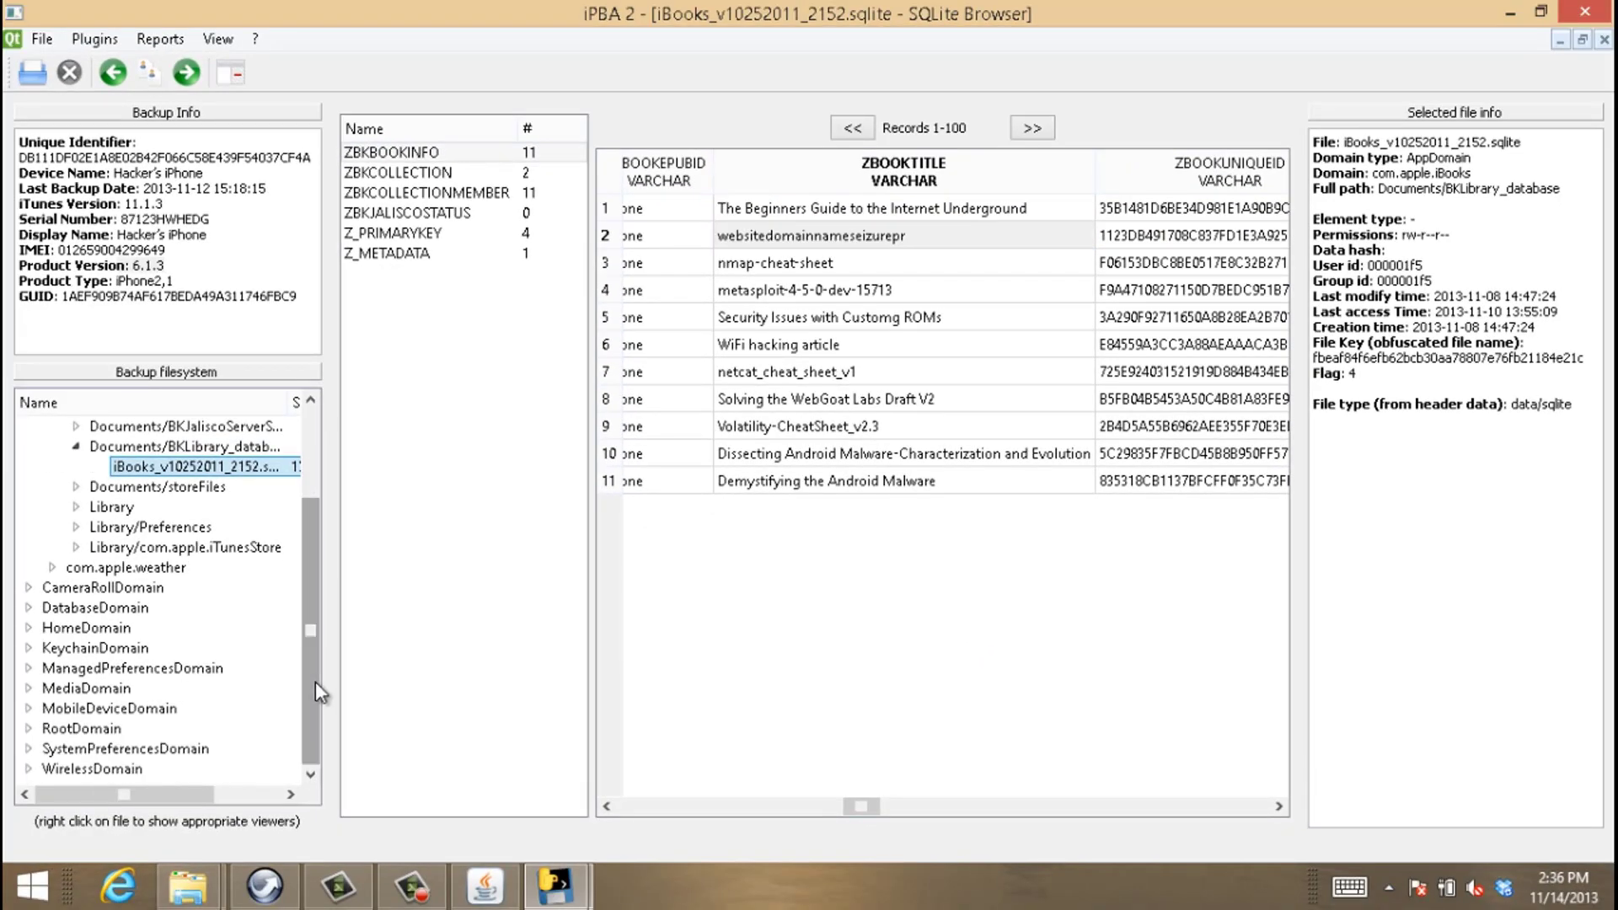